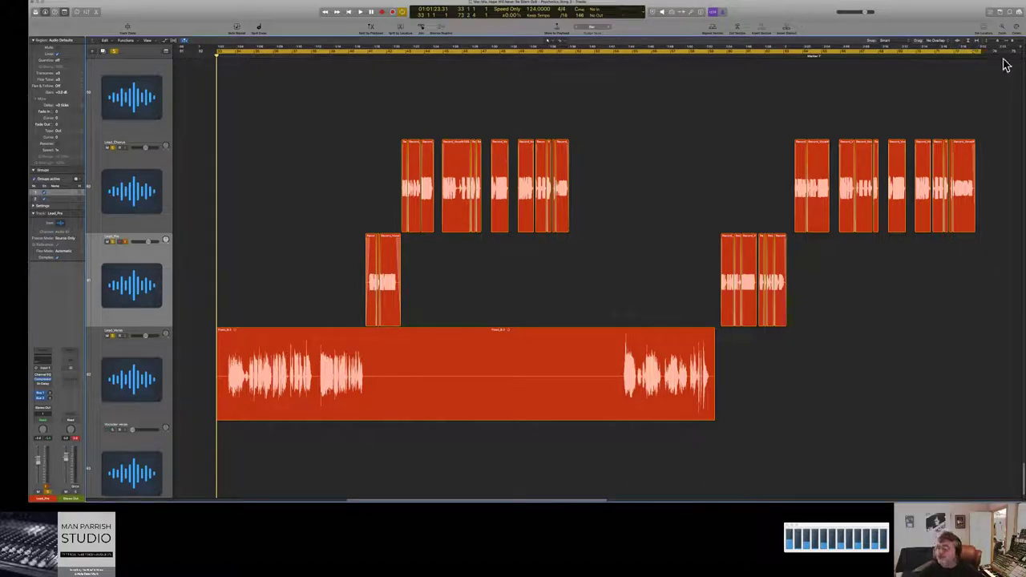
Step: Zoom out to show every track, then enlarge the vocal tracks until their waveforms are readable
left_click_drag(1000, 45, 994, 46)
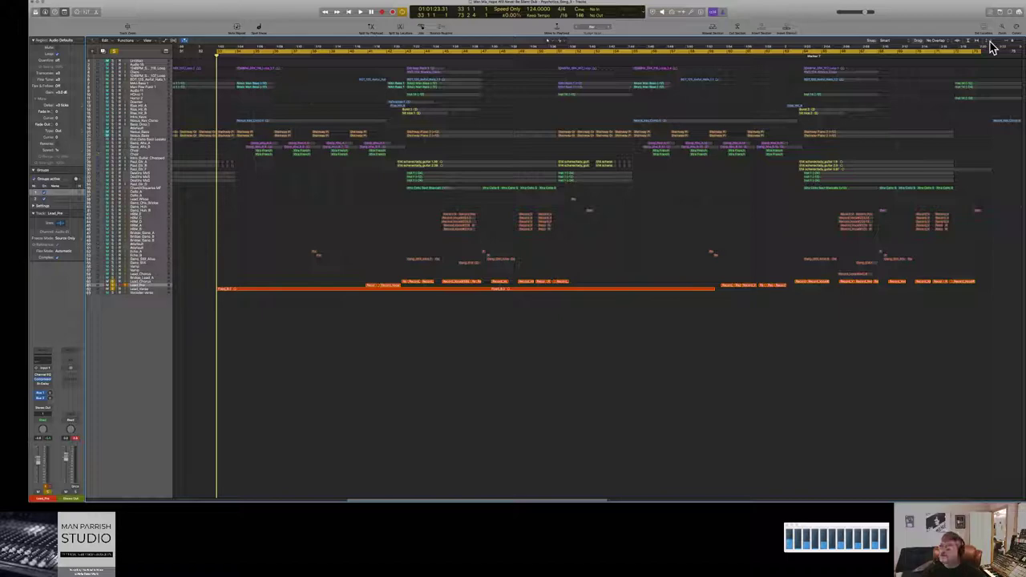
left_click(989, 42)
left_click(992, 46)
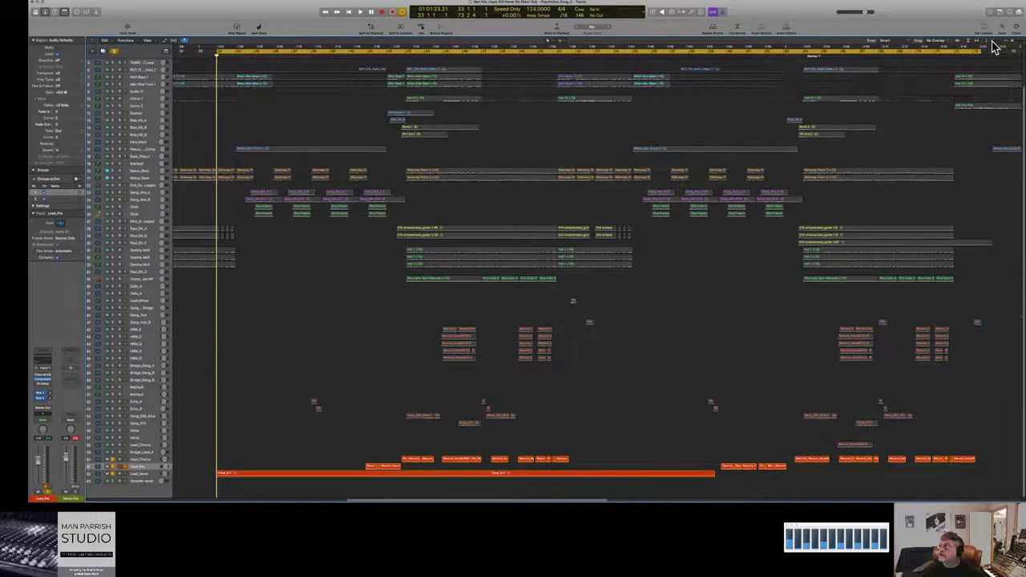
left_click(1000, 48)
left_click(999, 46)
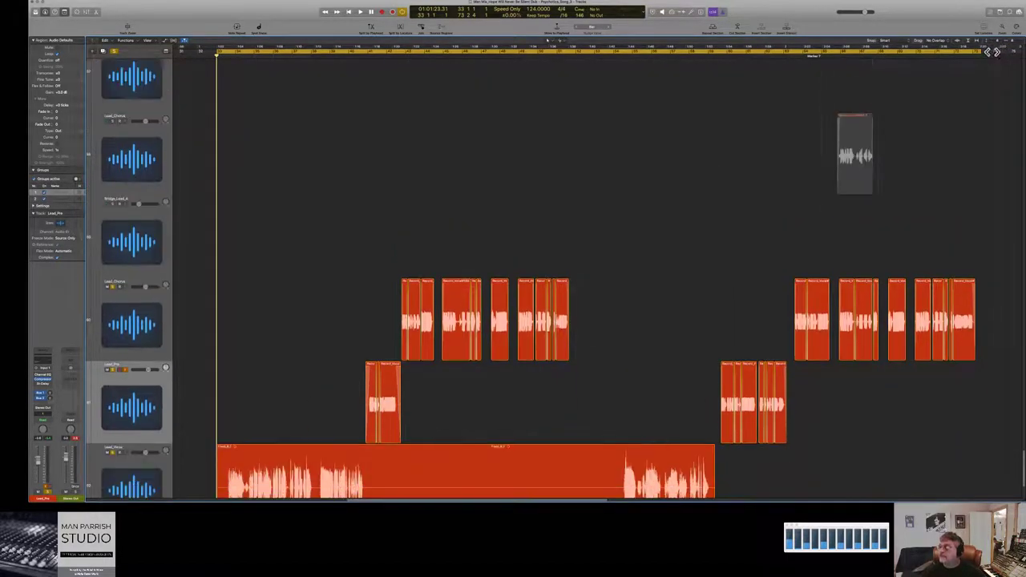
scroll(973, 133, "up", 3)
scroll(975, 134, "down", 5)
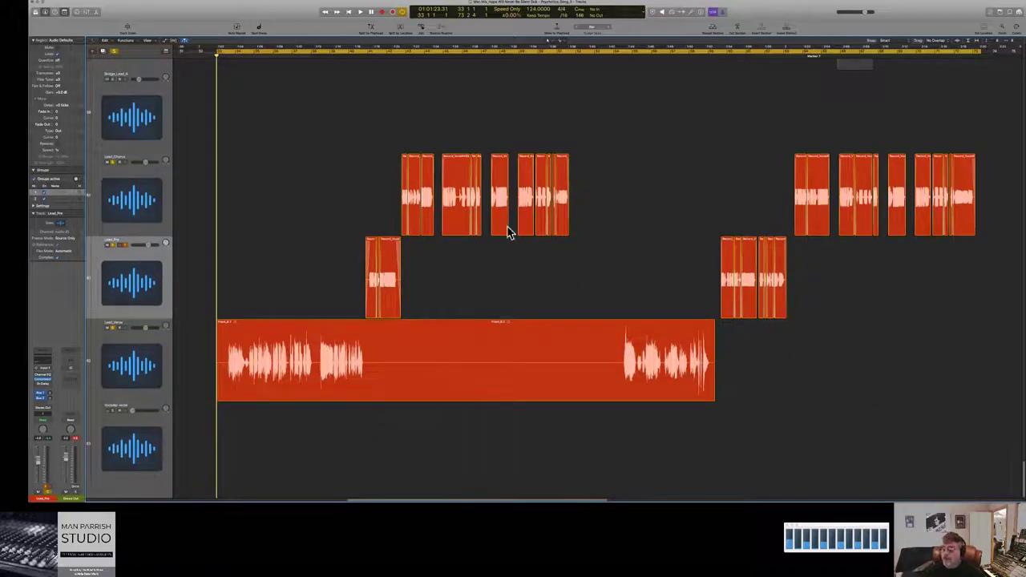
Step: Move a short Lead_Chorus region to another track, then play the song and stop partway in
left_click(453, 157)
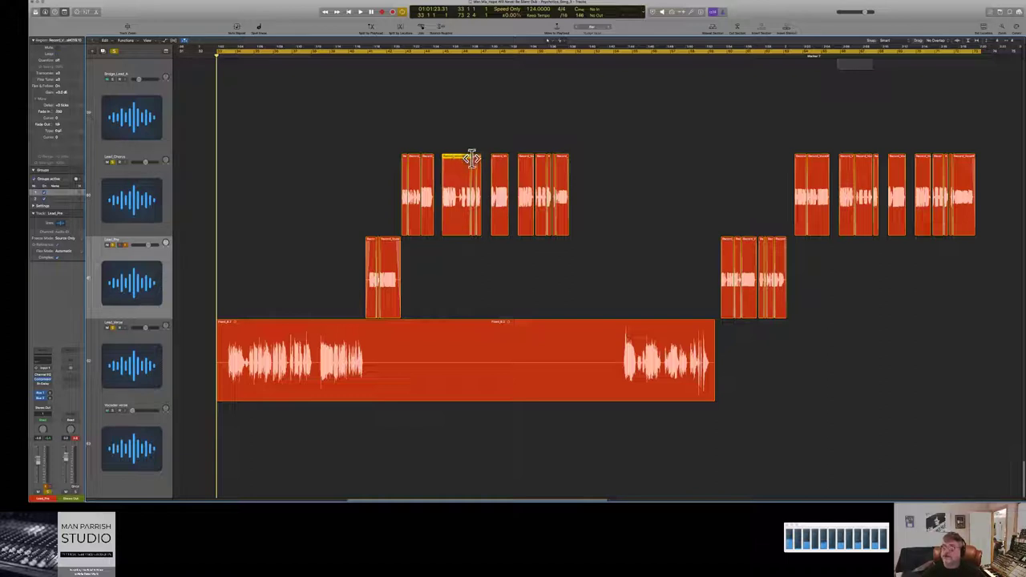
left_click_drag(697, 275, 790, 285)
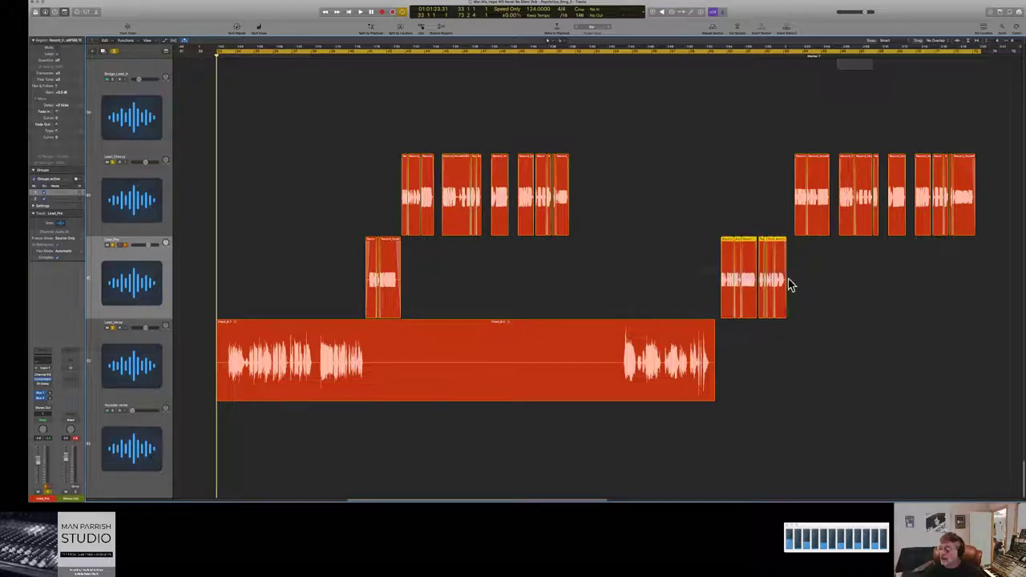
left_click(696, 237)
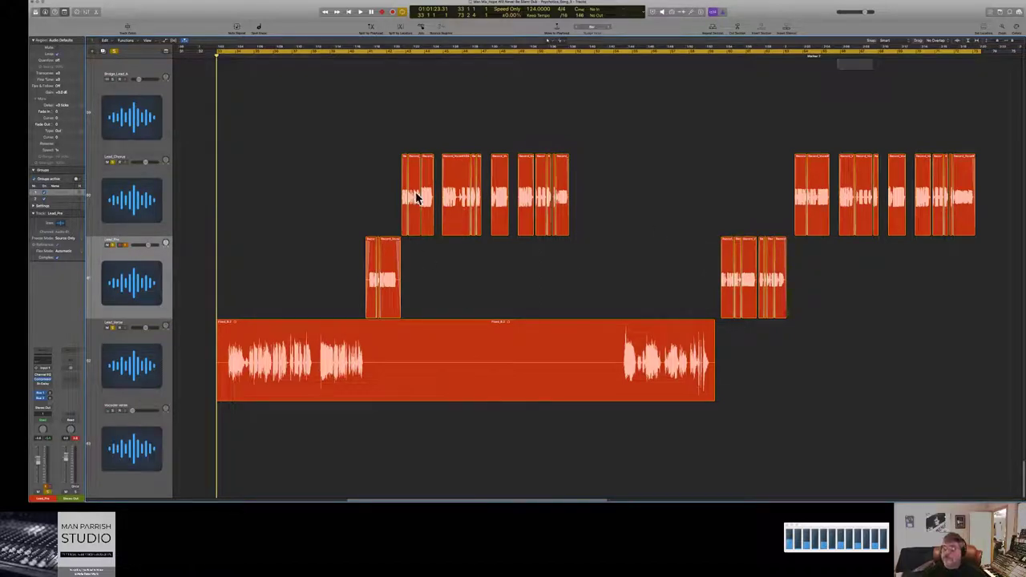
left_click(428, 171)
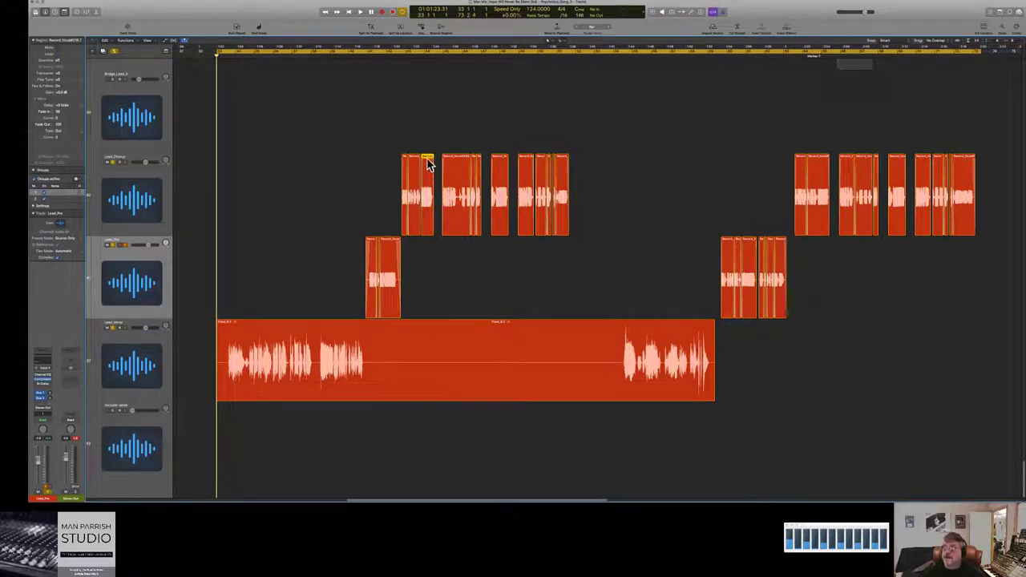
left_click_drag(428, 163, 429, 186)
left_click(574, 269)
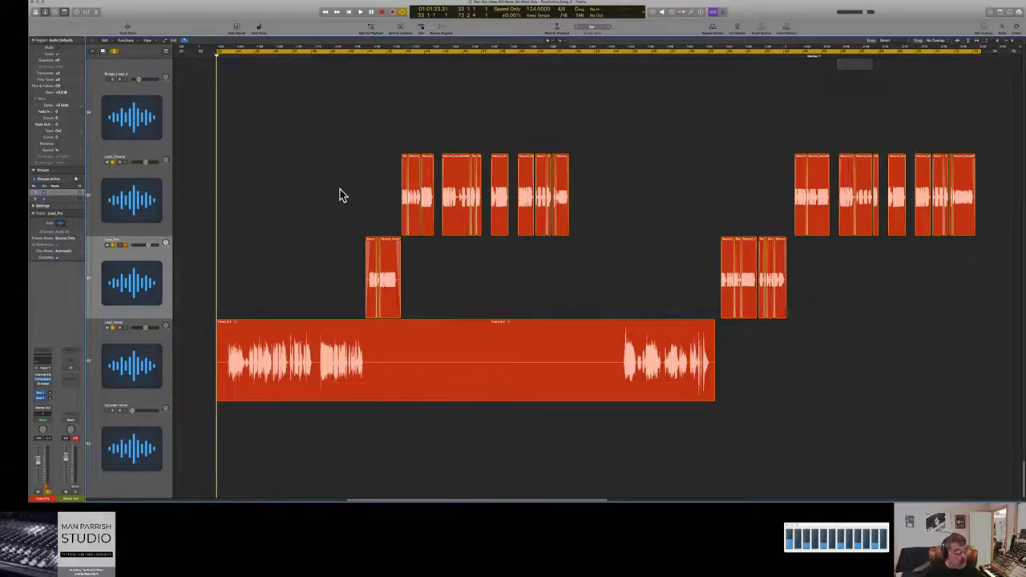
left_click(360, 14)
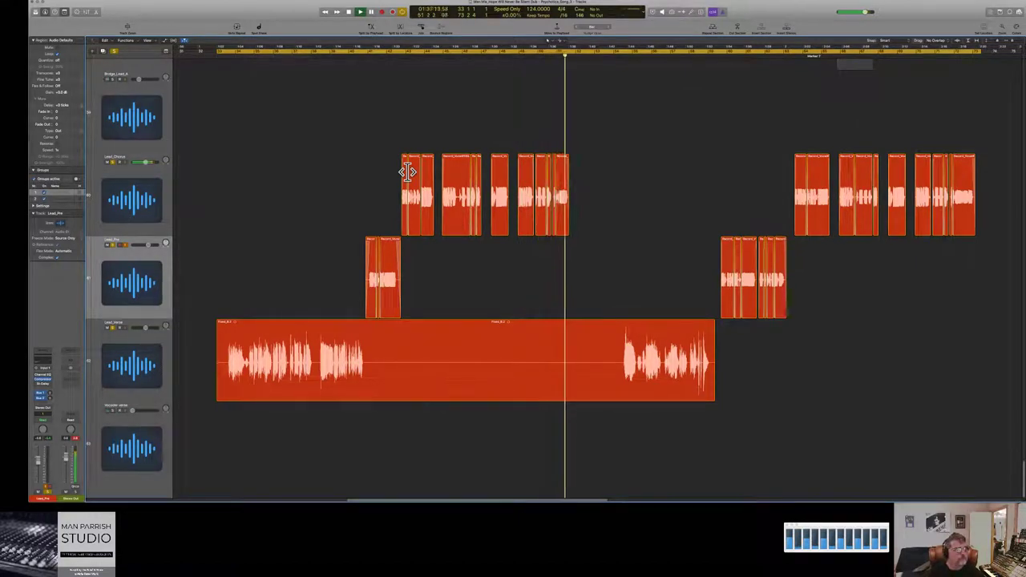
key("space")
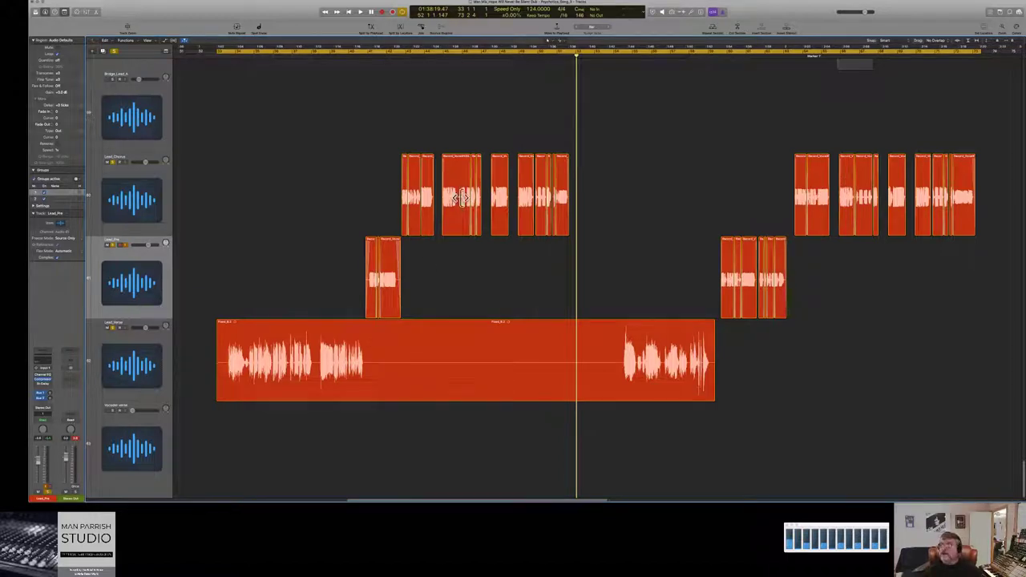
Step: Switch to the Scissors tool and put the playhead back at the first Lead_Pre region's start
key("t")
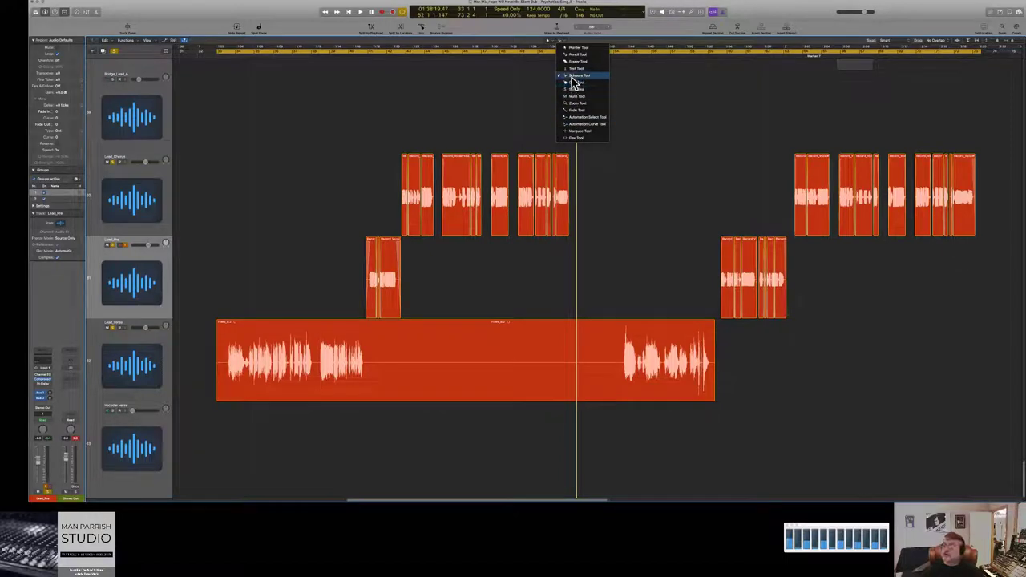
key("Escape")
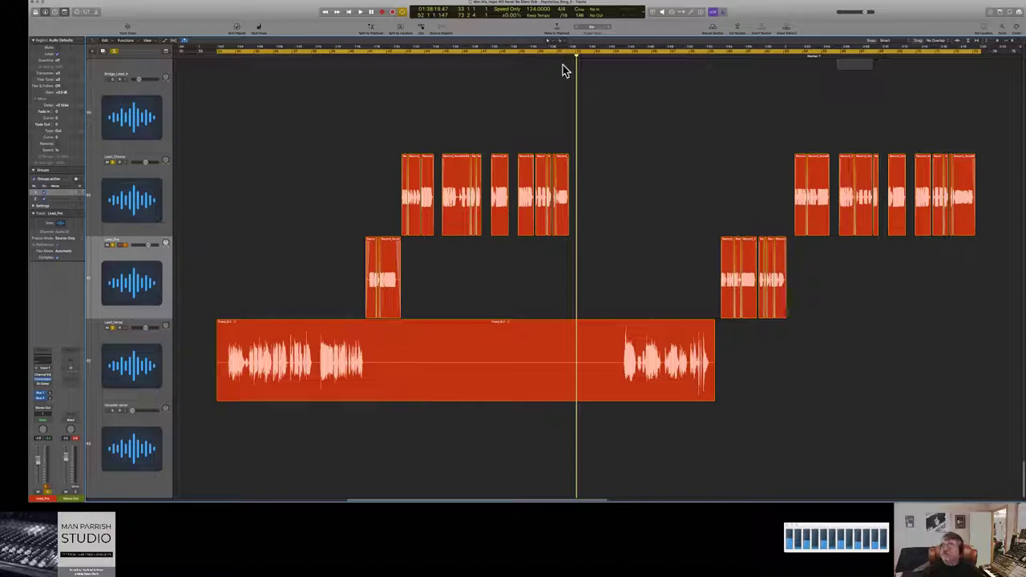
left_click_drag(577, 57, 360, 60)
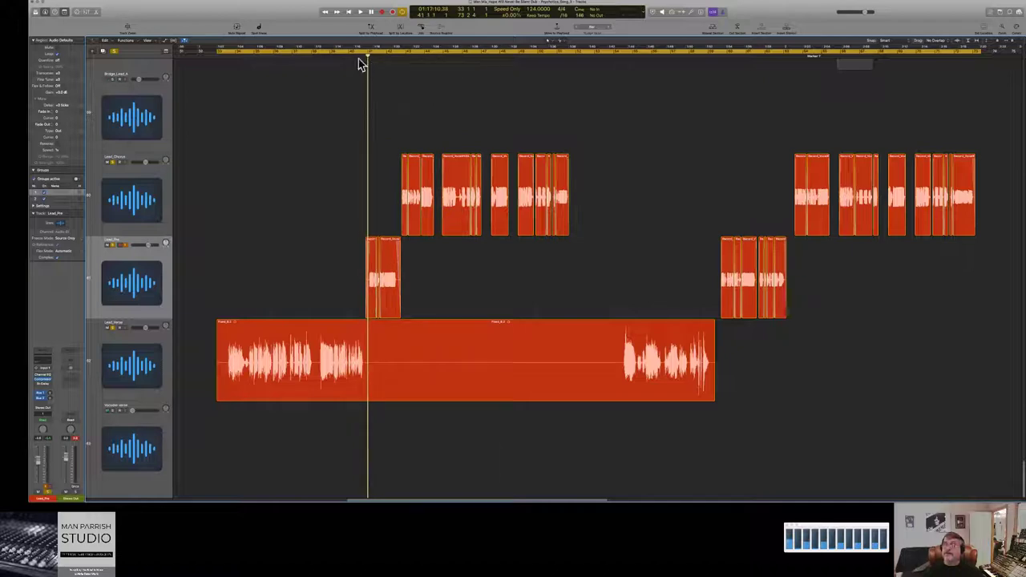
Step: Cut Lead_Verse at the playhead, trim the right piece to its vocal and tighten the left piece's end
left_click(369, 351)
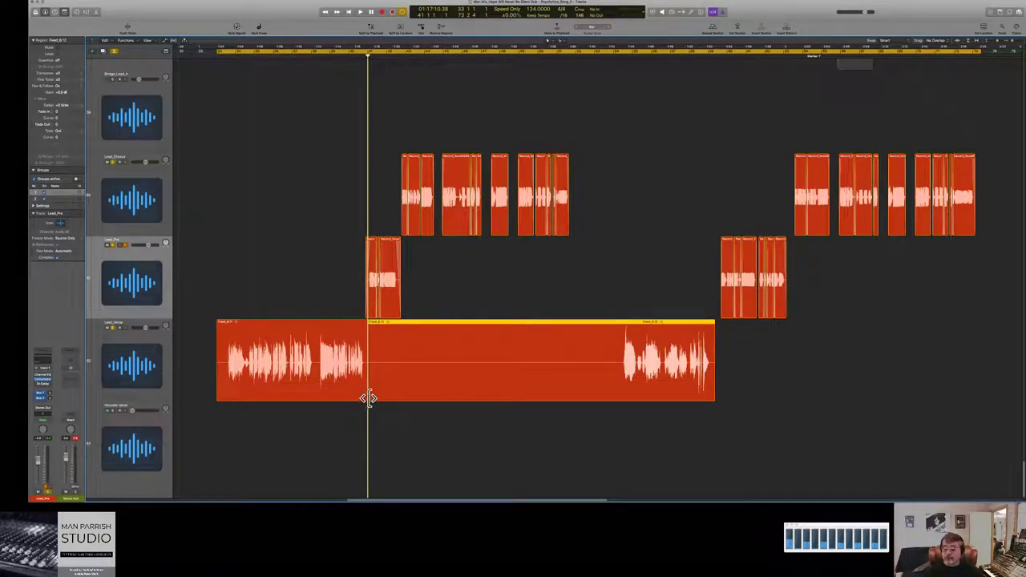
left_click_drag(367, 394, 614, 414)
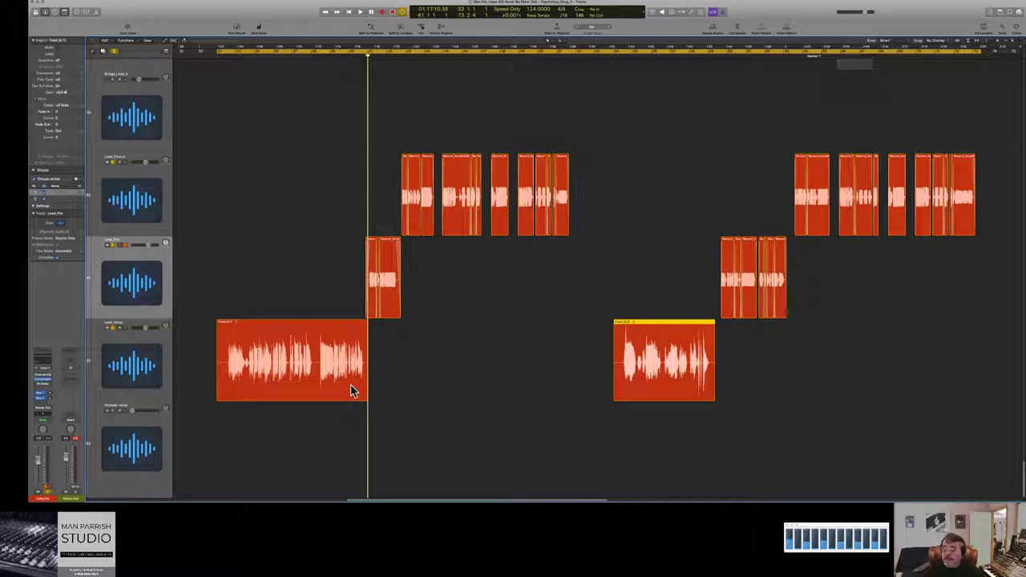
left_click_drag(366, 393, 365, 395)
Step: Move all Lead_Pre regions, then all Lead_Chorus regions, down onto the Lead_Verse track
left_click(491, 425)
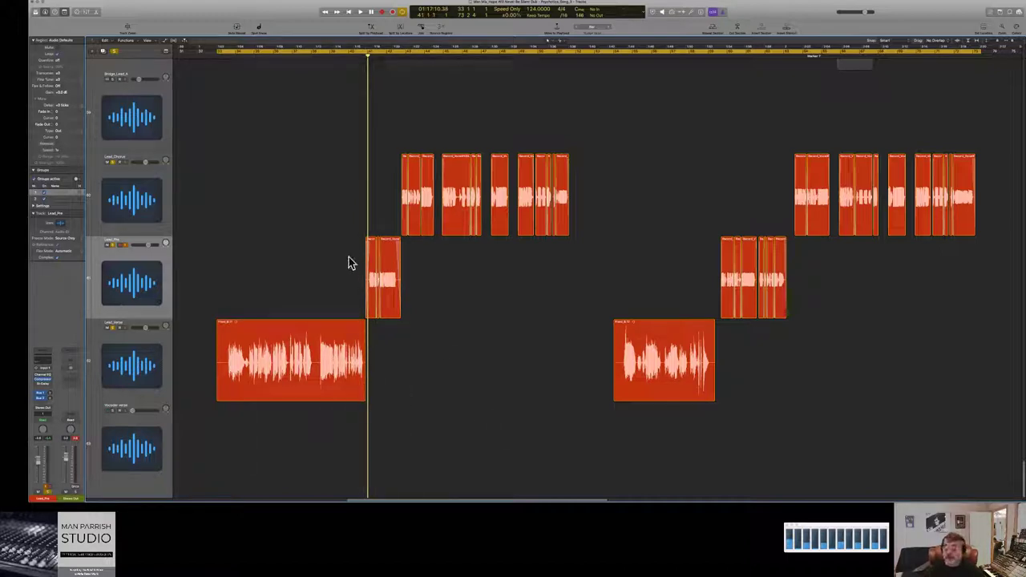
left_click_drag(346, 240, 858, 281)
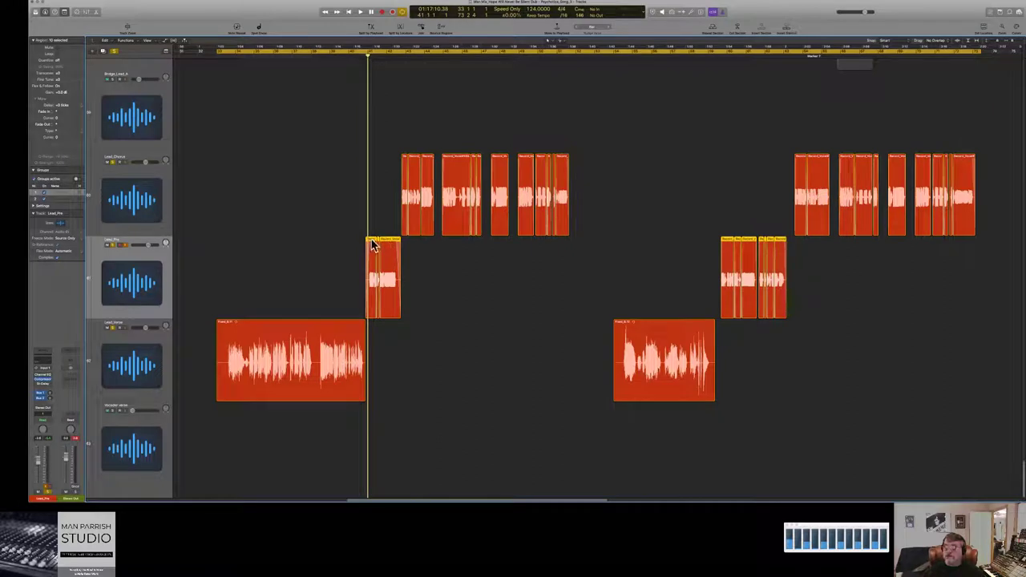
left_click_drag(370, 282, 370, 341)
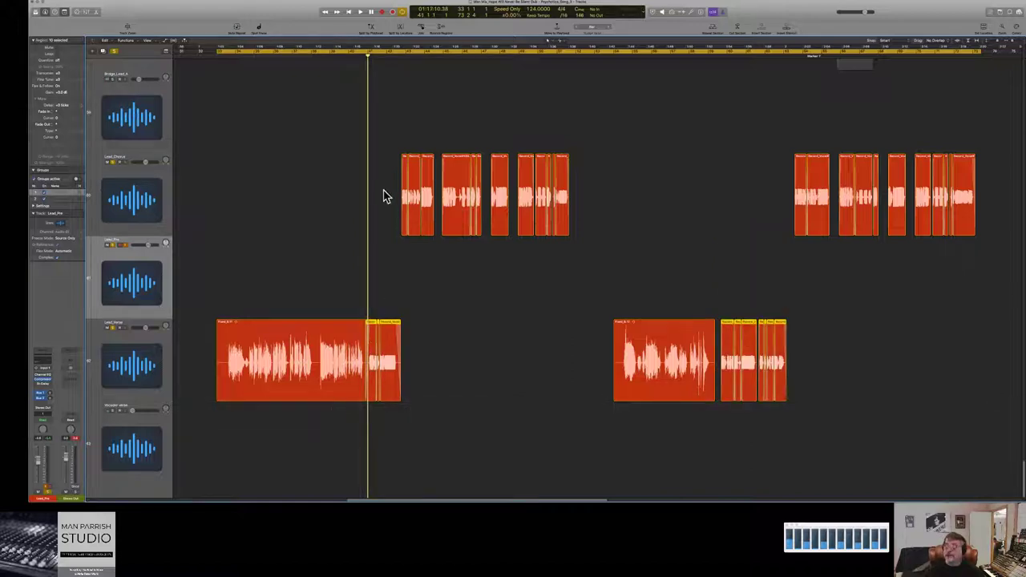
left_click_drag(384, 164, 1014, 228)
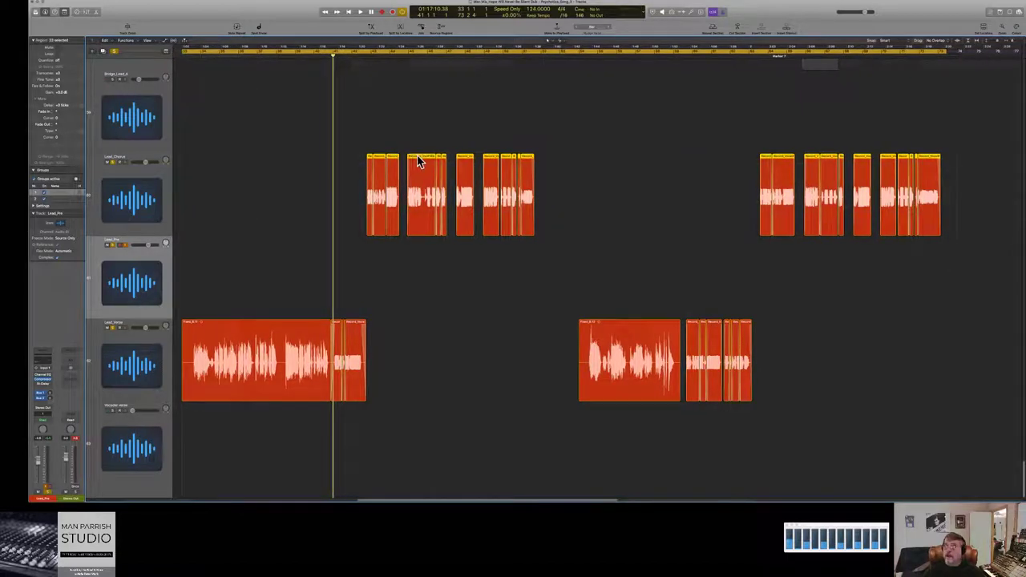
left_click_drag(418, 161, 419, 340)
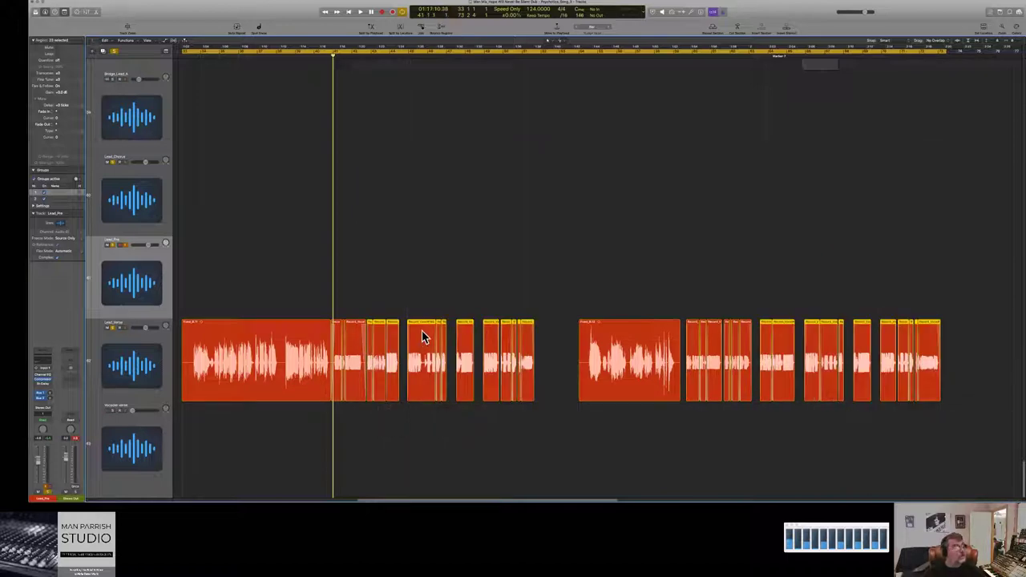
Step: Select the Lead_Verse track and assign it to a group from its channel strip's Group slot
left_click(111, 250)
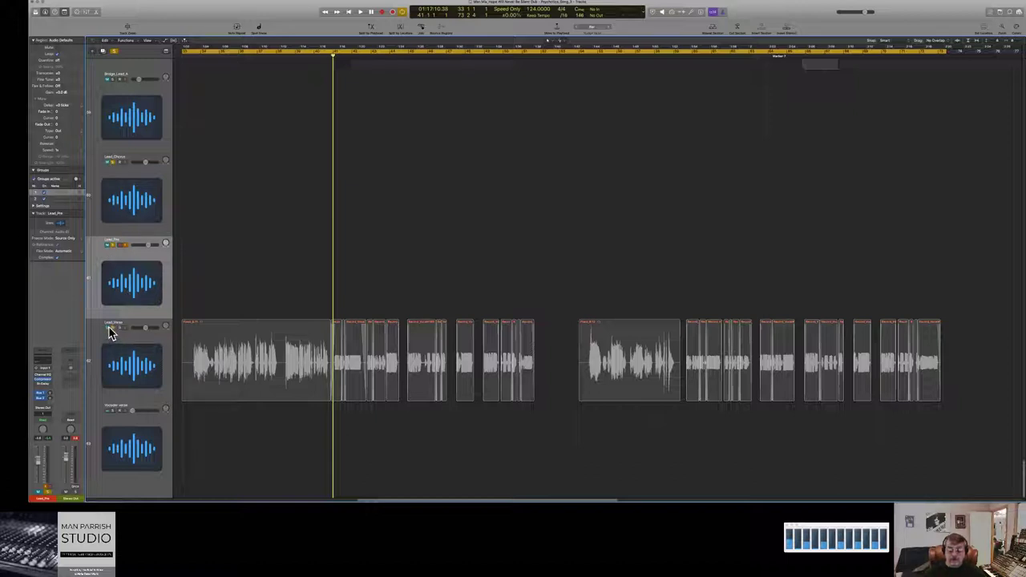
left_click(89, 379)
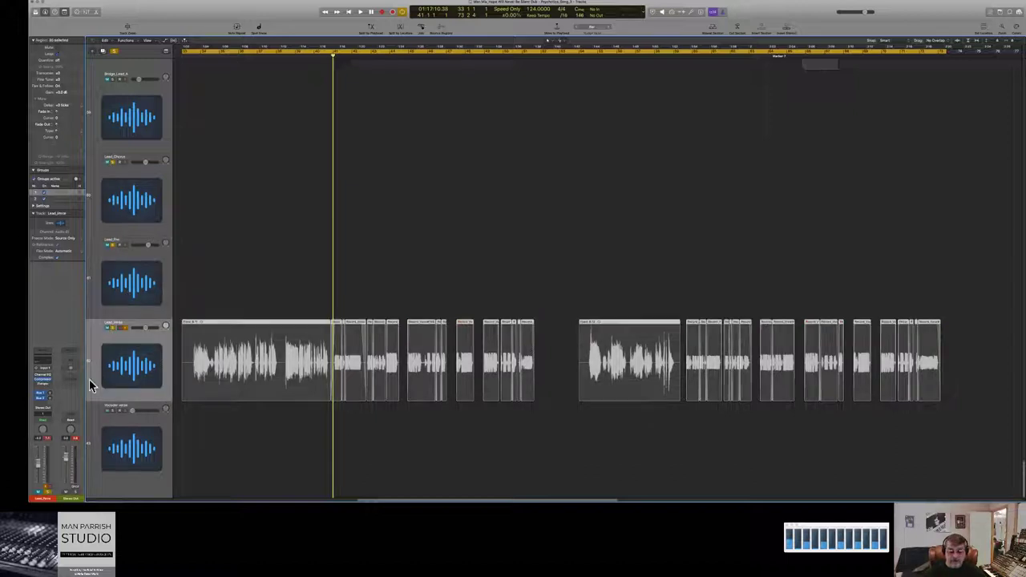
left_click(50, 415)
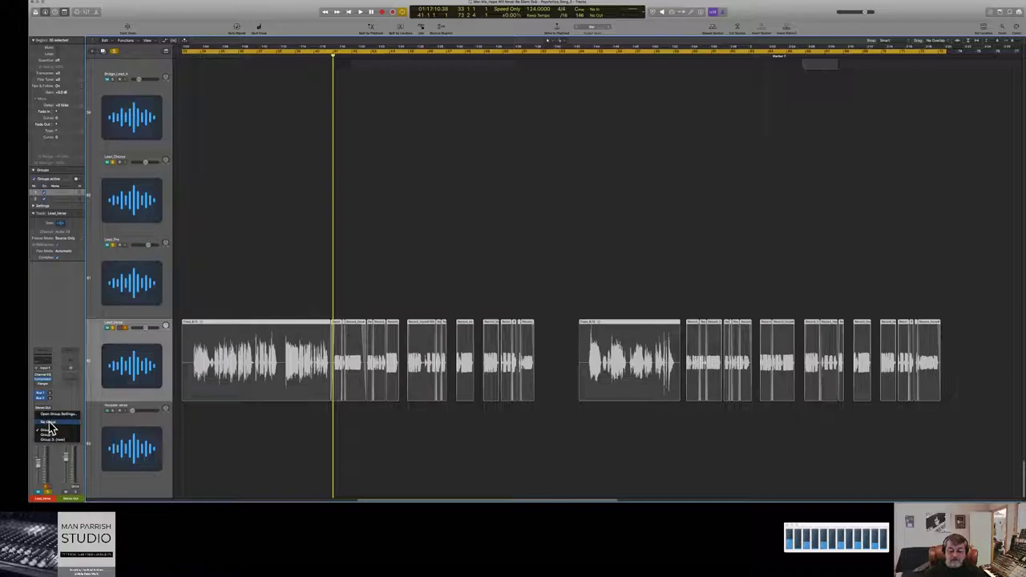
left_click(48, 425)
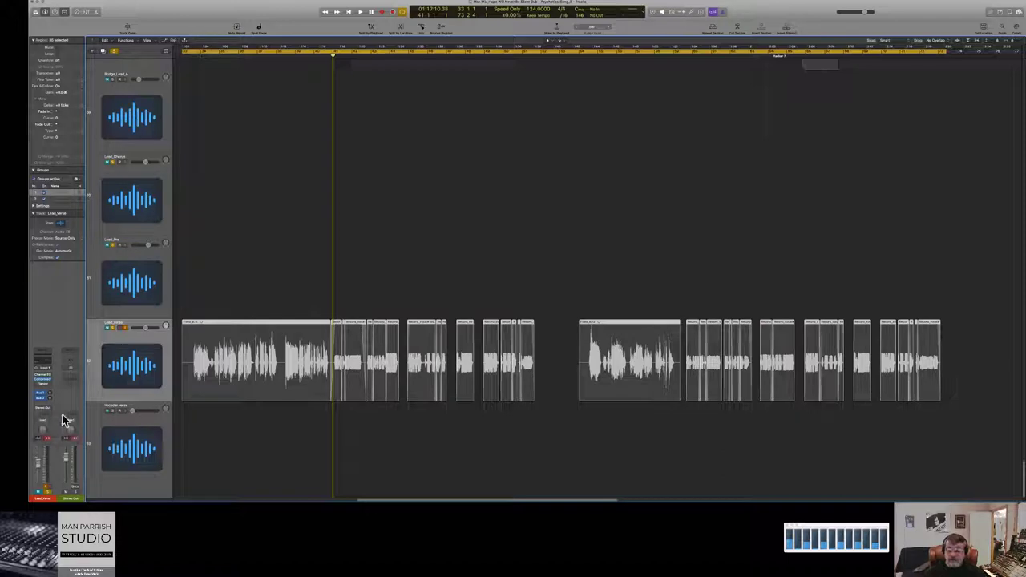
left_click(109, 329)
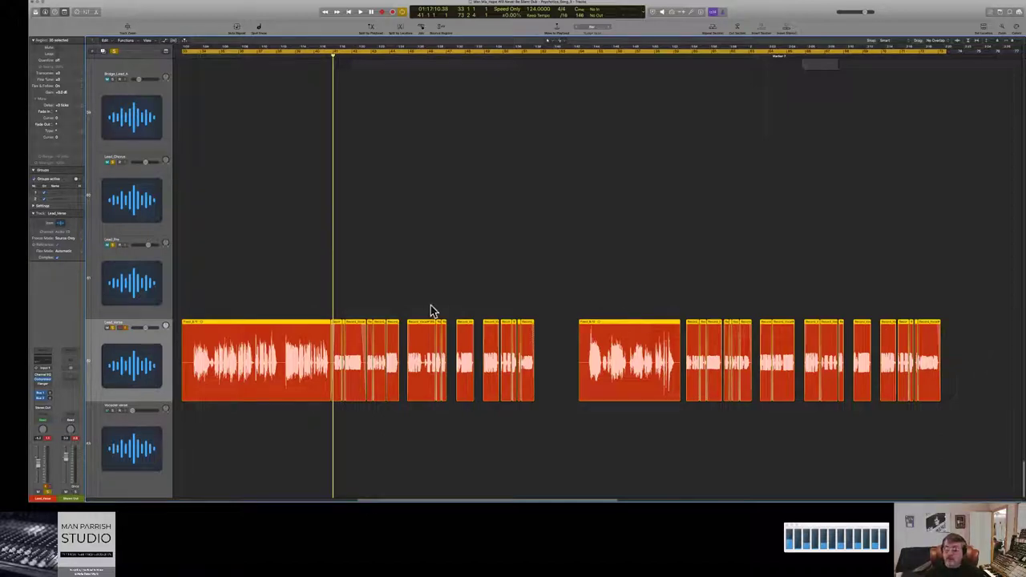
Step: Marquee-select every region on the Lead_Verse track and open their right-click context menu
left_click(372, 306)
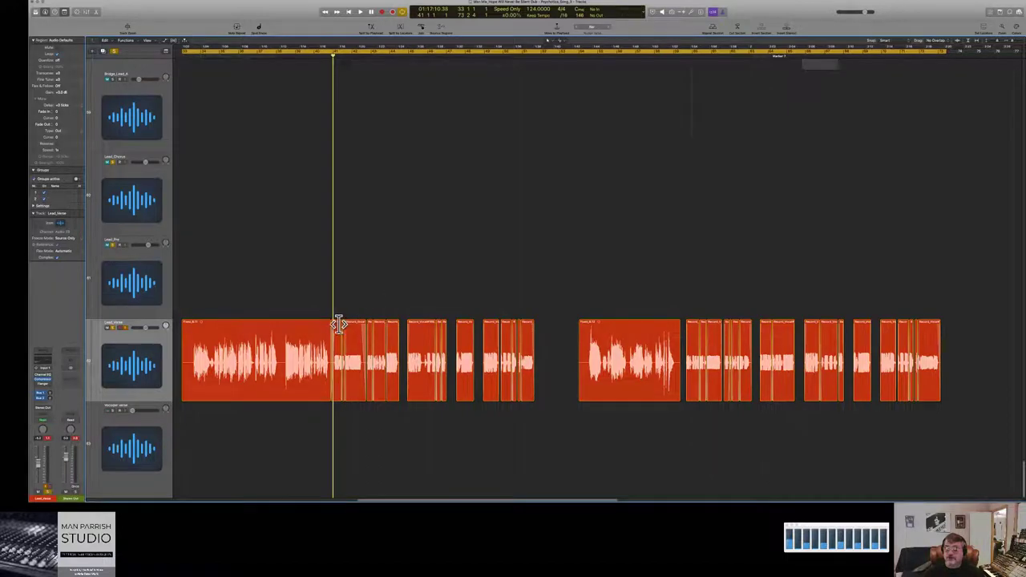
left_click(345, 324)
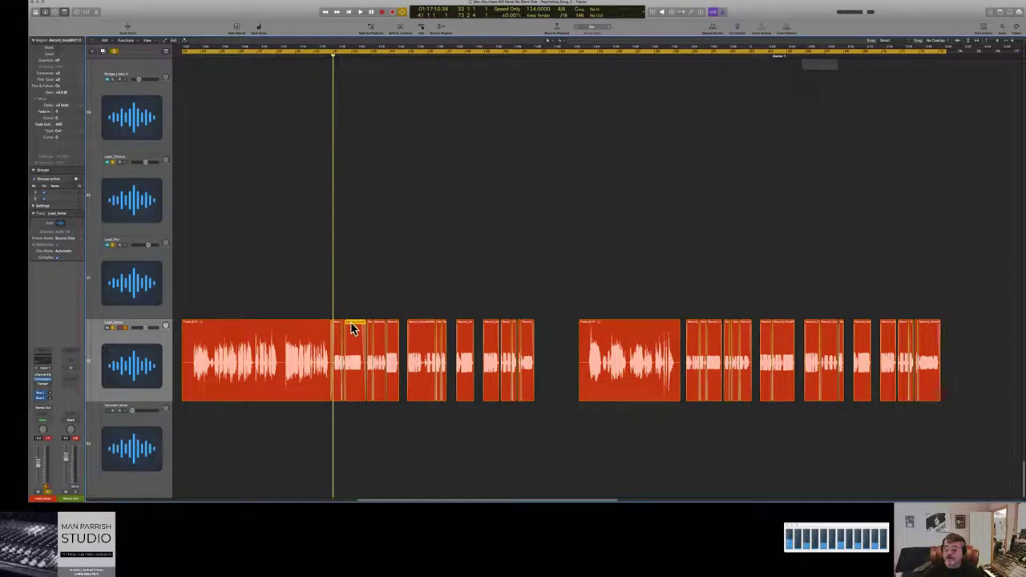
left_click(369, 324)
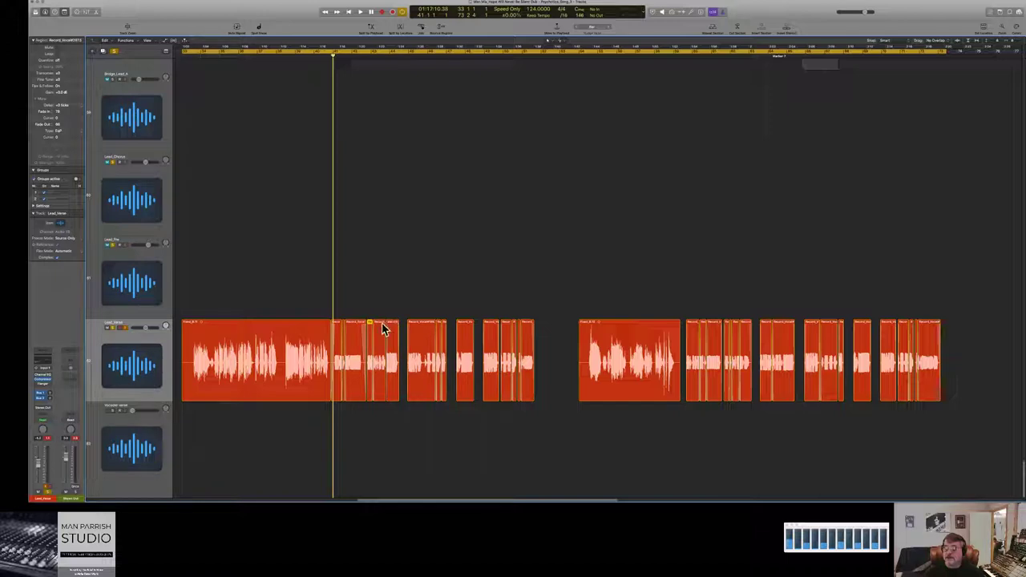
left_click(390, 327)
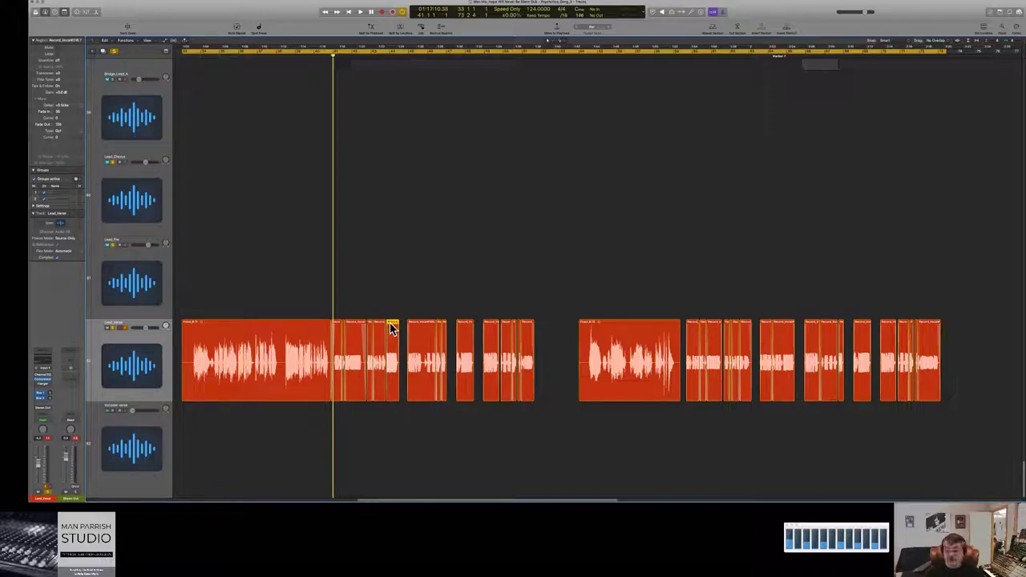
left_click(999, 434)
left_click_drag(978, 433, 224, 362)
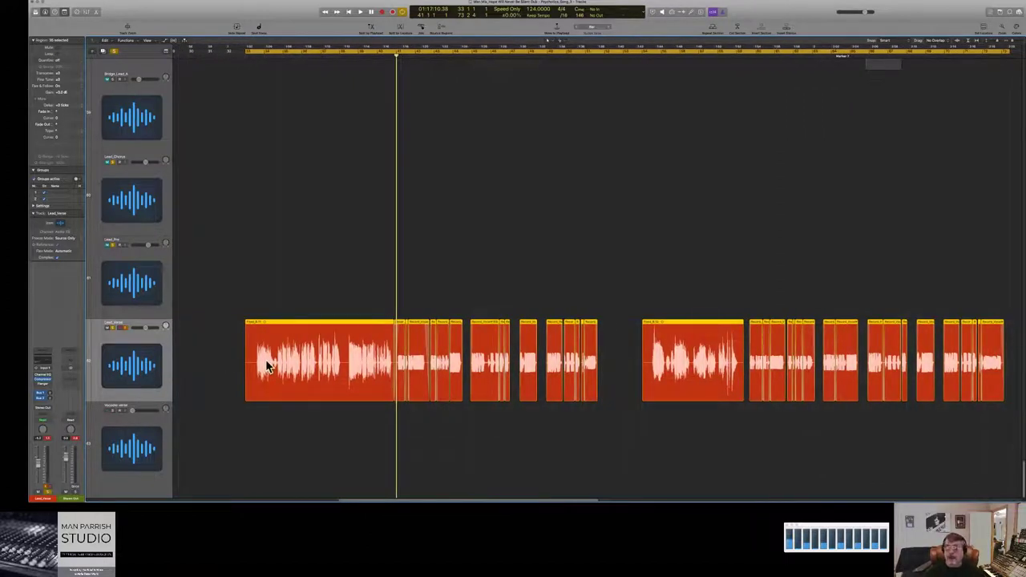
right_click(294, 326)
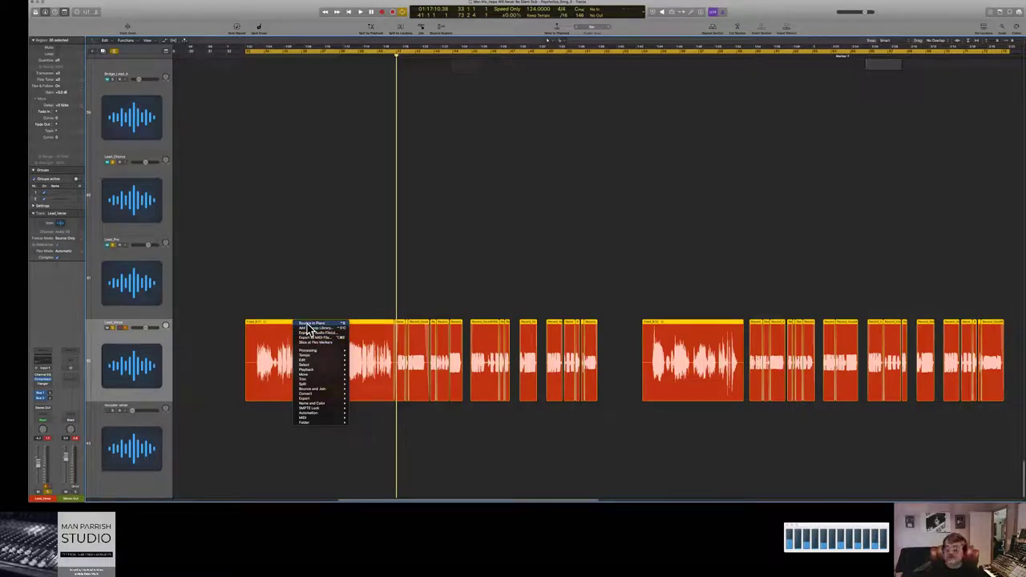
Step: Bounce the regions in place to a new track named 'Main Lead Bounce' with Normalize On
left_click(309, 324)
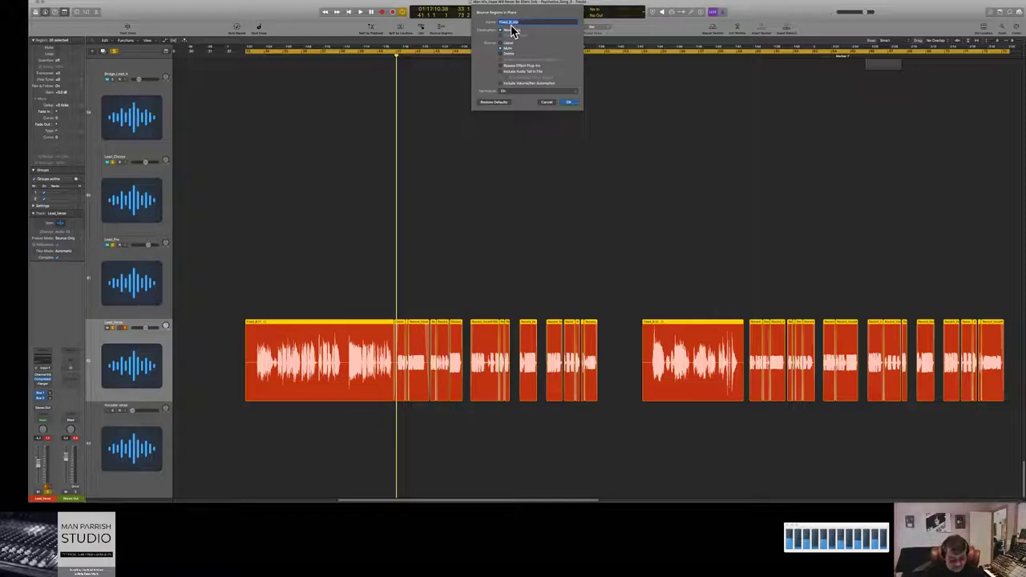
key("BackSpace")
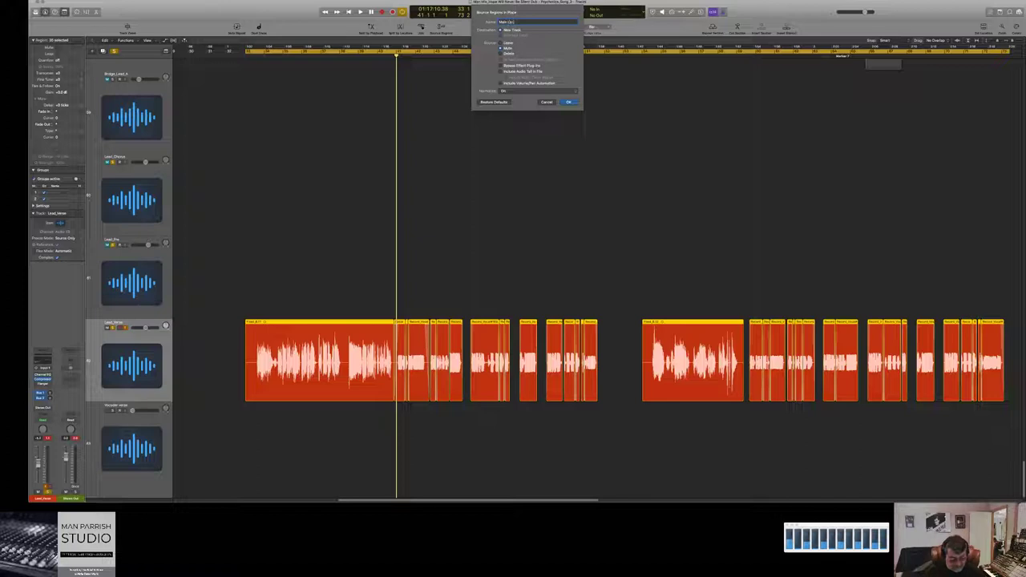
type("Main Lead Bounce")
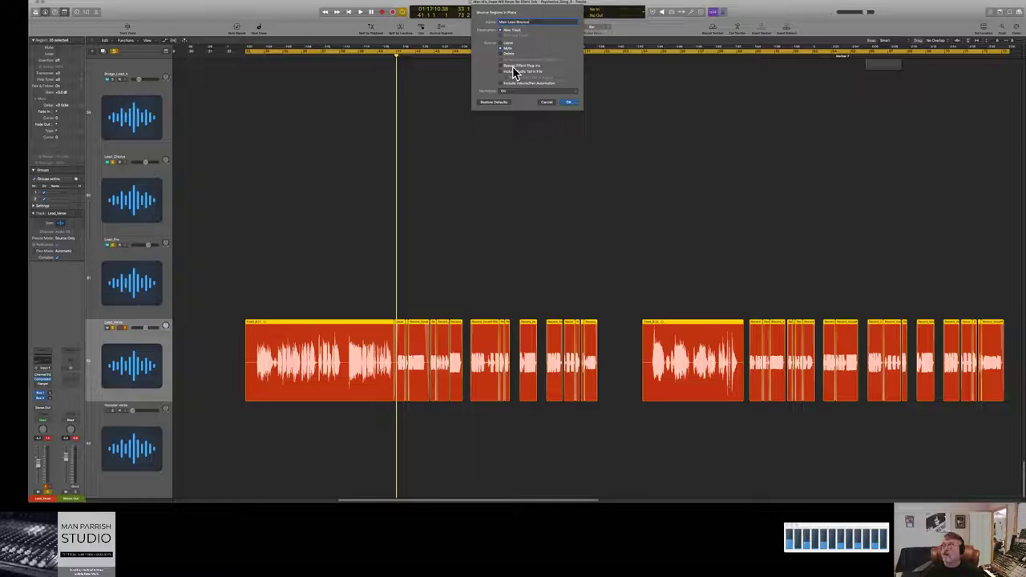
left_click(510, 91)
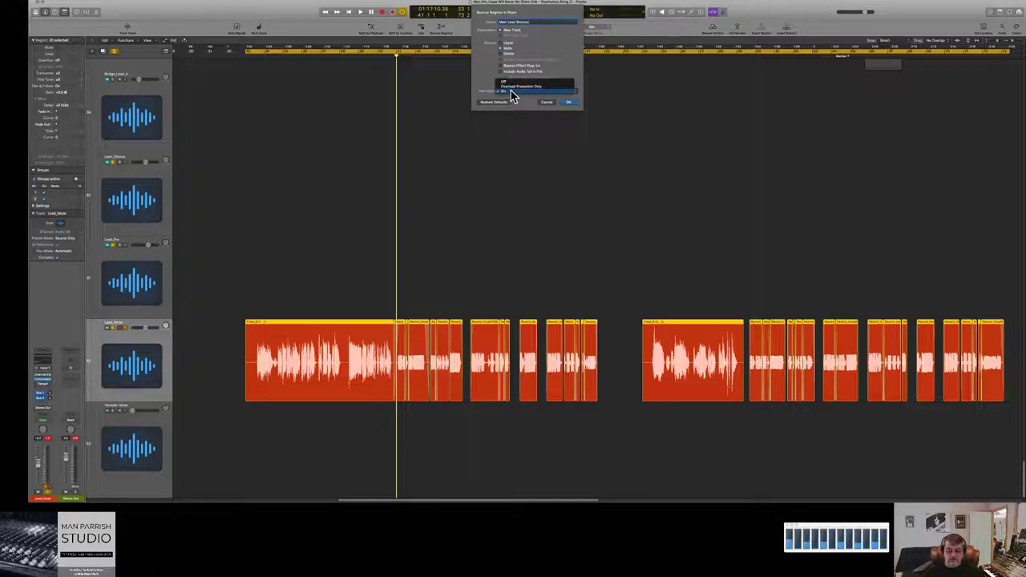
left_click(510, 90)
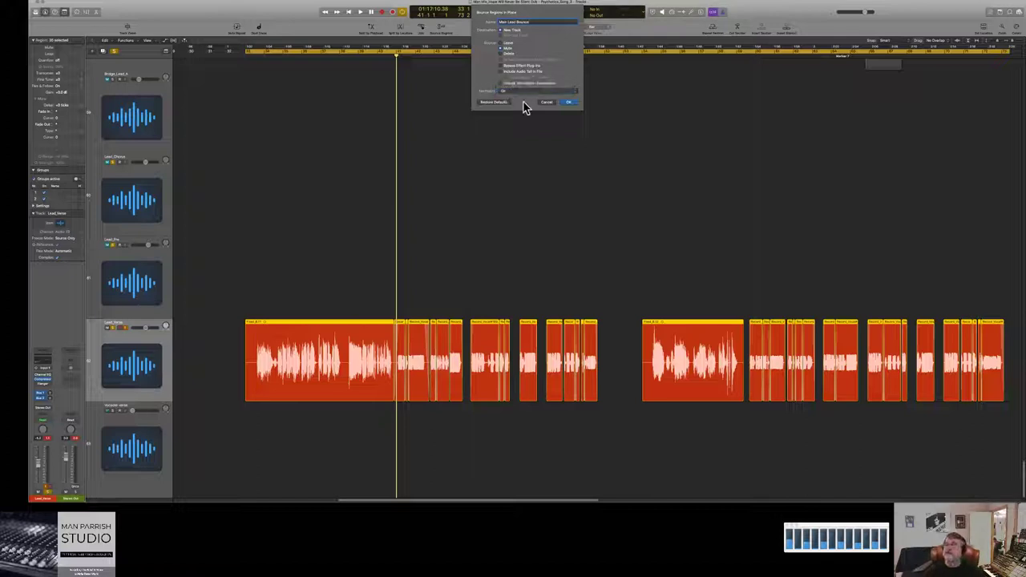
left_click(569, 103)
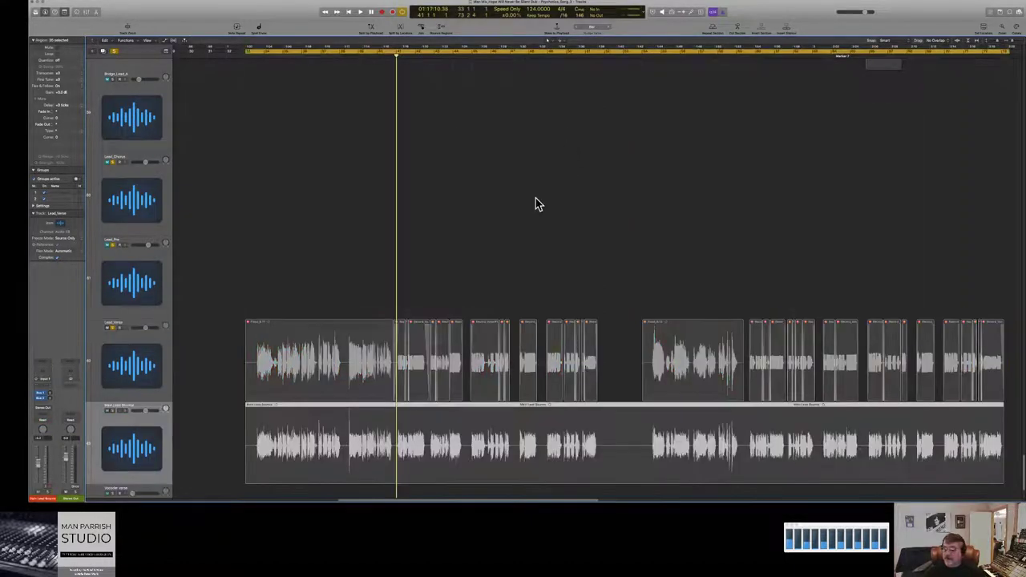
Step: Enable the Main Lead Bounce track and drag the Lead_Verse track down below it
scroll(536, 203, "down", 2)
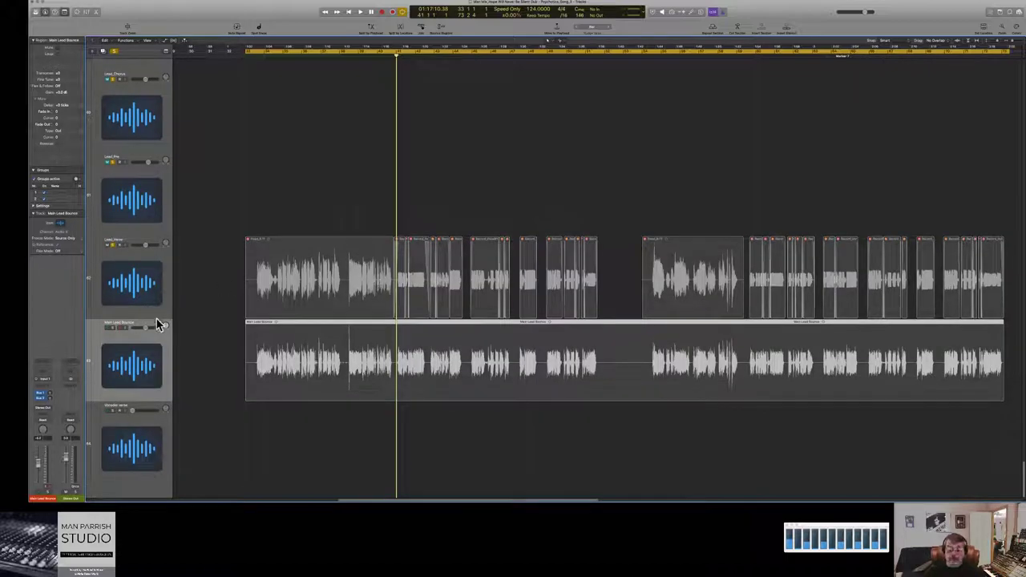
left_click(111, 328)
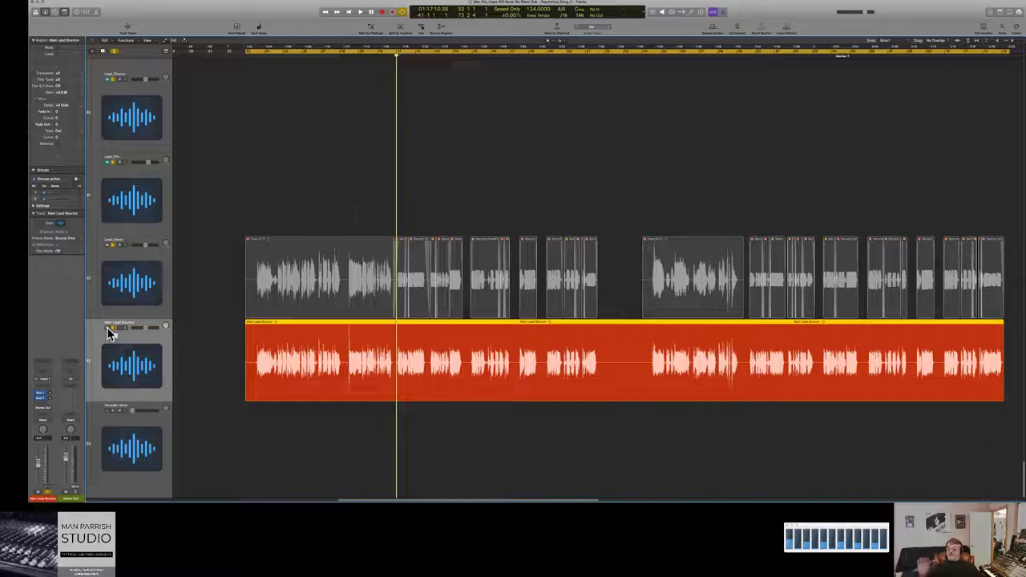
left_click(141, 256)
left_click_drag(141, 257, 134, 488)
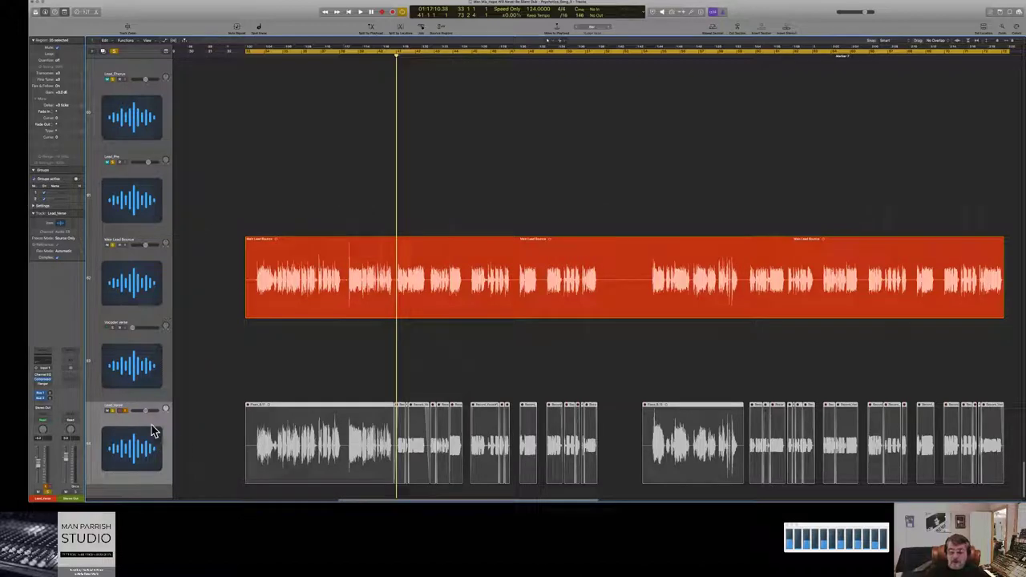
Step: Drag the original Lead_Verse track header up to the top of the Tracks area
scroll(134, 407, "up", 3)
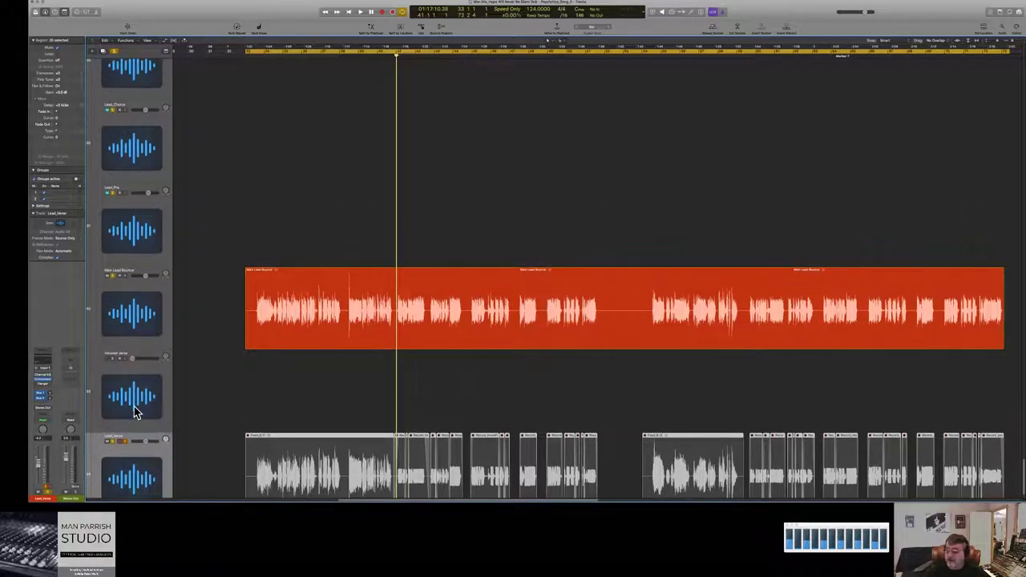
scroll(134, 411, "up", 1)
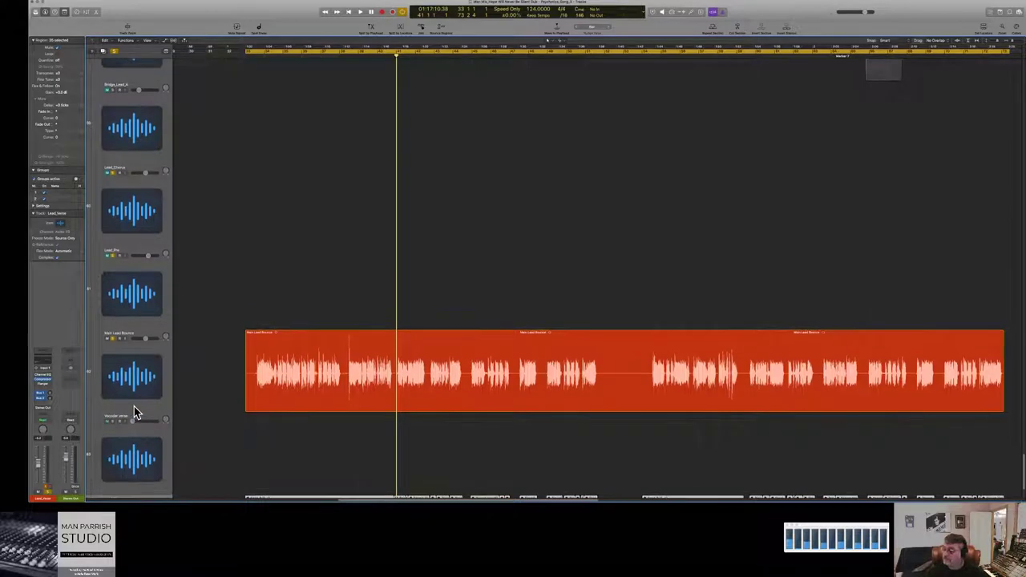
scroll(140, 388, "down", 4)
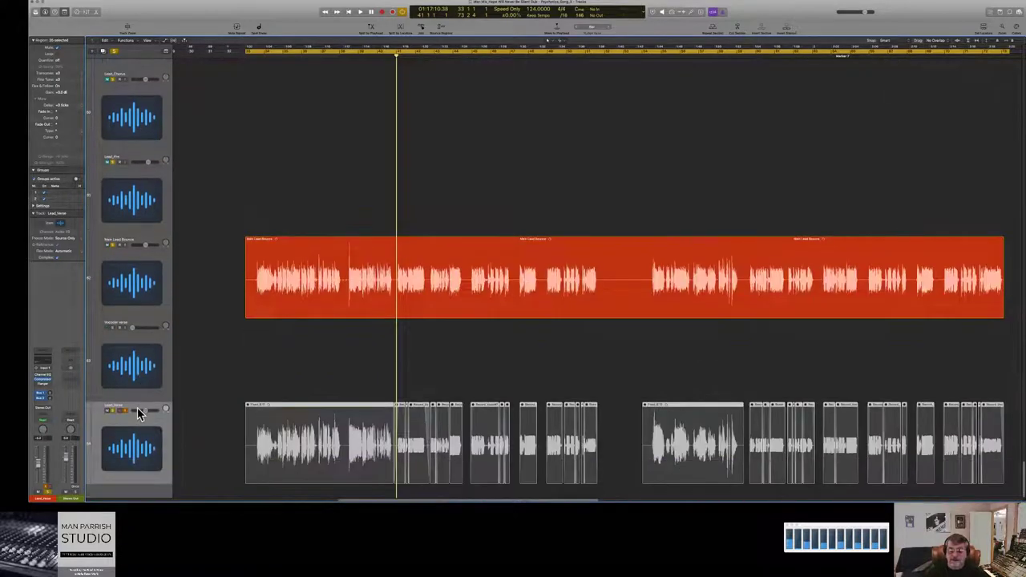
left_click_drag(137, 411, 163, 38)
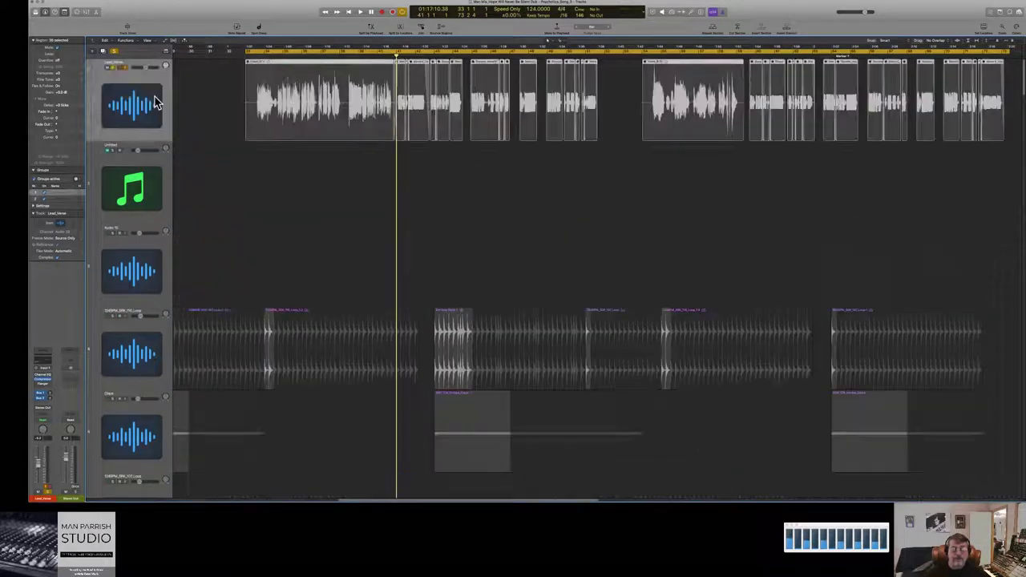
Step: Scroll down until Main Lead Bounce shows below the empty Lead_Chorus and Lead_Pre tracks
scroll(275, 189, "down", 10)
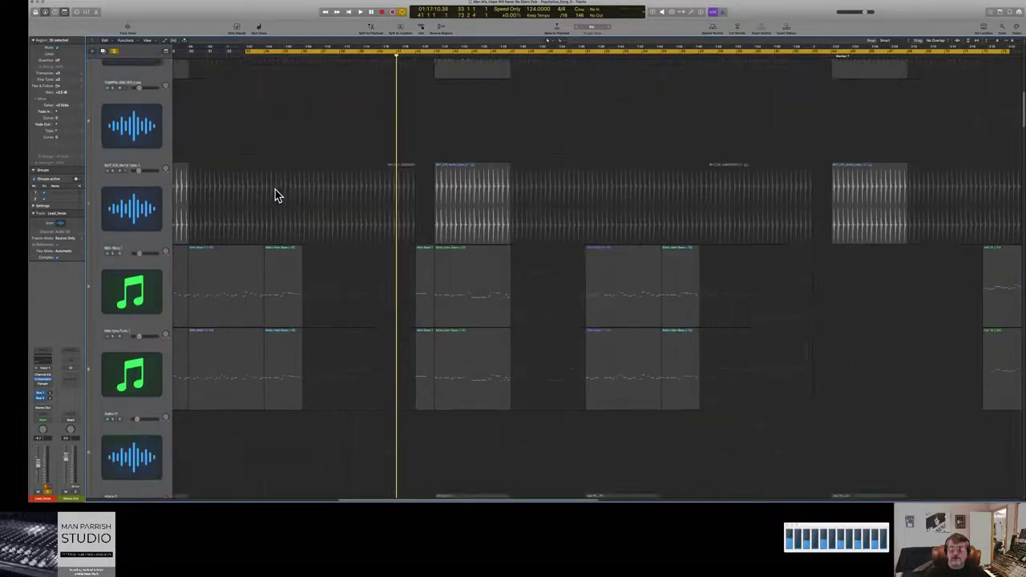
scroll(275, 195, "down", 10)
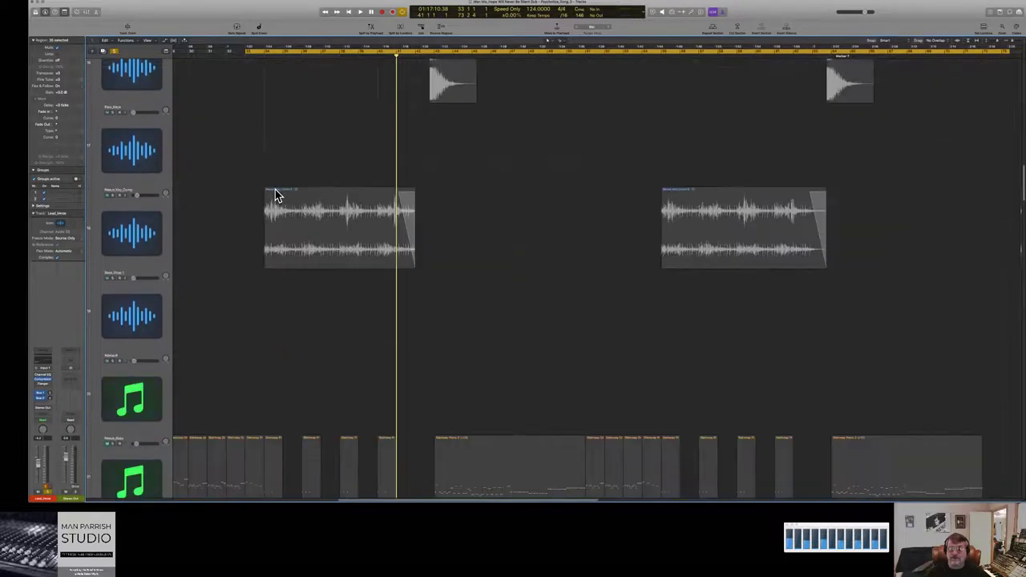
scroll(275, 194, "down", 10)
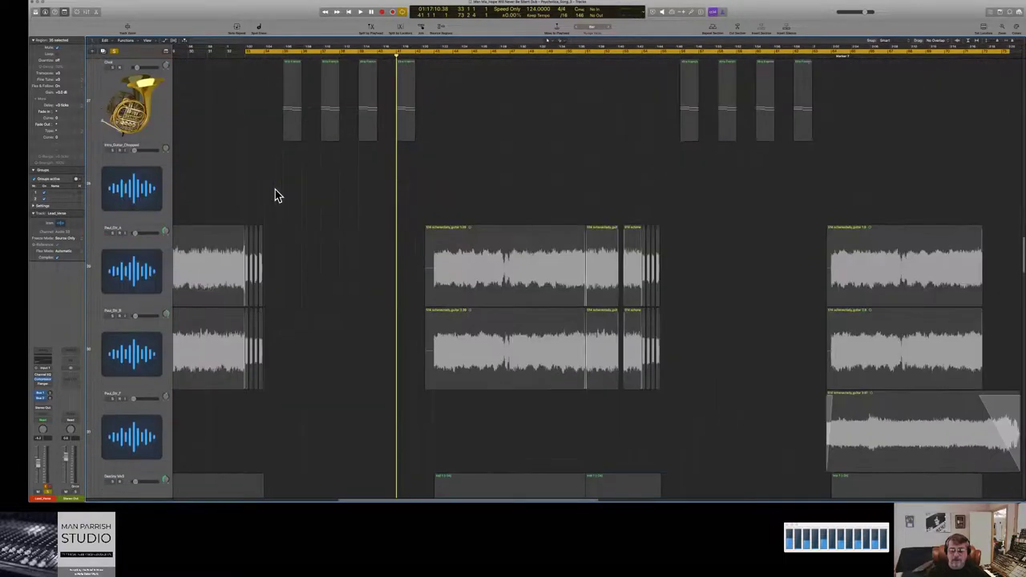
scroll(275, 195, "down", 10)
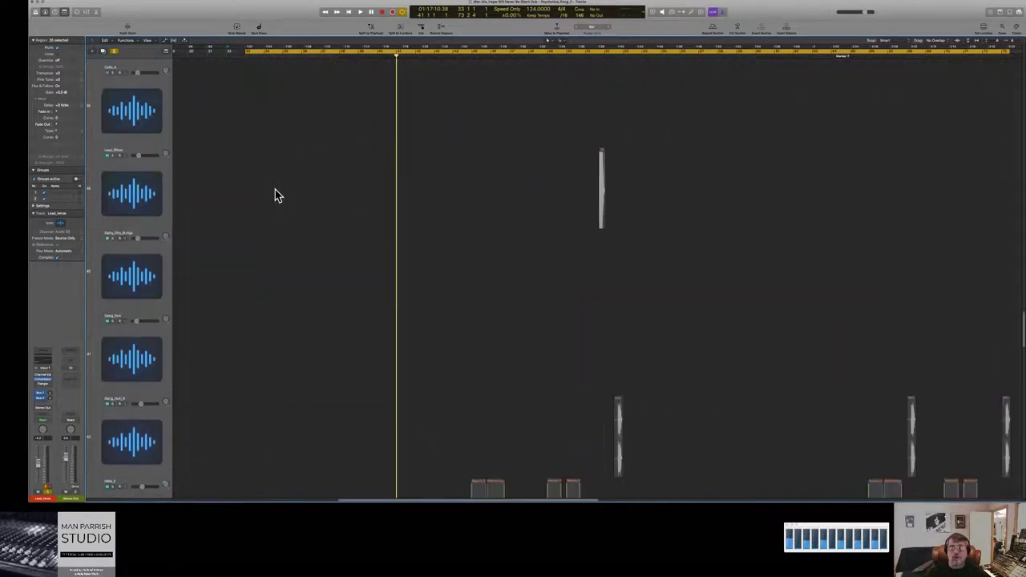
scroll(275, 194, "down", 10)
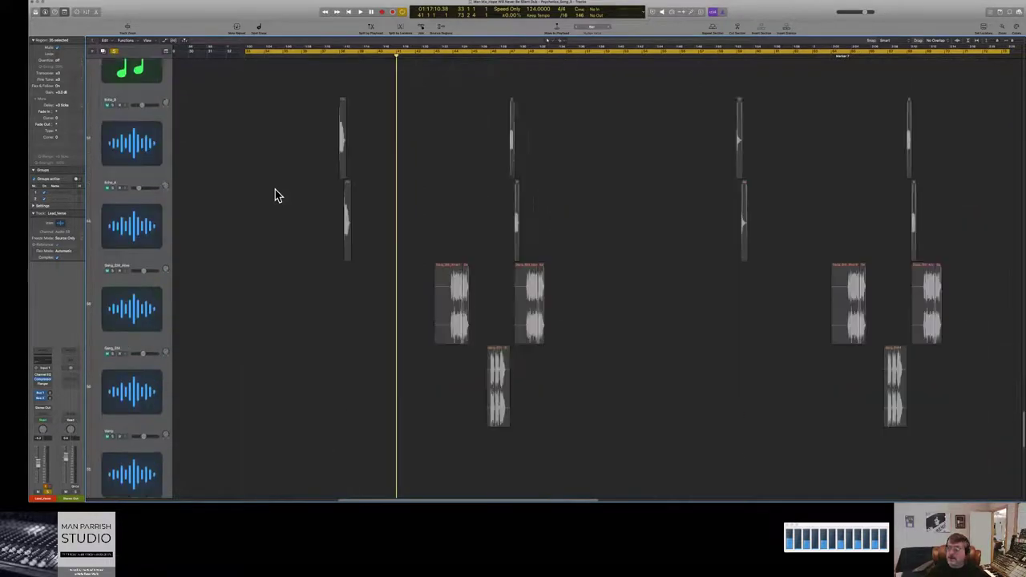
scroll(274, 195, "down", 2)
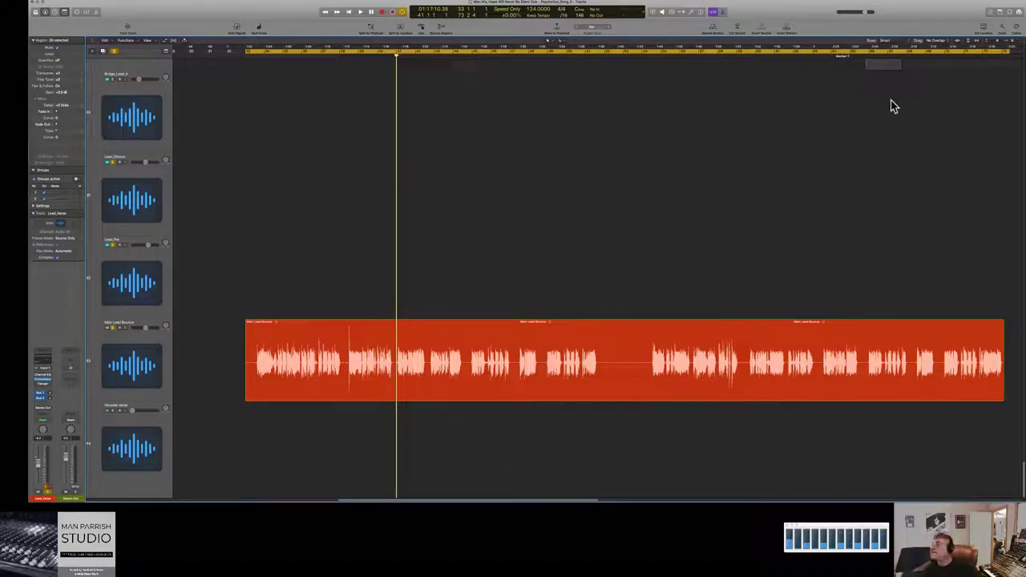
Step: Enlarge the Main Lead Bounce track lane so it fills the arrangement view
left_click(1000, 46)
left_click(1000, 46)
left_click(1000, 46)
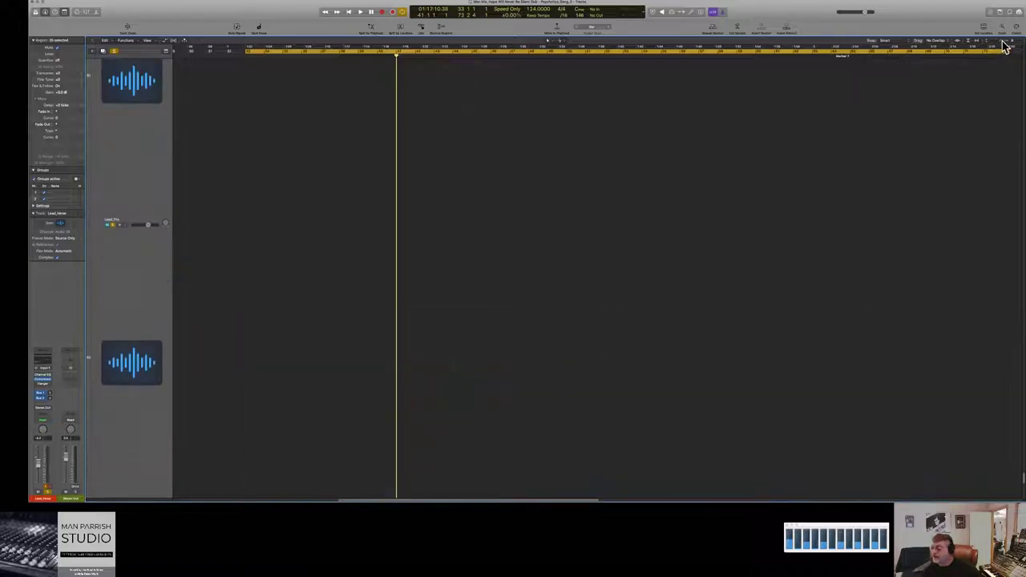
scroll(891, 183, "down", 3)
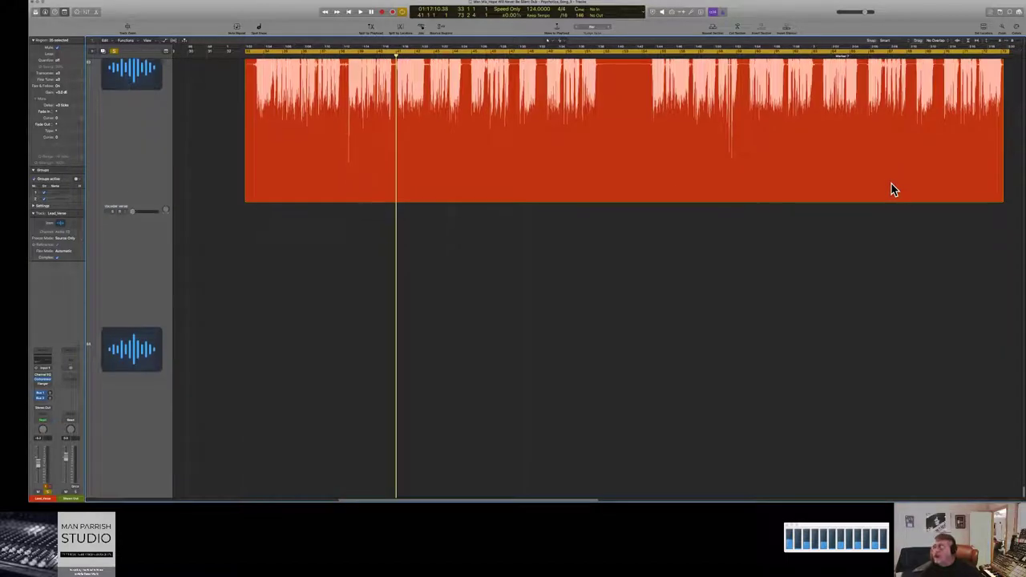
key("super+Down")
key("super+Down")
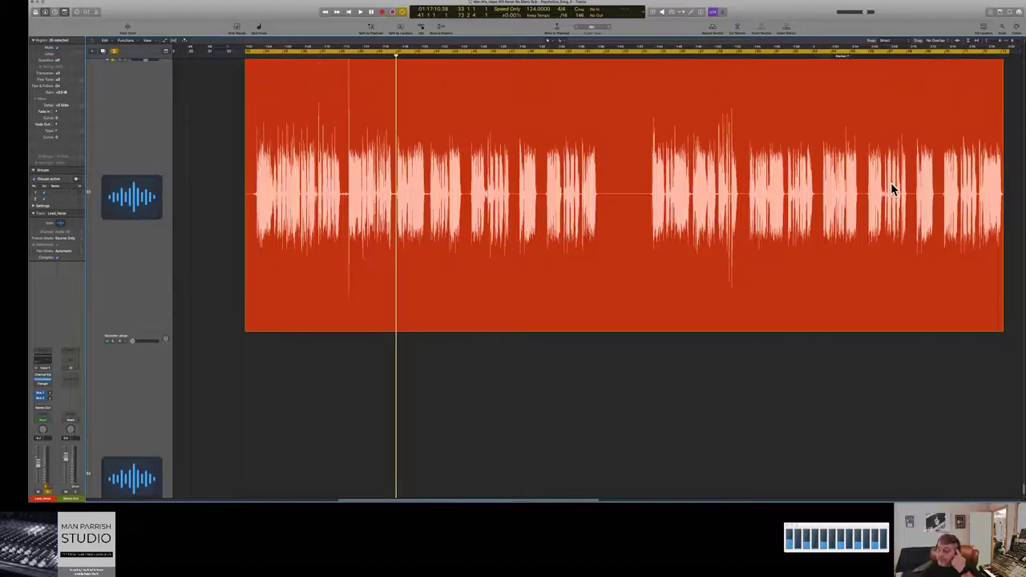
Step: Undo an accidental region nudge, move the playhead back near the region start, and reselect the region
left_click(342, 105)
left_click_drag(342, 111, 341, 110)
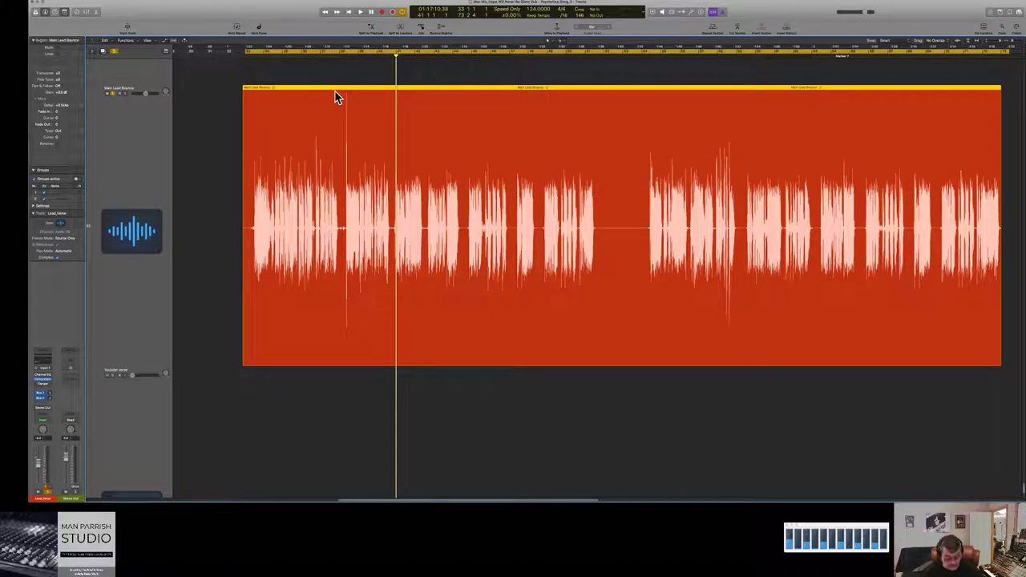
key("super+z")
left_click(349, 418)
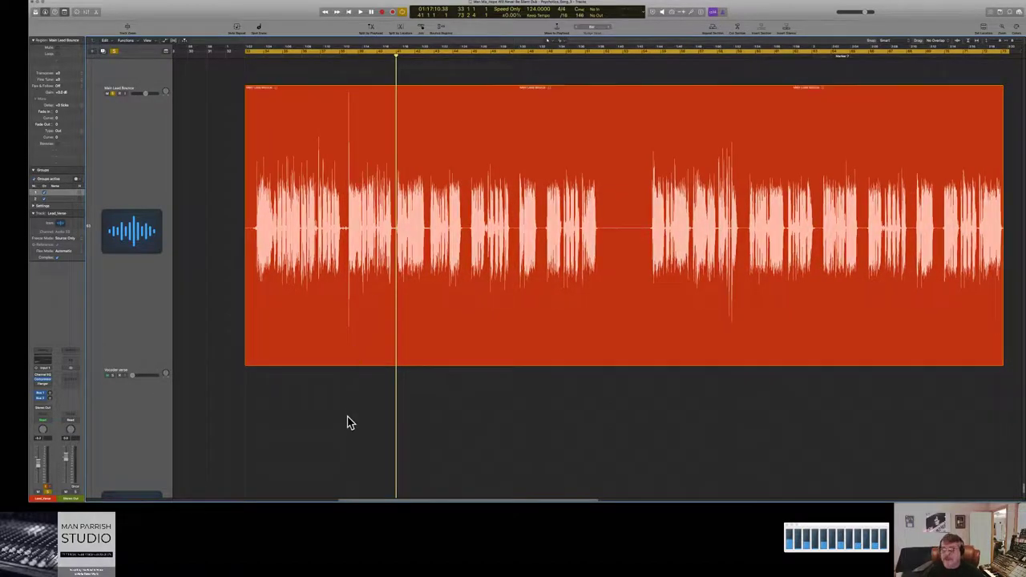
left_click_drag(392, 56, 342, 59)
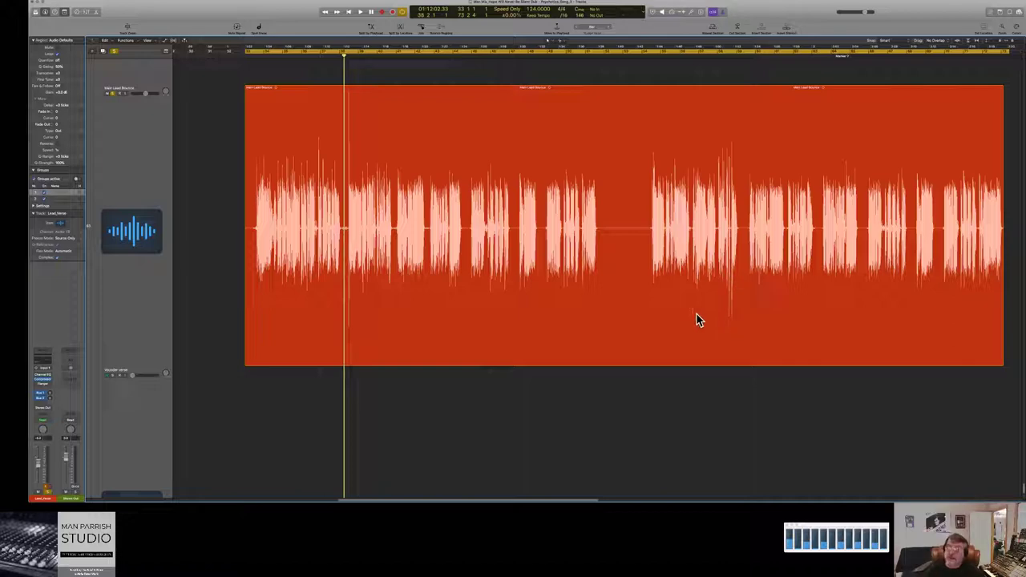
left_click(371, 98)
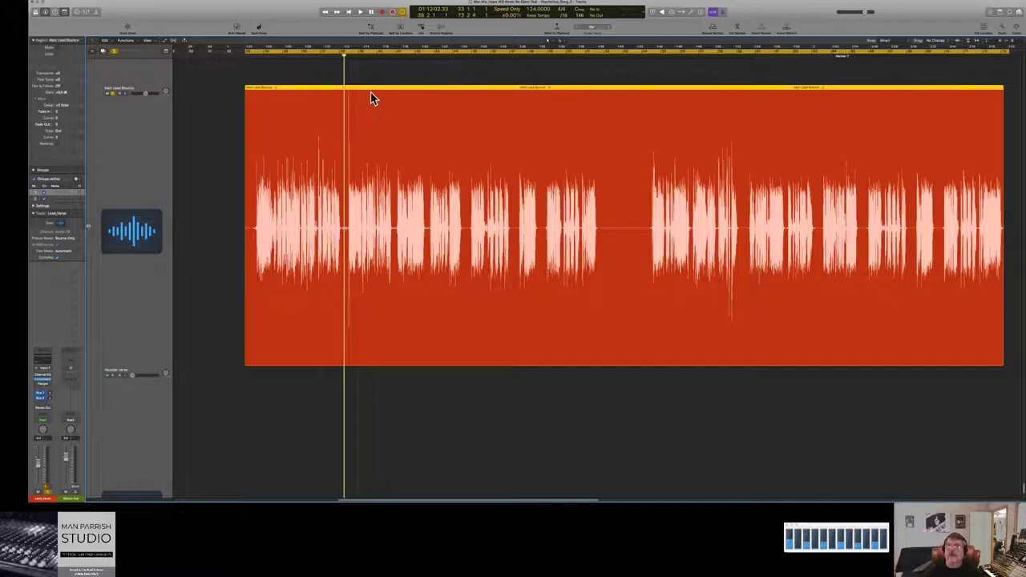
Step: Load the Main Lead Bounce region into the lower editor and show its whole underlying audio file
double_click(371, 94)
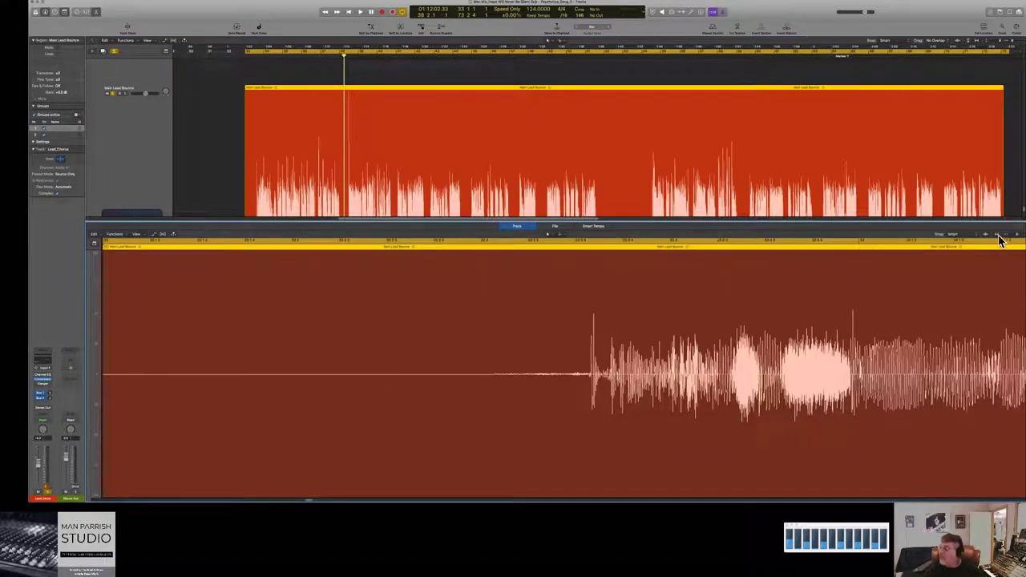
left_click_drag(1019, 232, 1012, 240)
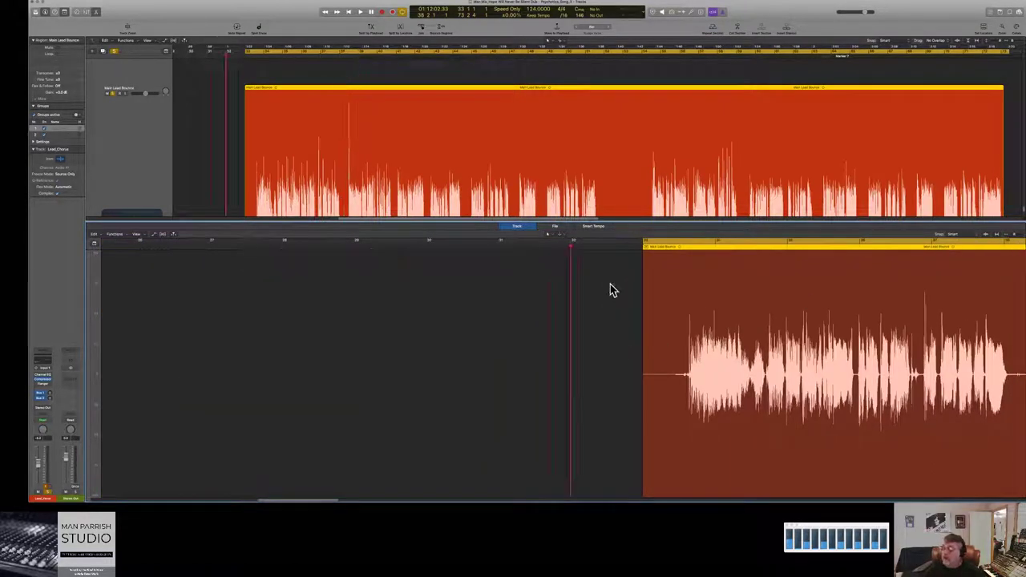
left_click(604, 279)
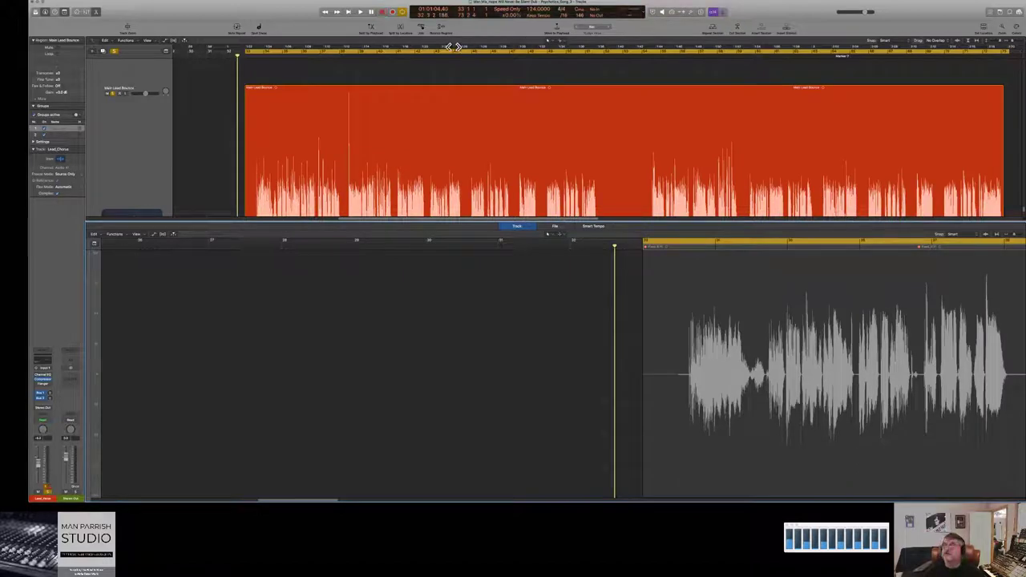
left_click(625, 190)
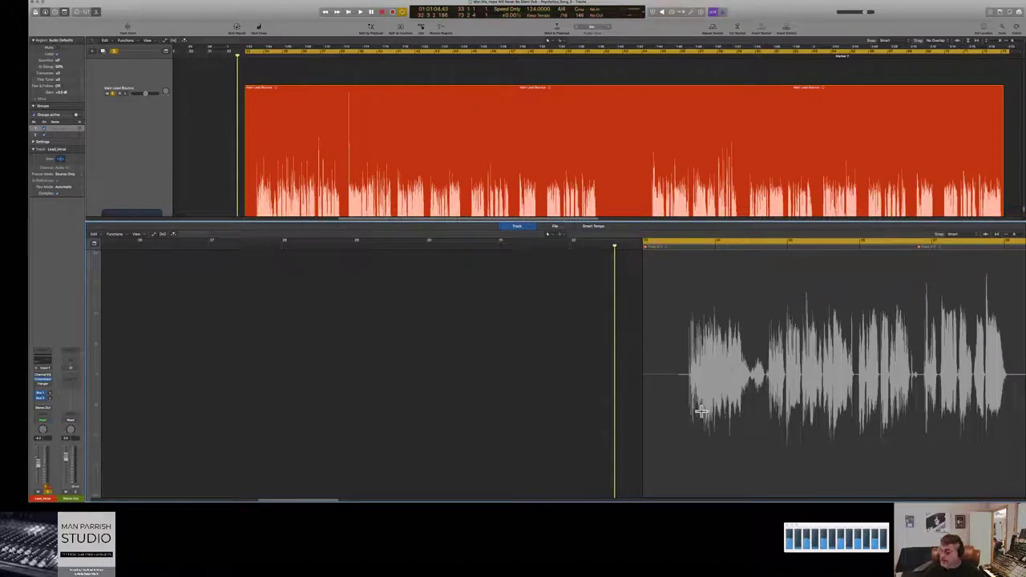
left_click_drag(326, 505, 384, 494)
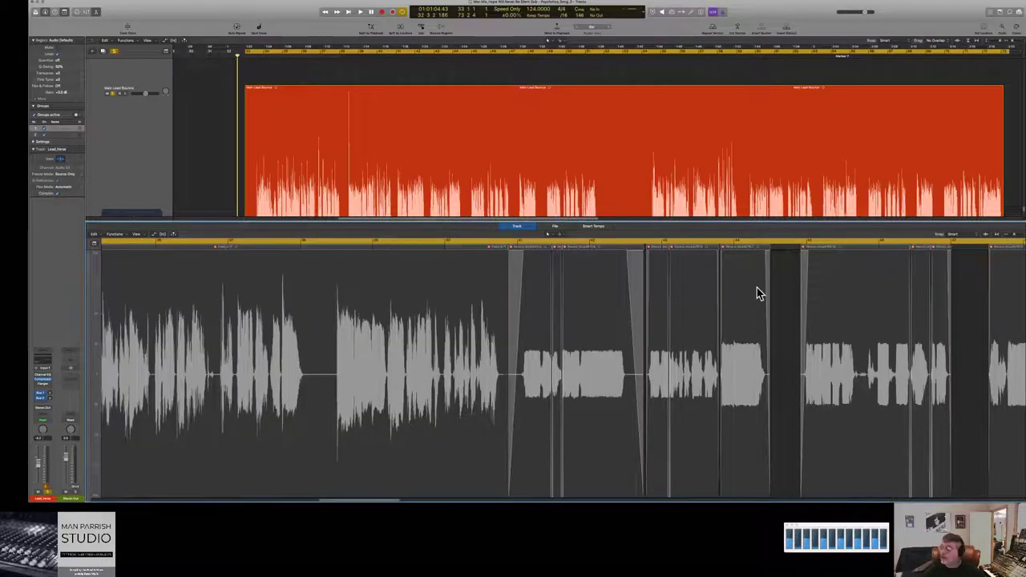
left_click(1013, 239)
left_click(250, 89)
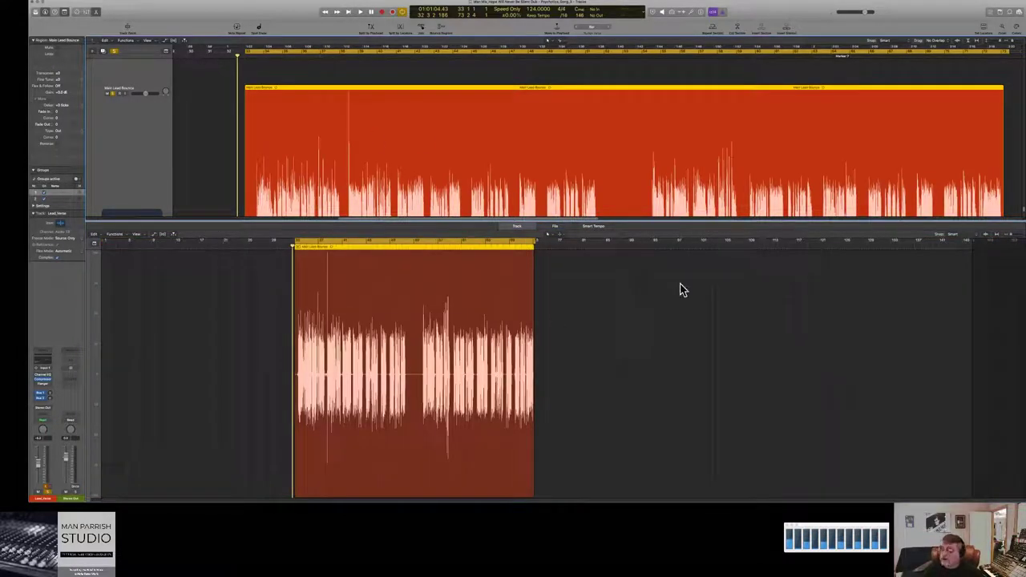
left_click(1012, 238)
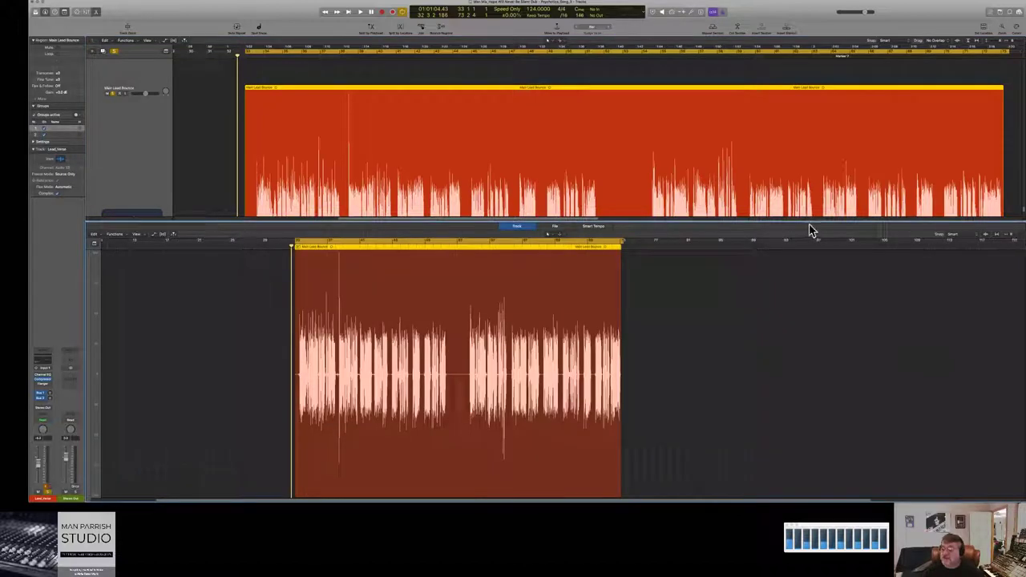
left_click(555, 227)
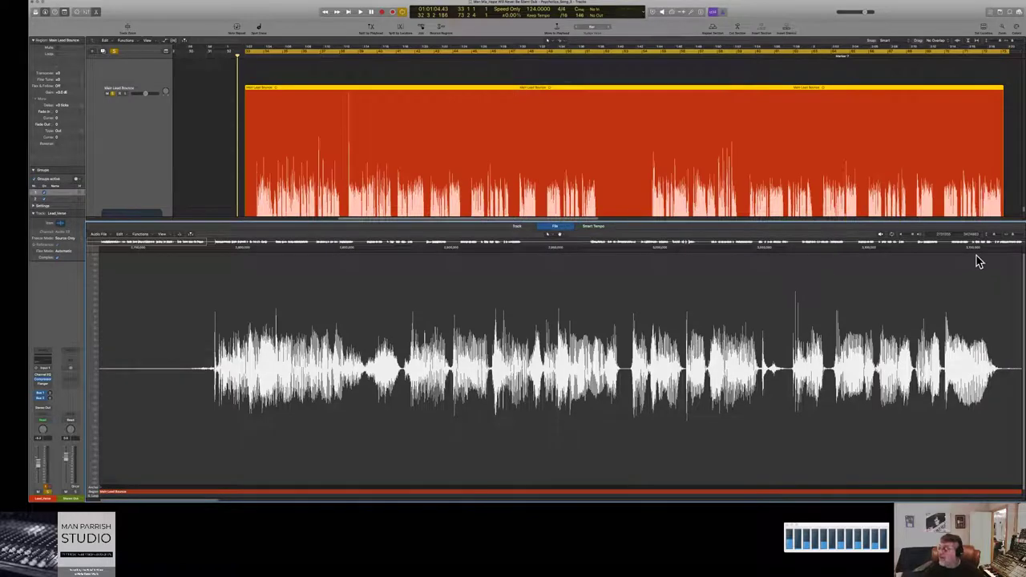
Step: Zoom in, select the opening vocal phrase, and apply Functions > Normalize to it
left_click(1009, 233)
left_click(1011, 239)
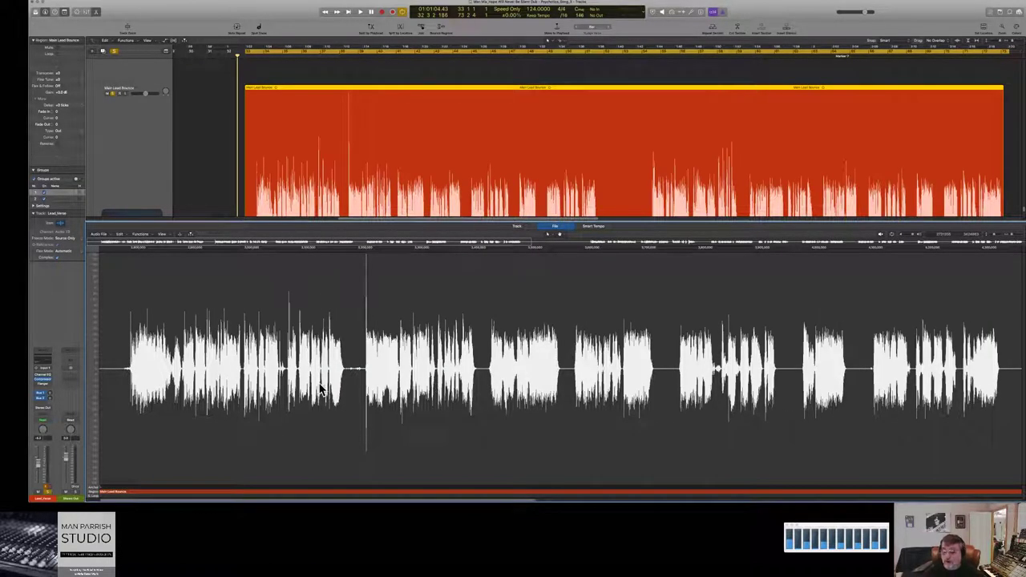
left_click_drag(367, 280, 378, 286)
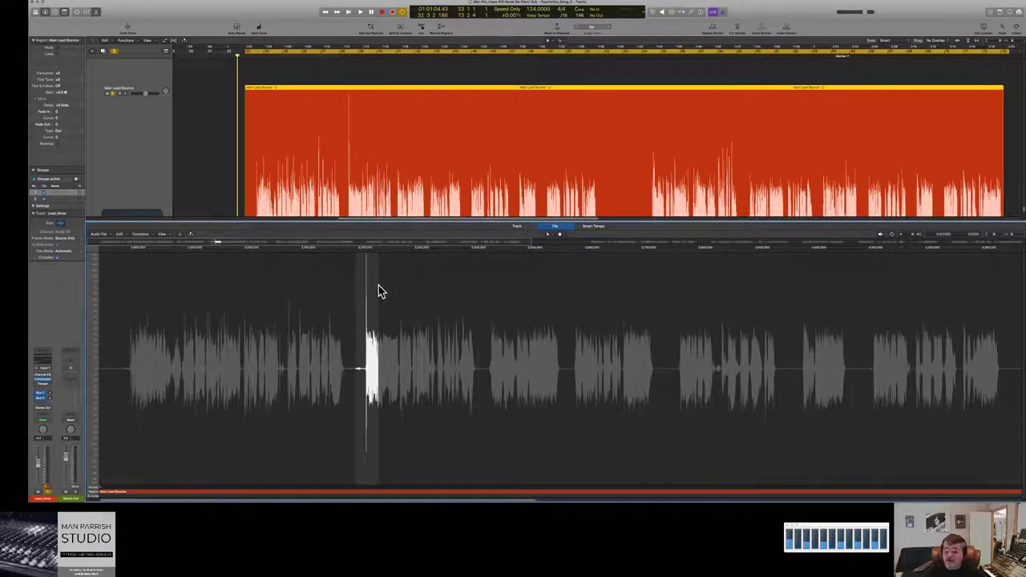
left_click(360, 361)
left_click_drag(351, 361, 121, 361)
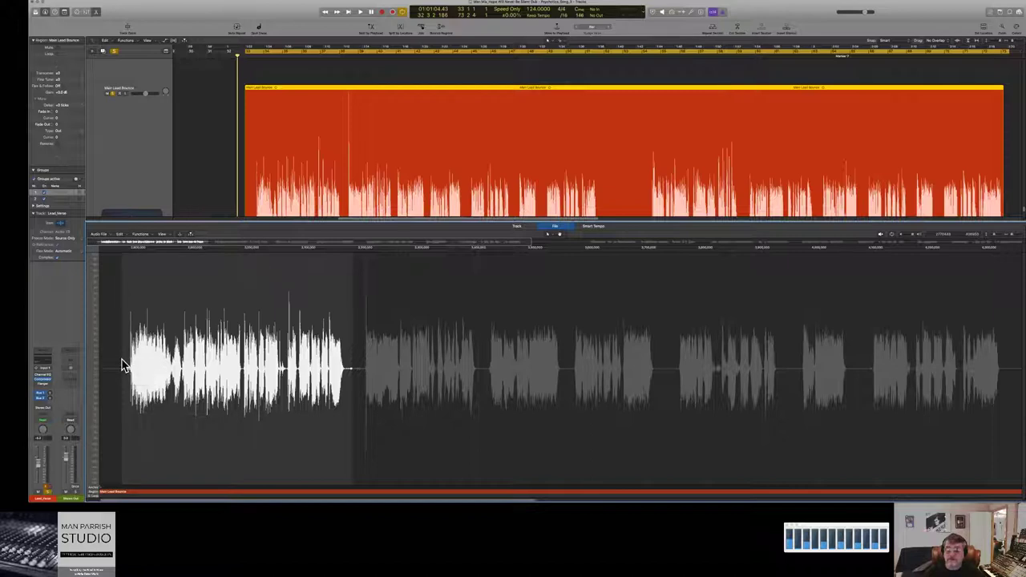
left_click(146, 234)
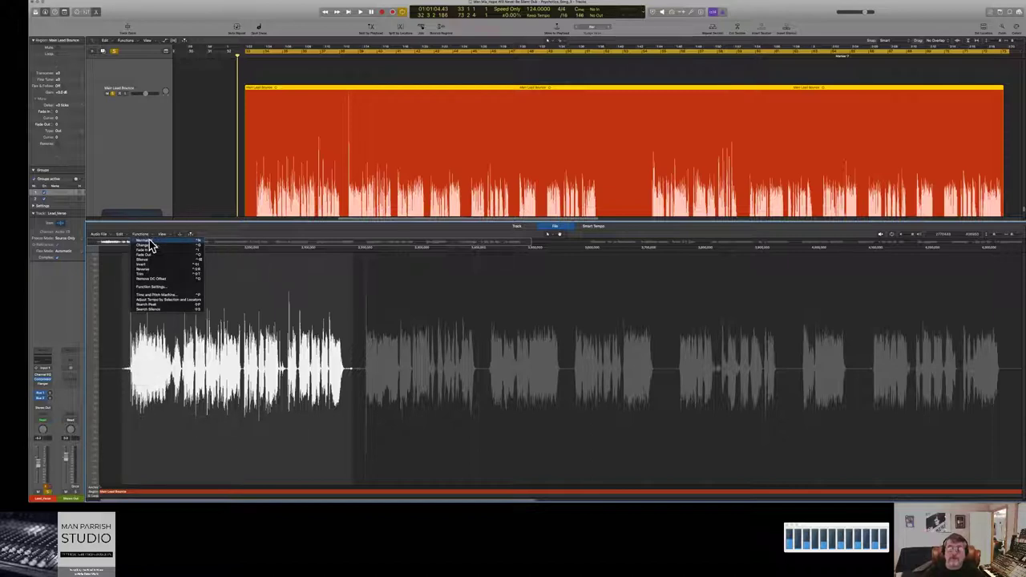
left_click(150, 240)
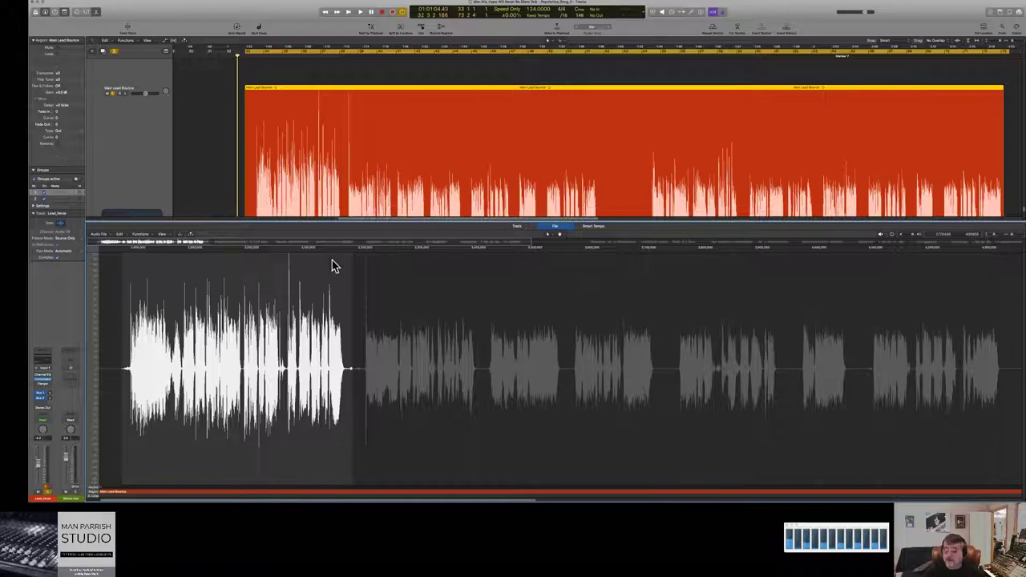
left_click(378, 293)
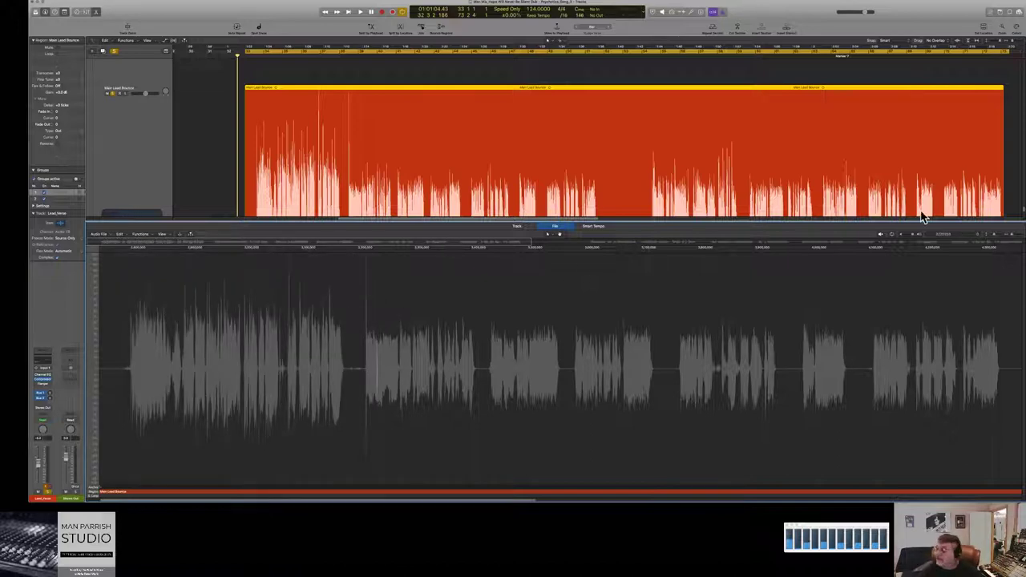
Step: Select the second vocal phrase and normalize it
left_click_drag(1015, 239, 1009, 240)
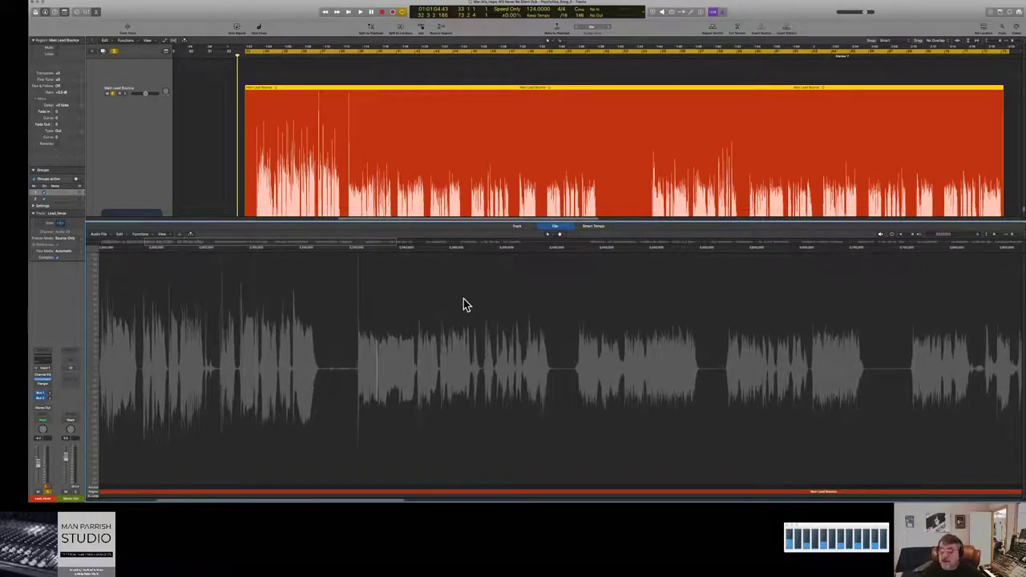
left_click_drag(344, 284, 371, 291)
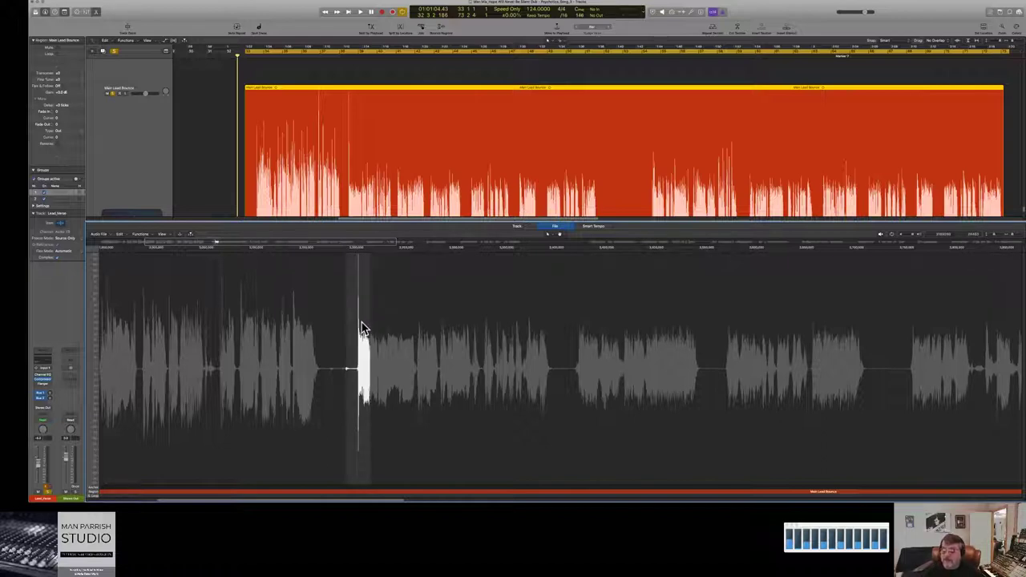
left_click_drag(360, 325, 554, 346)
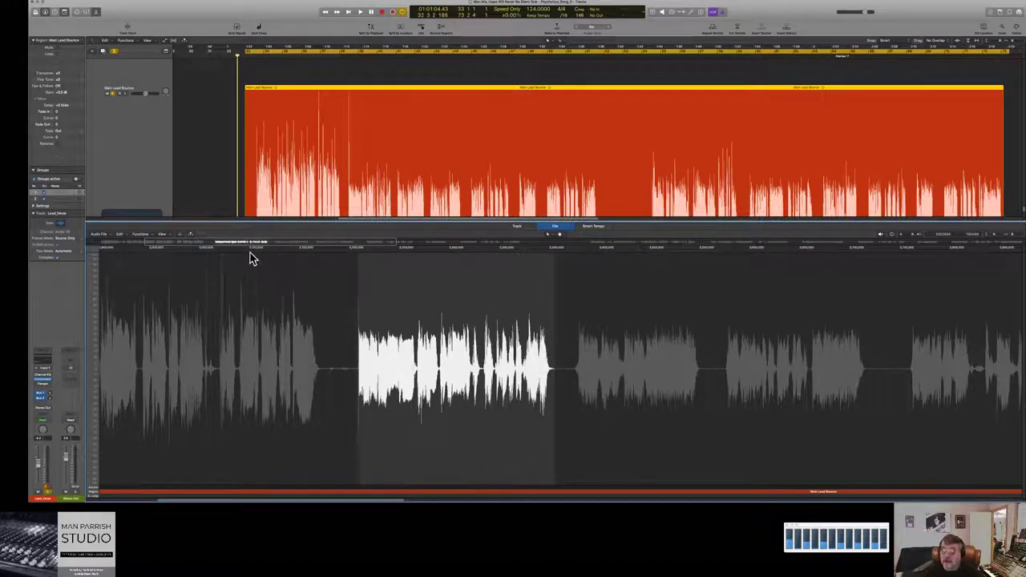
left_click(150, 234)
left_click(152, 241)
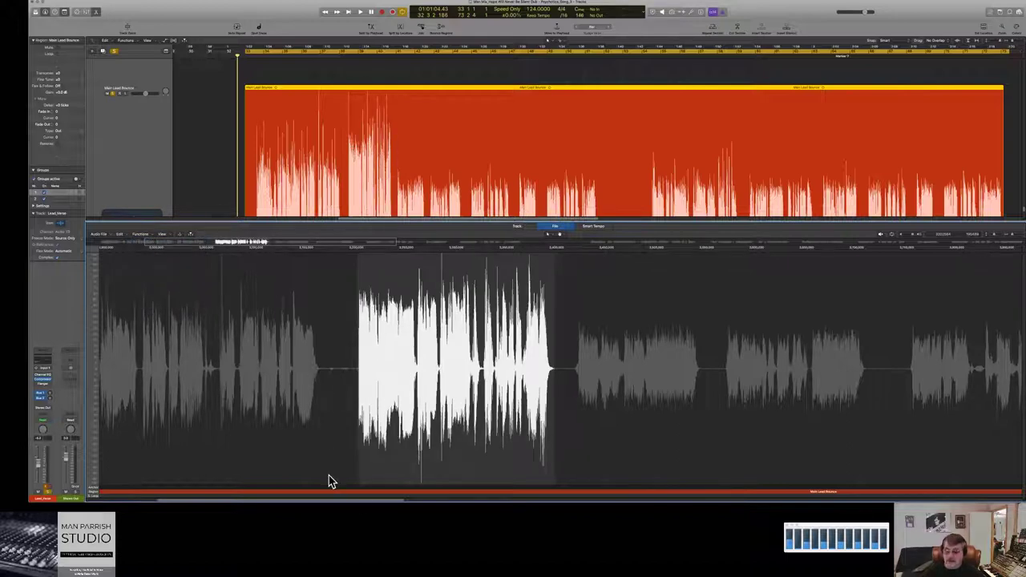
Step: Enlarge the waveform height and normalize a short quiet phrase
left_click_drag(368, 505, 293, 504)
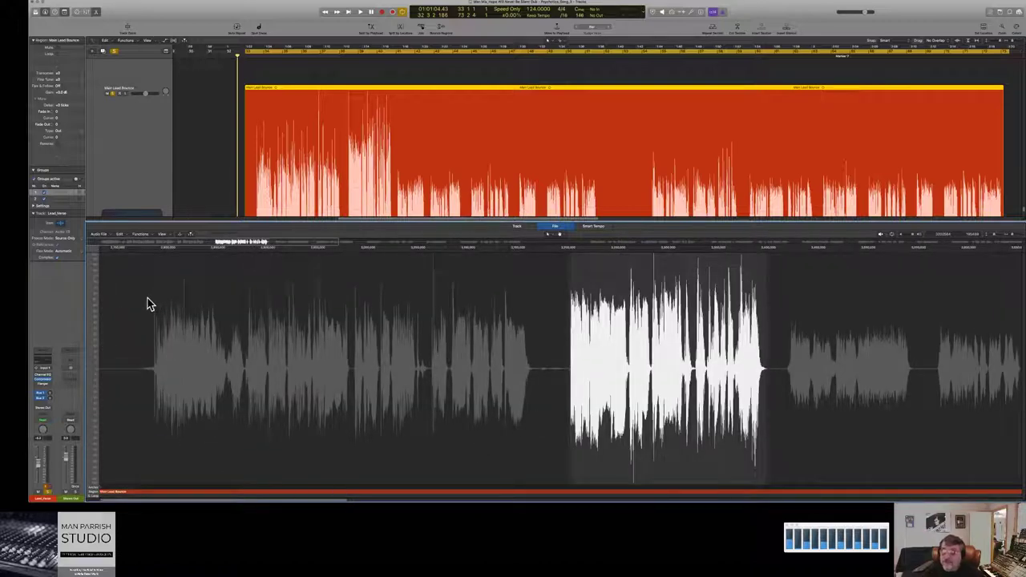
left_click_drag(151, 299, 444, 327)
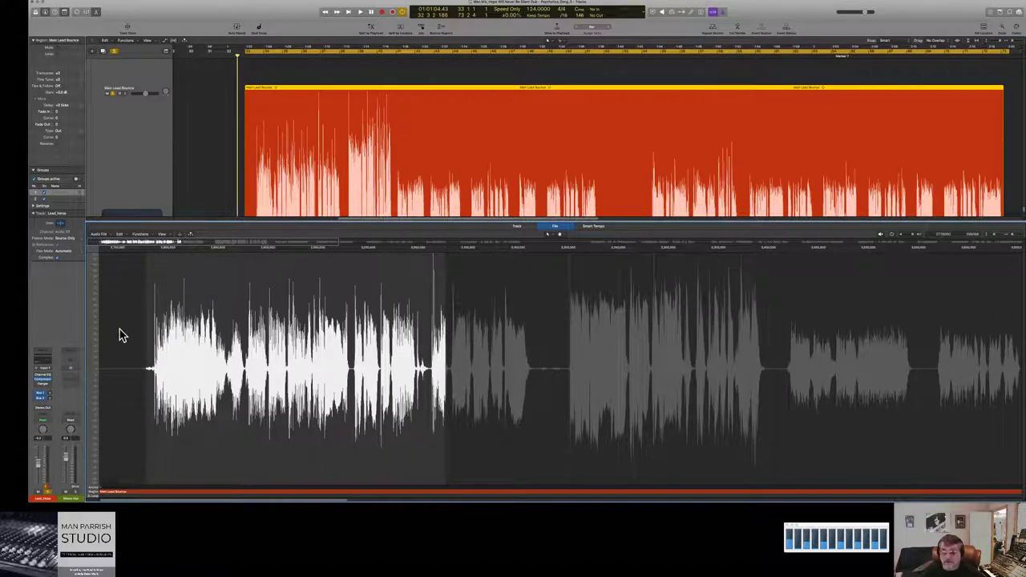
left_click_drag(144, 335, 427, 355)
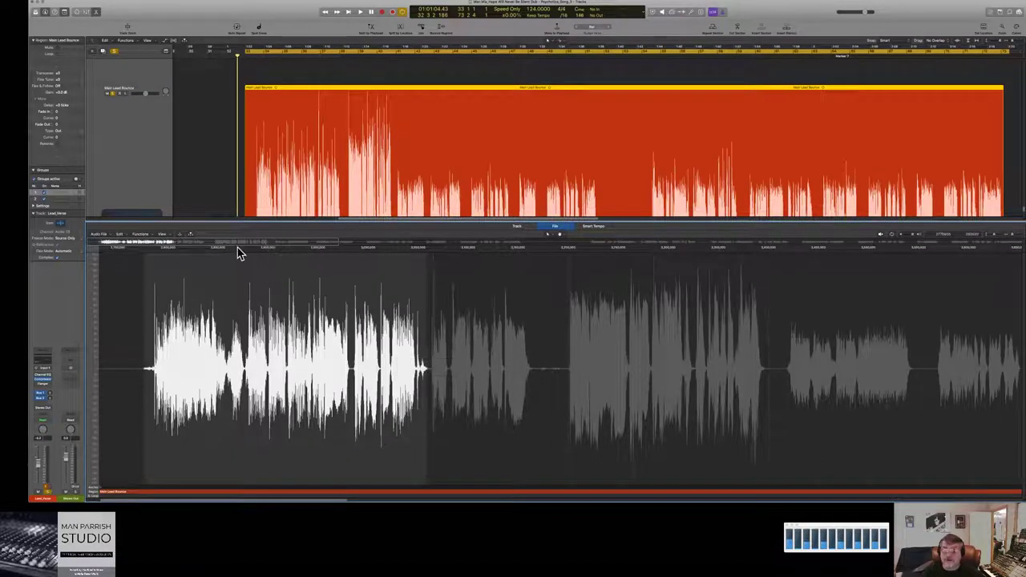
left_click(154, 234)
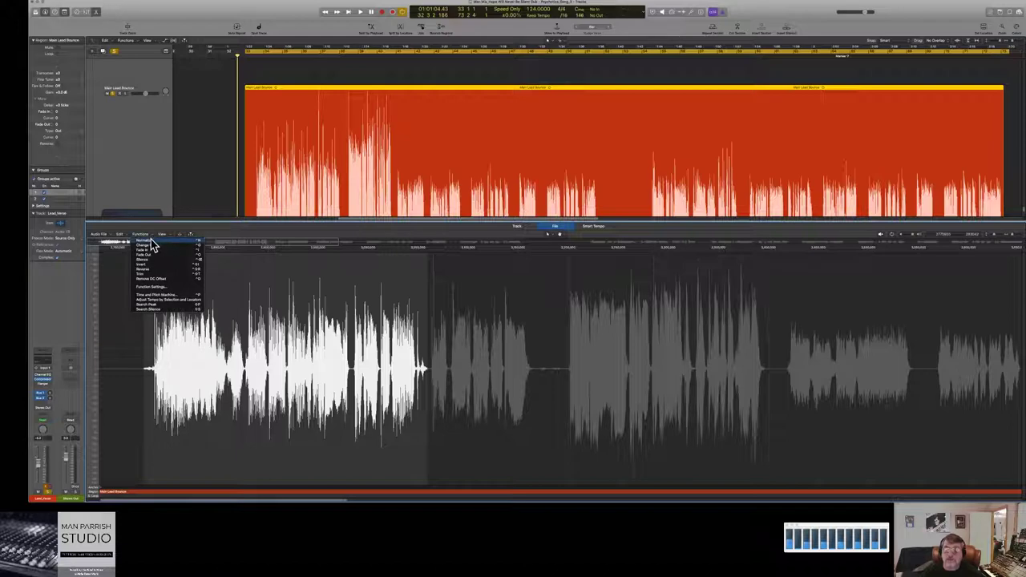
left_click(153, 243)
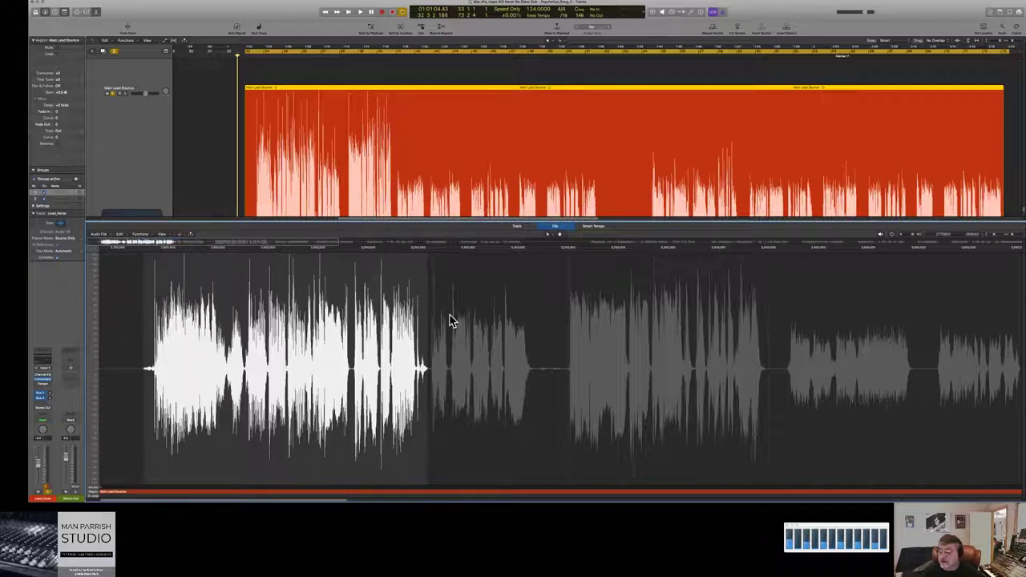
left_click_drag(439, 320, 537, 330)
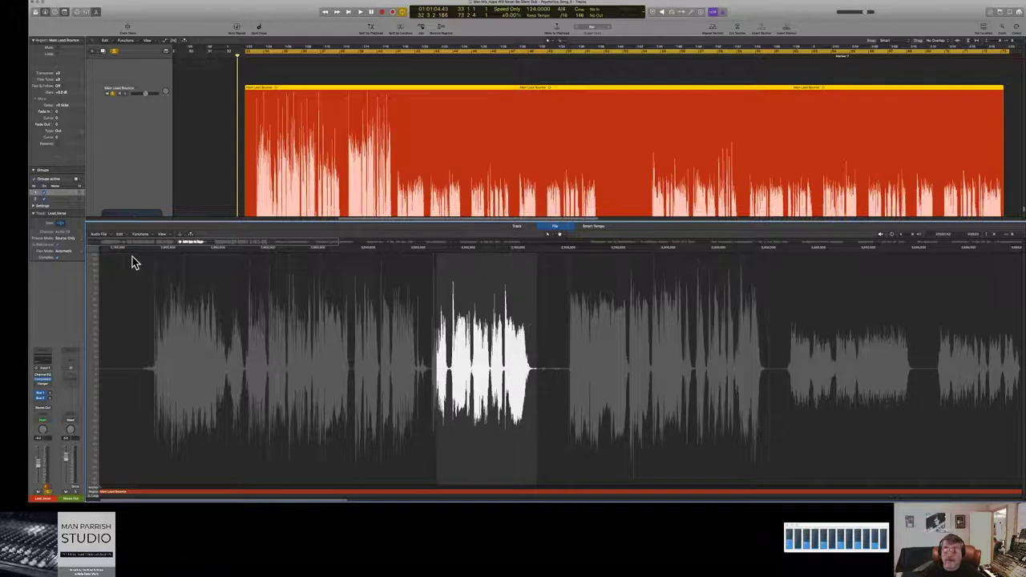
left_click(142, 238)
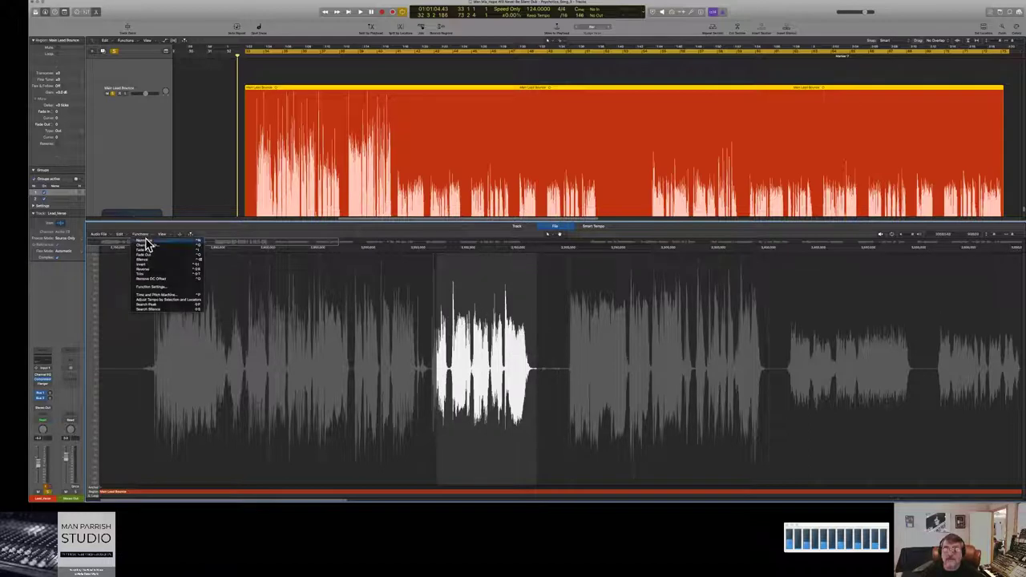
left_click(157, 253)
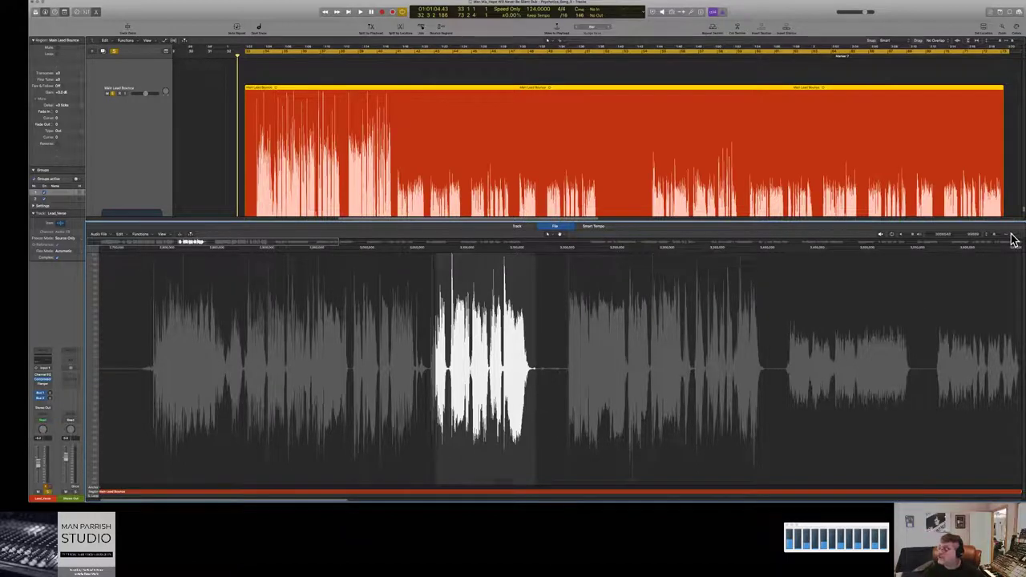
Step: Zoom out and drag-select the run of quieter phrases in the middle of the waveform
scroll(1012, 238, "down", 6)
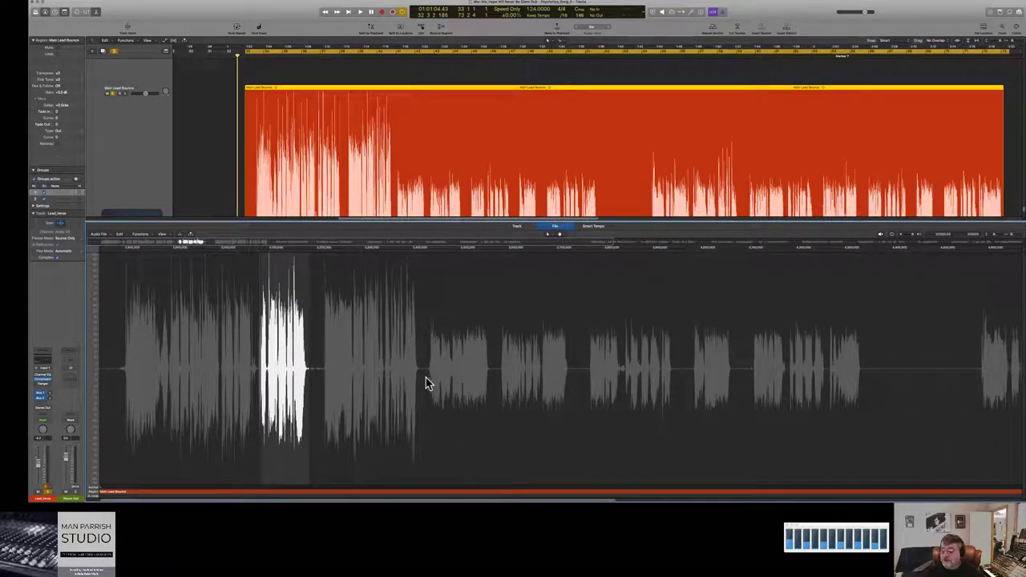
left_click_drag(427, 381, 954, 393)
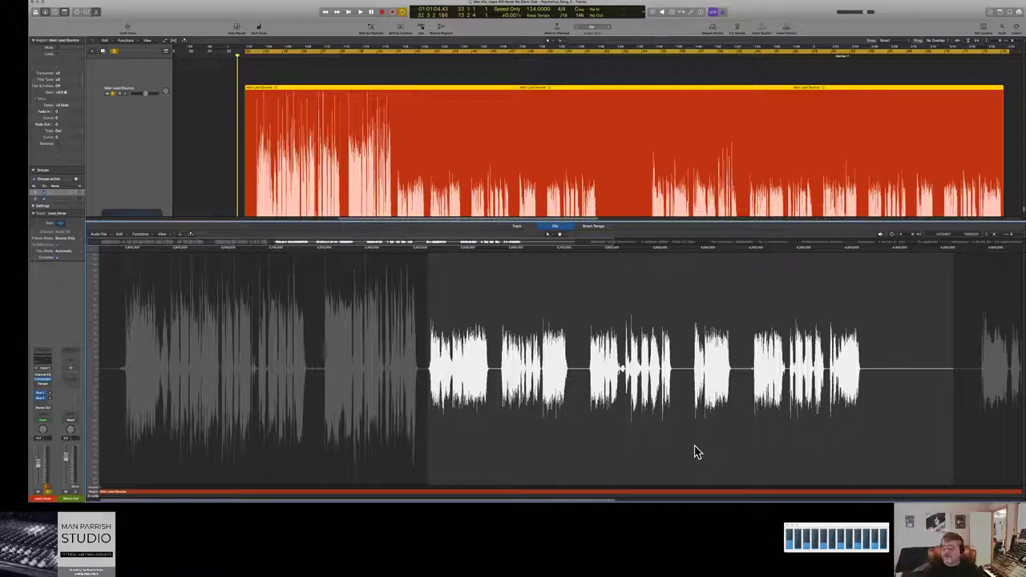
left_click(426, 368)
left_click_drag(427, 368, 870, 376)
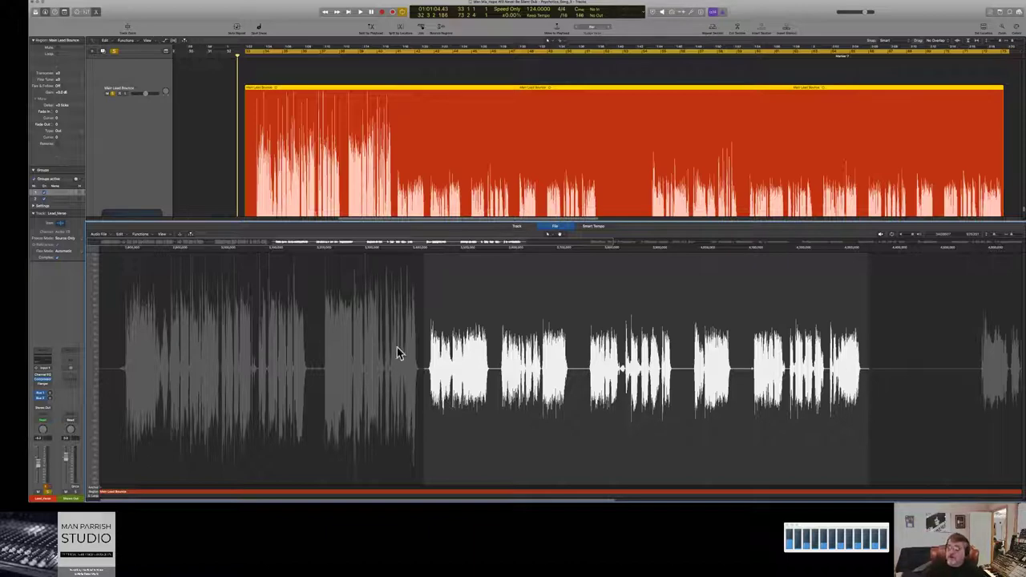
Step: Normalize the selected middle phrases and then another selected range of phrases
left_click(144, 235)
left_click(144, 240)
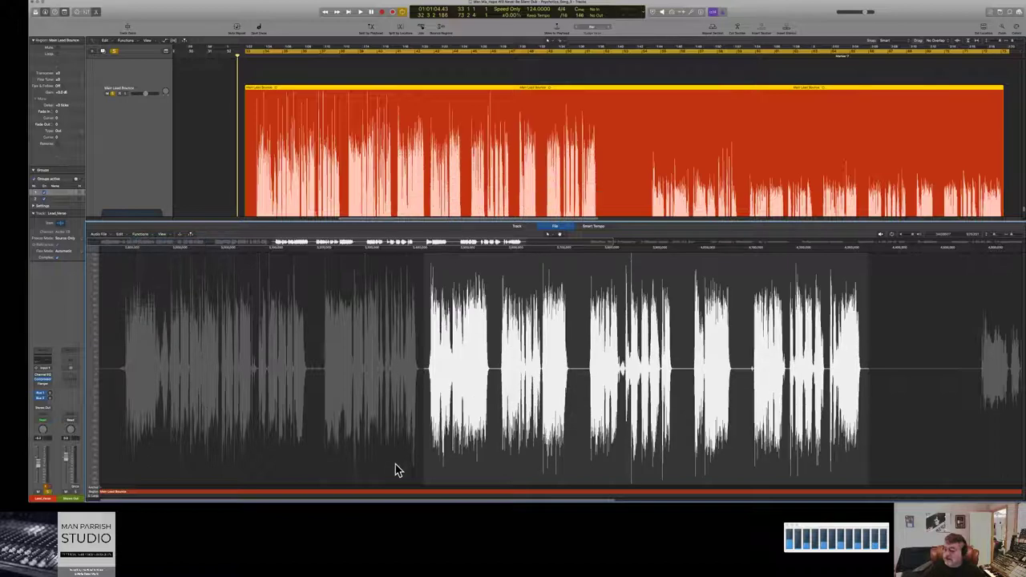
left_click_drag(542, 500, 929, 460)
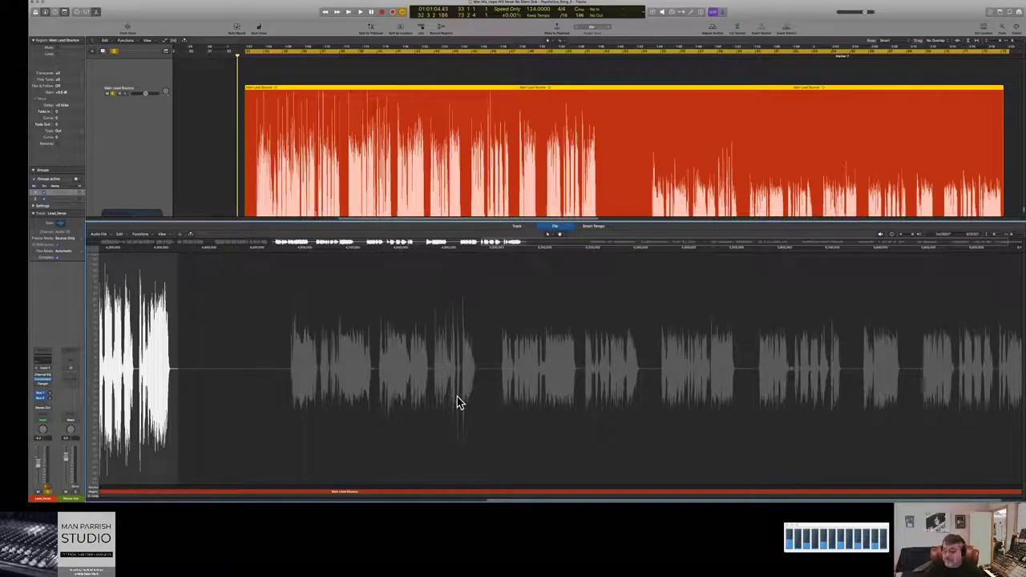
left_click_drag(457, 395, 267, 404)
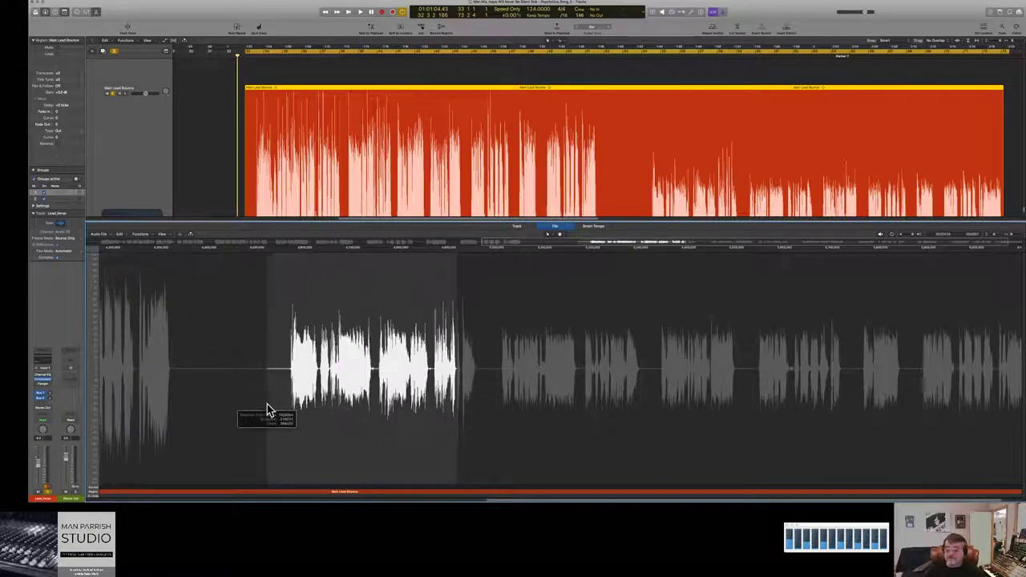
left_click(136, 235)
left_click(138, 241)
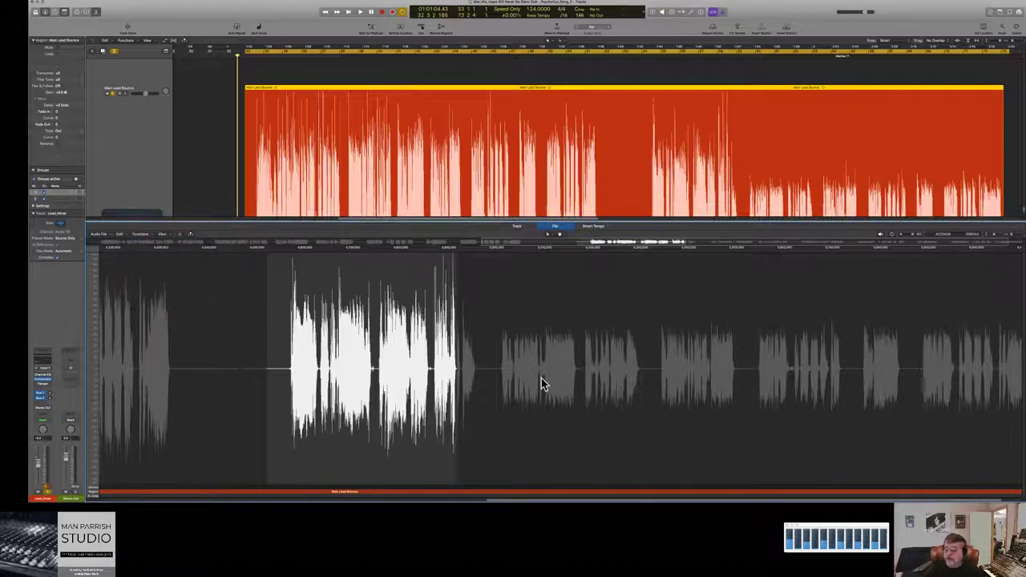
Step: Select the short breath between phrases and apply a fade to it
left_click_drag(458, 330, 463, 331)
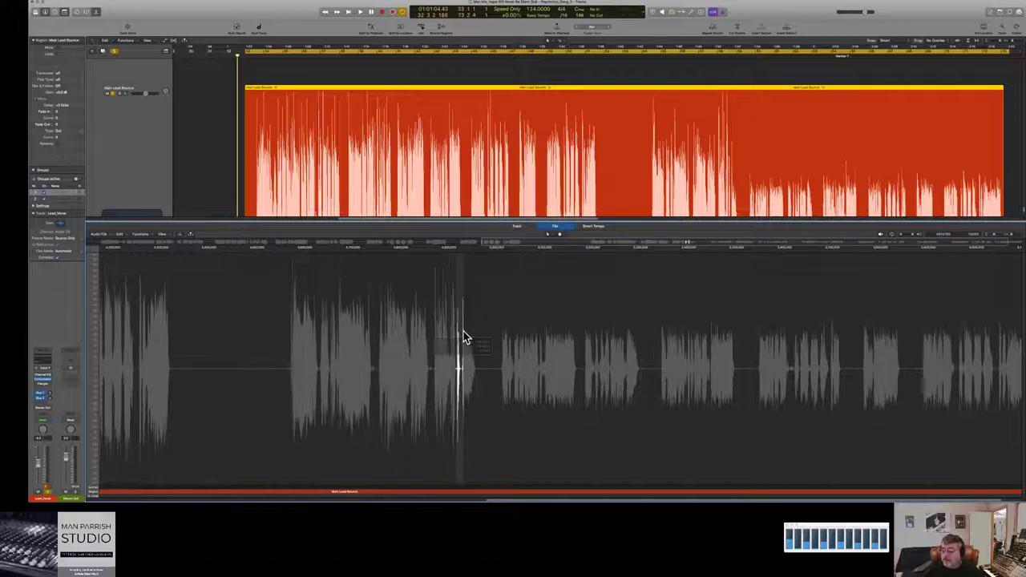
left_click(140, 234)
left_click(141, 243)
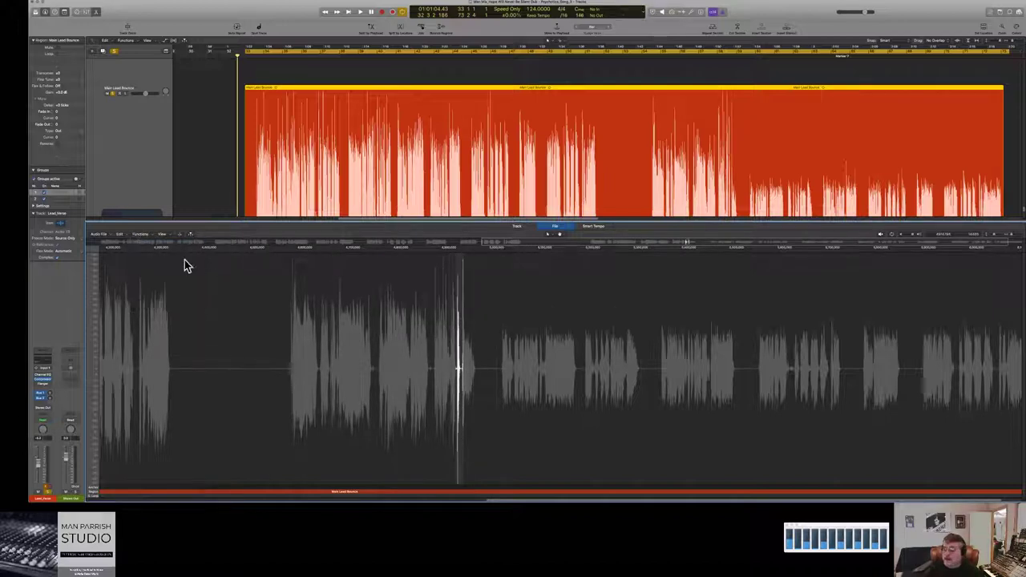
left_click_drag(481, 358, 465, 356)
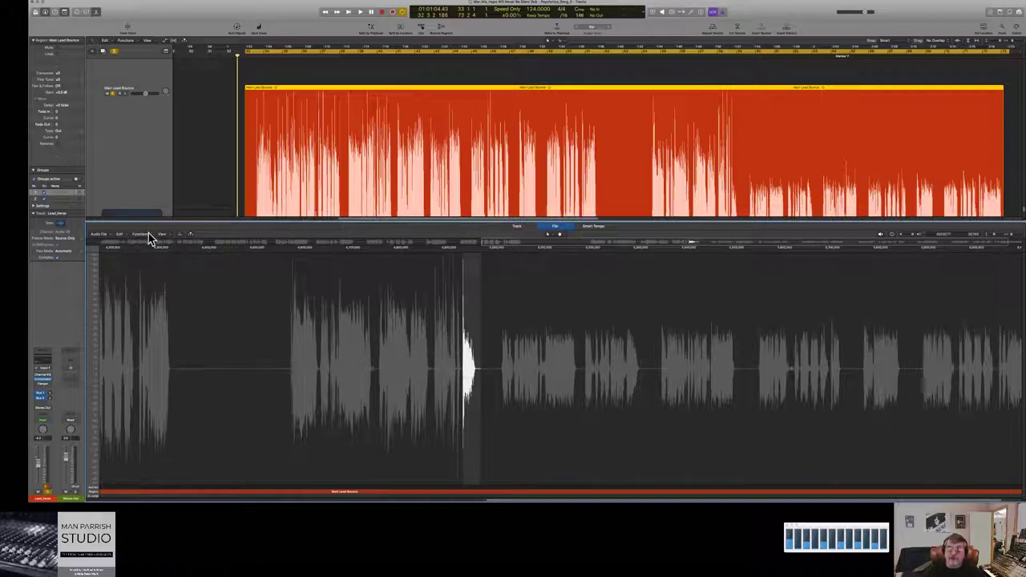
left_click(148, 234)
left_click(149, 237)
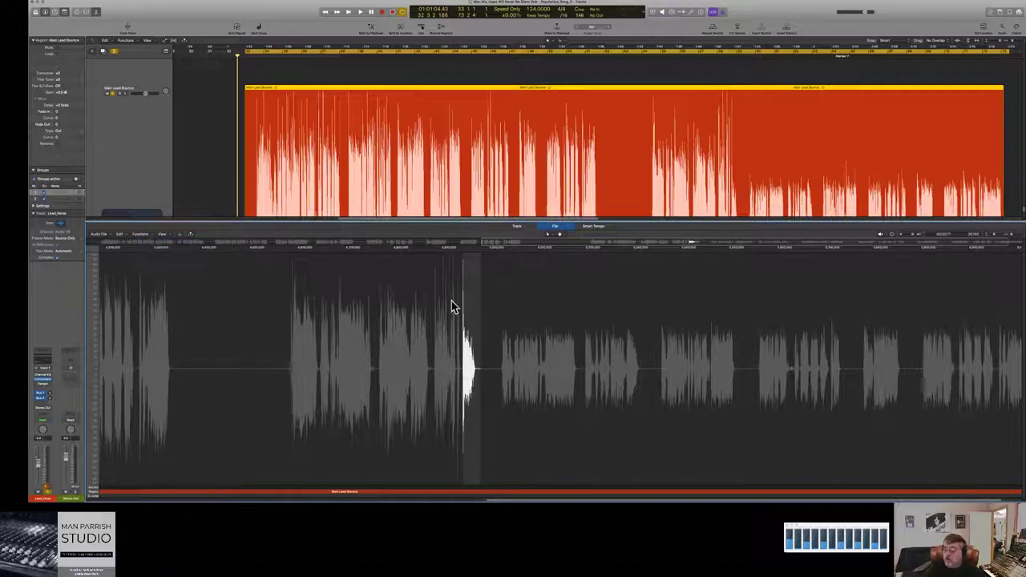
Step: Select the later vocal phrases through the file's end and normalize them
left_click_drag(488, 358, 1014, 372)
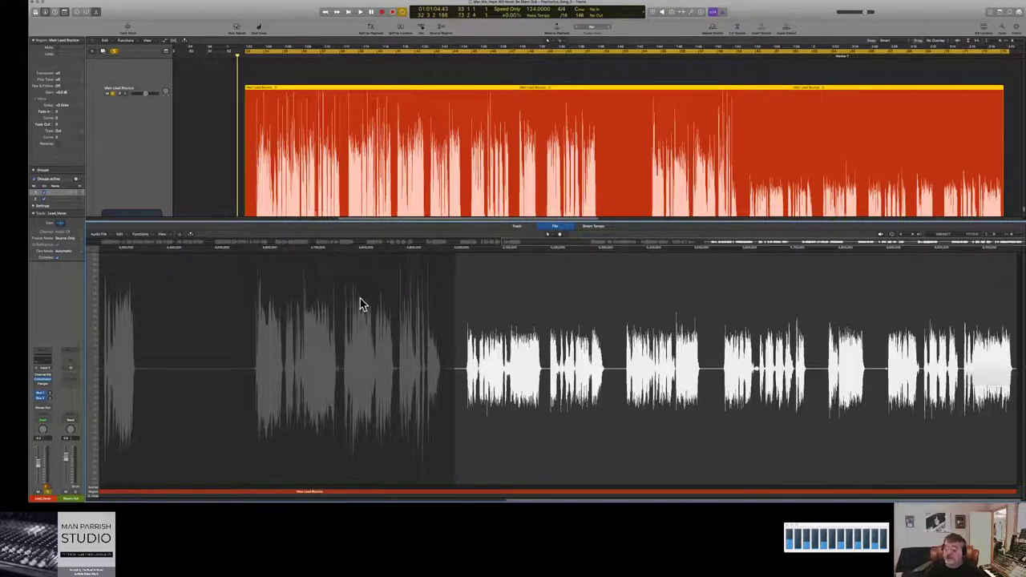
left_click(154, 239)
left_click(156, 245)
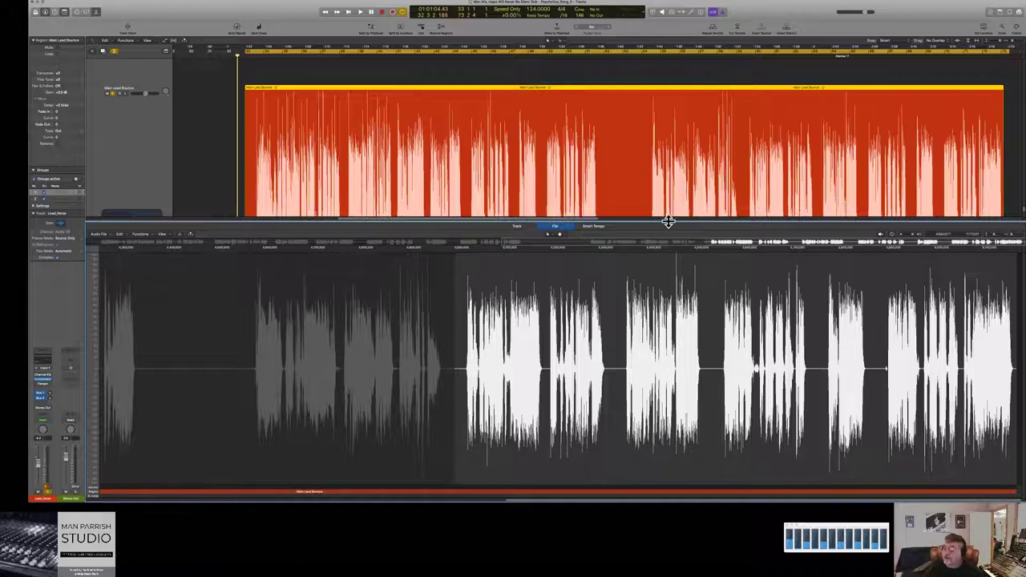
Step: Close the Audio File Editor and play the vocal from the region start
key("e")
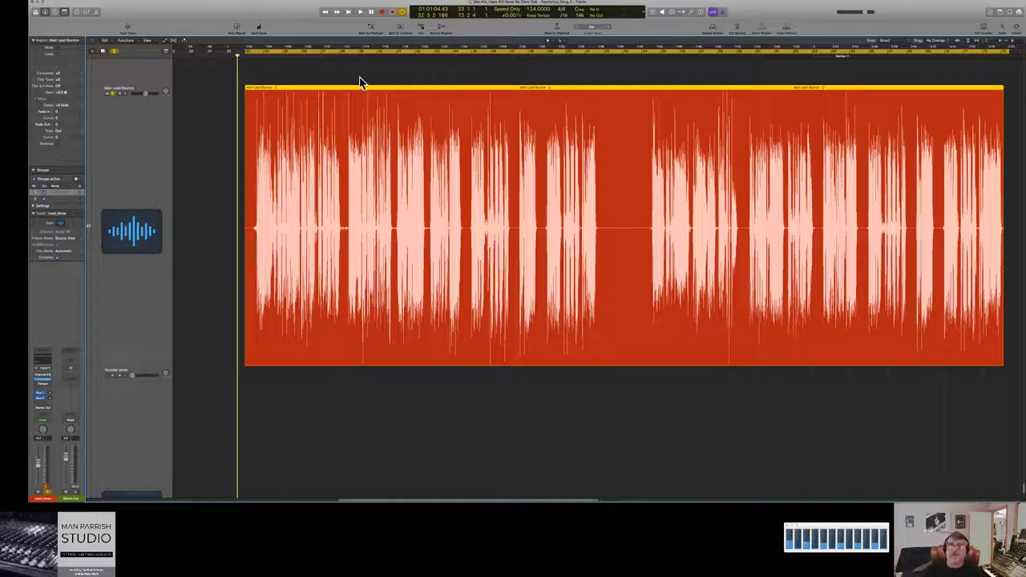
left_click(250, 109)
key("space")
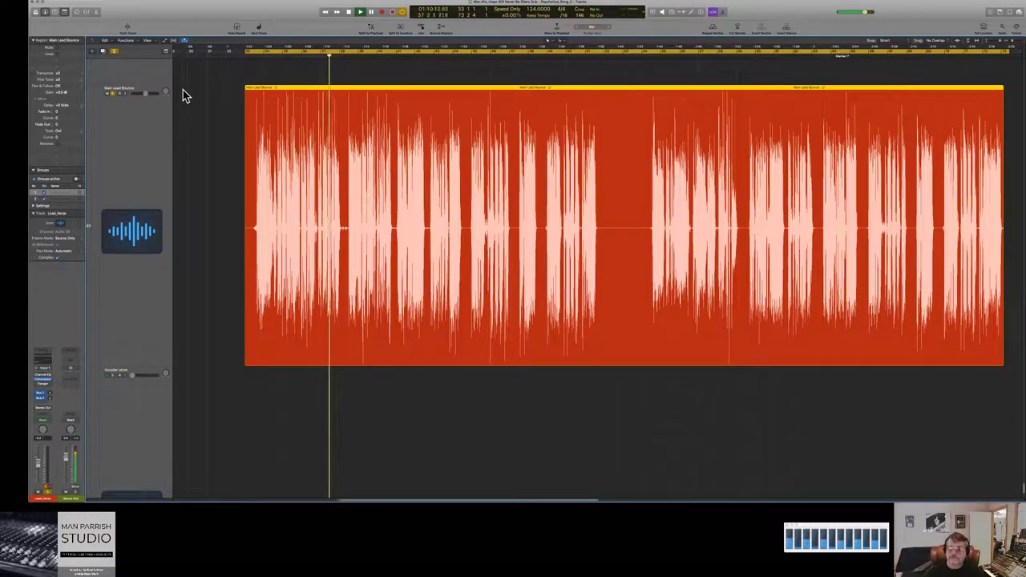
Step: Replay the edited vocal from the beginning, then stop playback about a third into the region
key("space")
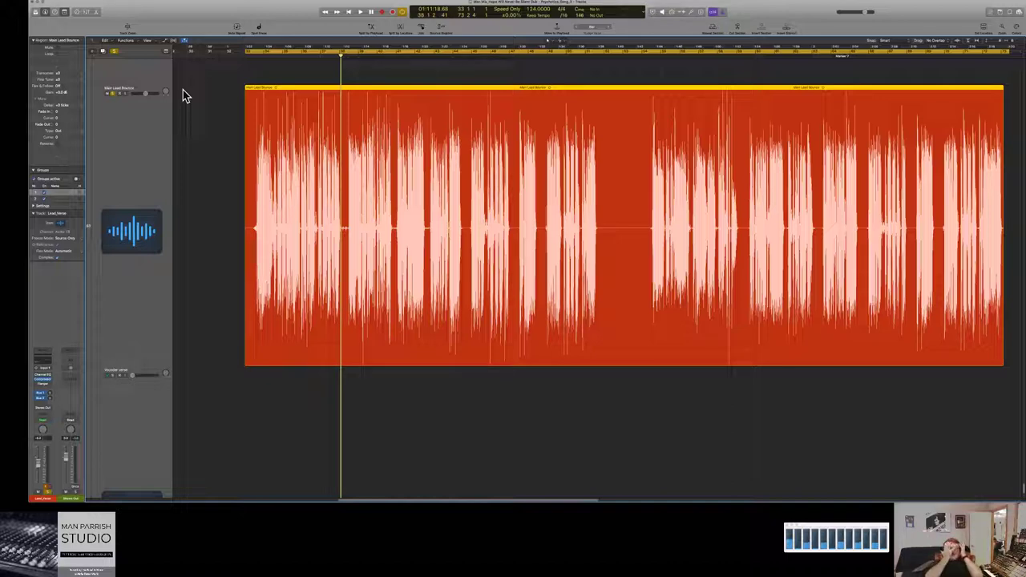
key("Return")
key("space")
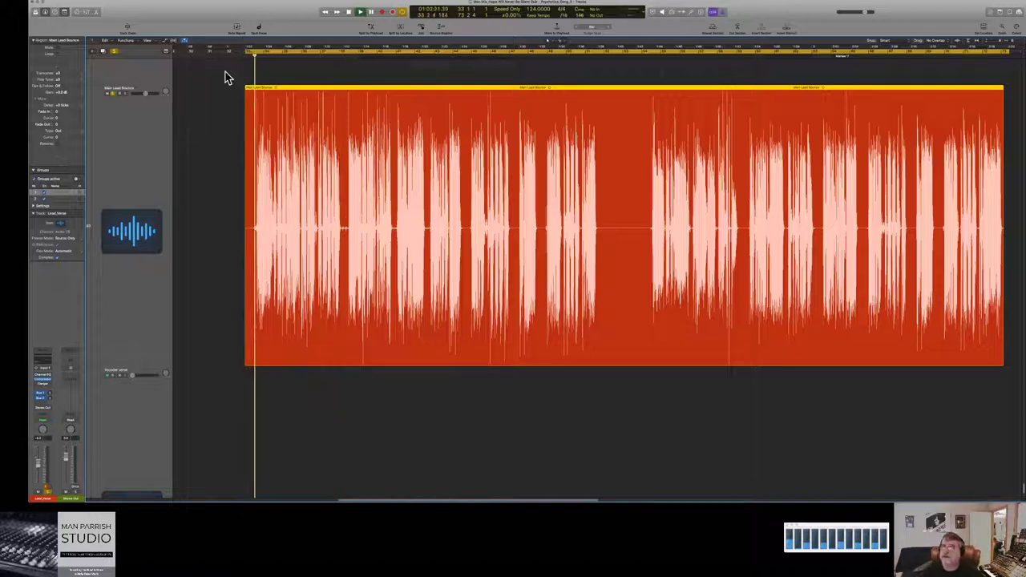
left_click(343, 64)
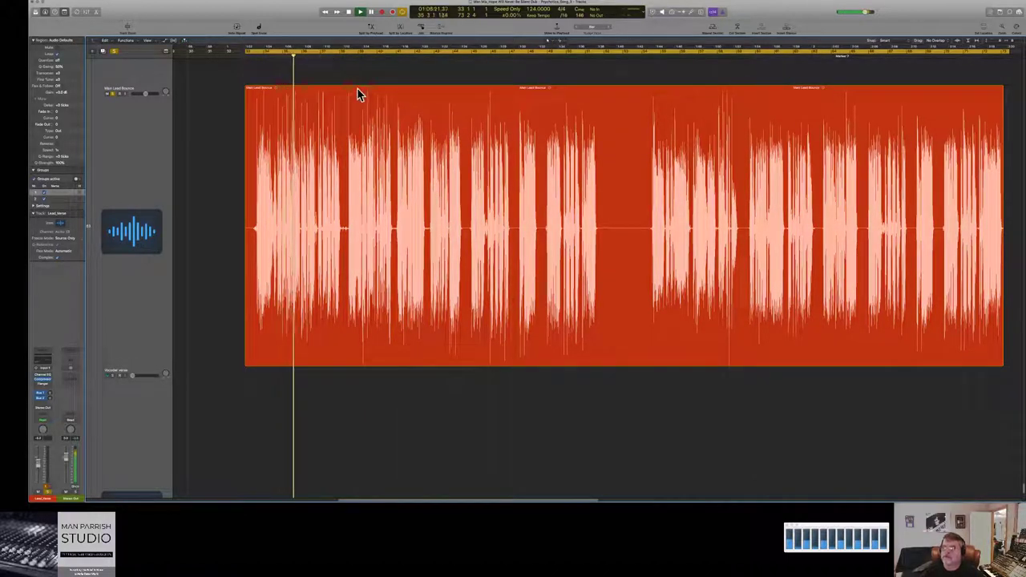
left_click(357, 90)
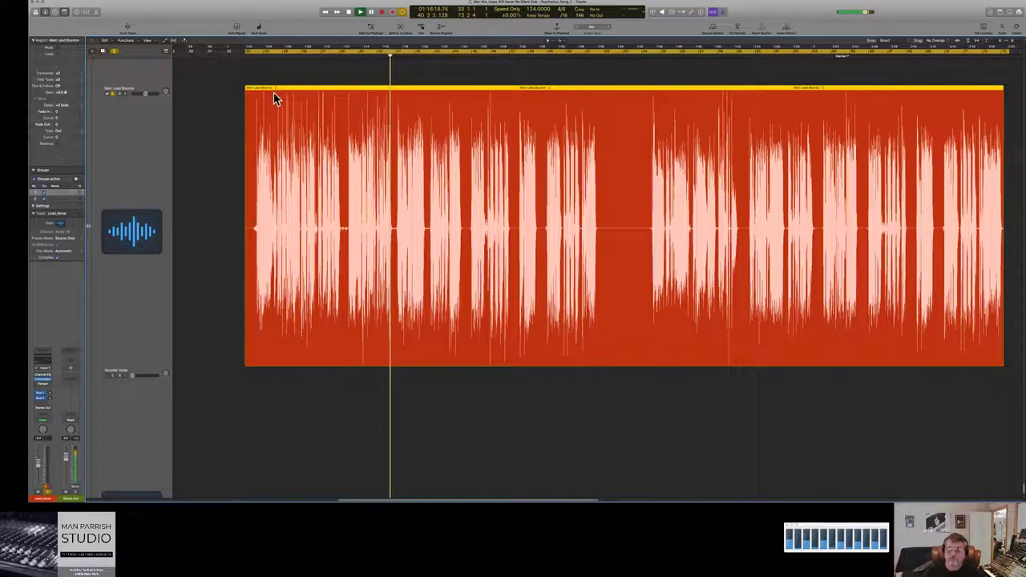
left_click(147, 134)
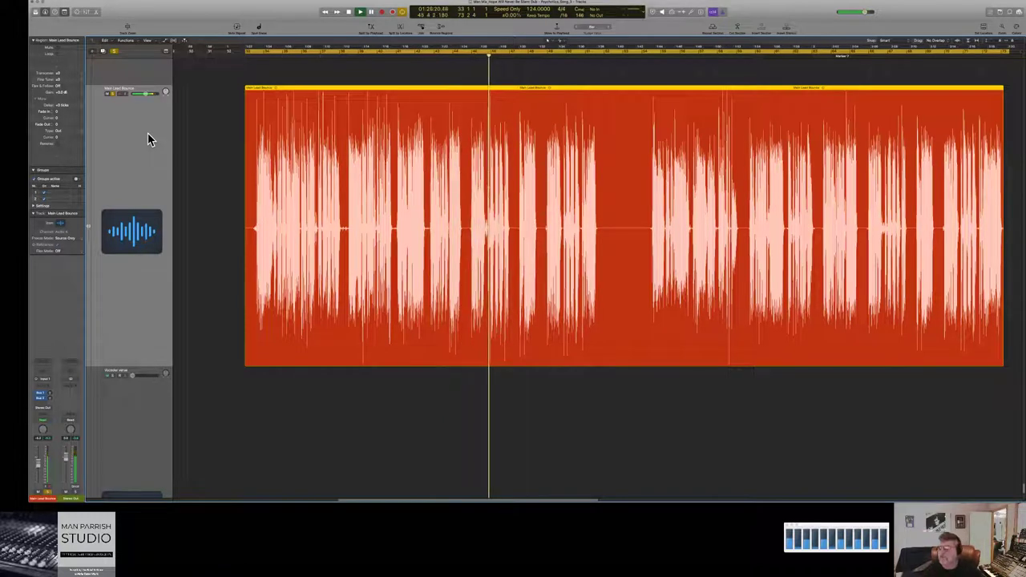
key("space")
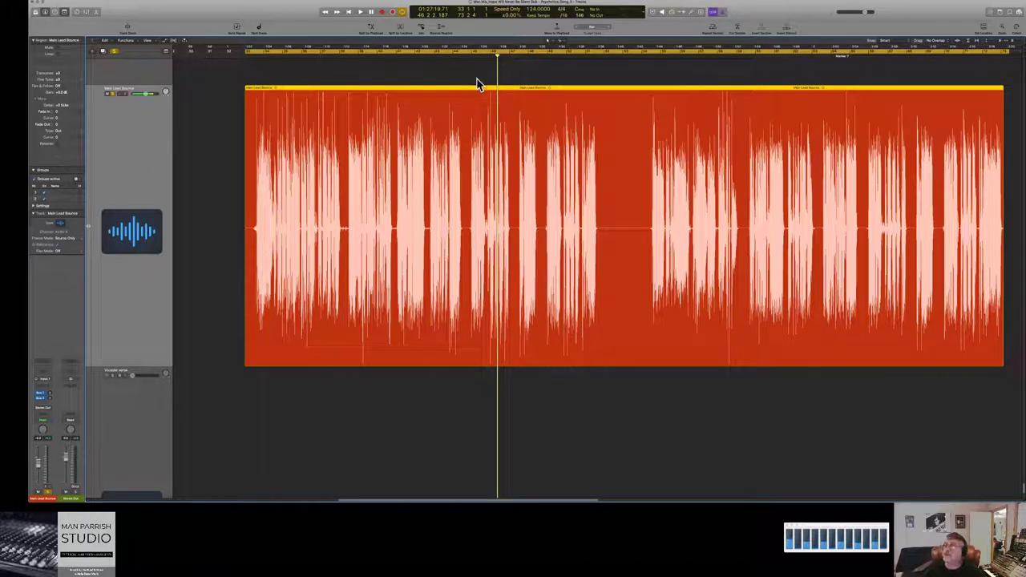
left_click(218, 130)
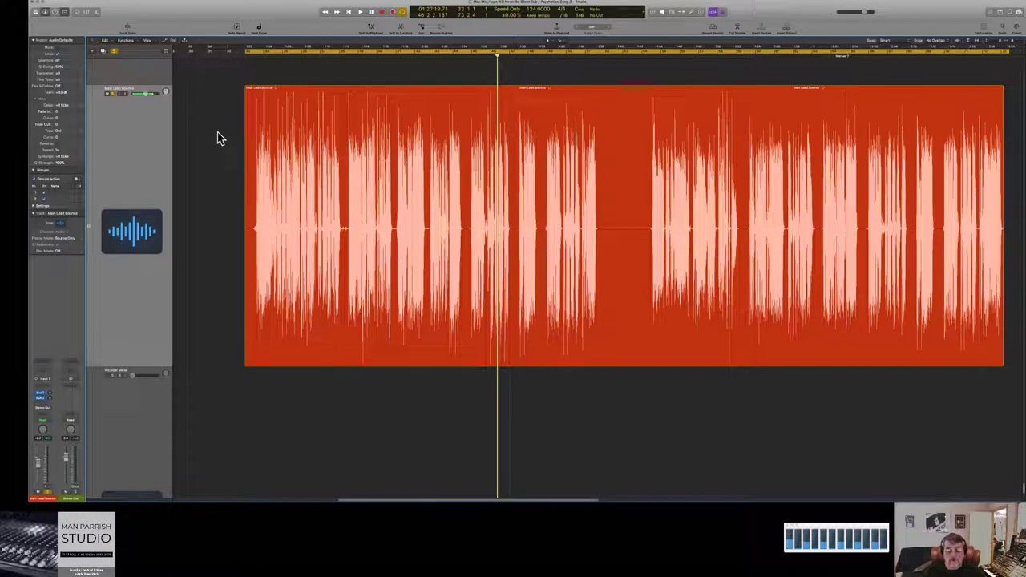
left_click(41, 394)
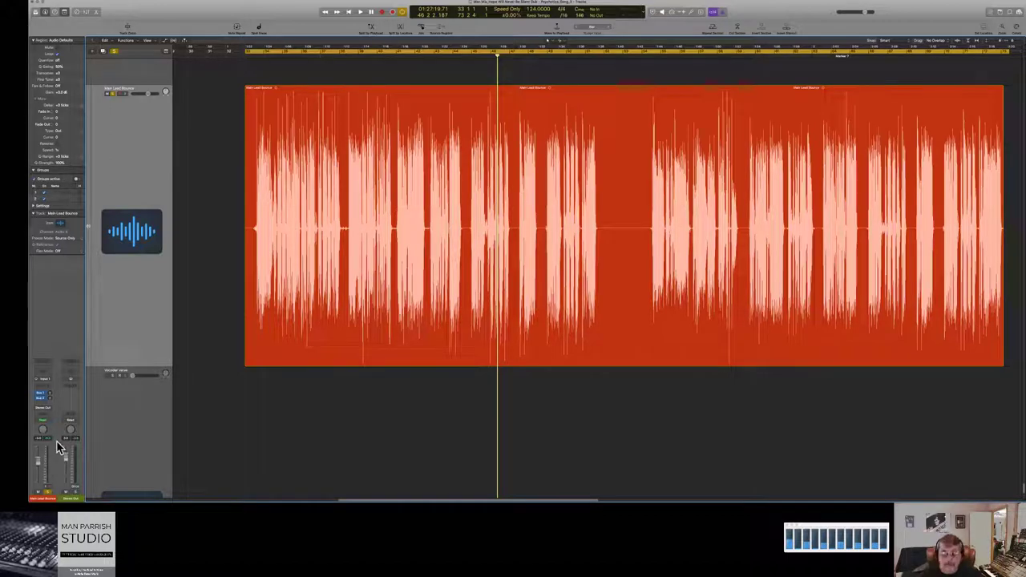
Step: Insert a mono Compressor in an empty Audio FX slot and move its window toward the centre
left_click(50, 391)
mouse_move(78, 407)
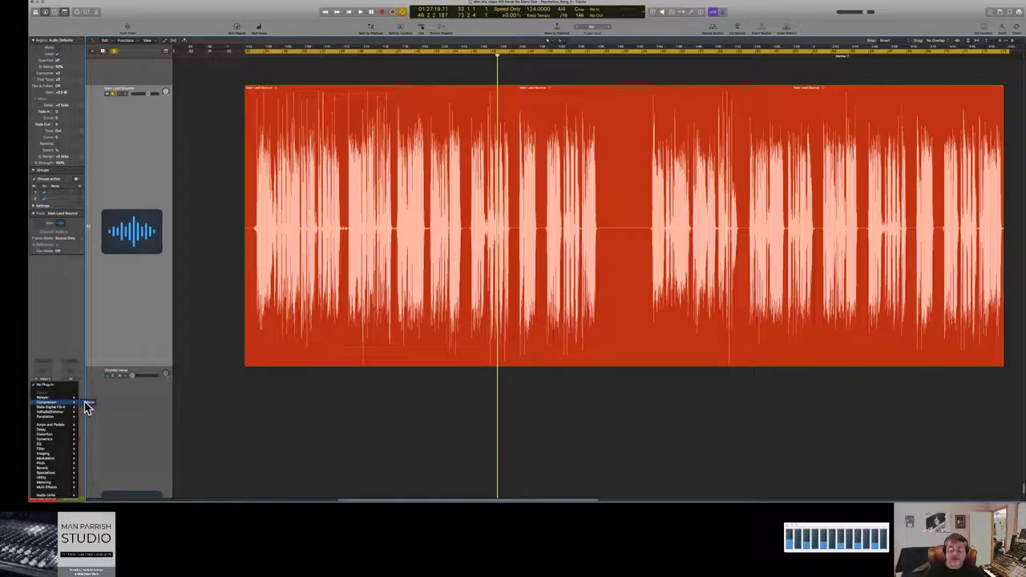
left_click(86, 403)
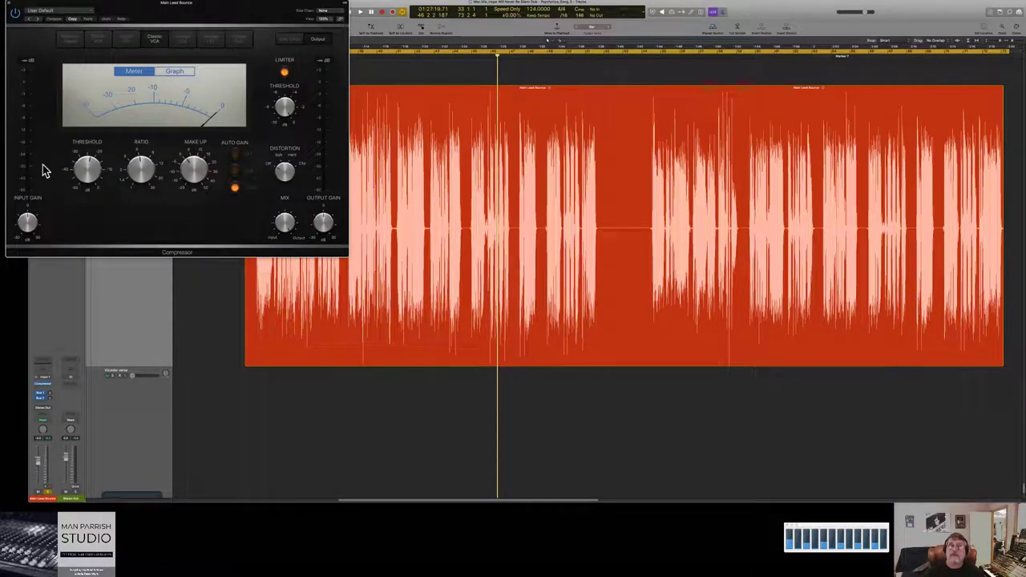
left_click_drag(156, 12, 467, 42)
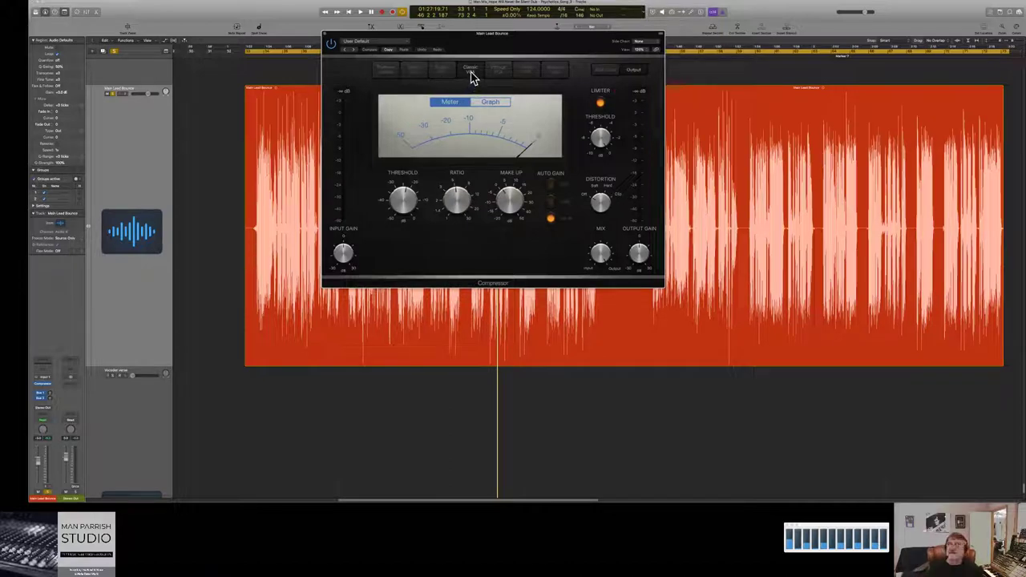
Step: Play the vocal from the start through the default Classic VCA Compressor, then stop
left_click_drag(470, 40, 304, 56)
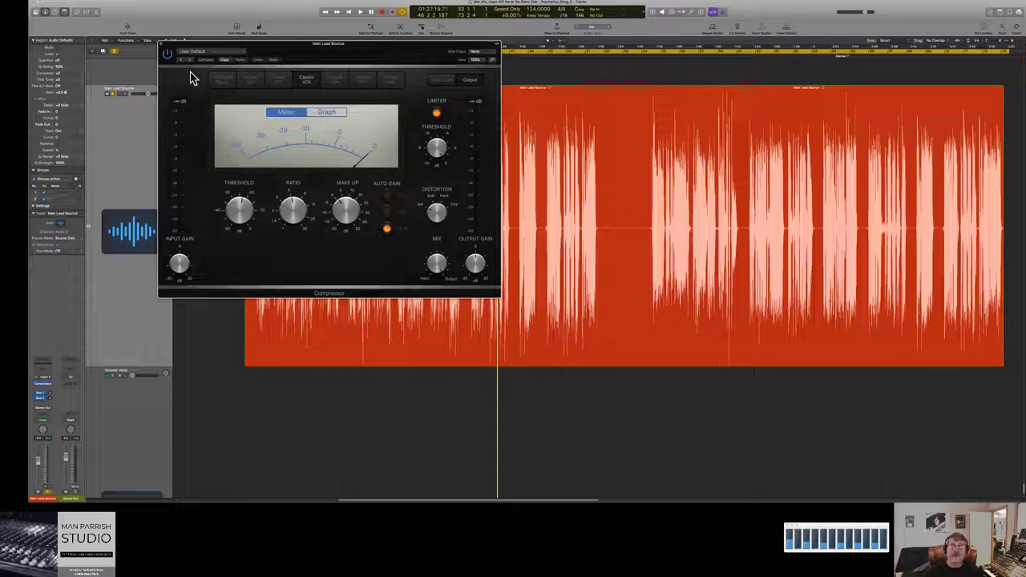
mouse_move(441, 140)
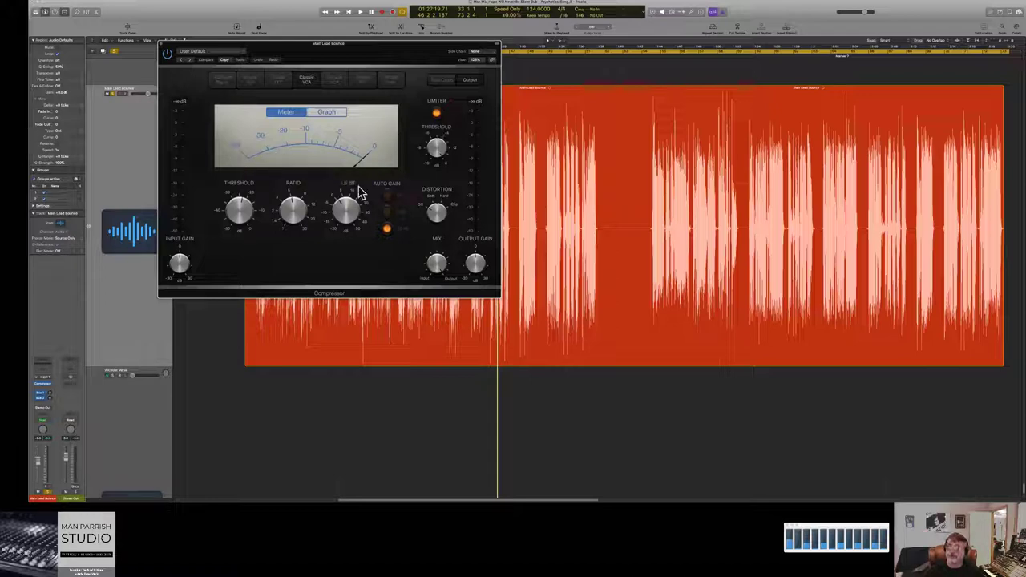
mouse_move(250, 209)
key("Return")
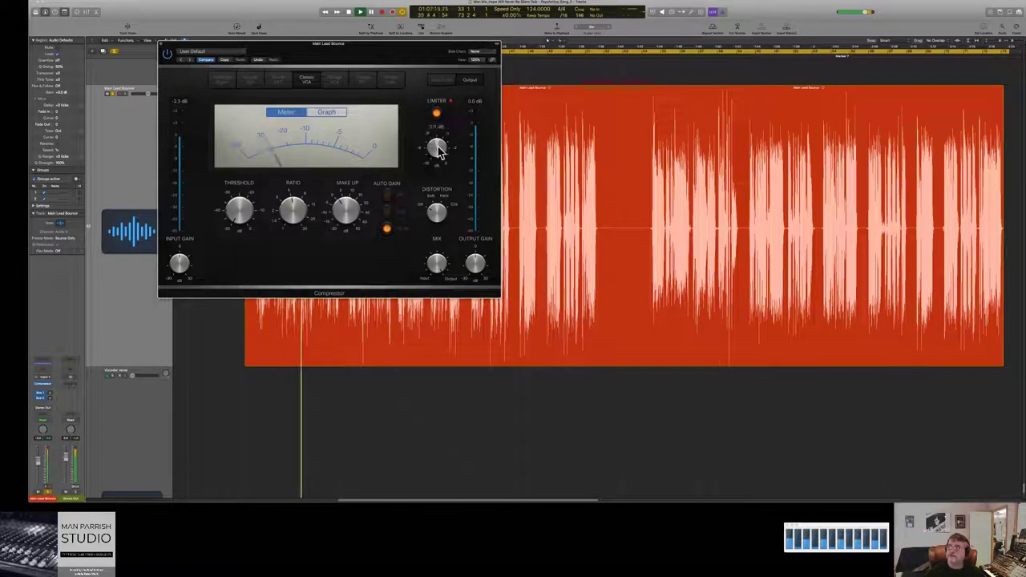
left_click(437, 261)
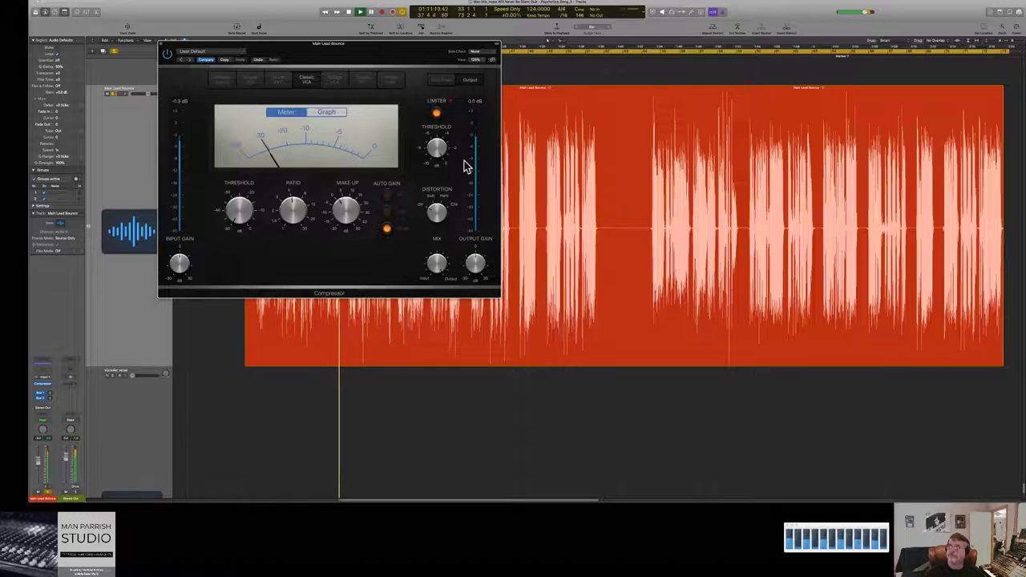
mouse_move(473, 260)
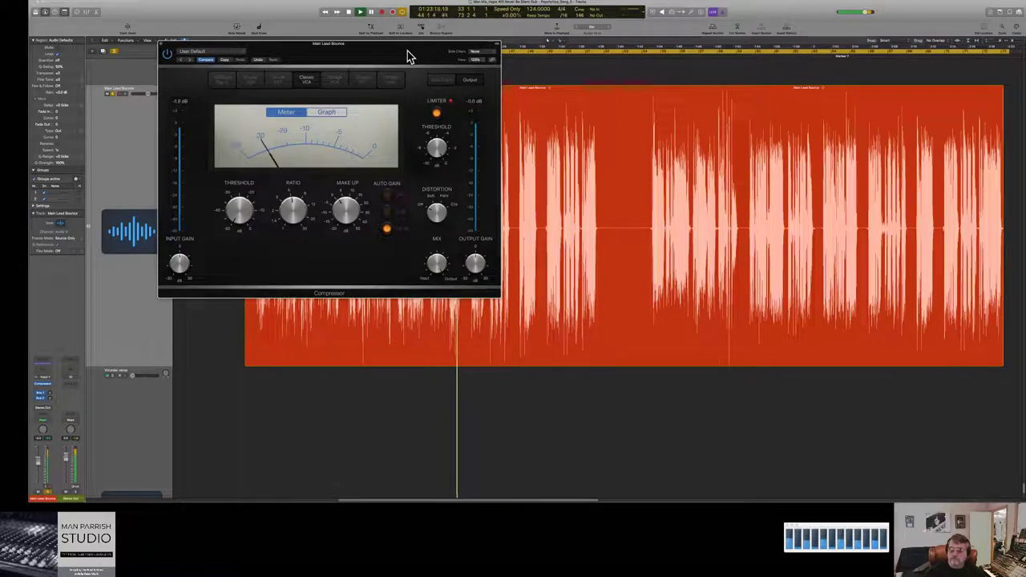
key("space")
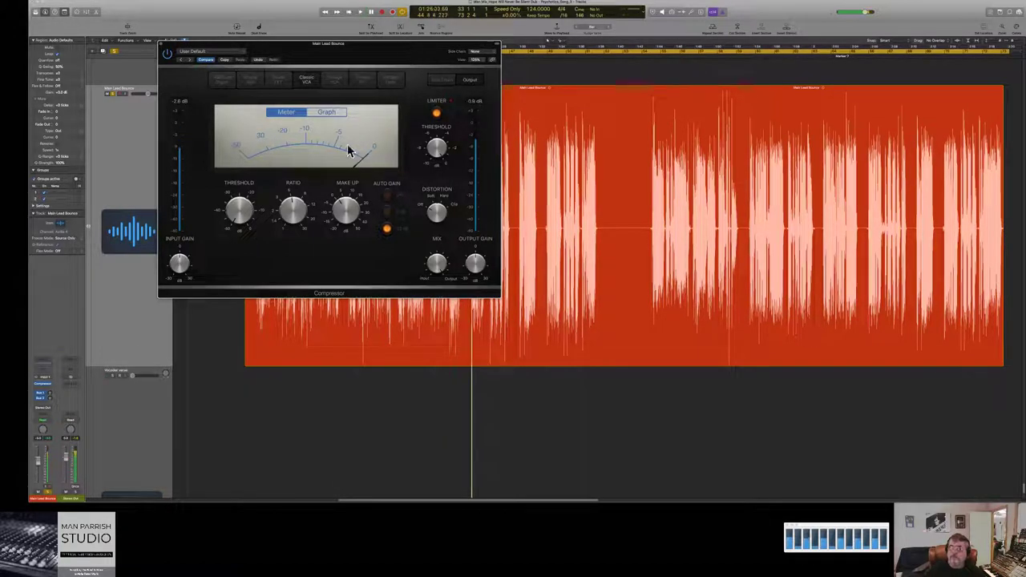
mouse_move(248, 213)
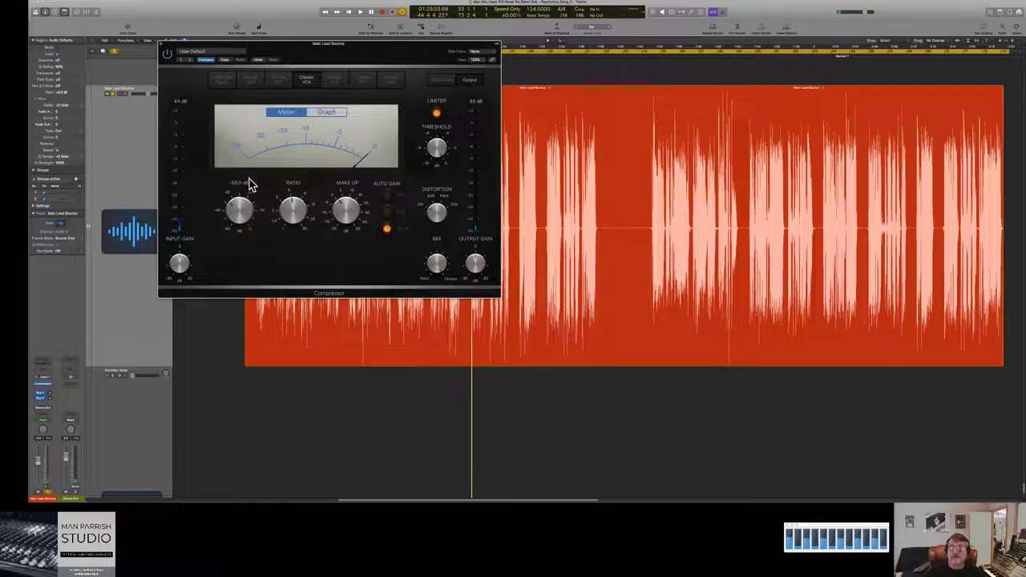
Step: Load the Studio Vocal Compressor preset and compare it against the Classic VCA model
left_click(243, 51)
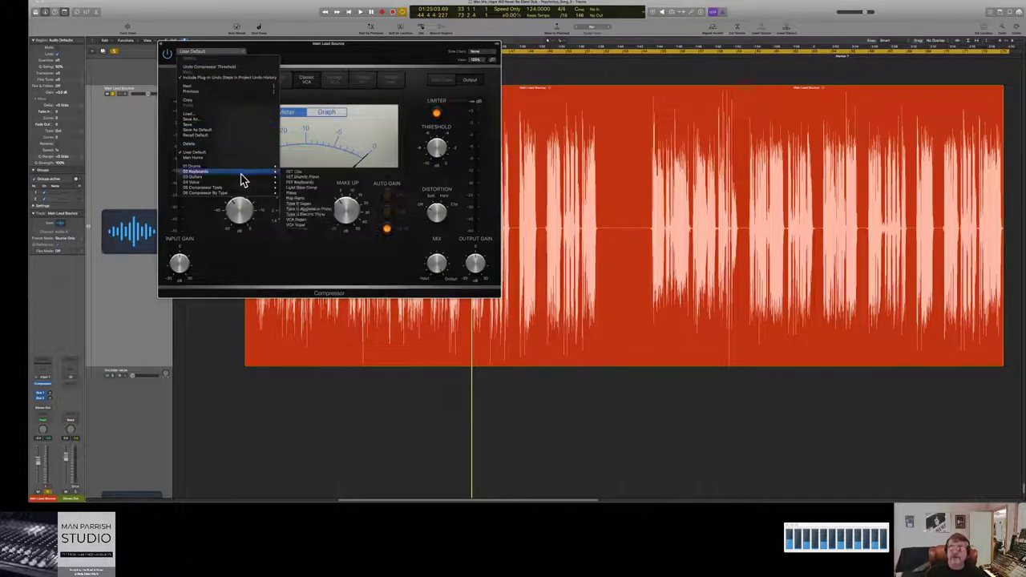
mouse_move(242, 182)
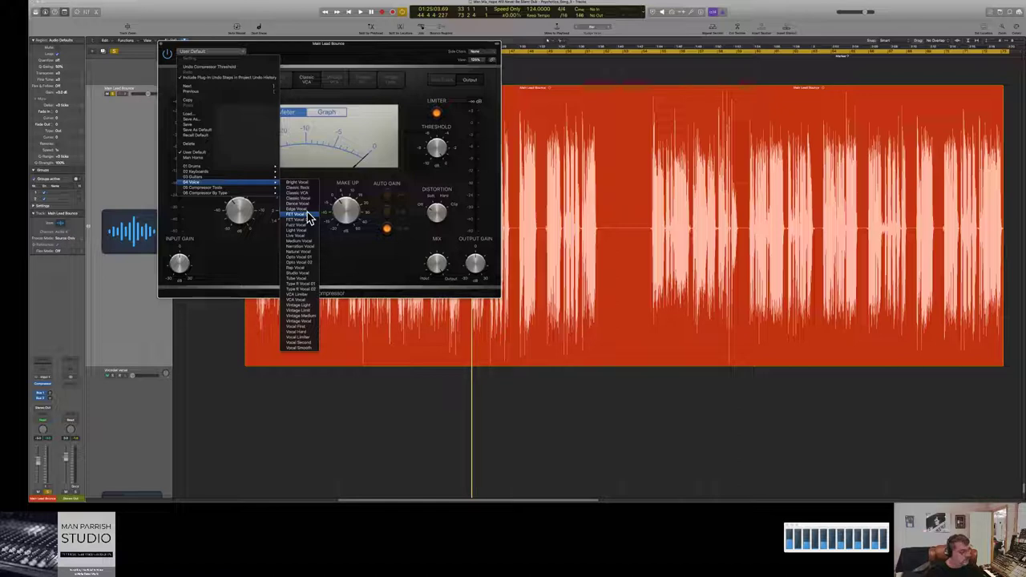
left_click(310, 274)
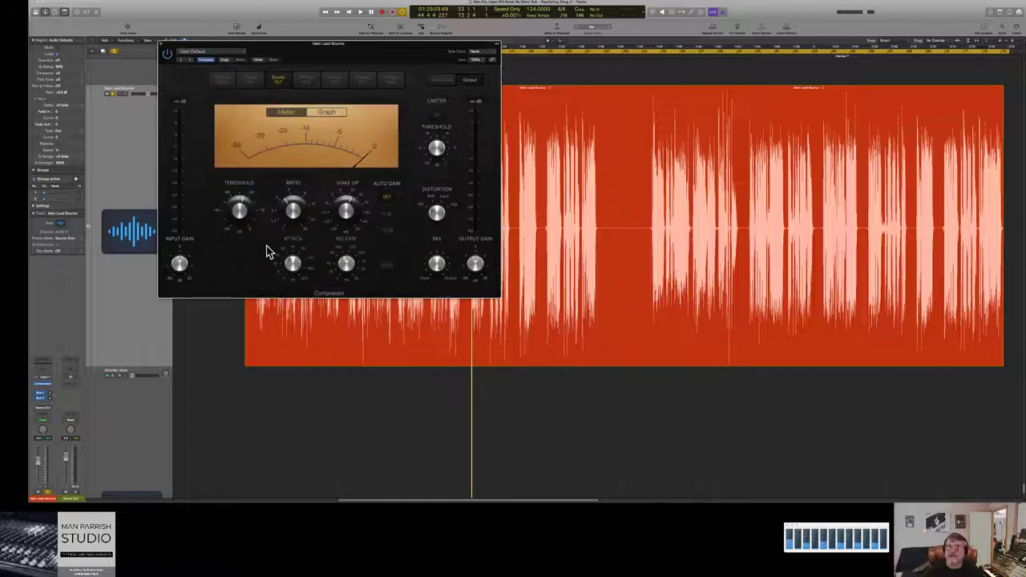
left_click(305, 80)
Step: Switch the Compressor back to Studio FET and play the vocal
left_click(284, 84)
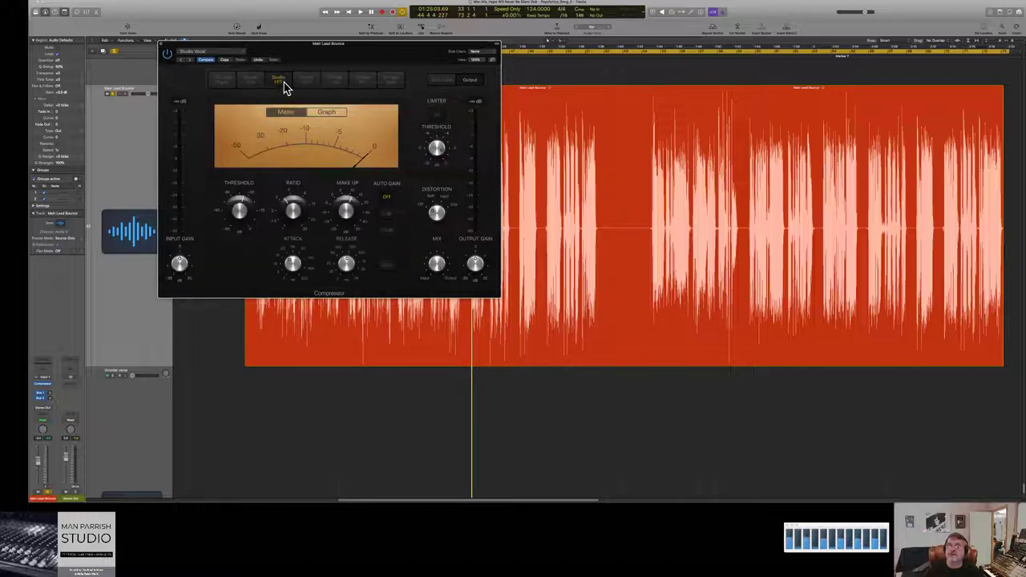
key("space")
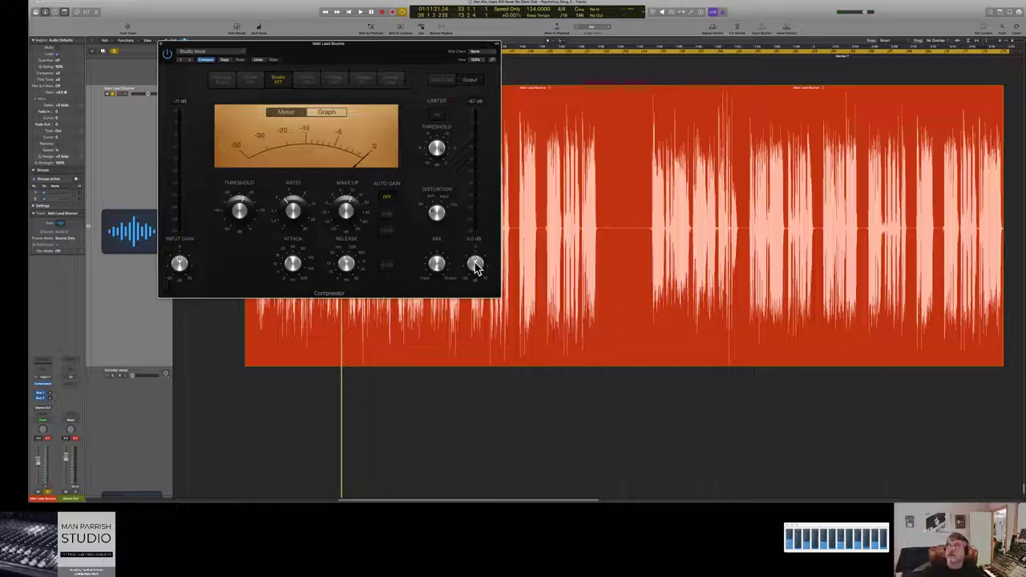
key("space")
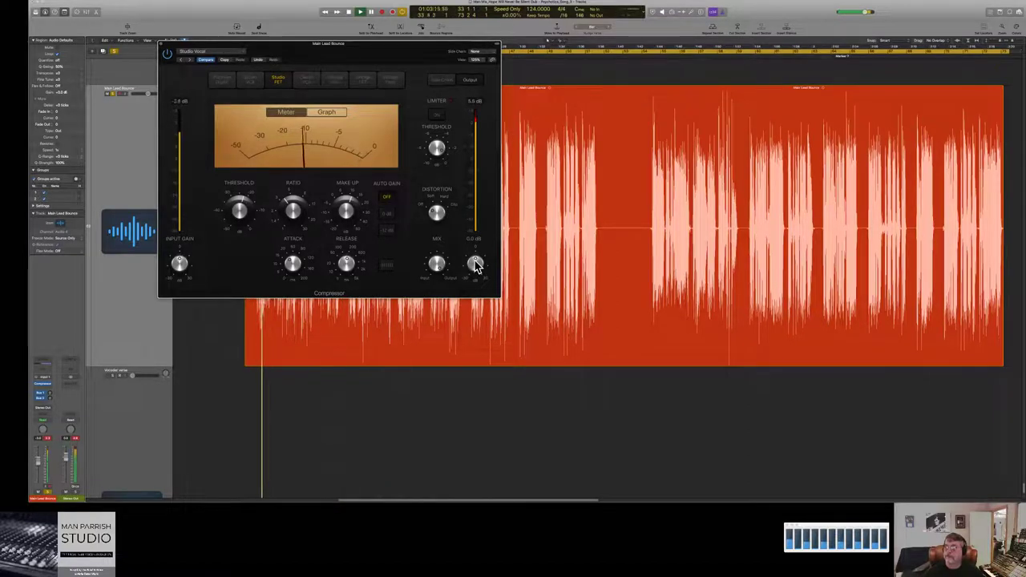
Step: Lower the Compressor's output gain from 0 dB to about -3.5 dB
left_click_drag(475, 266, 475, 268)
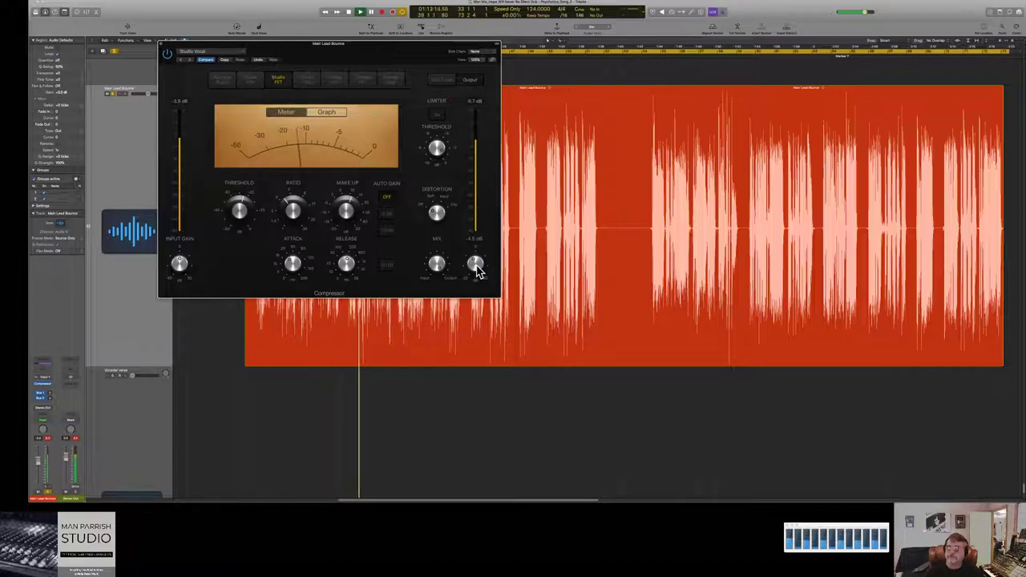
left_click_drag(476, 267, 476, 266)
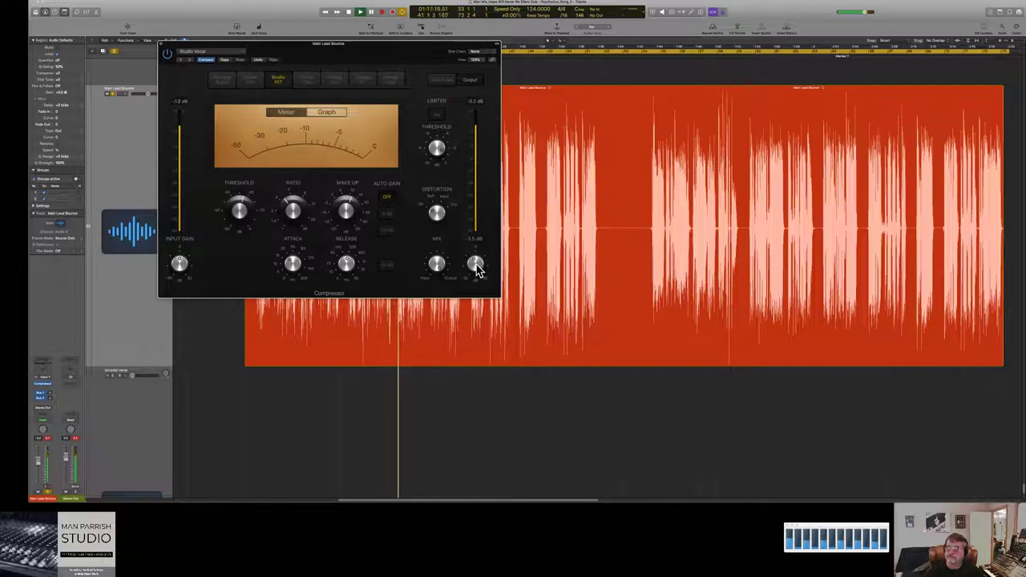
left_click_drag(476, 267, 476, 266)
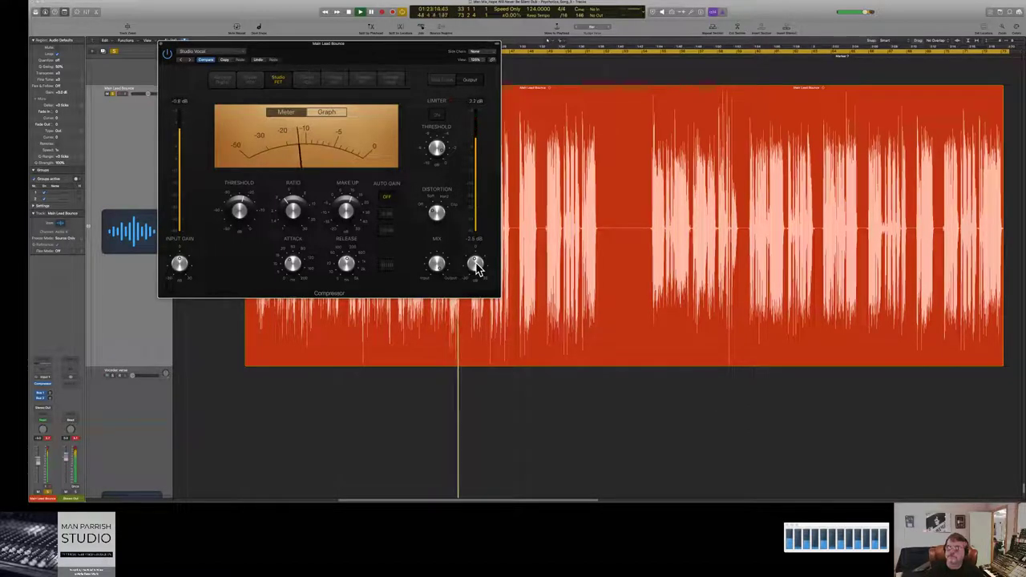
left_click_drag(476, 267, 475, 267)
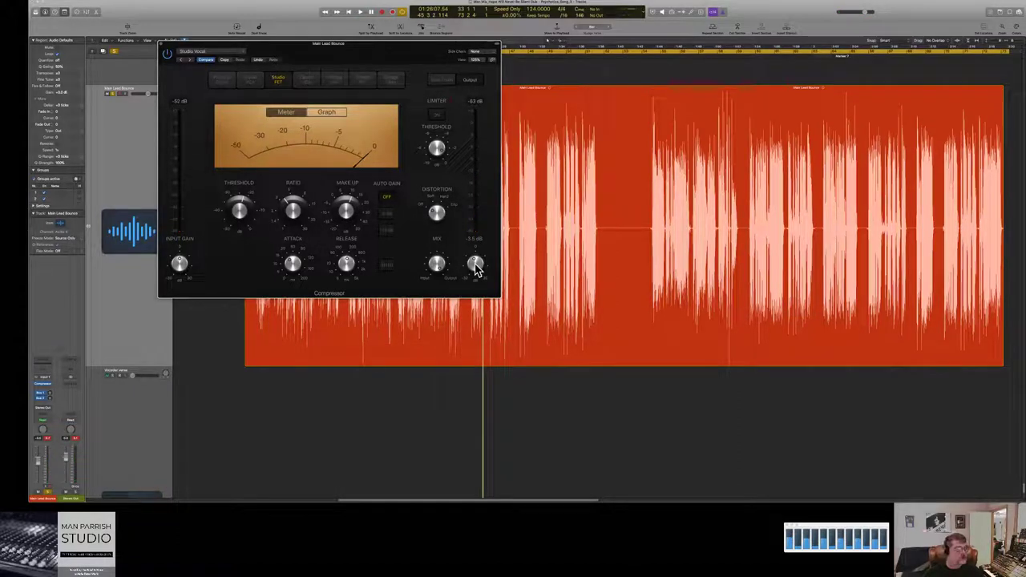
Step: Audition the vocal with Auto Gain at -12 dB, then set Auto Gain back to OFF
left_click(388, 231)
key("space")
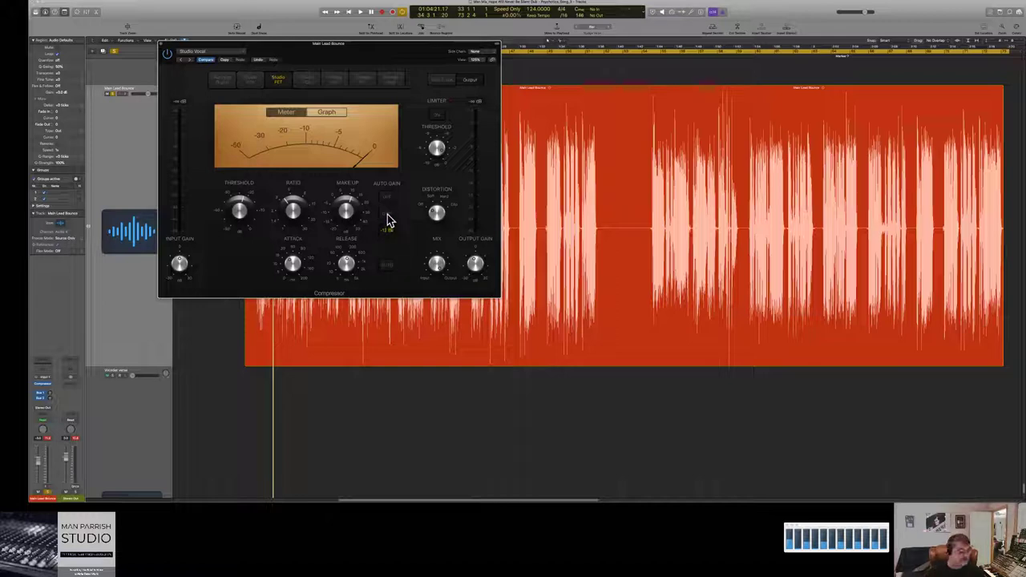
key("space")
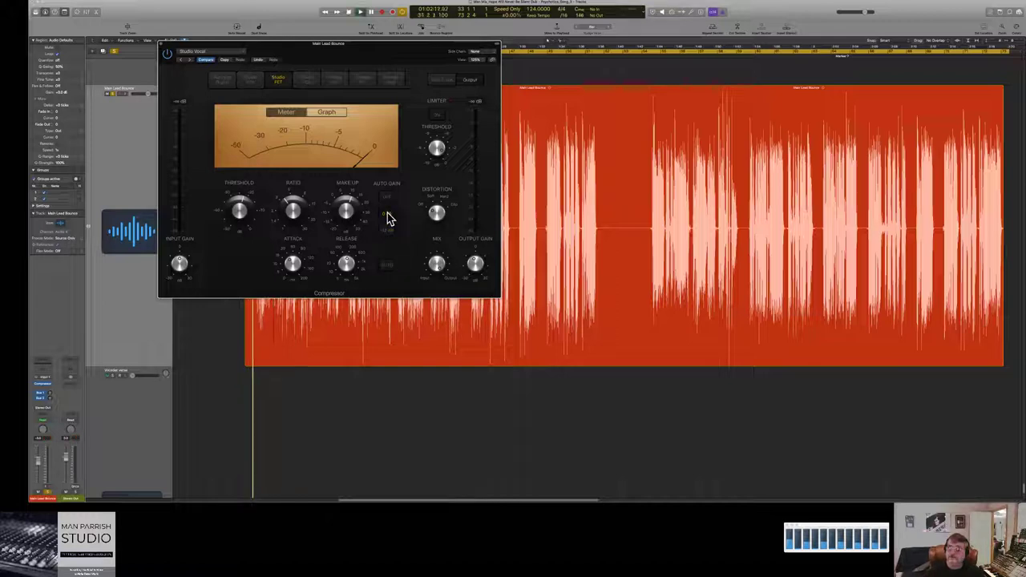
key("space")
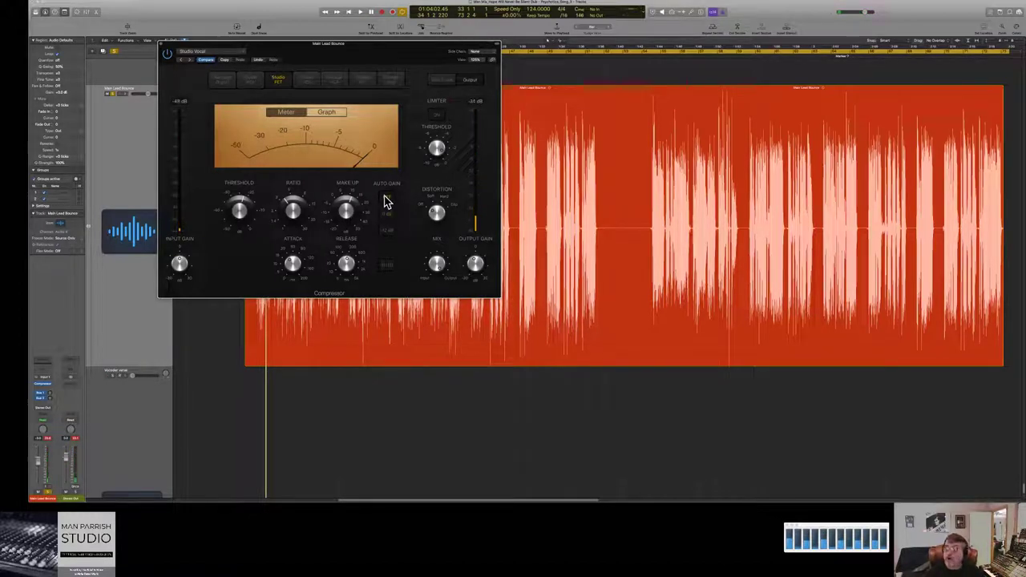
left_click(388, 198)
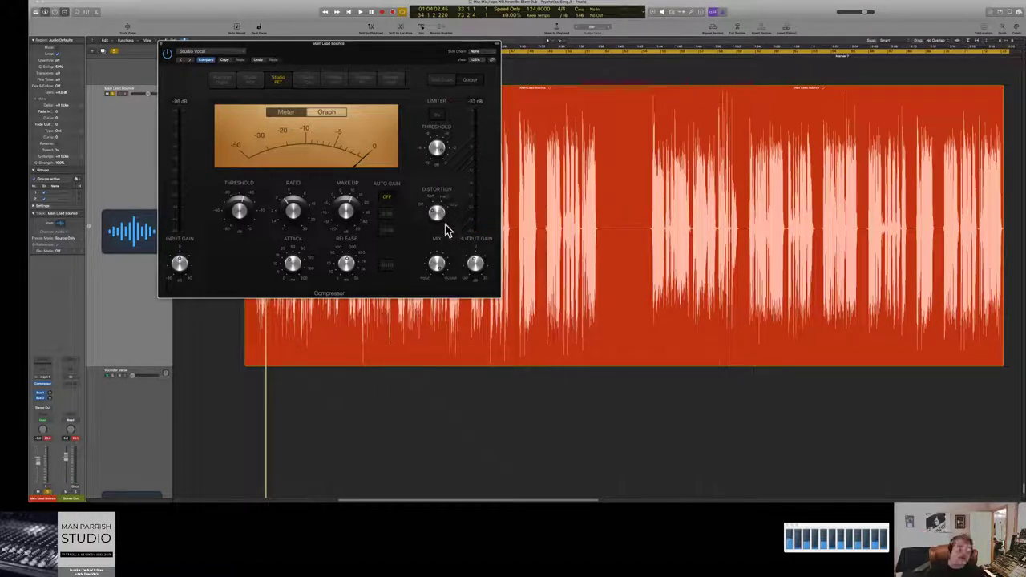
Step: Turn on the Compressor's limiter, A/B it during playback, and leave it on
left_click(437, 116)
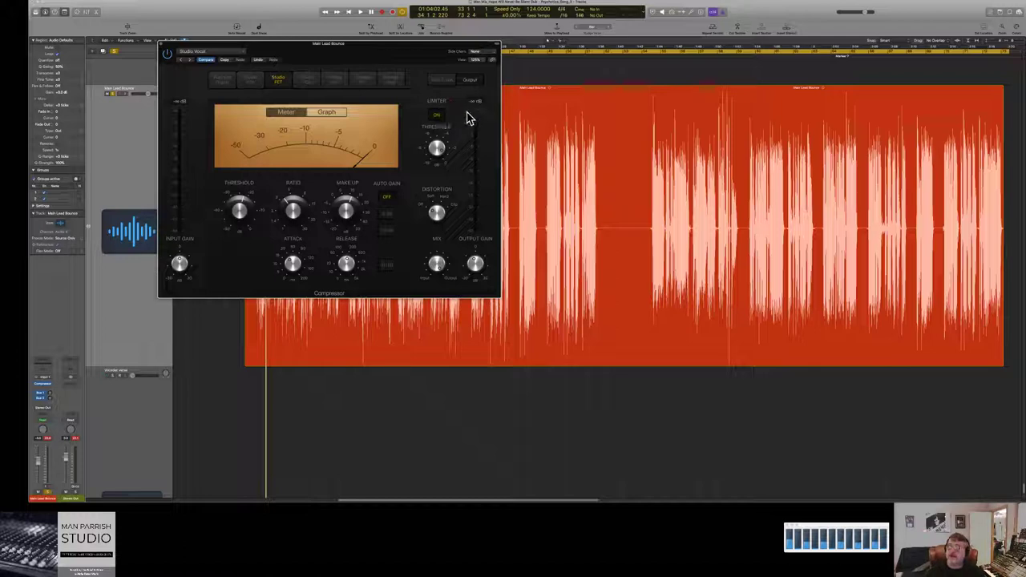
key("space")
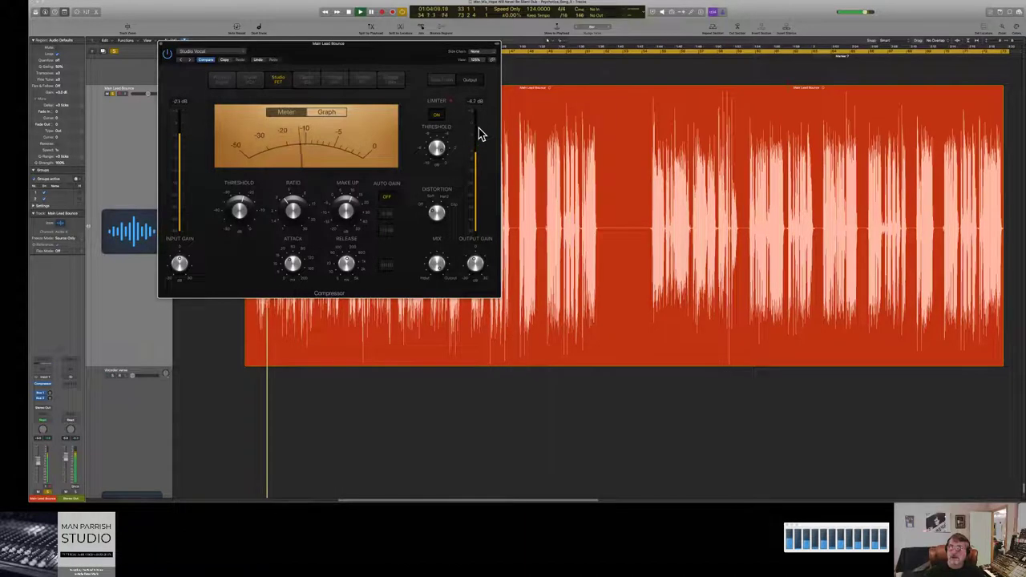
left_click(438, 114)
left_click(438, 114)
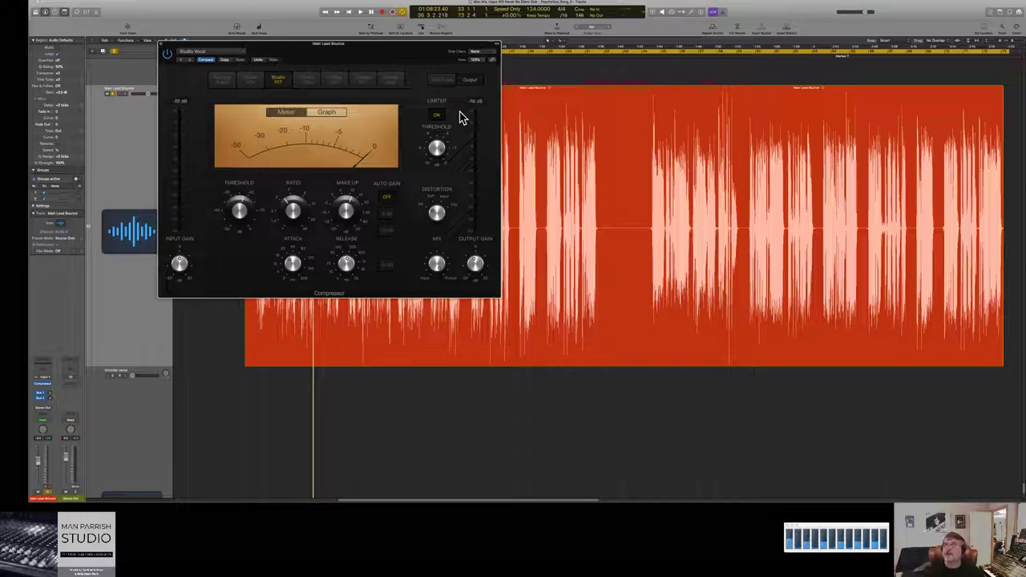
mouse_move(440, 160)
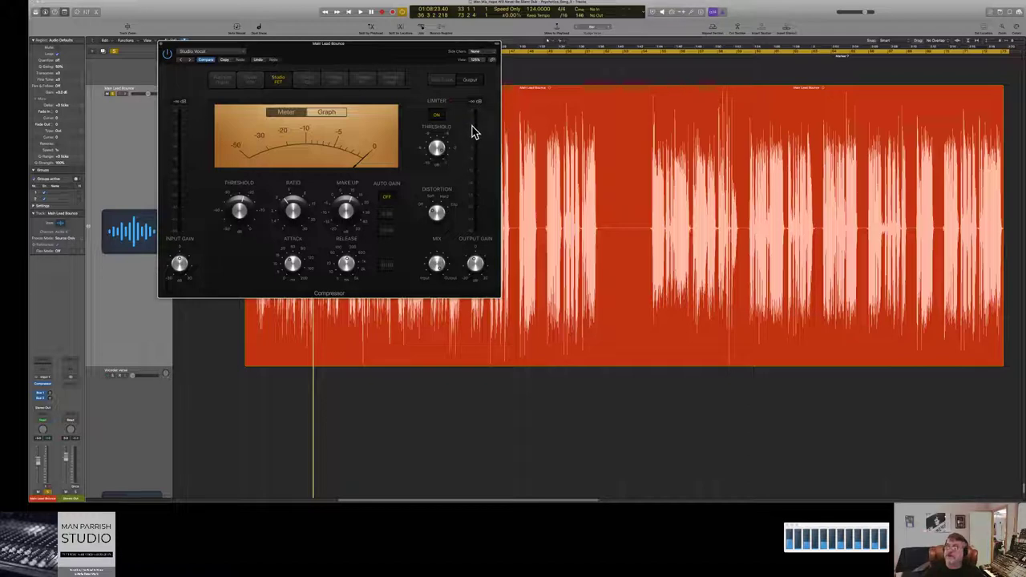
mouse_move(453, 131)
key("space")
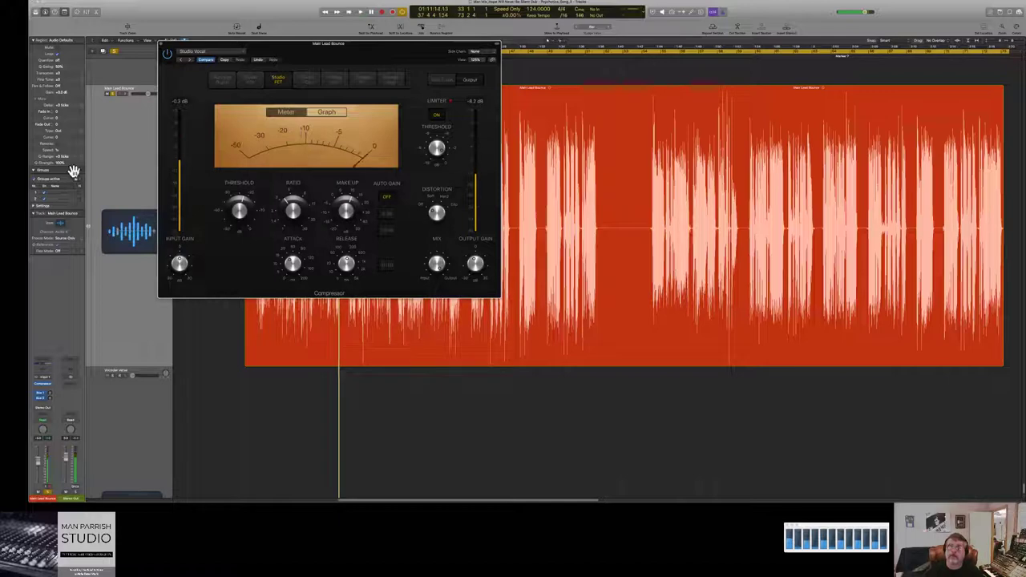
Step: Save the current Compressor settings as a new preset named 'Psychotica vocal'
left_click(164, 46)
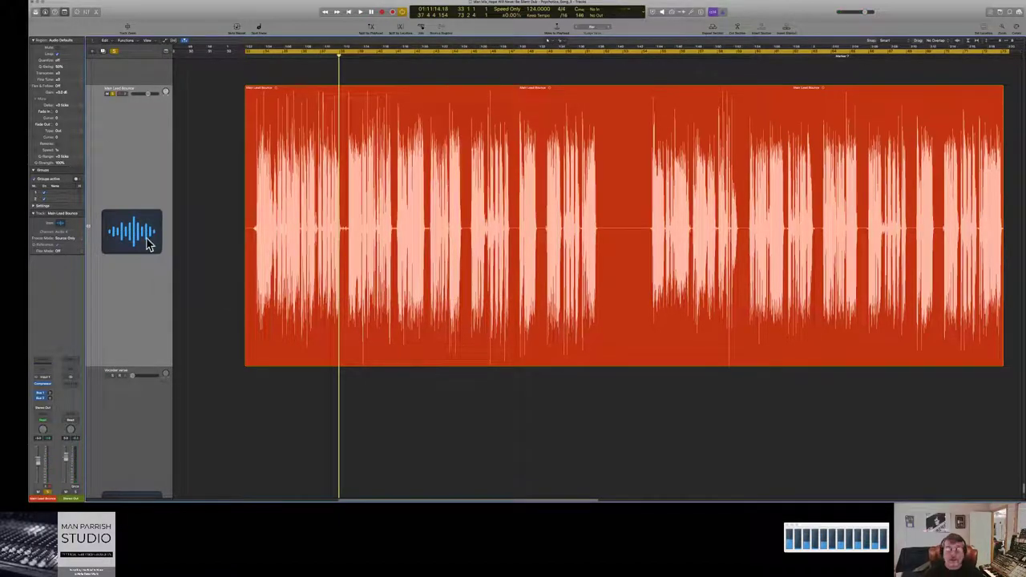
left_click(44, 391)
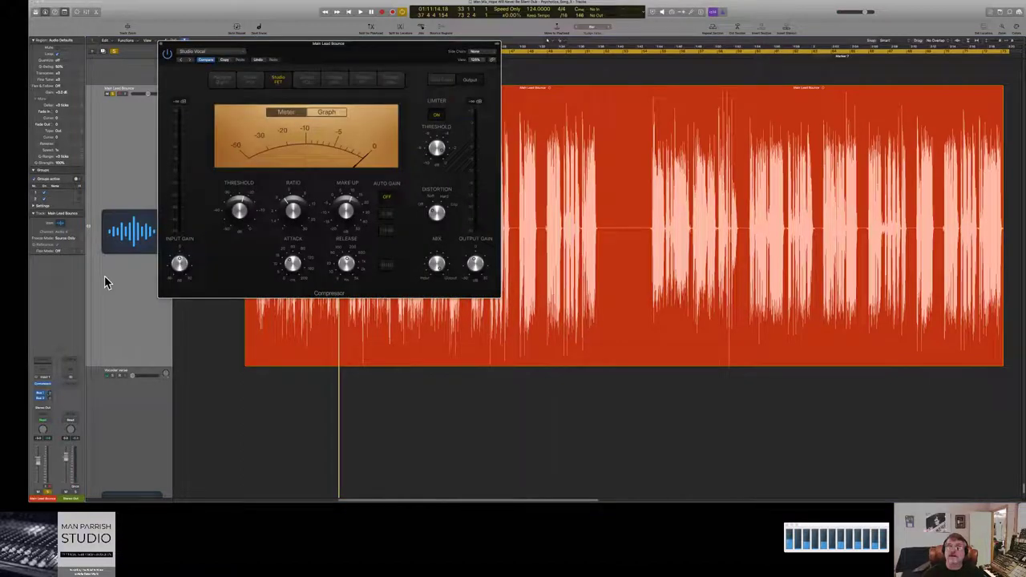
left_click(241, 52)
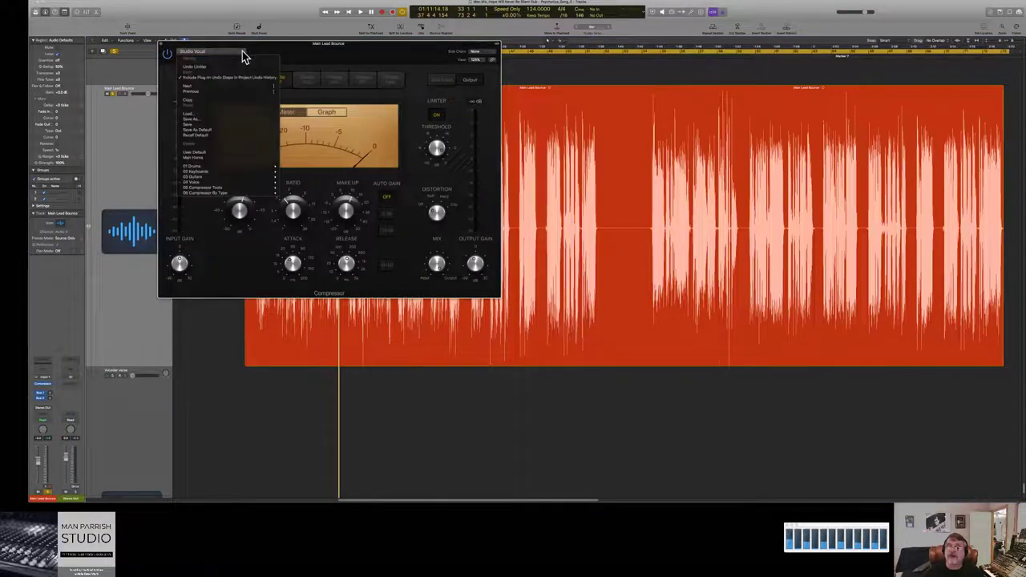
left_click(240, 121)
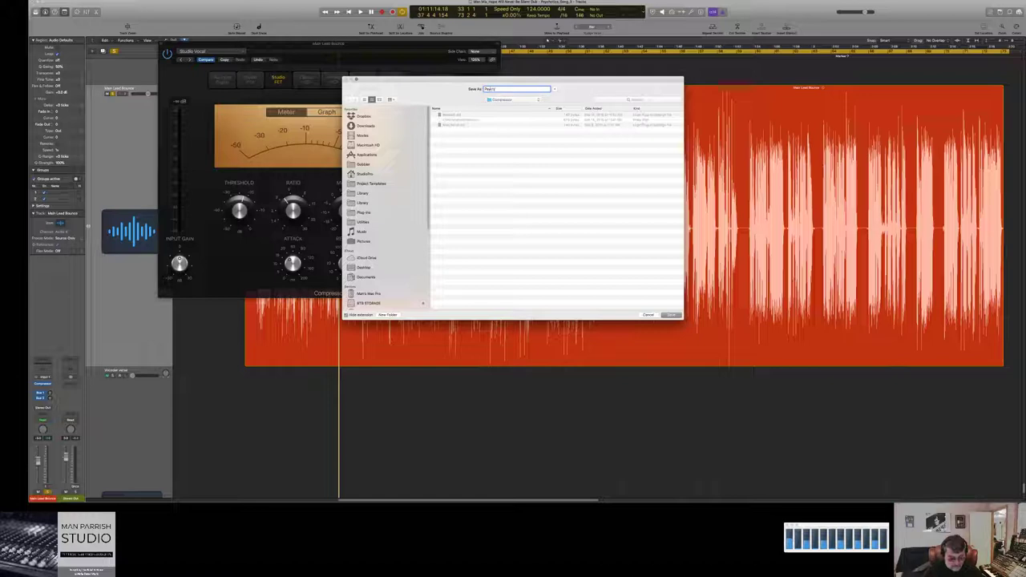
type("vocal")
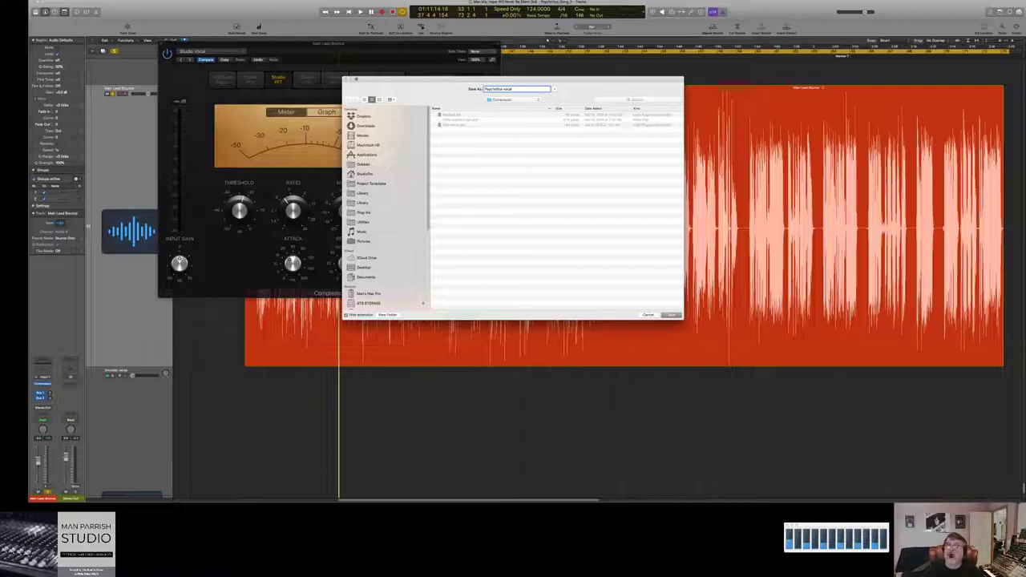
key("Return")
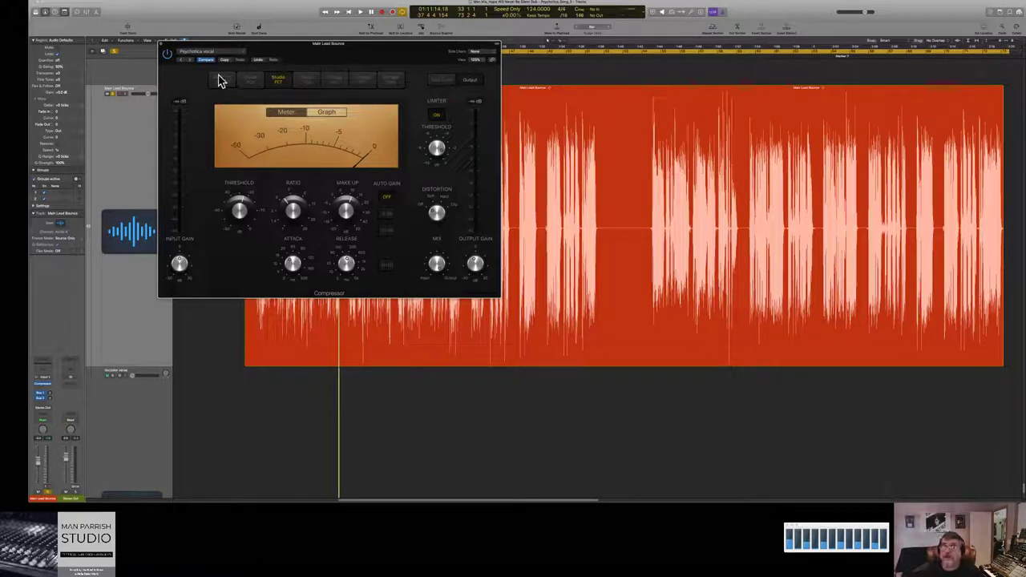
Step: Confirm Psychotica vocal is the checked preset and close the Compressor window
left_click(242, 51)
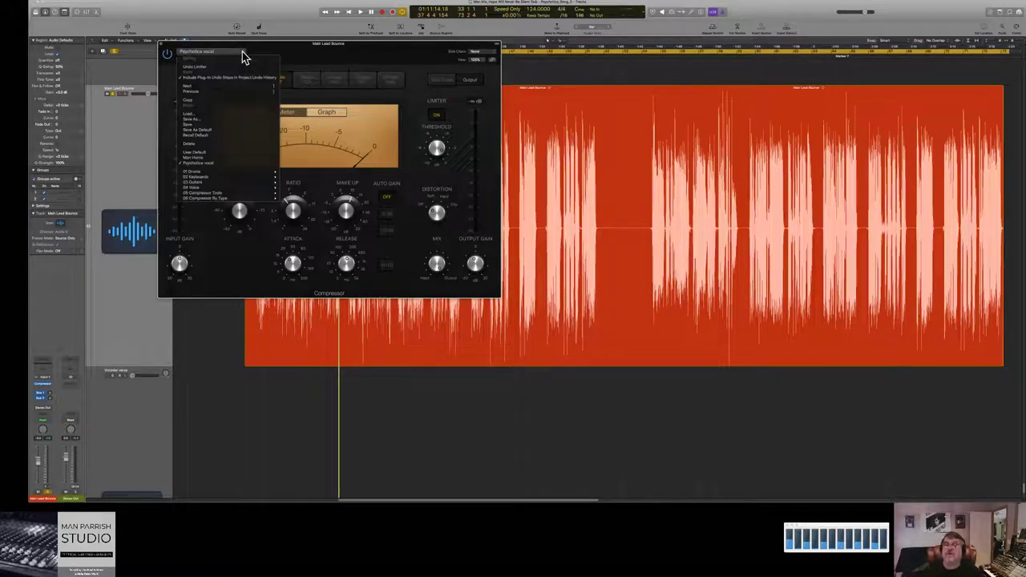
left_click(248, 171)
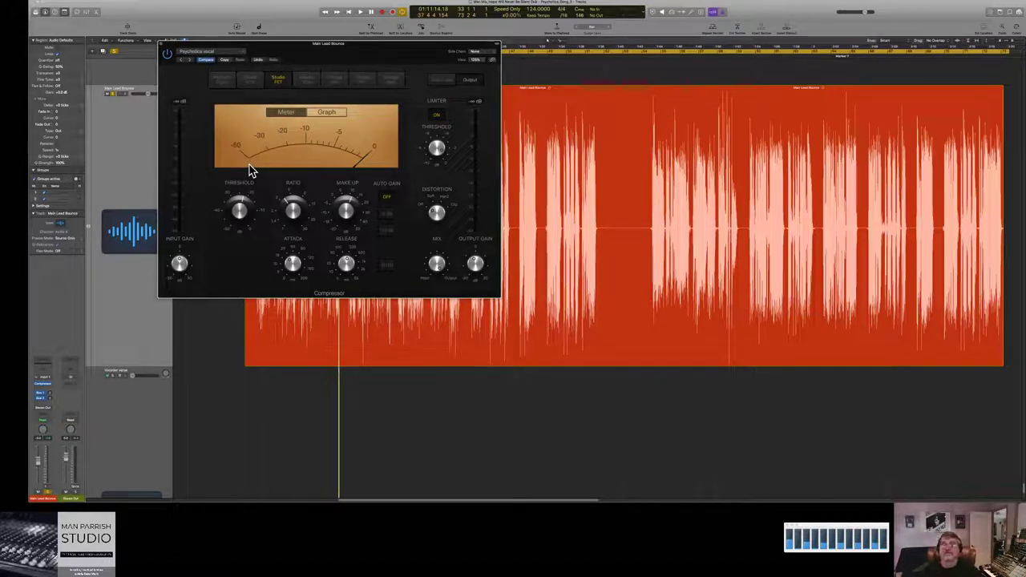
left_click(162, 45)
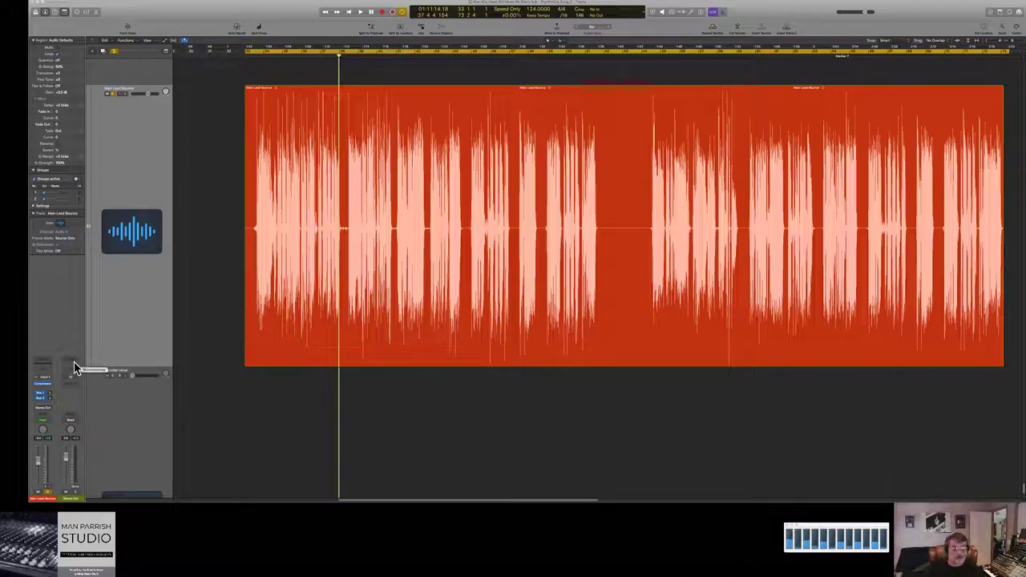
Step: Play the vocal from an earlier position, then select the Main Lead Bounce region
left_click(273, 56)
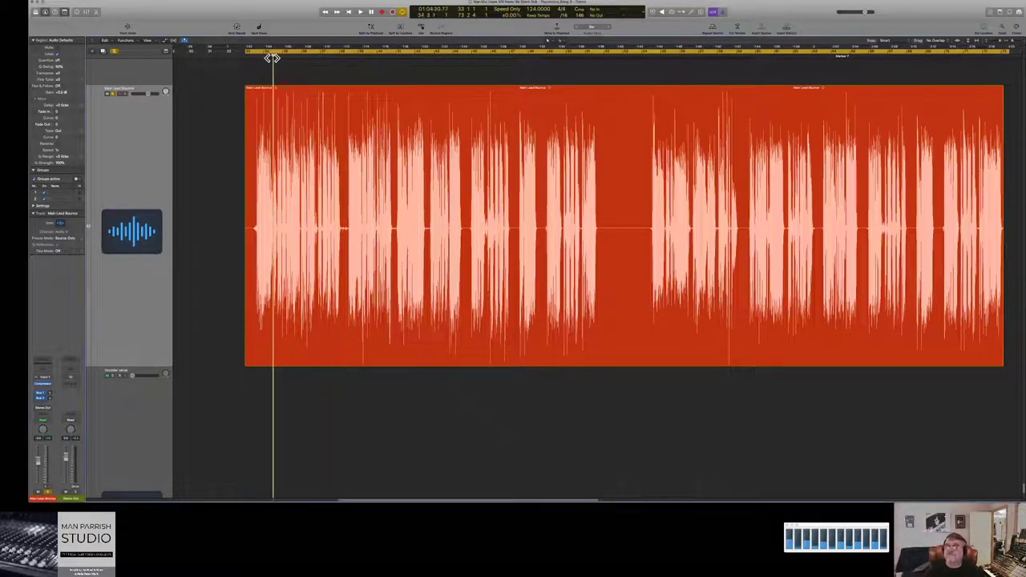
key("space")
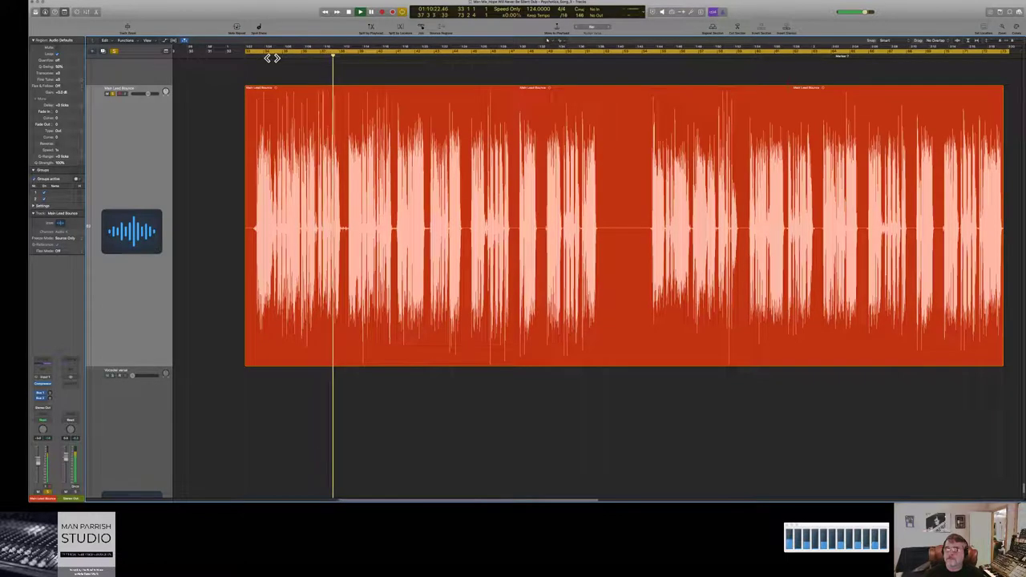
key("space")
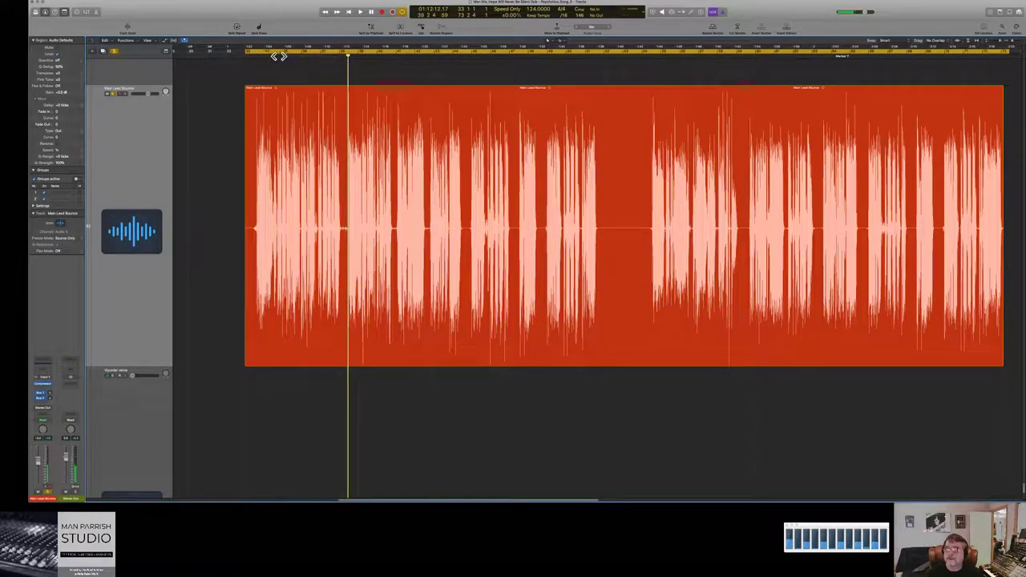
left_click(339, 55)
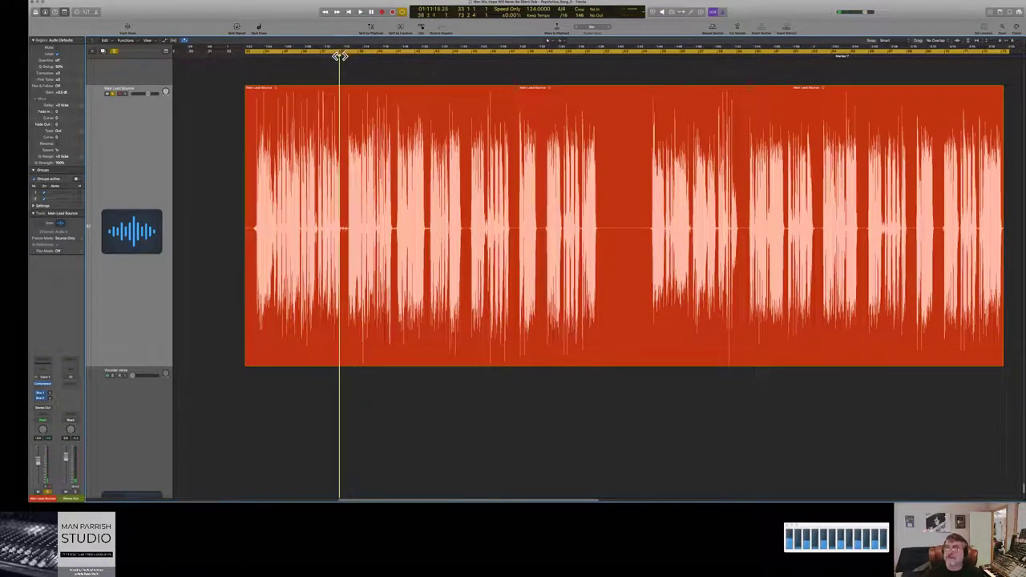
left_click(345, 179)
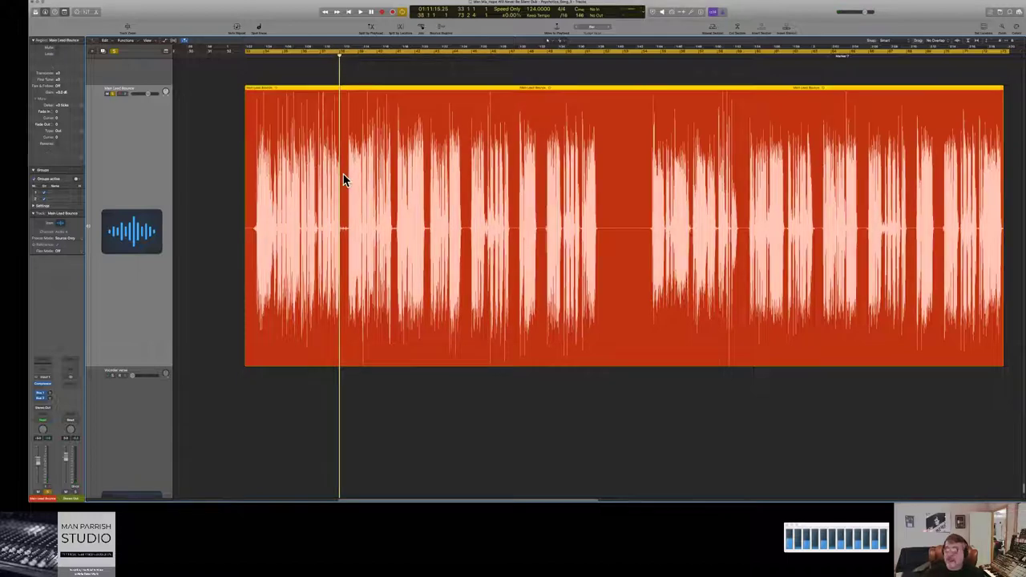
Step: Open Main Lead Bounce in the Audio File Editor and mark the breath between the first phrases
double_click(345, 179)
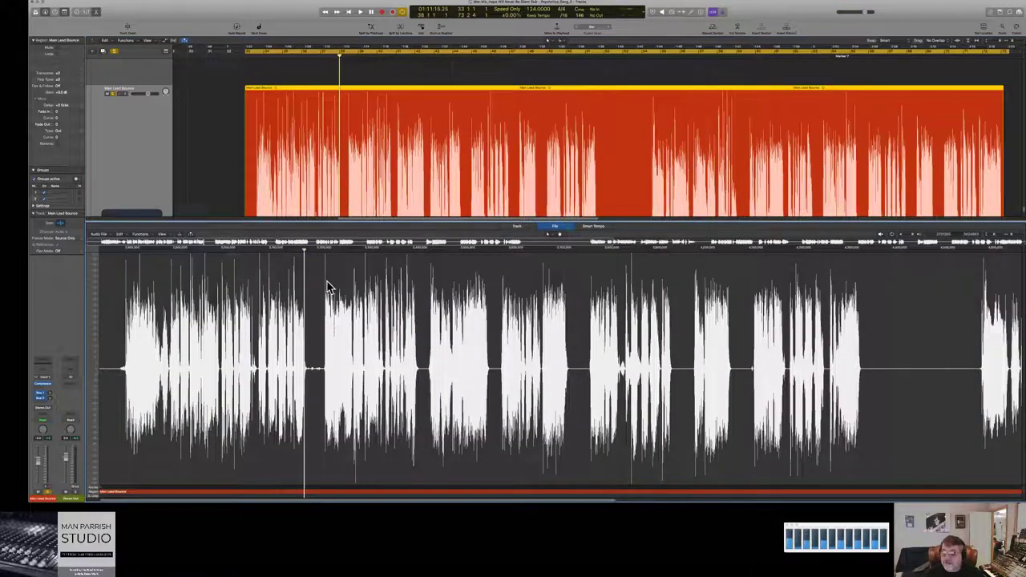
left_click_drag(304, 264, 326, 268)
key("space")
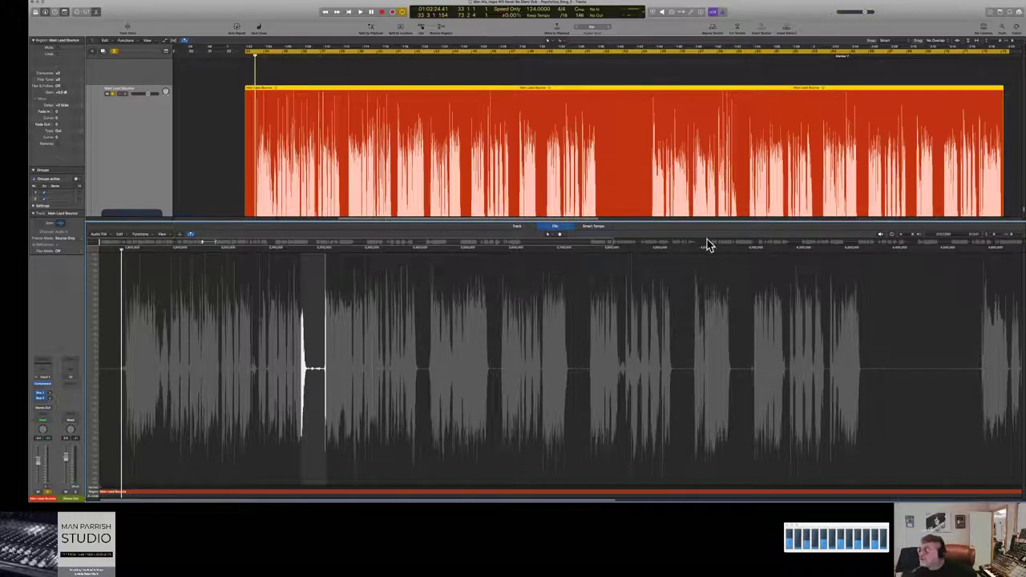
left_click(881, 237)
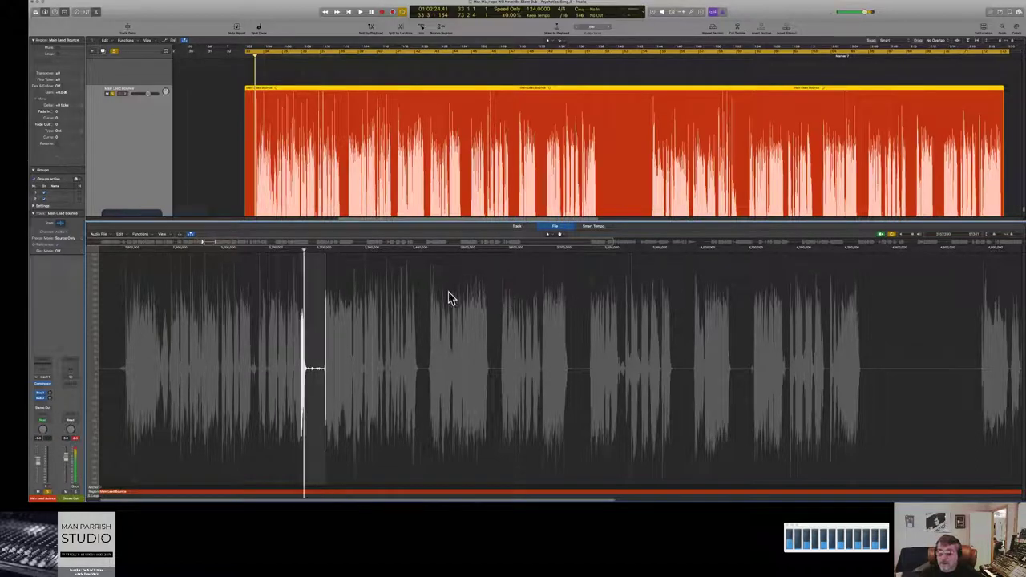
key("space")
key("space")
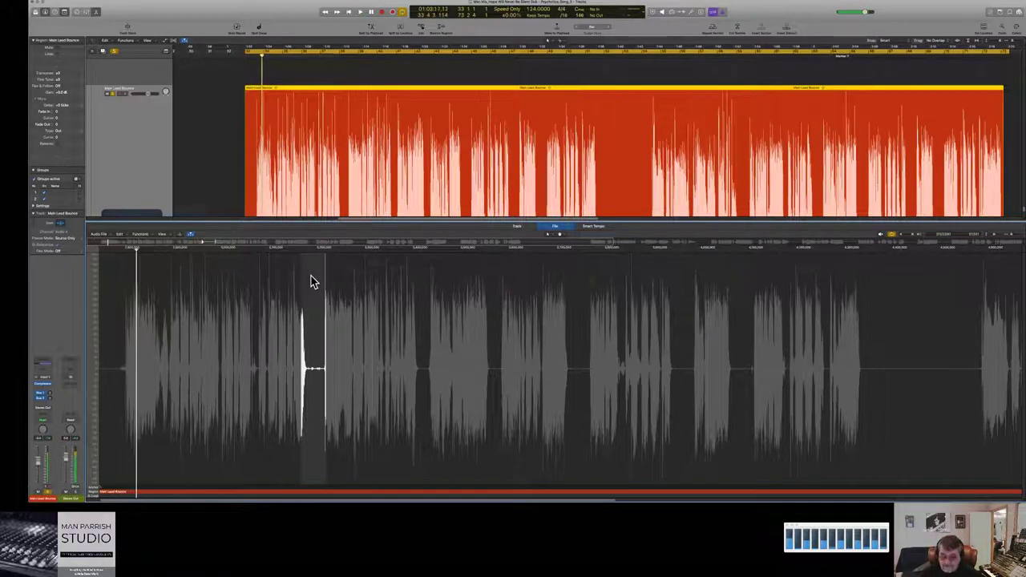
Step: Extend the breath selection slightly earlier and loop-preview it
left_click(305, 351)
mouse_move(313, 352)
left_mouse_down()
mouse_move(304, 356)
mouse_move(324, 365)
left_mouse_up()
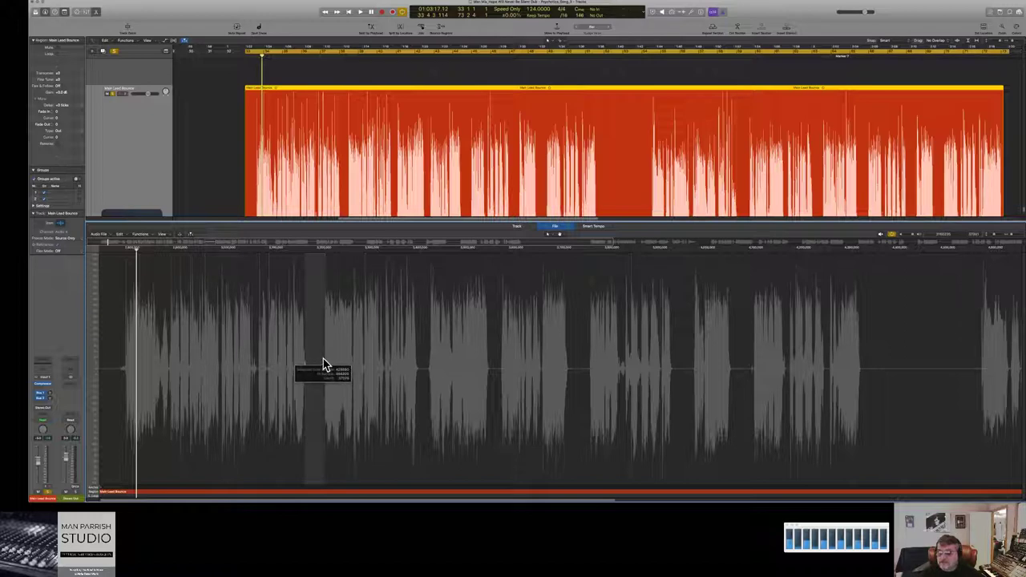
key("space")
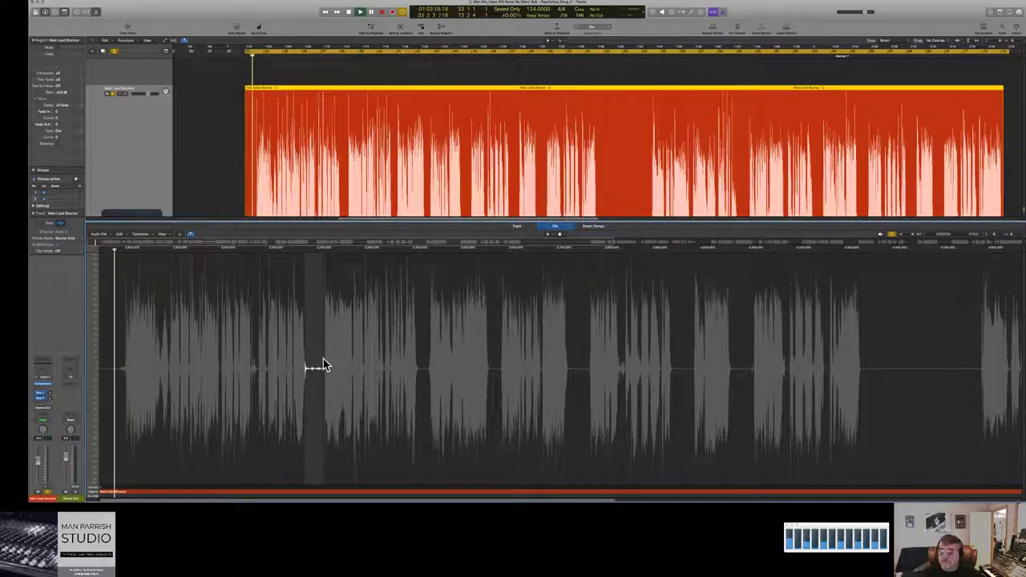
left_click(881, 238)
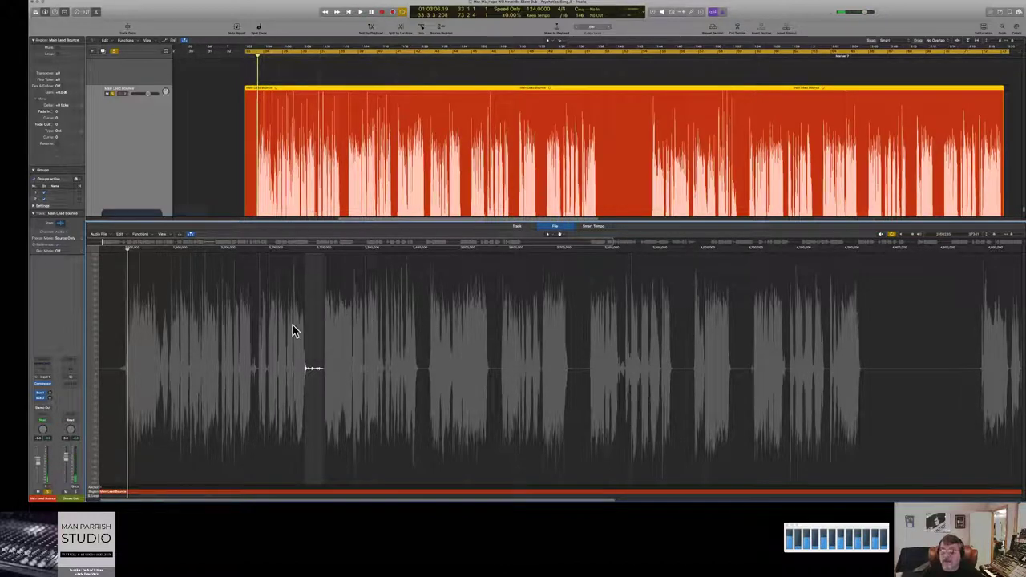
Step: Apply Fade In and then Fade Out to the selected breath
left_click(142, 233)
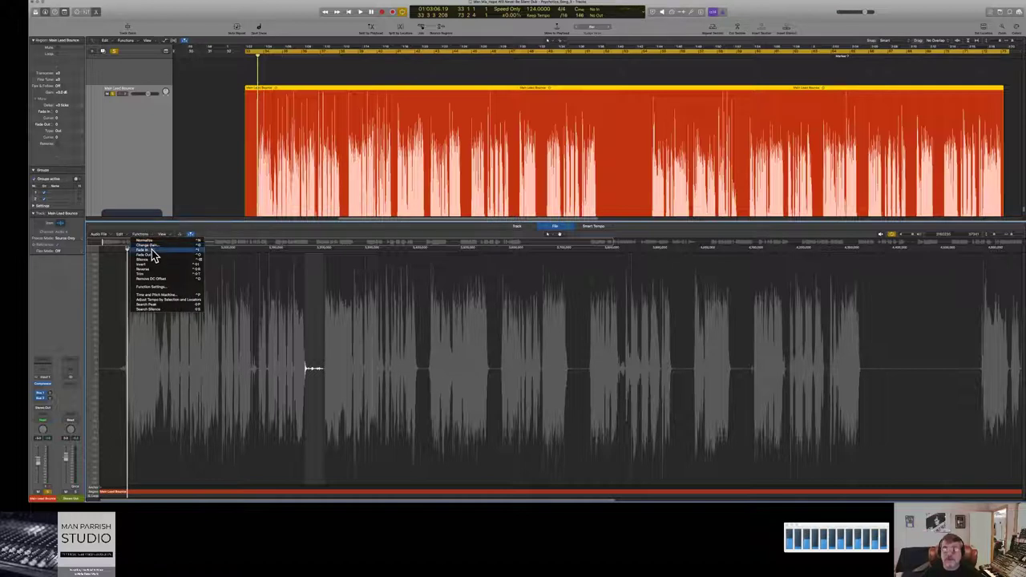
left_click(155, 258)
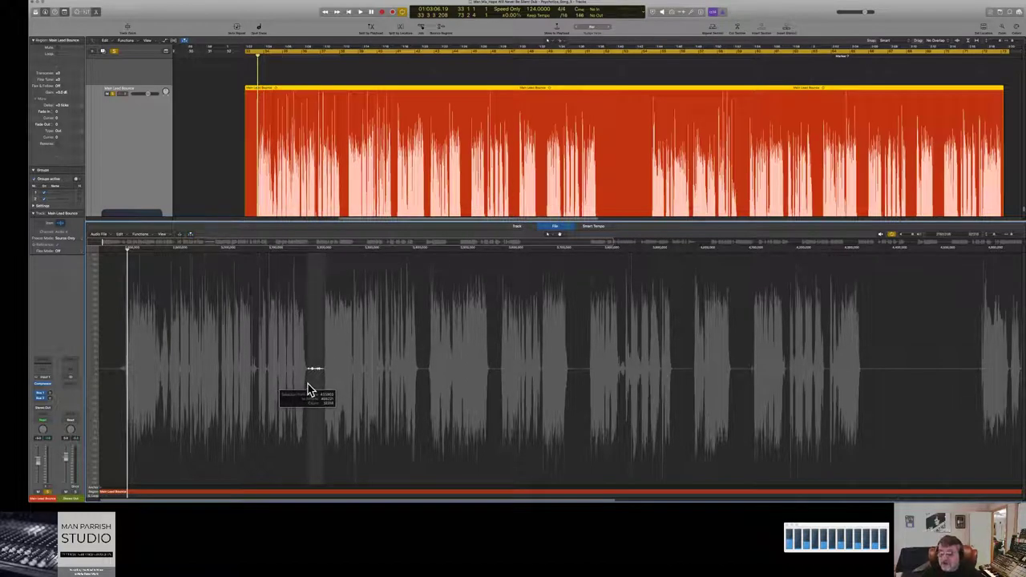
left_click(140, 234)
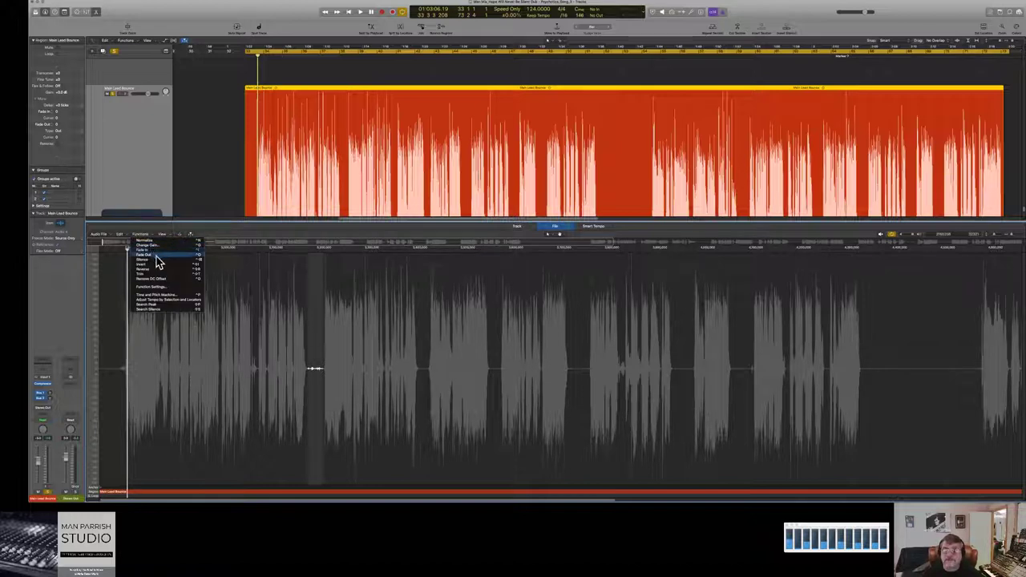
left_click(156, 256)
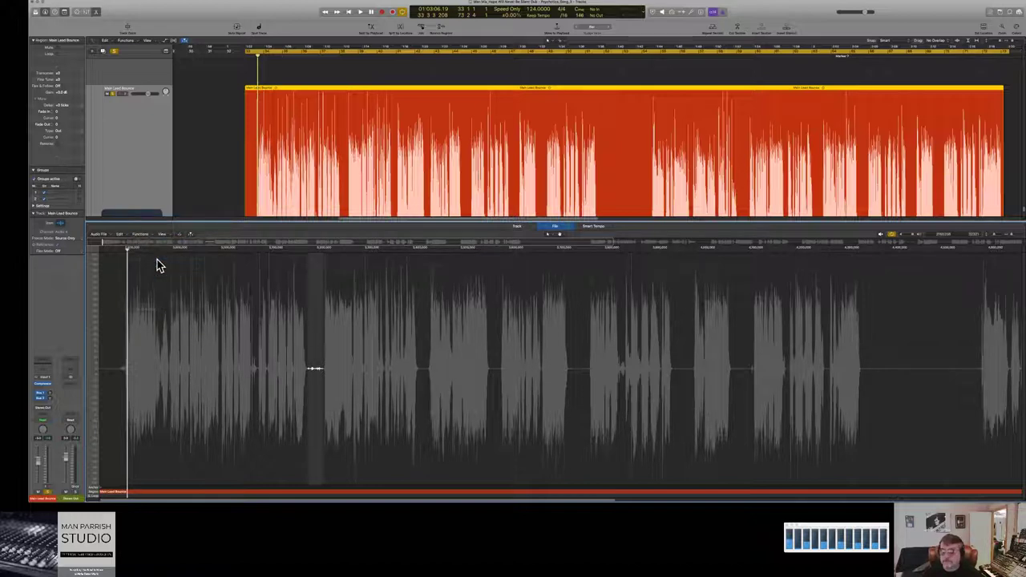
Step: Audition the silenced breath gap, then close the Audio File Editor
left_click(296, 253)
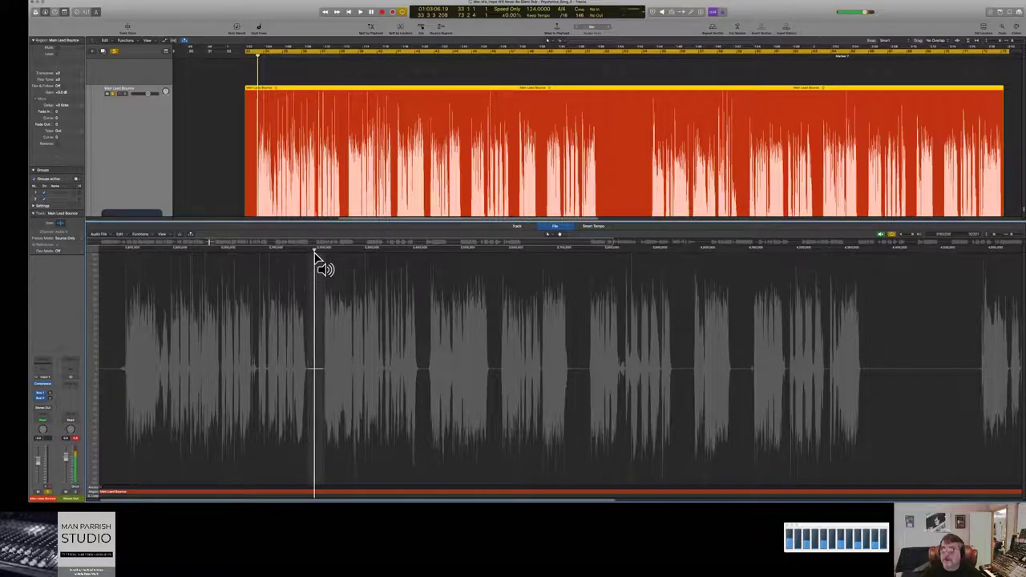
left_click(302, 253)
key("shift+Return")
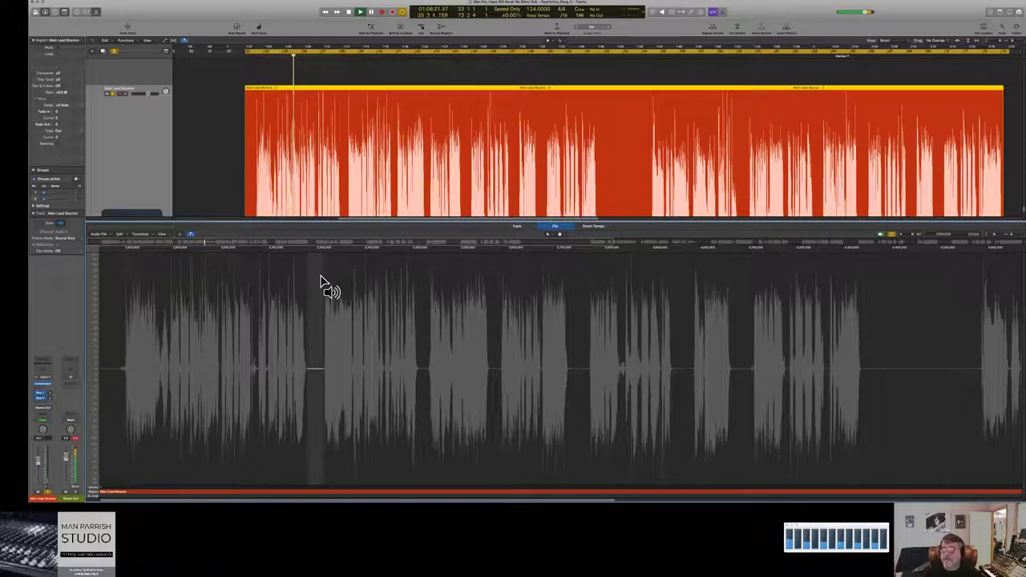
left_click_drag(291, 260, 340, 298)
key("space")
key("space")
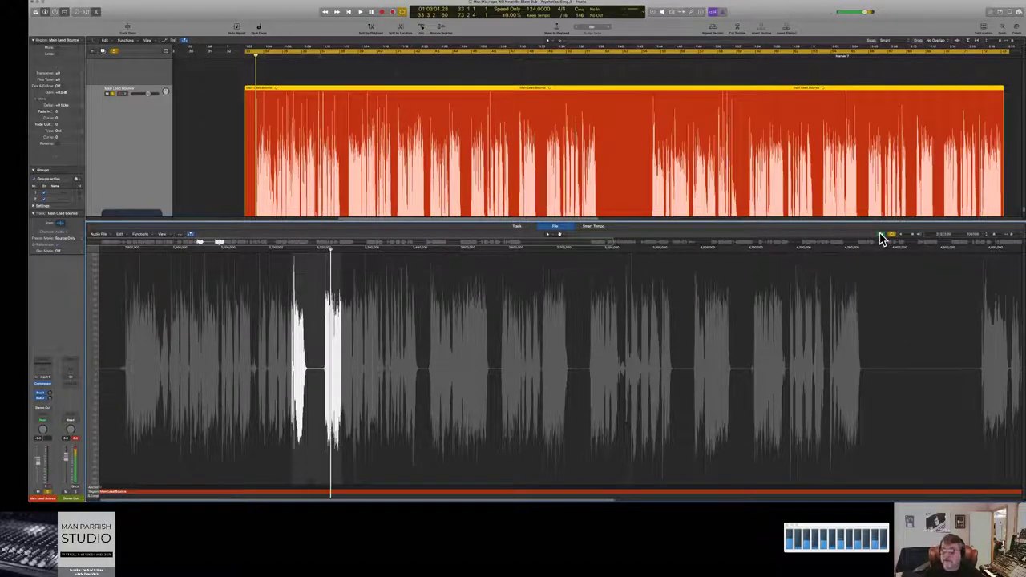
left_click(880, 236)
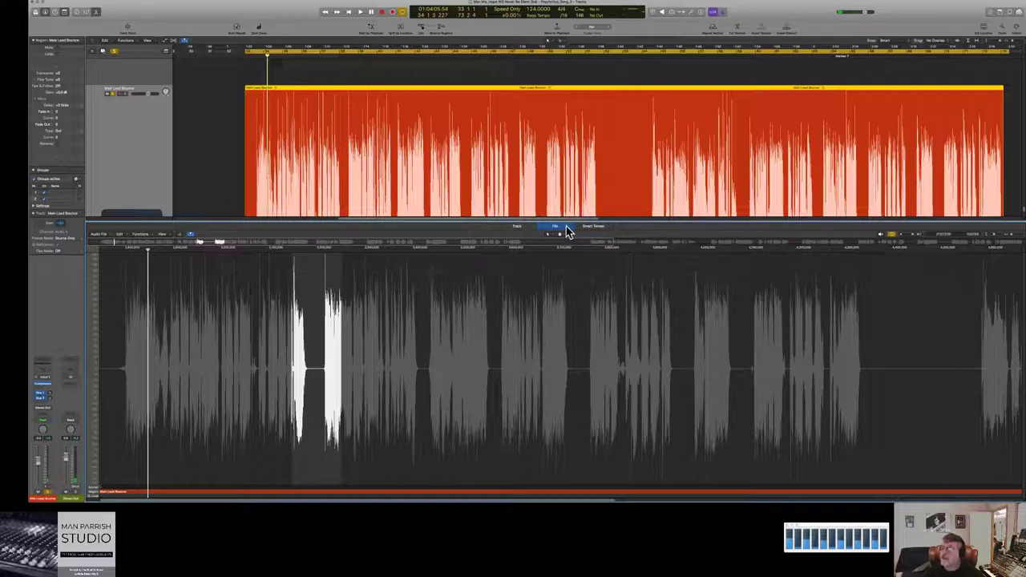
key("e")
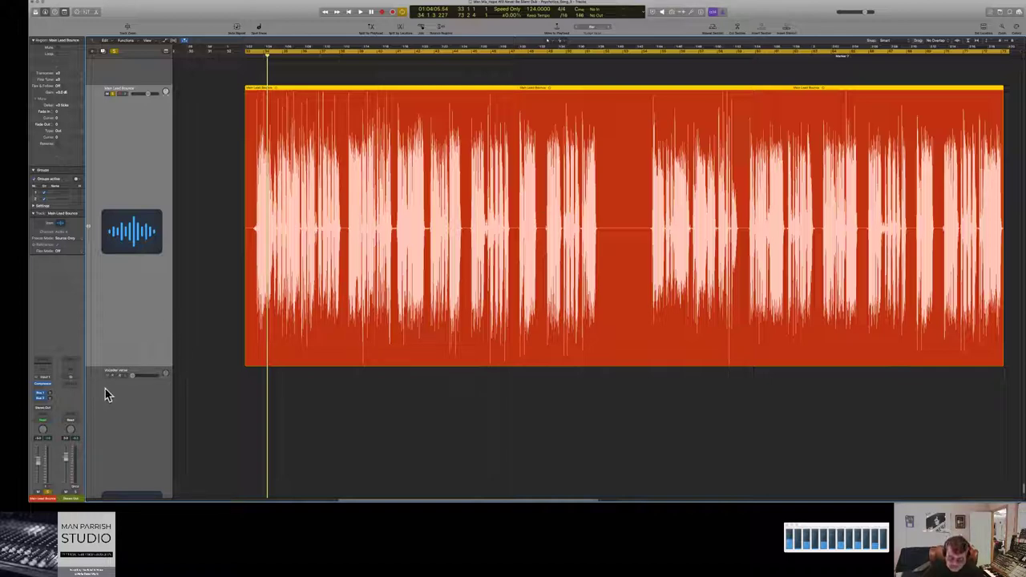
Step: Open a Channel EQ on the Main Lead Bounce channel, reposition its window, and play the song
left_click(43, 370)
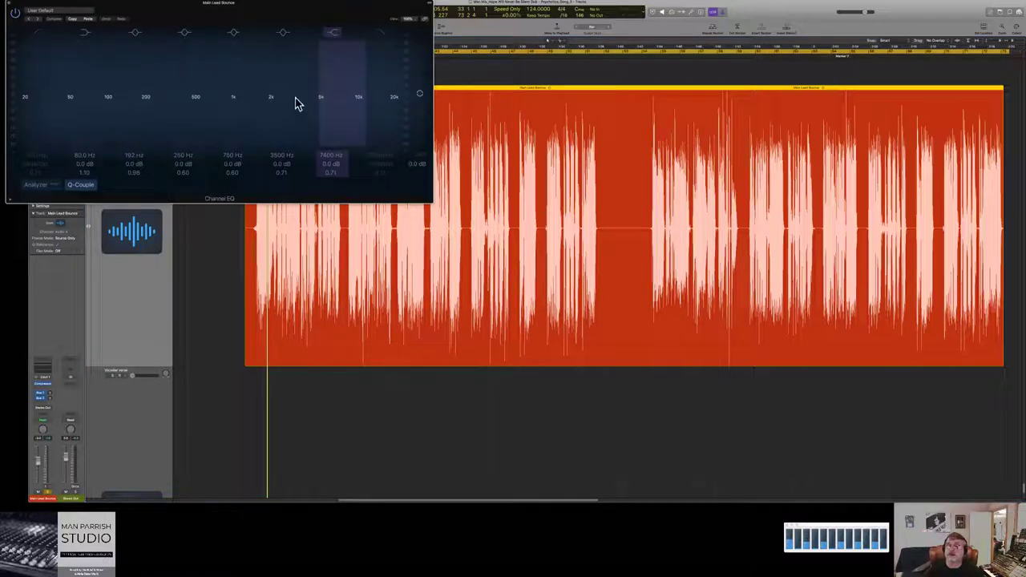
left_click_drag(282, 16, 416, 102)
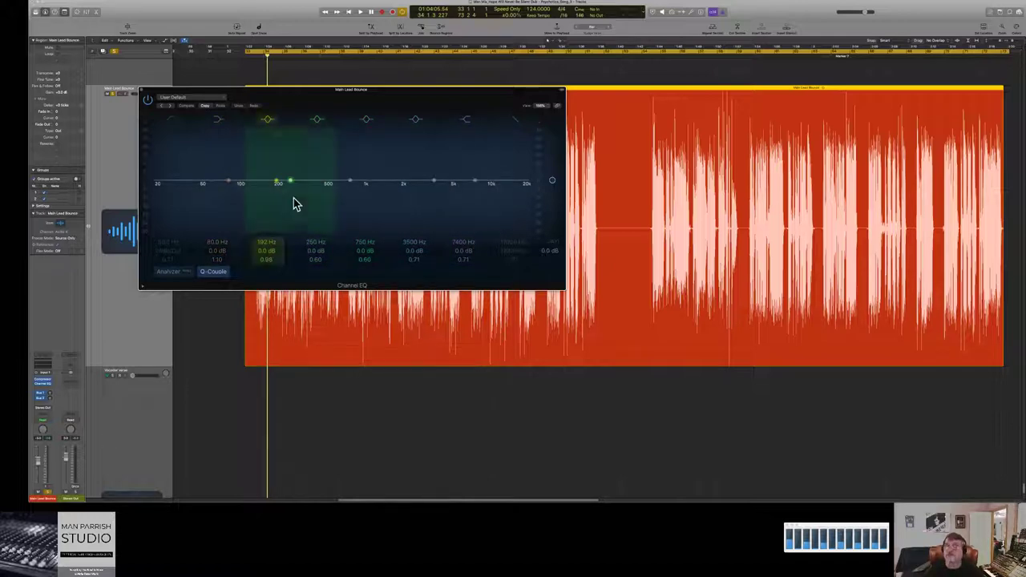
left_click_drag(301, 95, 301, 171)
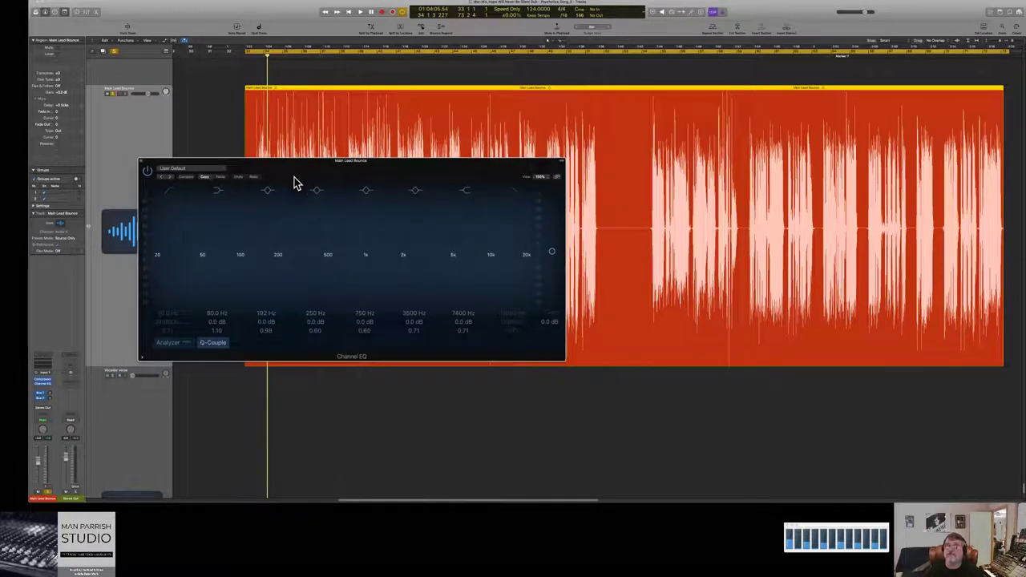
key("space")
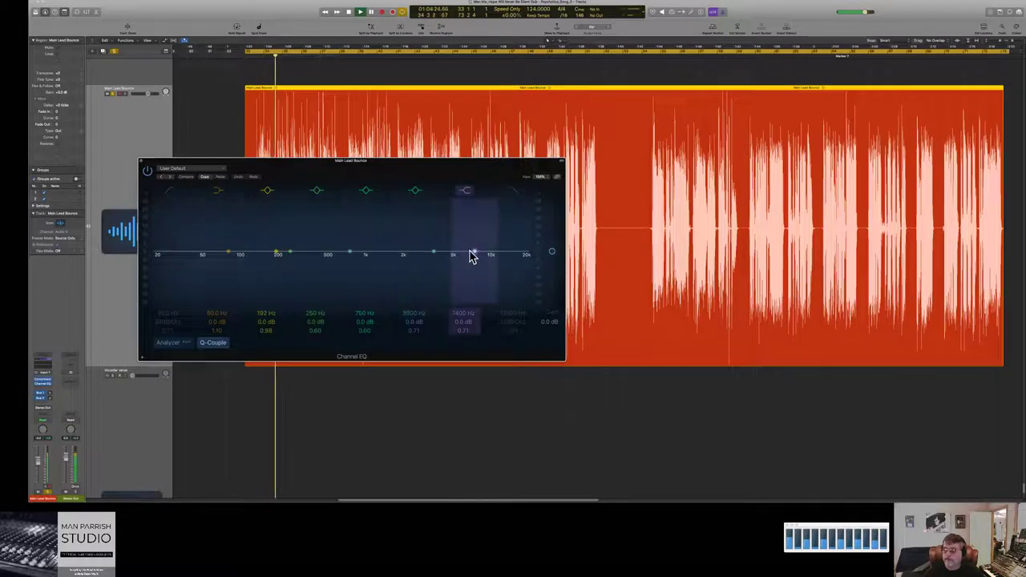
Step: Sweep a band to 1600 Hz, cut 160 Hz deeply, loop a section, and reset the notch to 0 dB
left_click_drag(433, 255, 185, 199)
left_click_drag(209, 212, 408, 309)
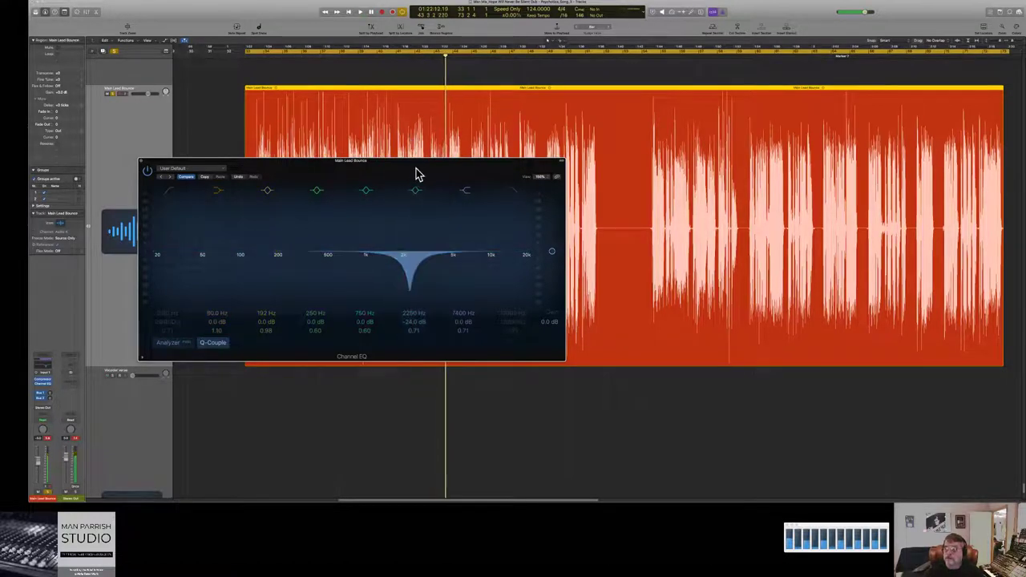
left_click_drag(417, 56, 498, 60)
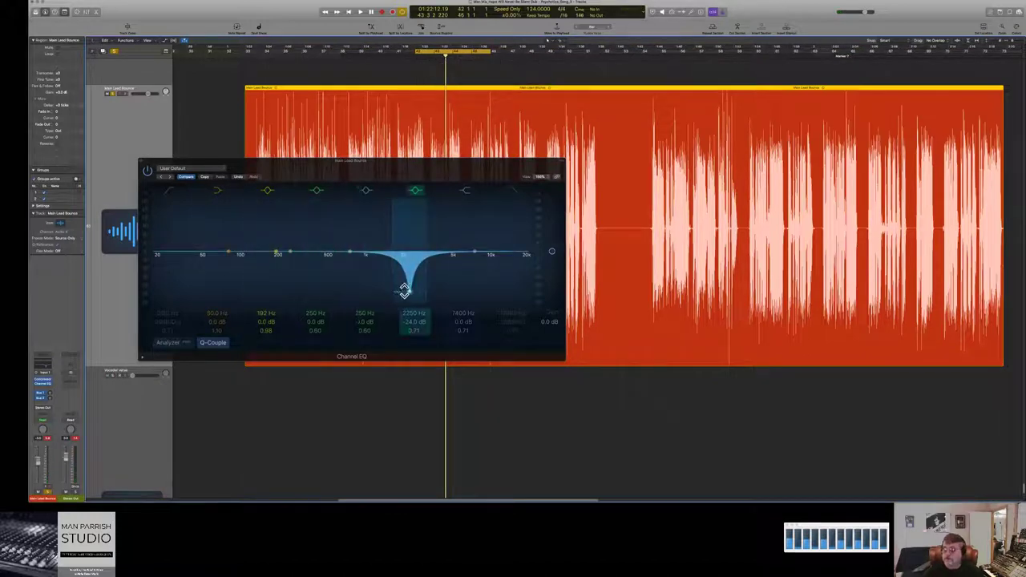
left_click_drag(408, 297, 409, 243)
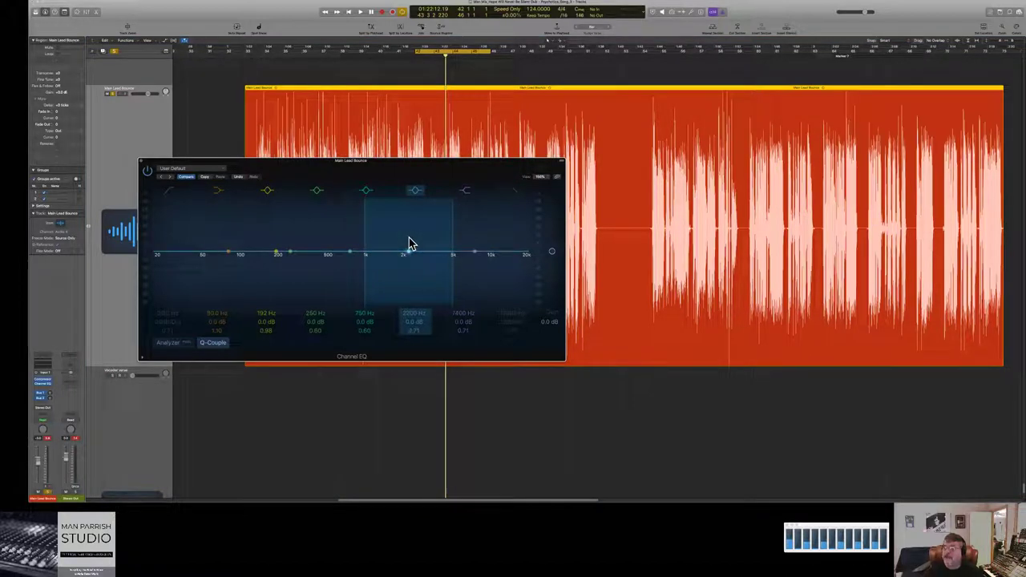
key("space")
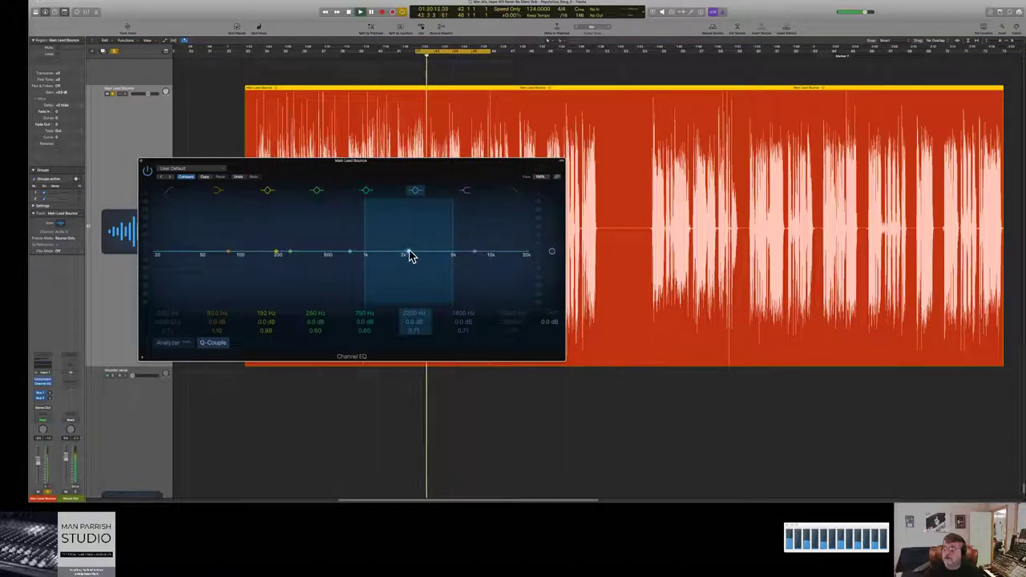
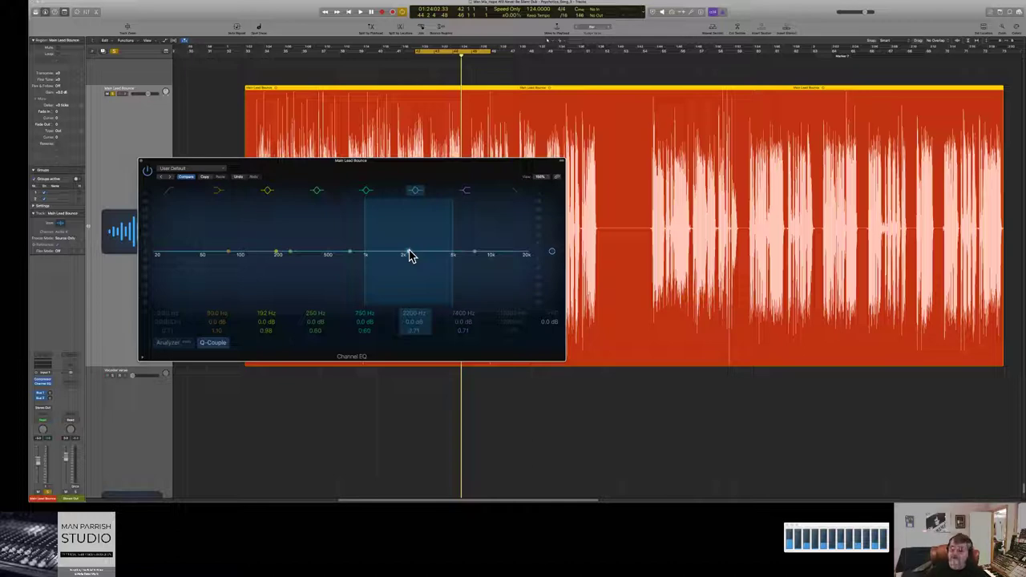
Step: While playing, sweep the 2200 Hz bell band into a 3000 Hz notch, then return it to flat
key("space")
left_click_drag(409, 254, 411, 321)
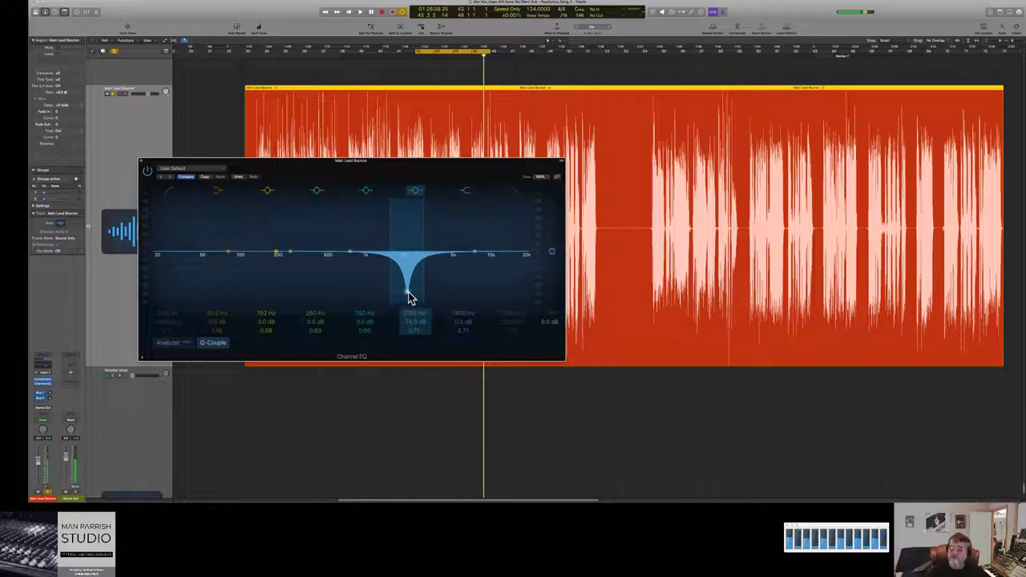
left_click_drag(408, 295, 407, 243)
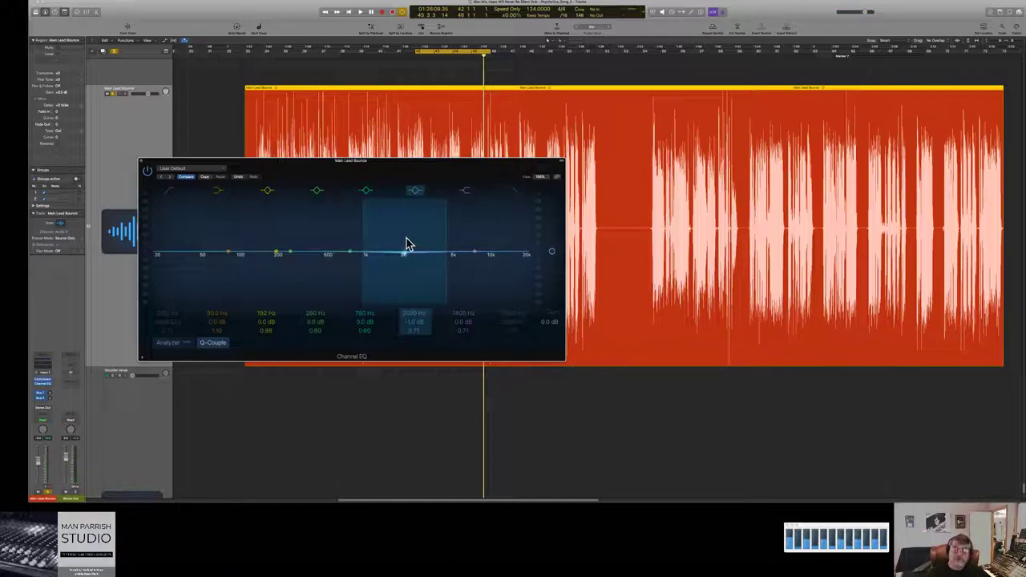
left_click_drag(406, 243, 408, 242)
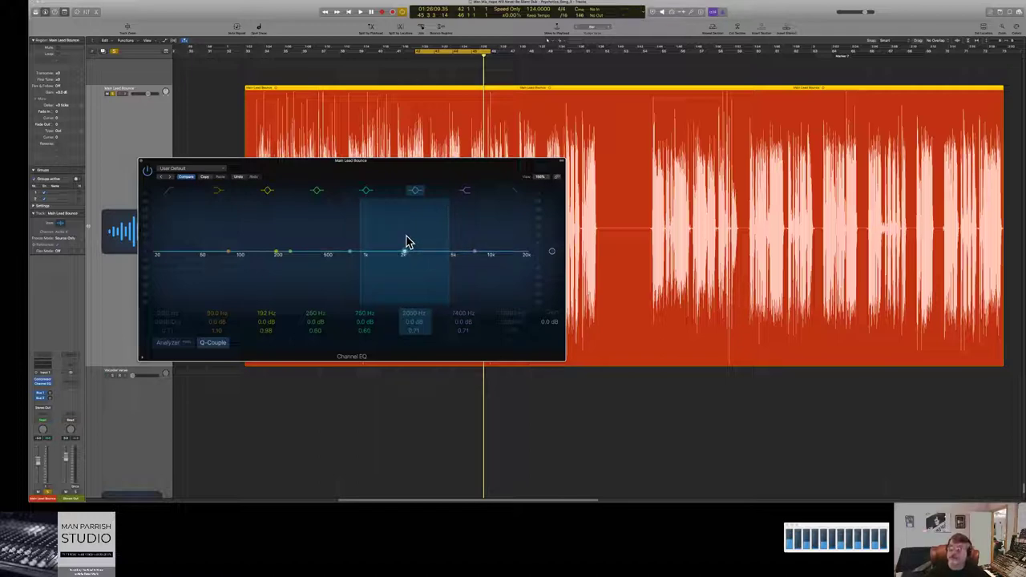
Step: Audition a boost near 2 kHz, then pull the band down to a -16.5 dB cut at 2000 Hz
key("space")
left_click_drag(405, 245, 405, 187)
key("space")
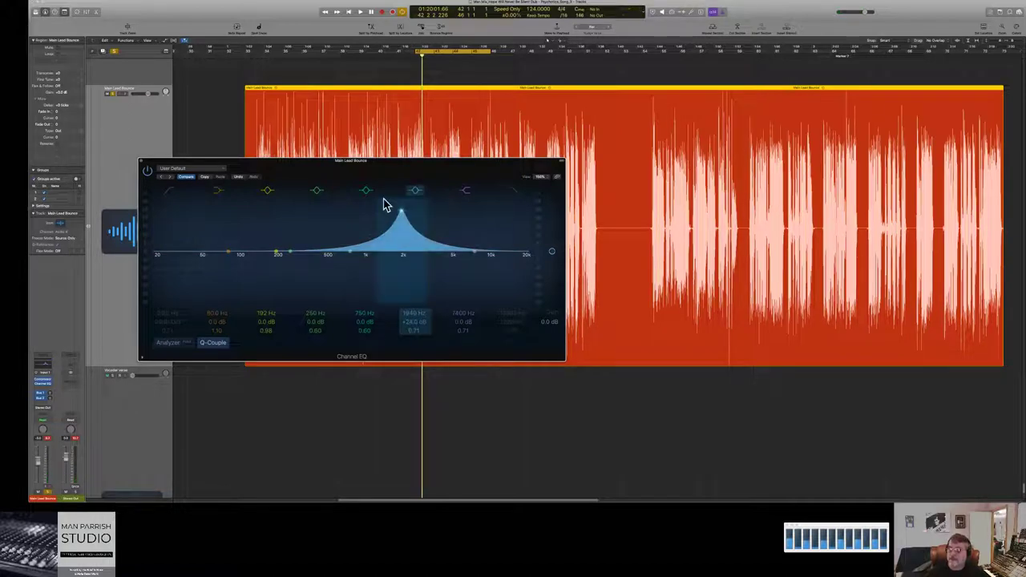
left_click_drag(402, 216, 404, 311)
key("space")
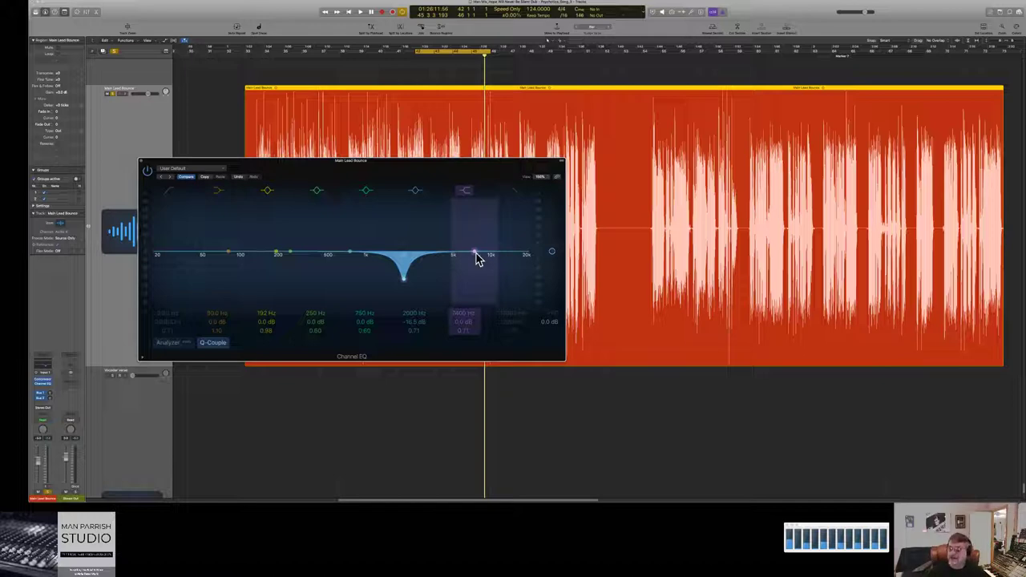
Step: Lift the 7100 Hz high shelf to +5.5 dB, boost 345 Hz by +6 dB, and lower the low cut to 56 Hz
key("space")
left_click_drag(476, 255, 471, 240)
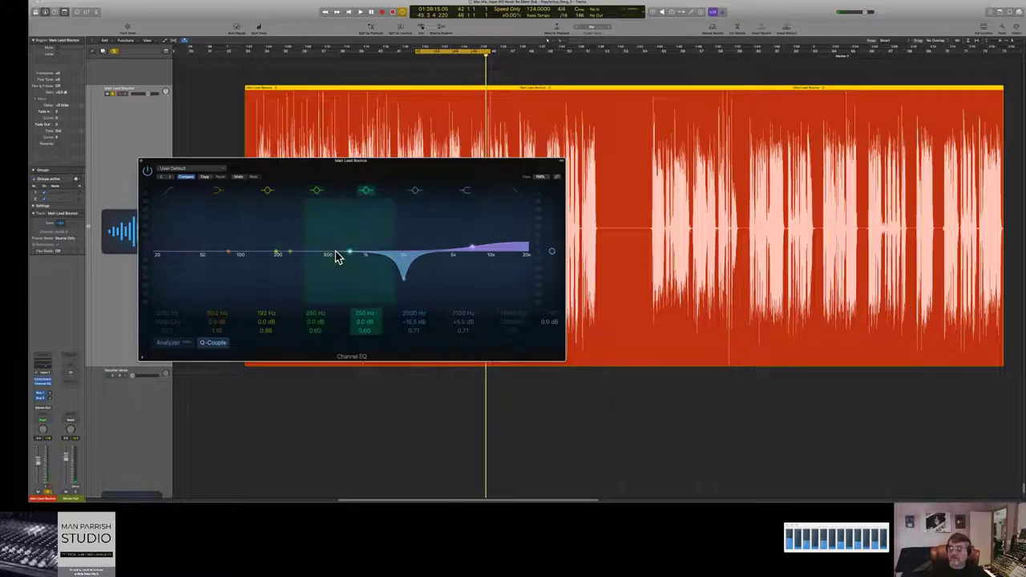
left_click_drag(351, 256, 316, 255)
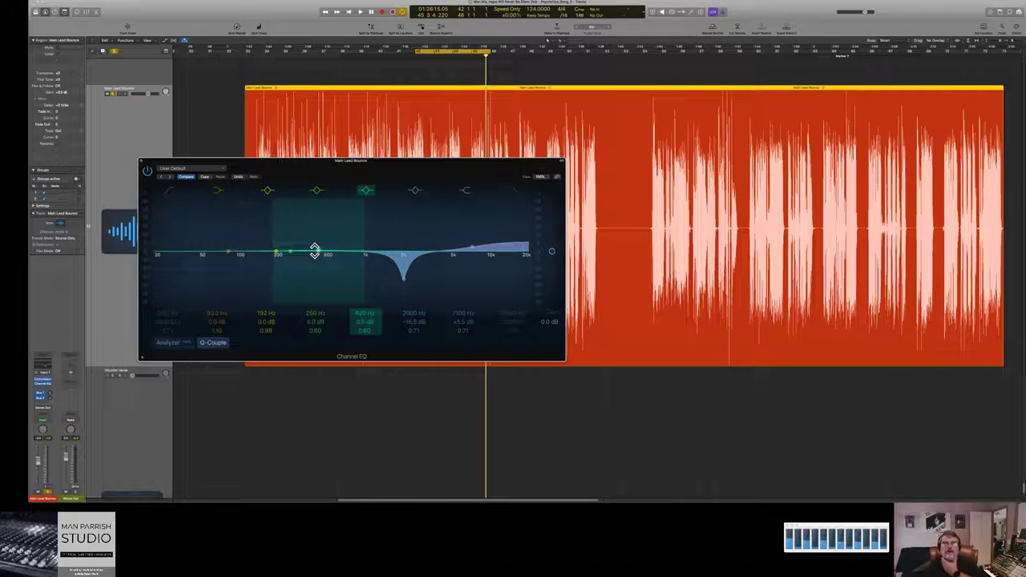
mouse_move(311, 250)
left_mouse_down()
mouse_move(329, 258)
mouse_move(319, 229)
mouse_move(293, 222)
mouse_move(294, 245)
mouse_move(321, 236)
mouse_move(302, 239)
left_mouse_up()
key("space")
left_click_drag(201, 259, 198, 284)
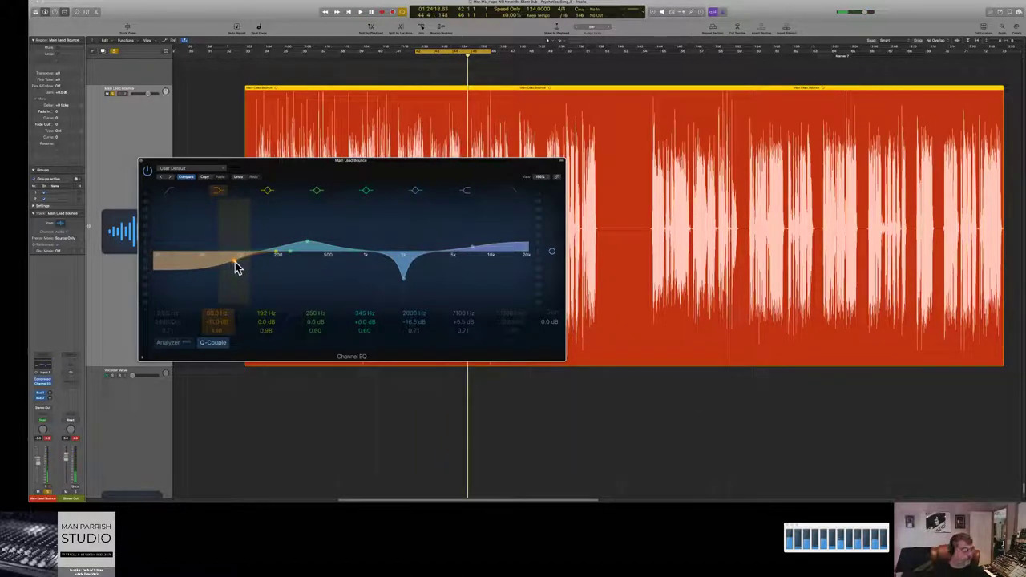
left_click_drag(236, 267, 210, 273)
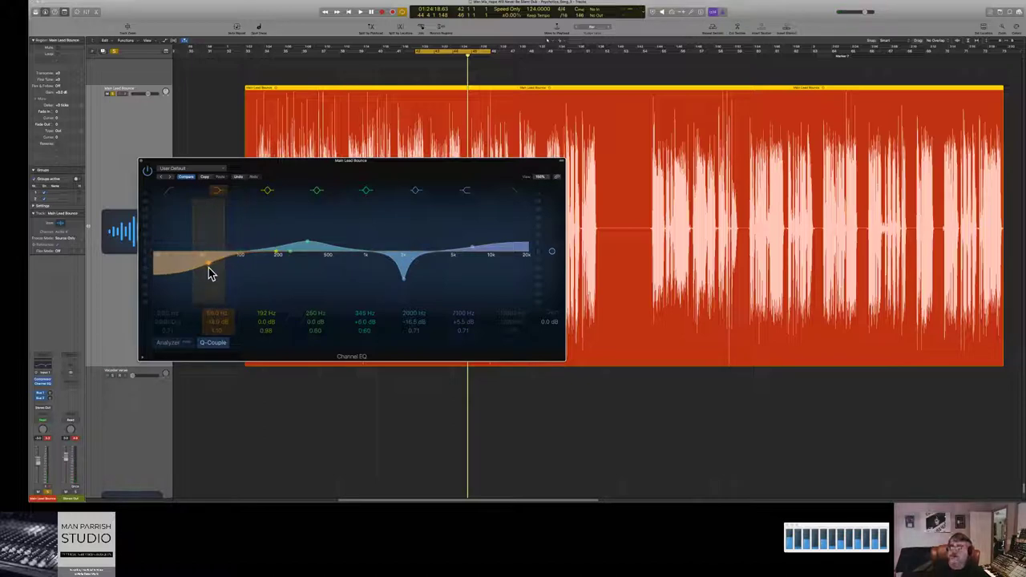
Step: Audition a couple of EQ presets, paste back the custom vocal curve, and close the Channel EQ
left_click(162, 177)
left_click(169, 177)
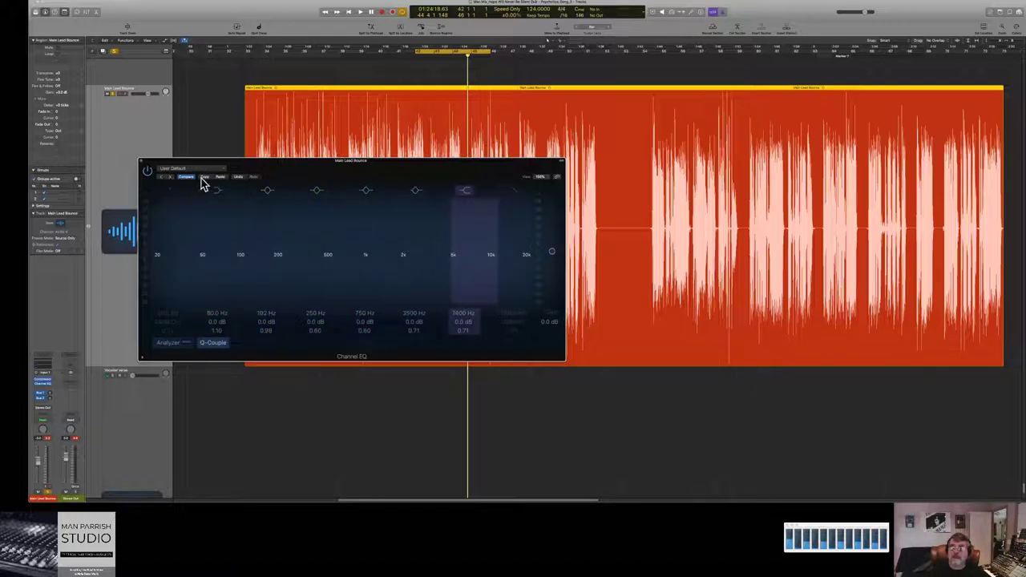
key("space")
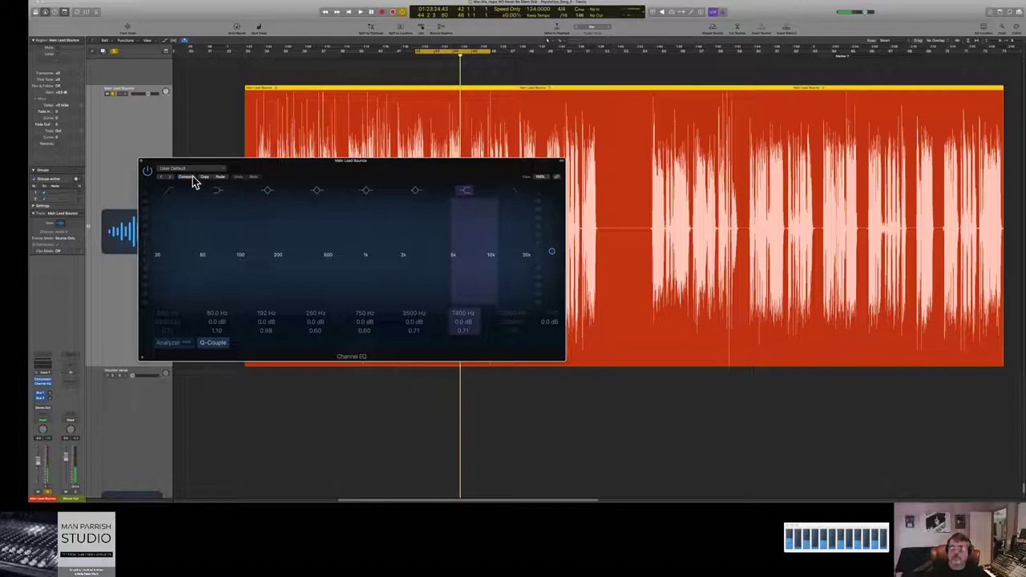
left_click(220, 177)
key("space")
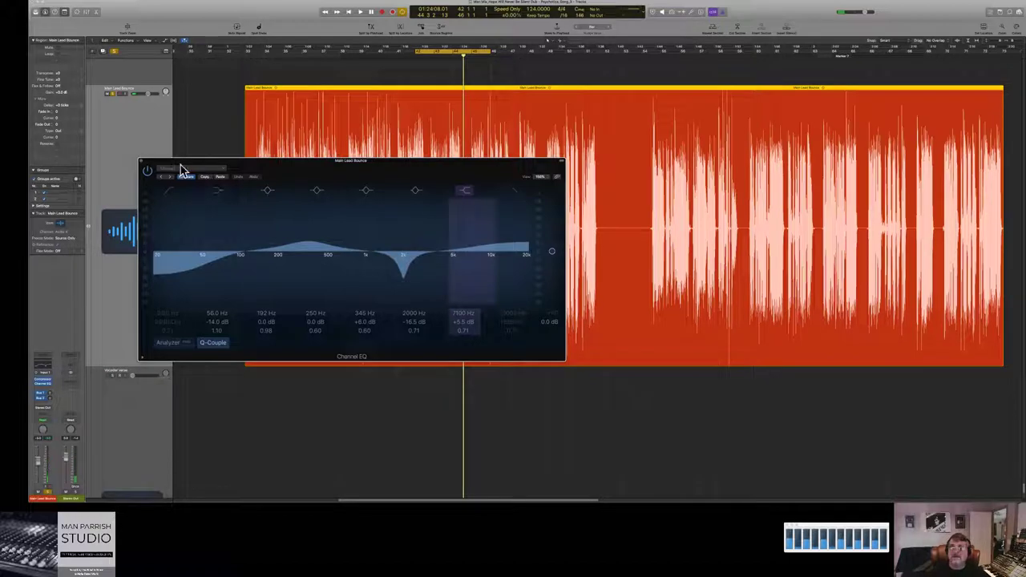
left_click(142, 161)
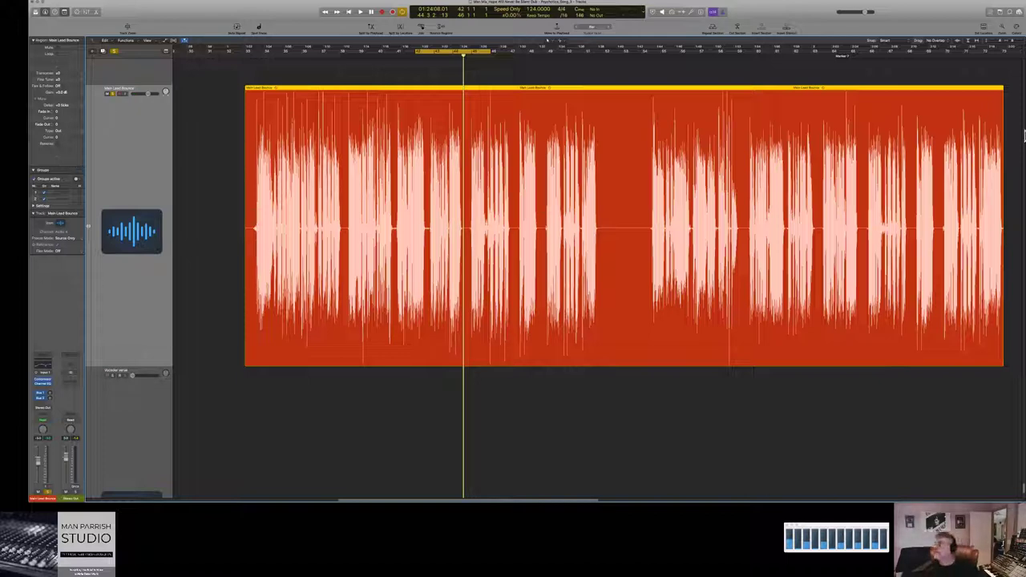
Step: Zoom out to the whole arrangement, show regions in track colours, and select Lead_Pno
left_click_drag(1011, 47, 994, 48)
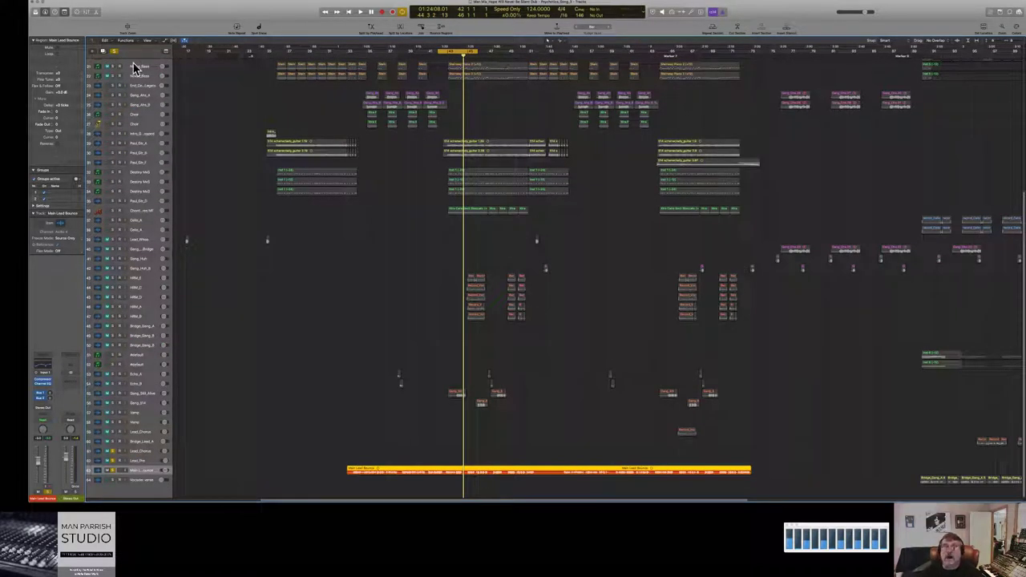
left_click(116, 51)
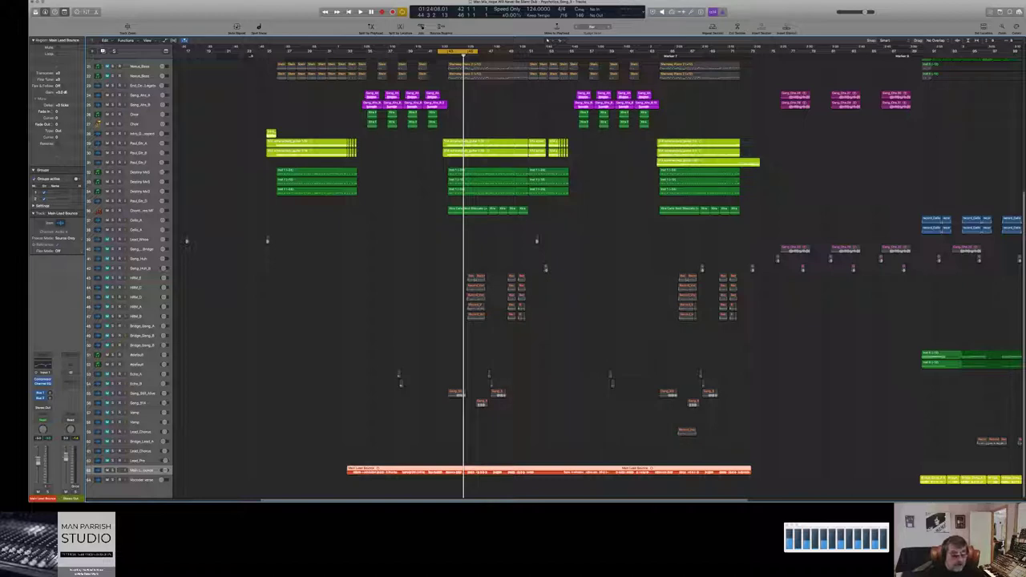
left_click(140, 460)
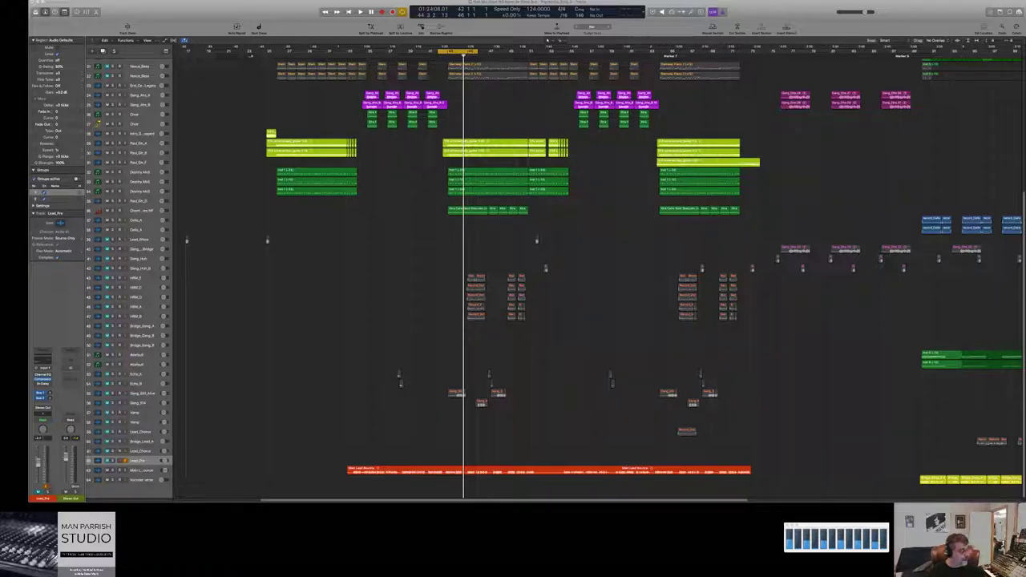
Step: Move the cycle start earlier, extend its end further right, and play from the new start
key("space")
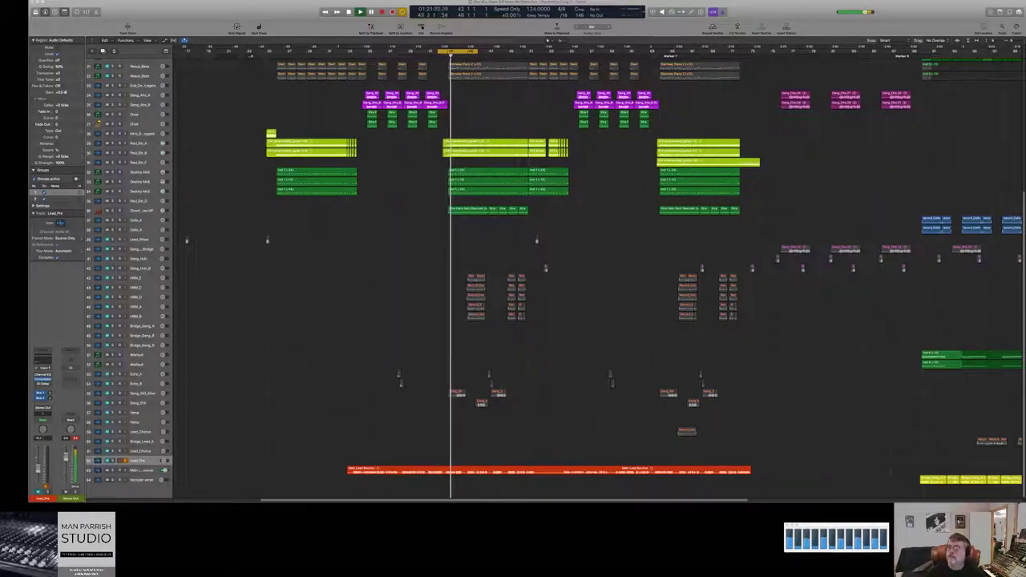
left_click(444, 50)
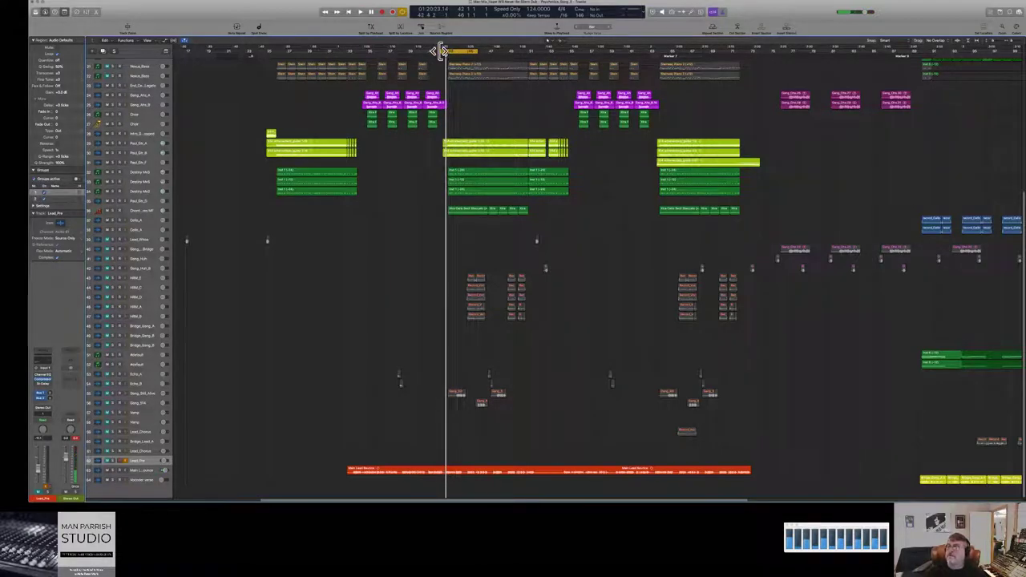
left_click_drag(439, 50, 347, 70)
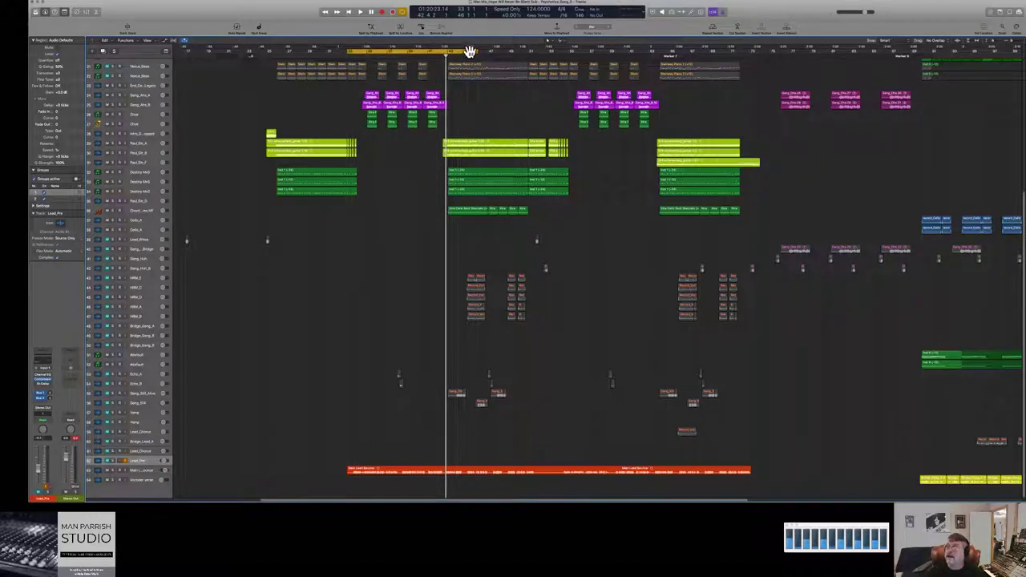
left_click_drag(476, 51, 755, 70)
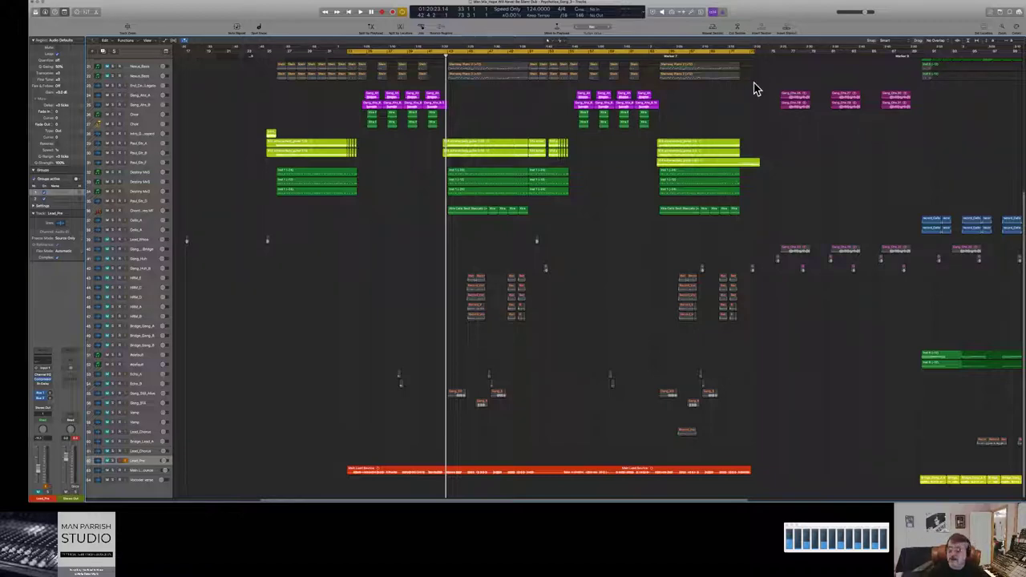
key("space")
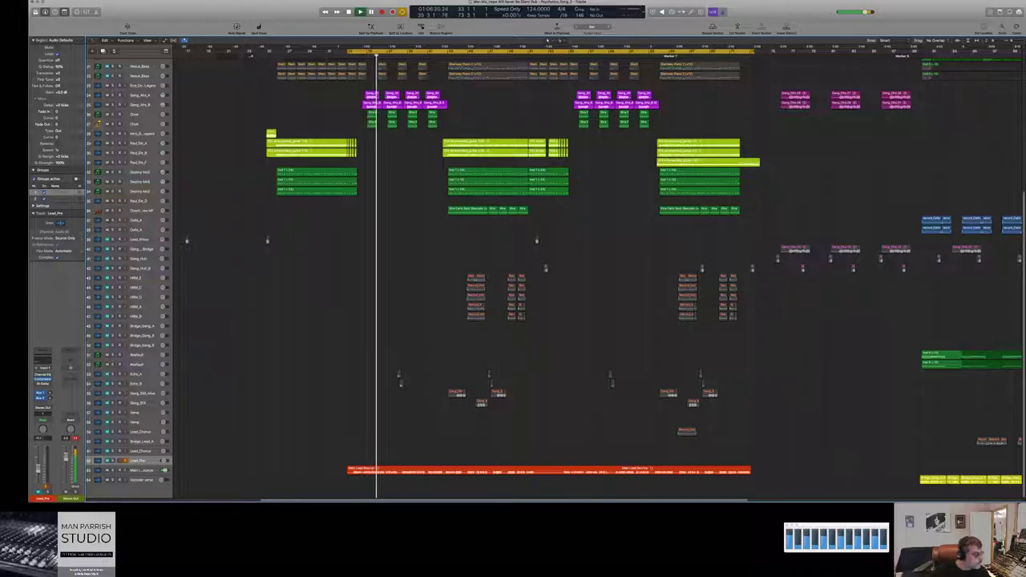
Step: Select the Choir track, zoom to fit its regions, then zoom back out to the full arrangement
left_click(140, 114)
scroll(178, 112, "up", 1)
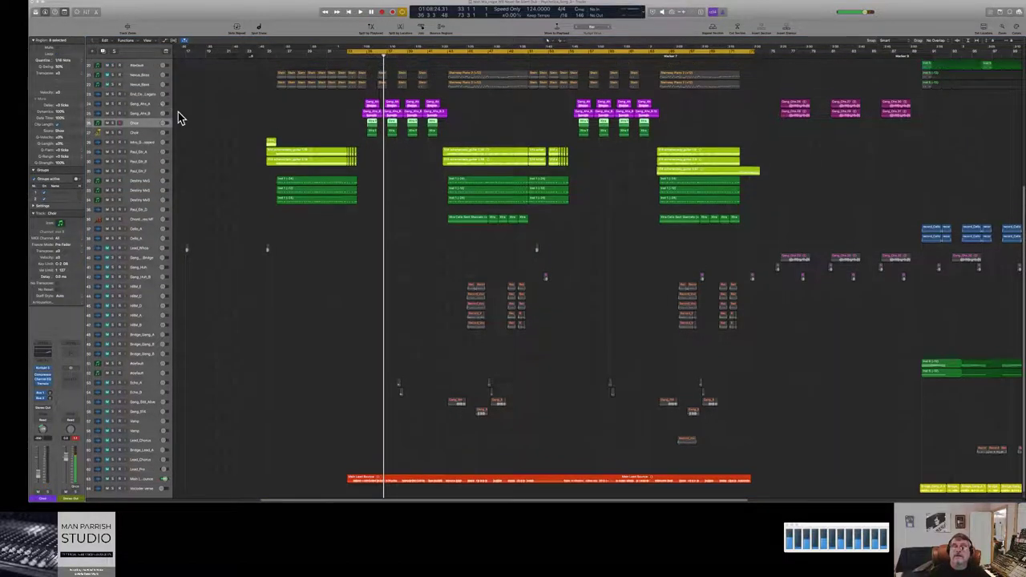
scroll(178, 114, "up", 6)
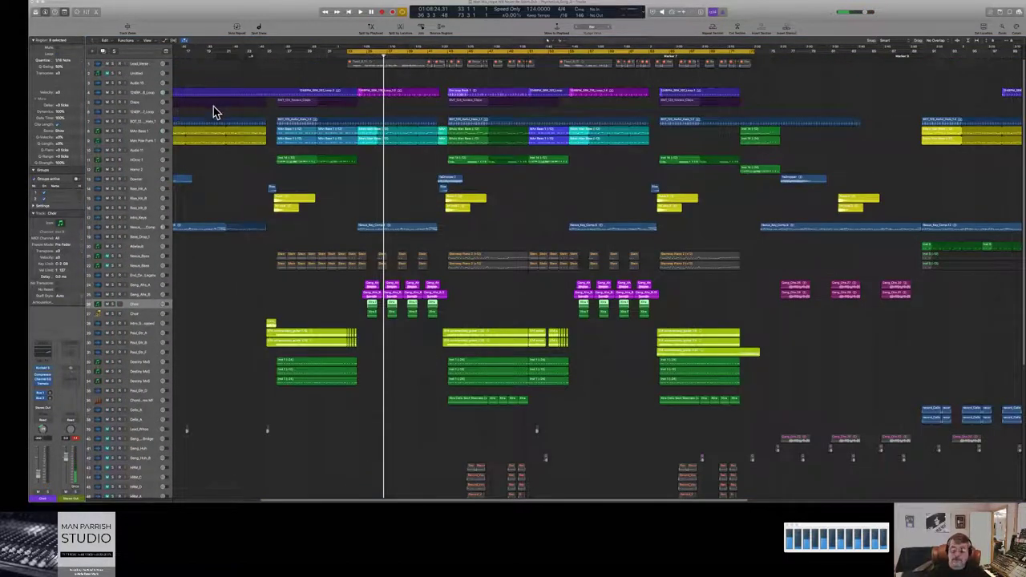
key("z")
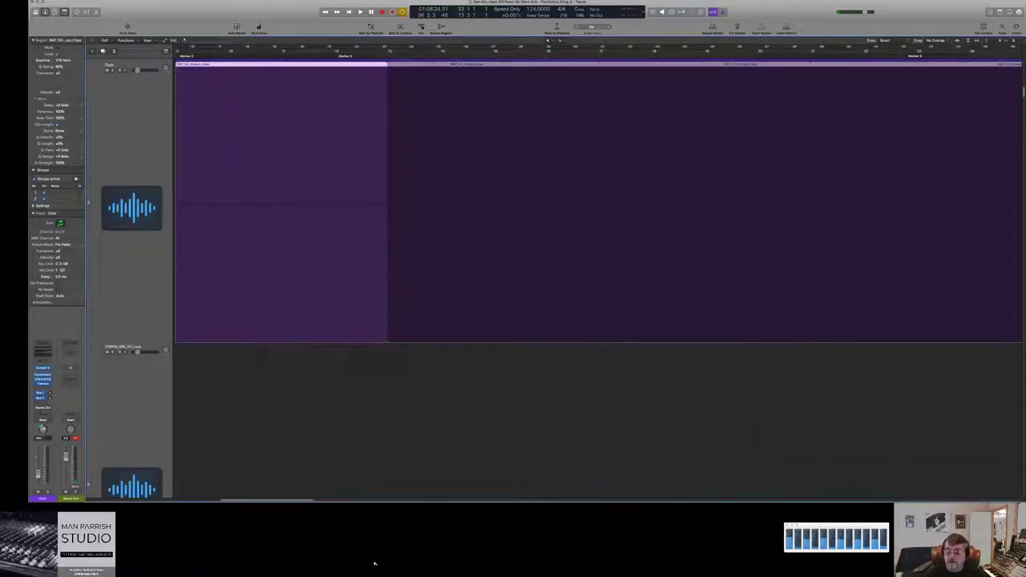
key("z")
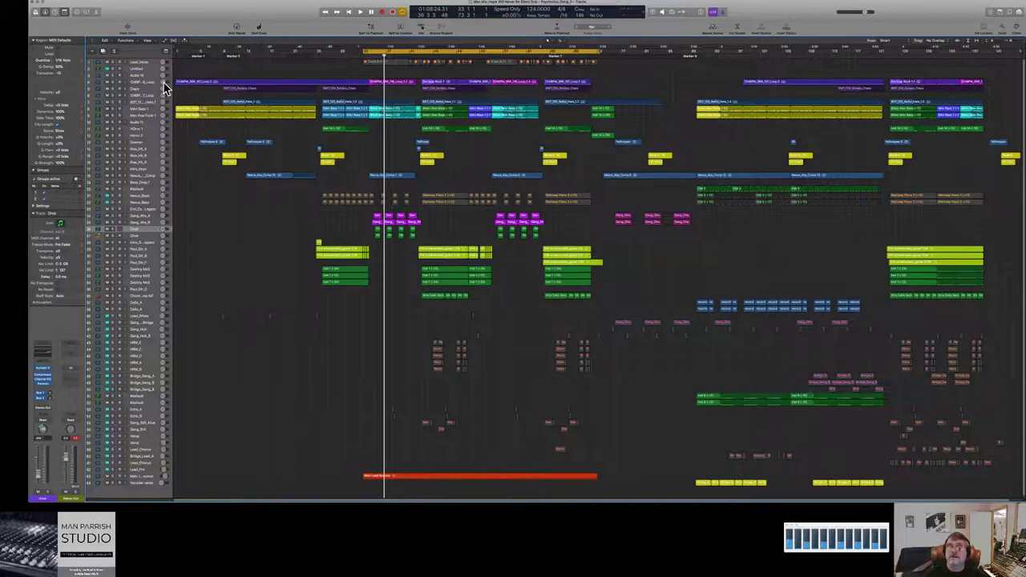
Step: Restart playback from the cycle start and zoom the timeline in horizontally
key("space")
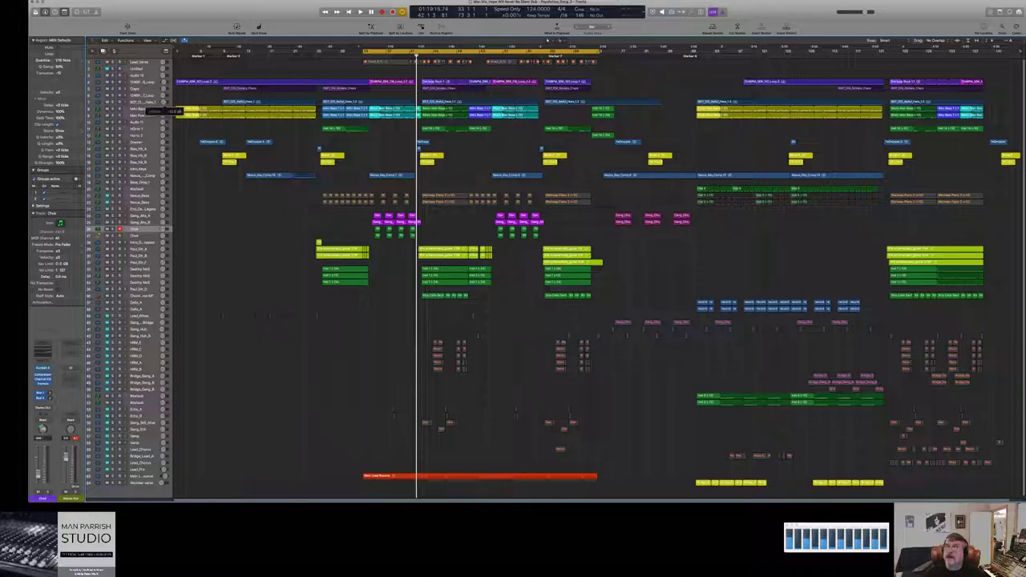
key("space")
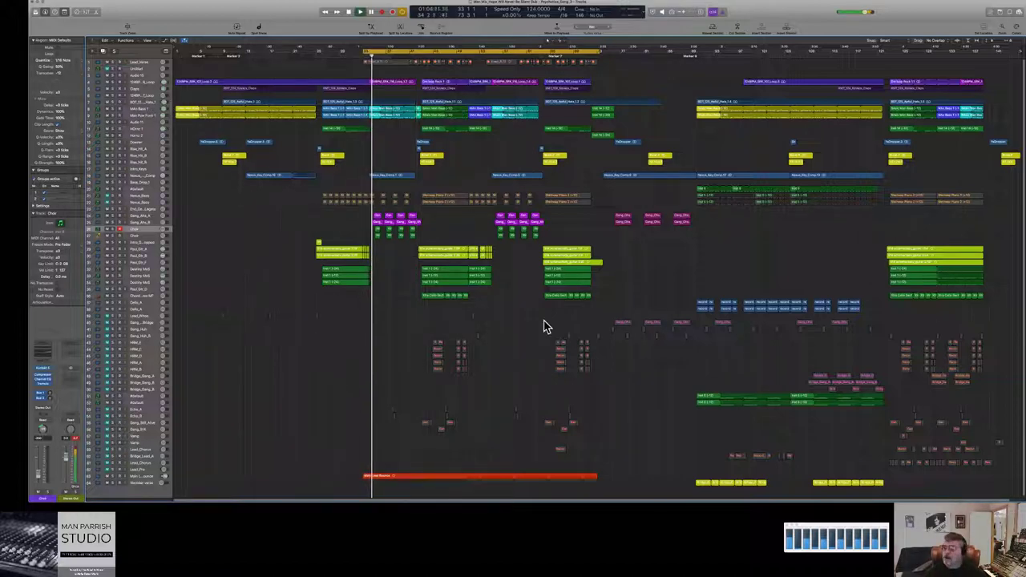
left_click(1013, 46)
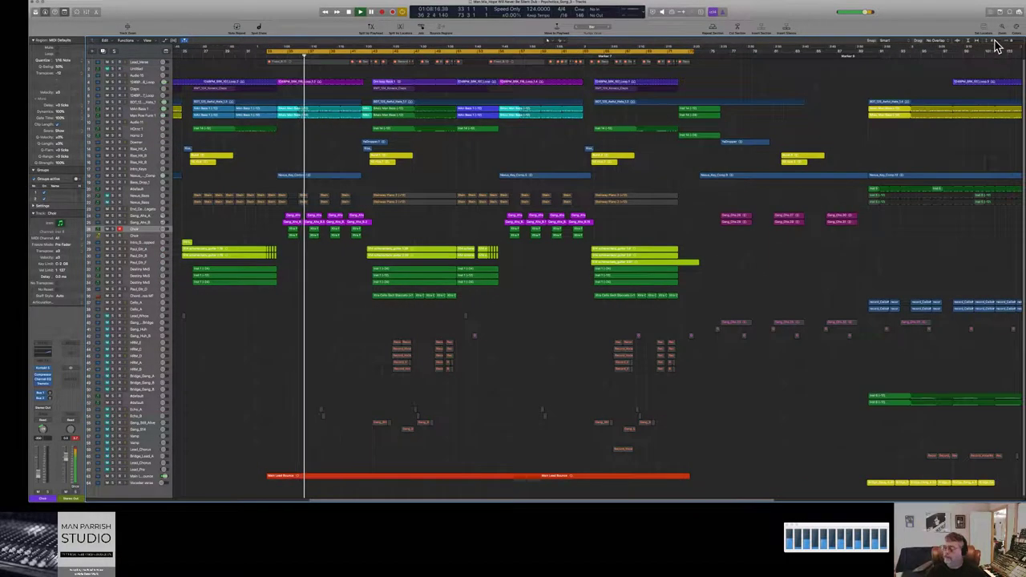
Step: Make the track lanes taller and scroll through the arrangement's tracks
left_click(998, 44)
scroll(941, 227, "down", 10)
scroll(941, 226, "down", 15)
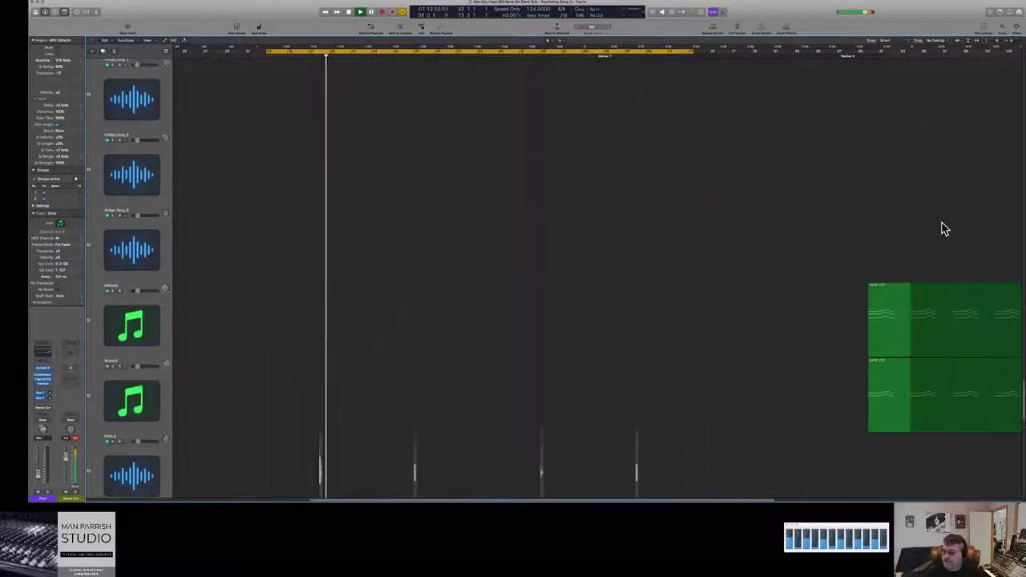
scroll(942, 228, "down", 5)
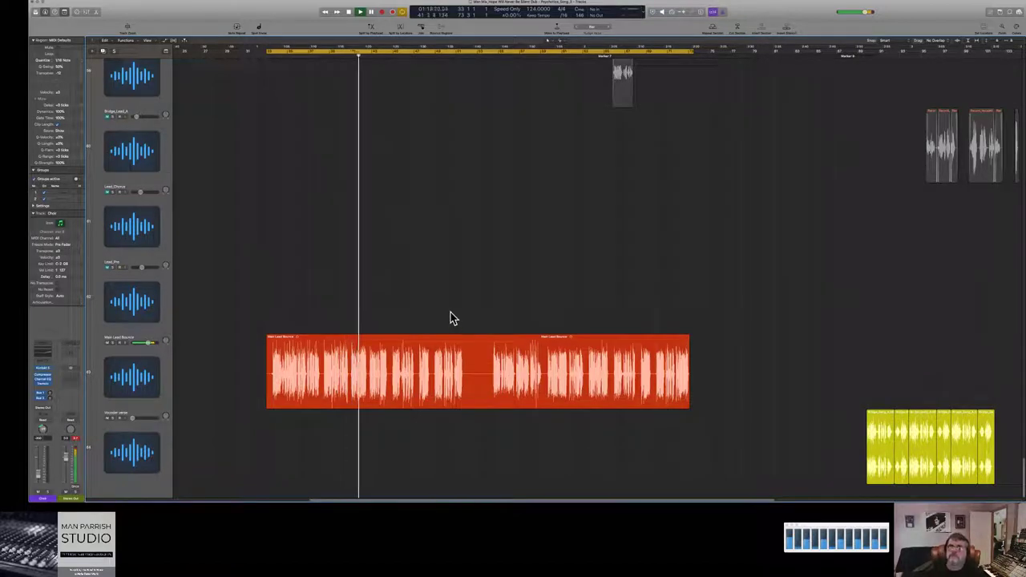
scroll(393, 281, "down", 10)
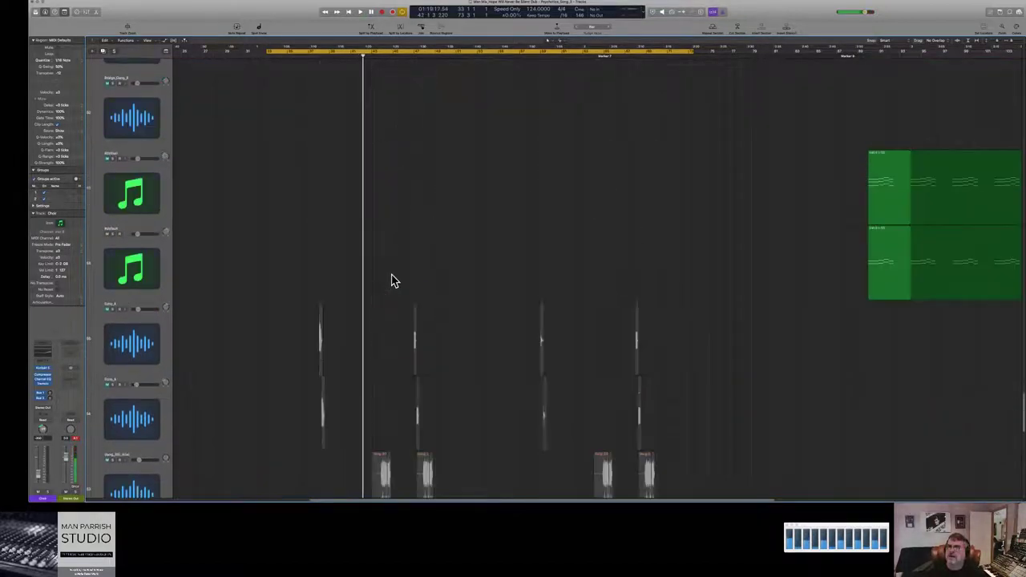
scroll(334, 98, "up", 10)
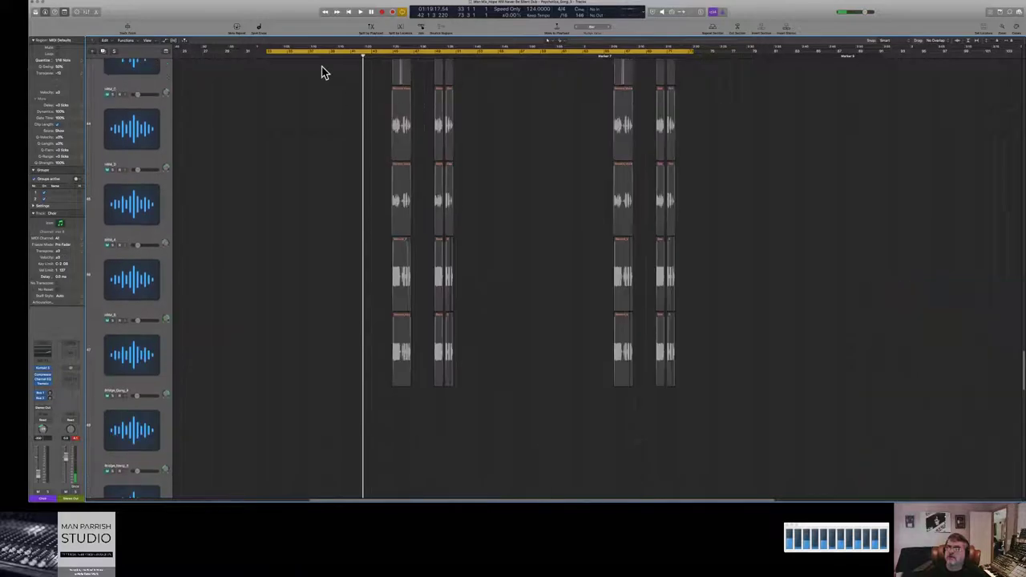
scroll(322, 72, "up", 10)
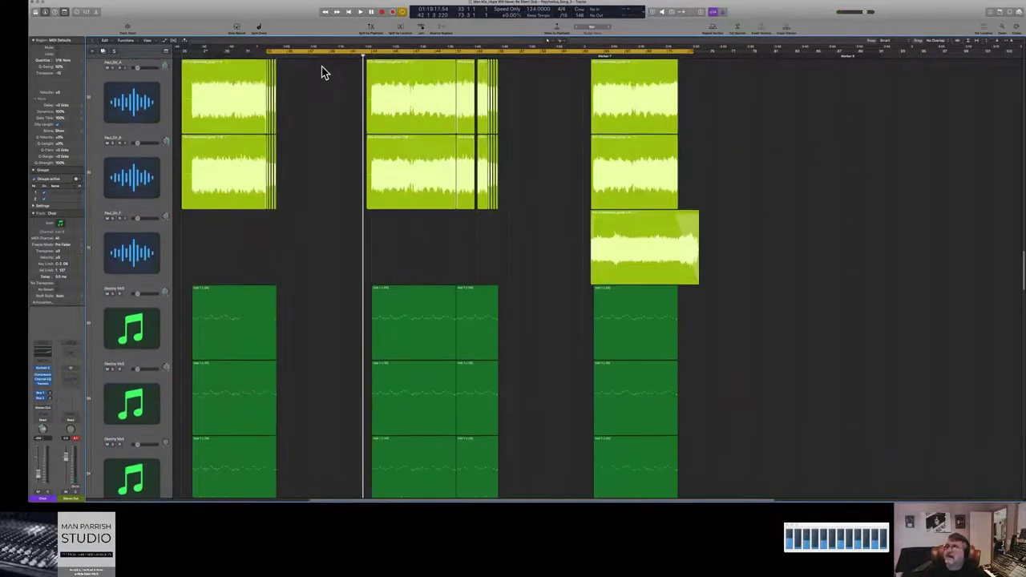
scroll(322, 72, "up", 10)
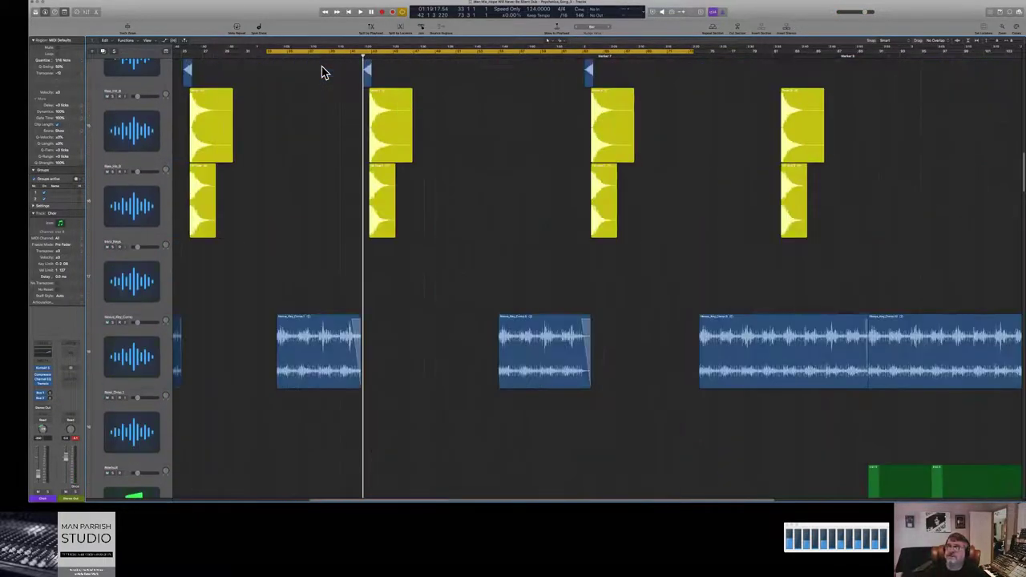
scroll(322, 72, "up", 10)
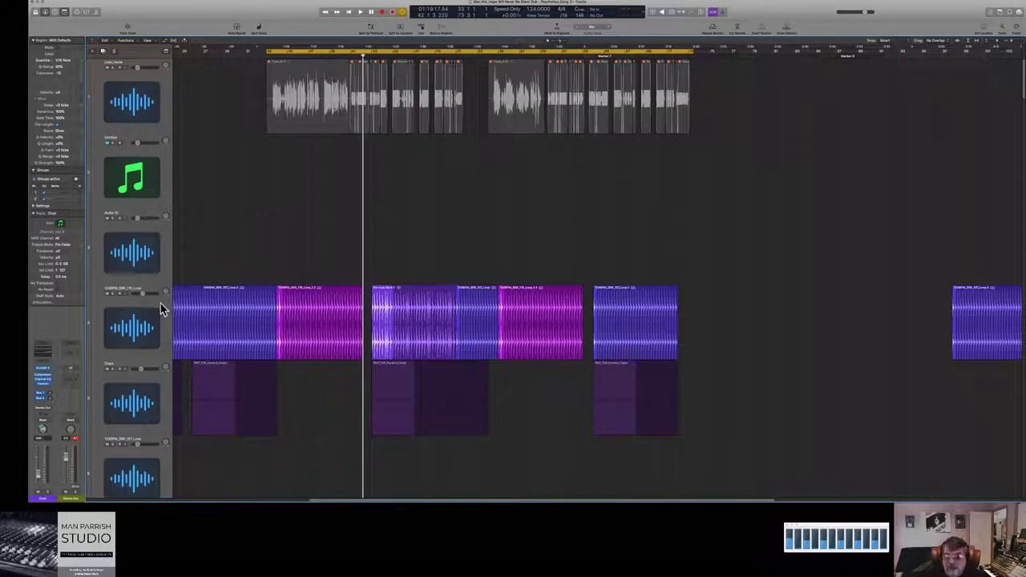
Step: Show automation lanes, play from the cycle start, and shift the cycle range slightly later
left_click(173, 41)
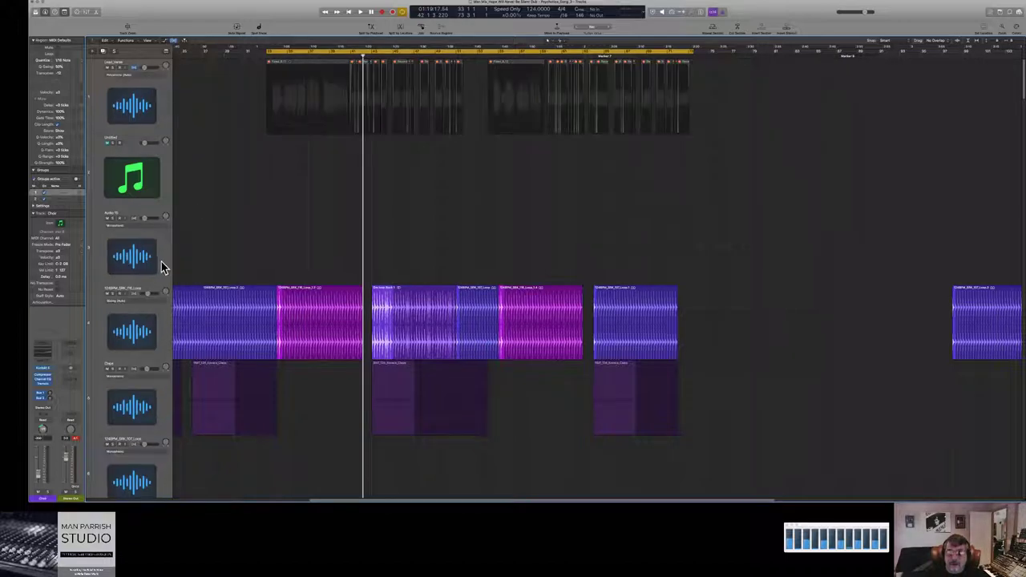
left_click(135, 295)
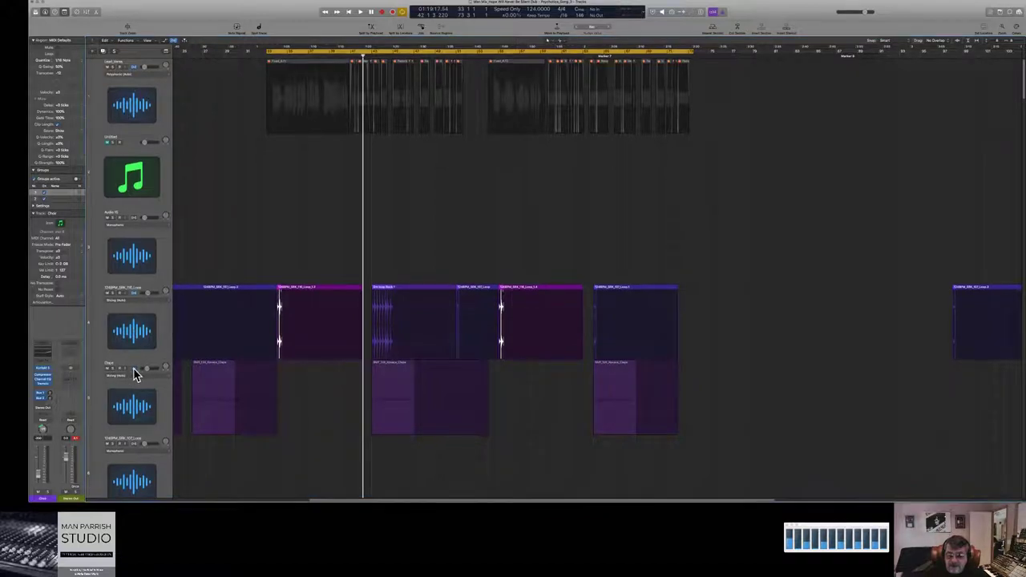
scroll(133, 369, "down", 3)
scroll(132, 365, "down", 1)
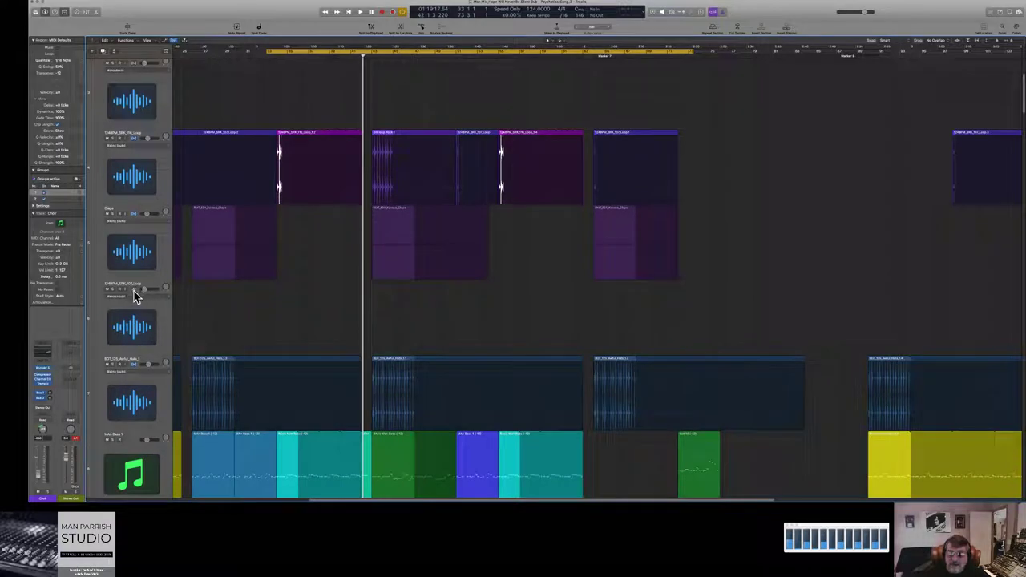
scroll(155, 323, "down", 3)
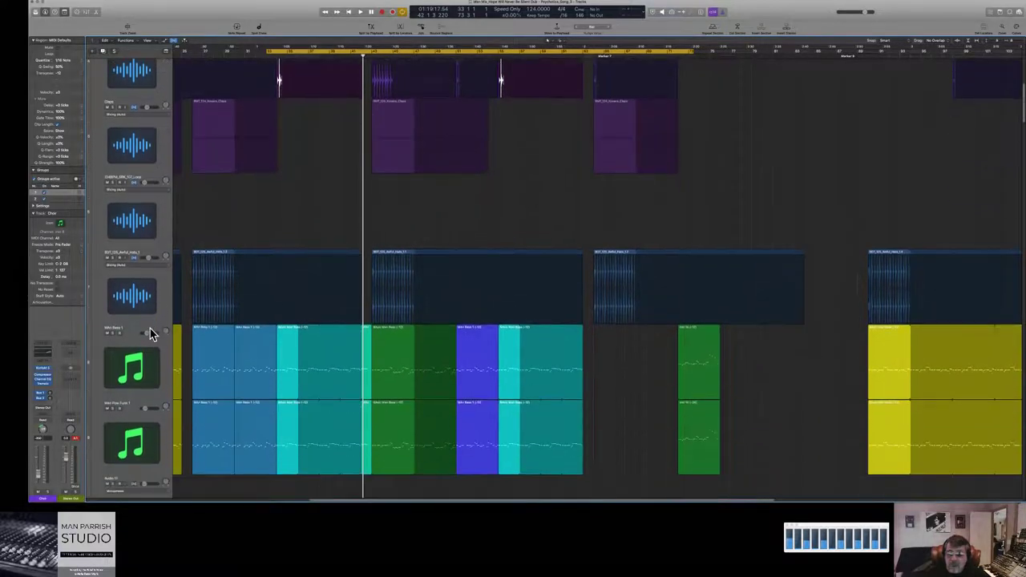
key("space")
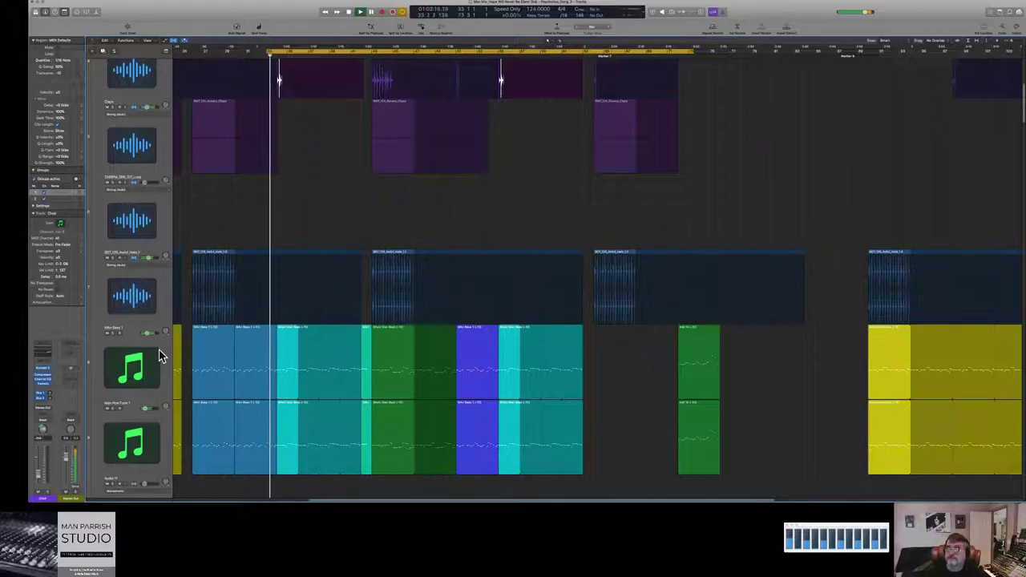
scroll(265, 236, "up", 6)
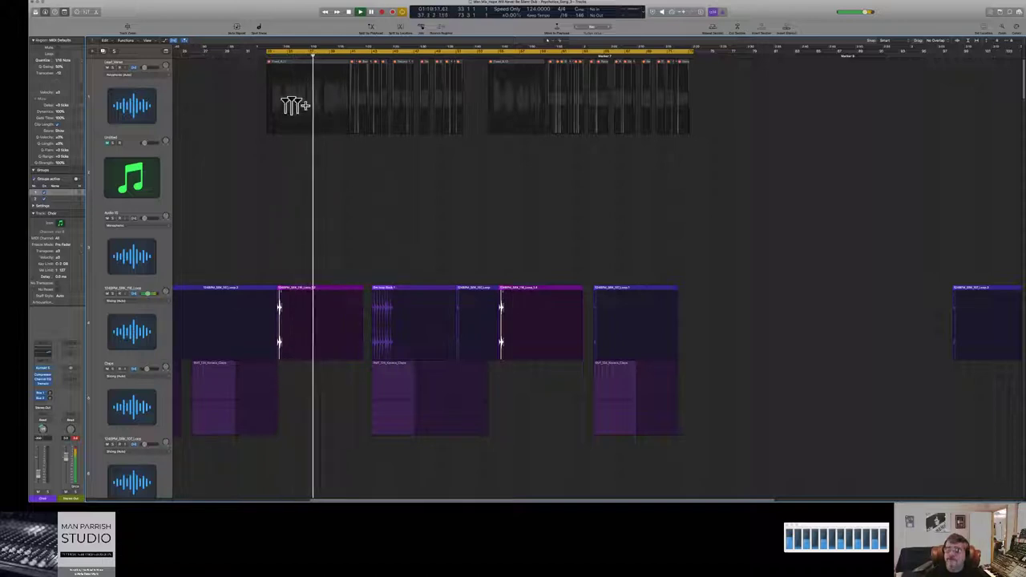
left_click_drag(282, 50, 292, 51)
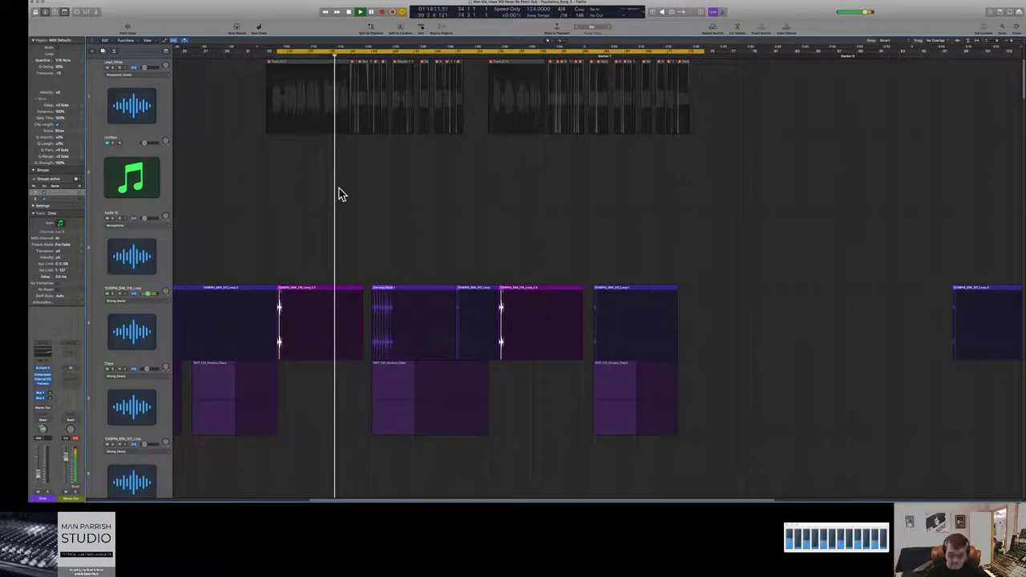
Step: Zoom out to the whole arrangement, briefly show and hide the compressor Smart Controls, and restart playback
key("z")
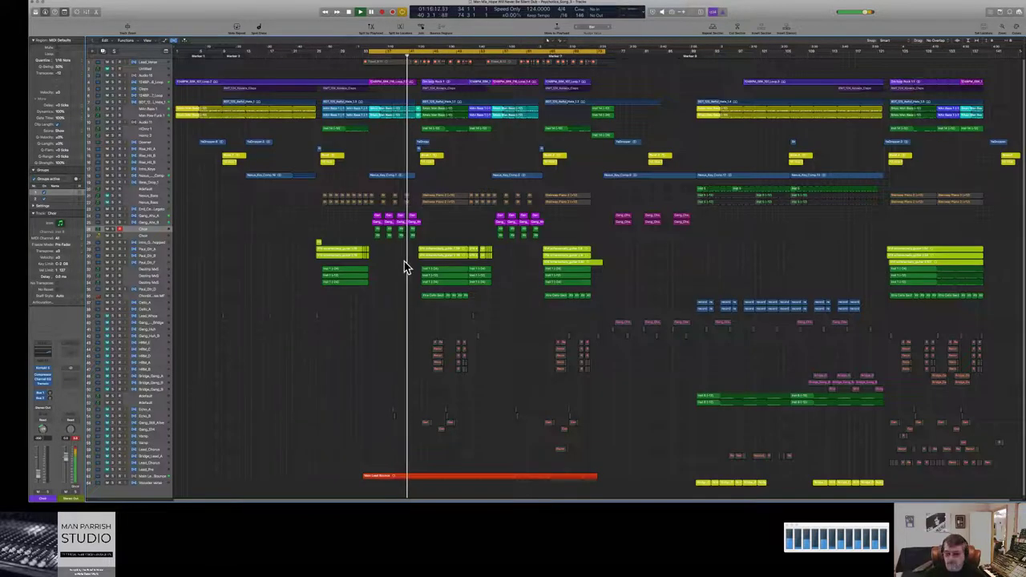
key("b")
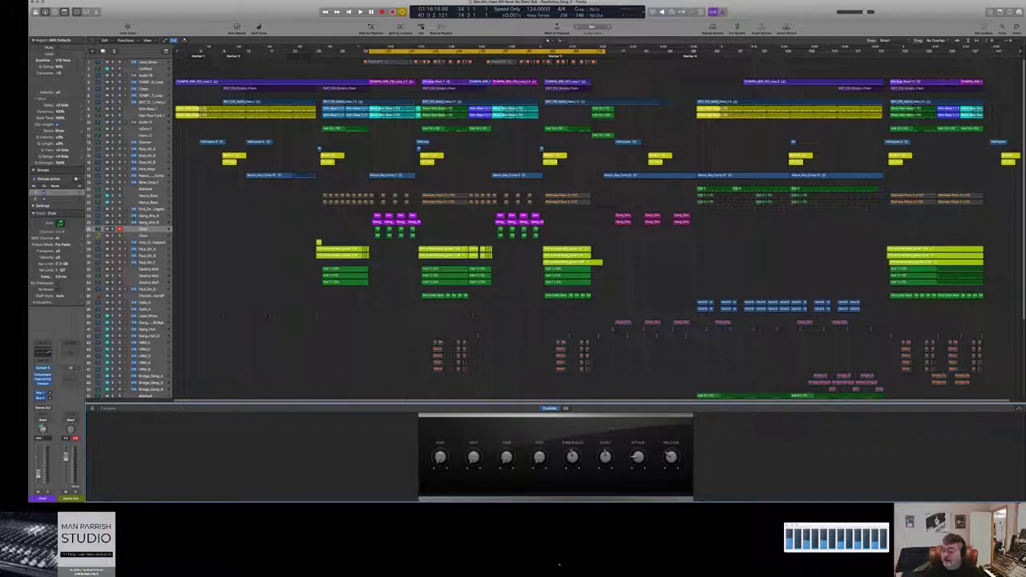
key("b")
key("space")
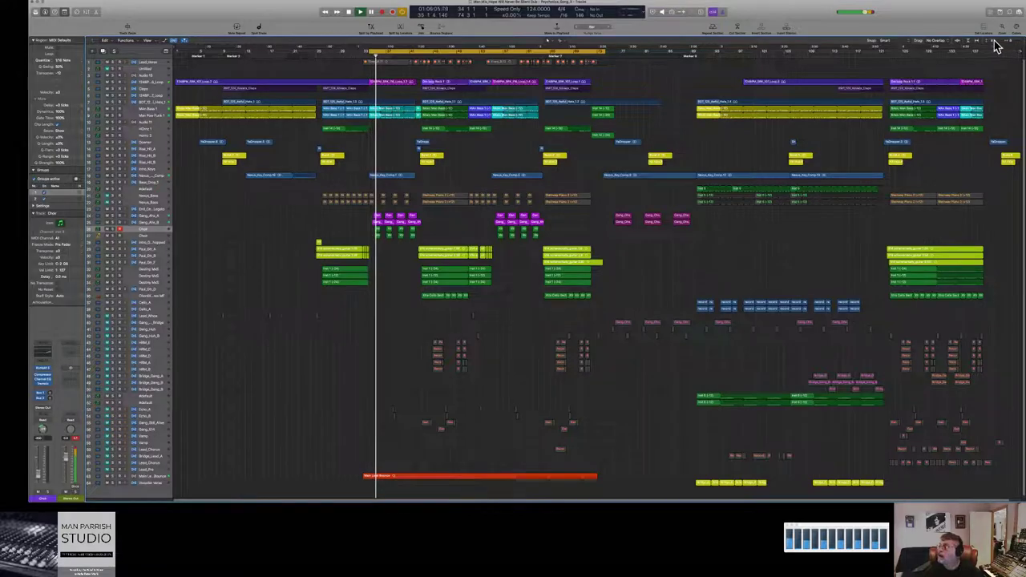
Step: Make the track lanes taller and scroll down to the red Main Lead Bounce region
left_click(996, 44)
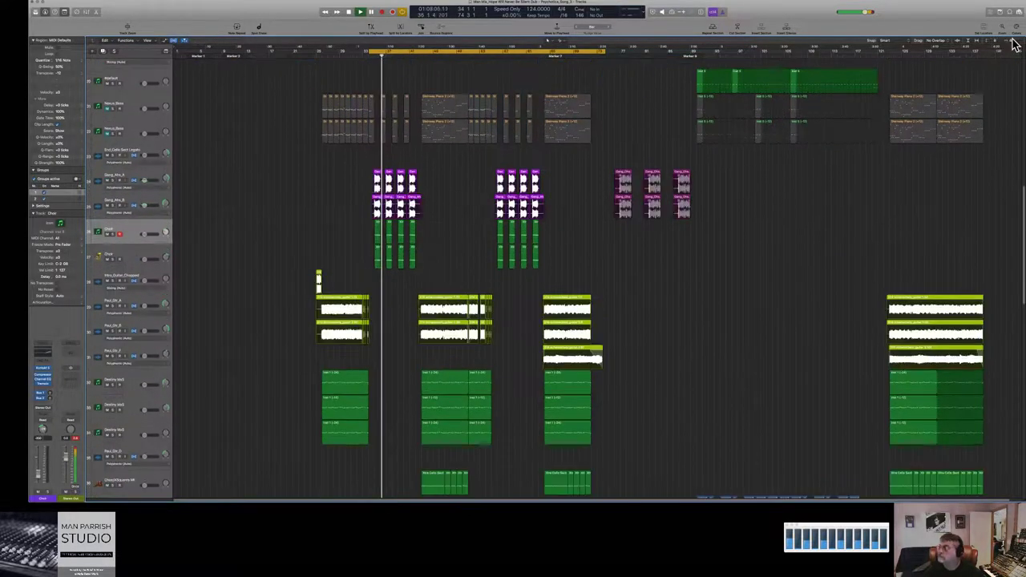
left_click(1008, 42)
left_click(992, 44)
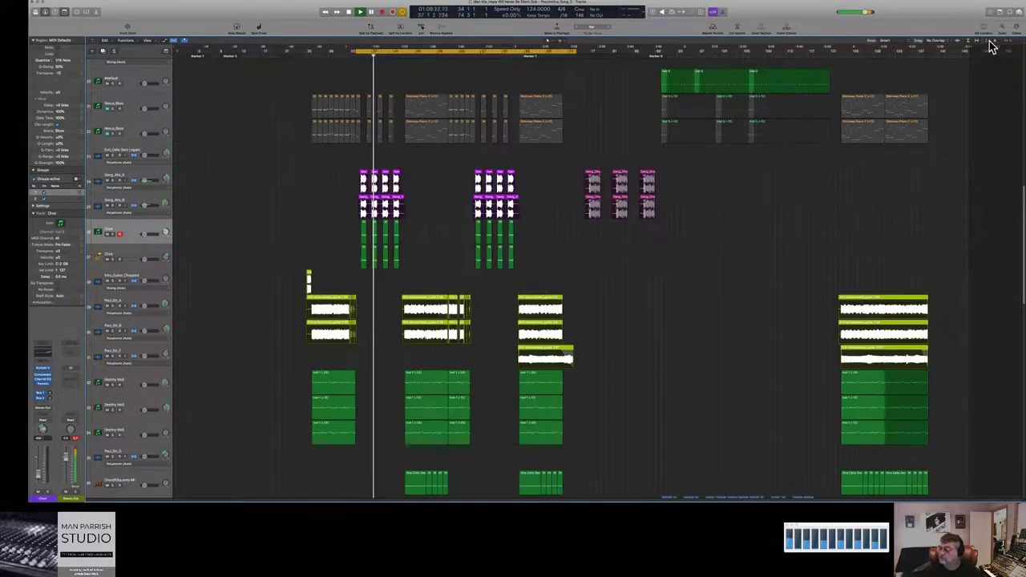
scroll(742, 259, "down", 15)
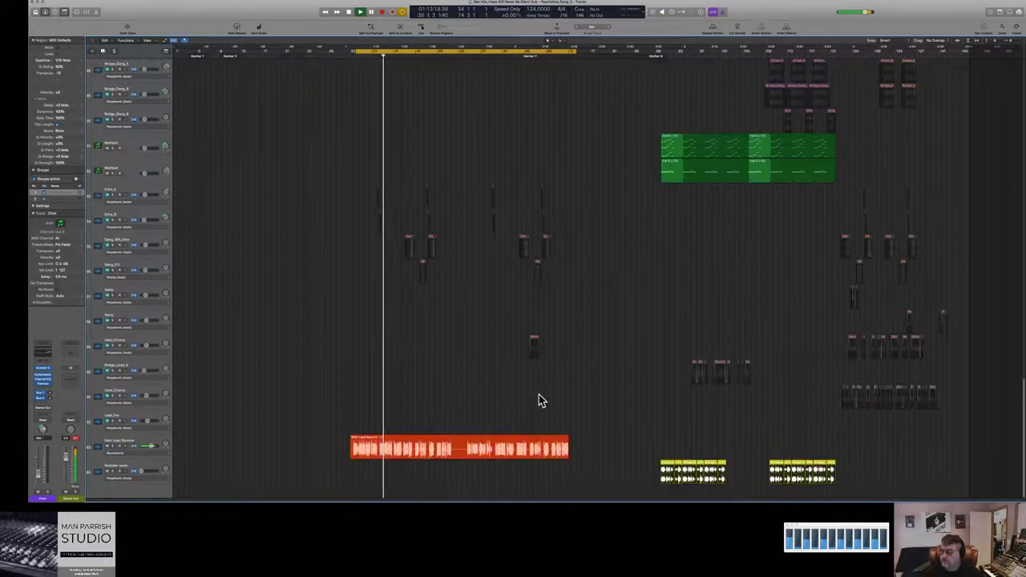
Step: Zoom to fit the Main Lead Bounce region, make its track the active channel, and stop playback
left_click(490, 445)
key("z")
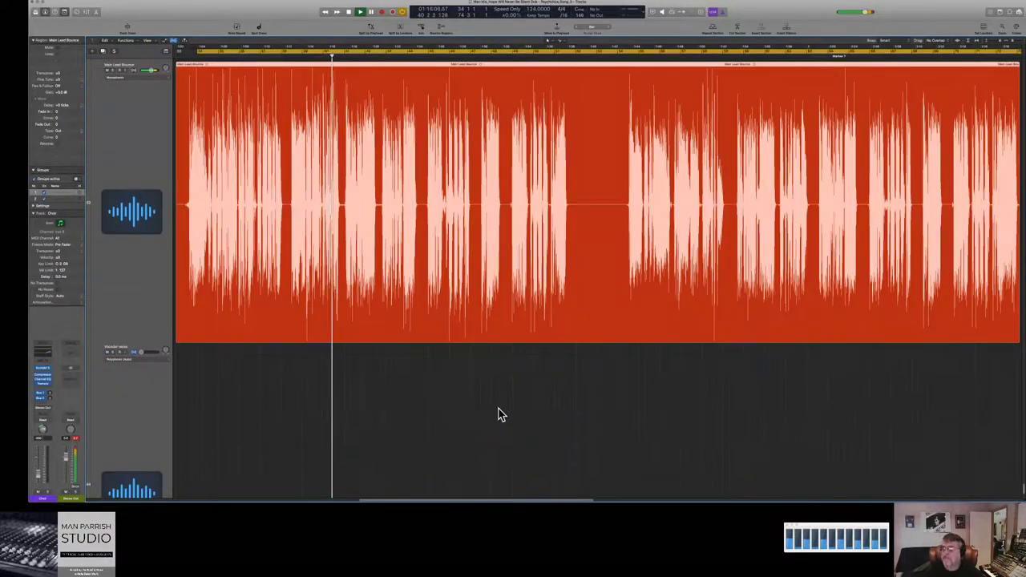
left_click(497, 415)
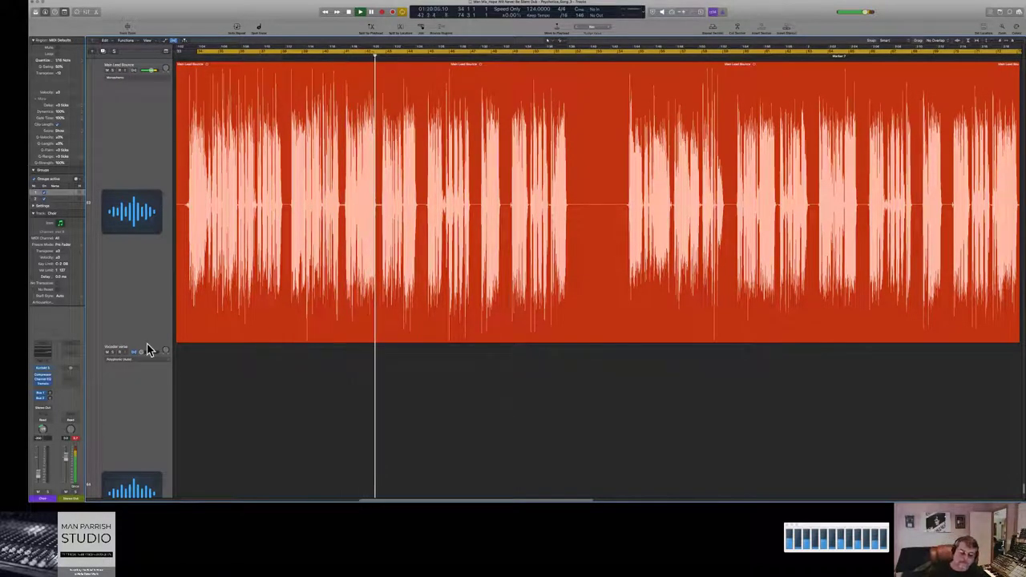
left_click(133, 218)
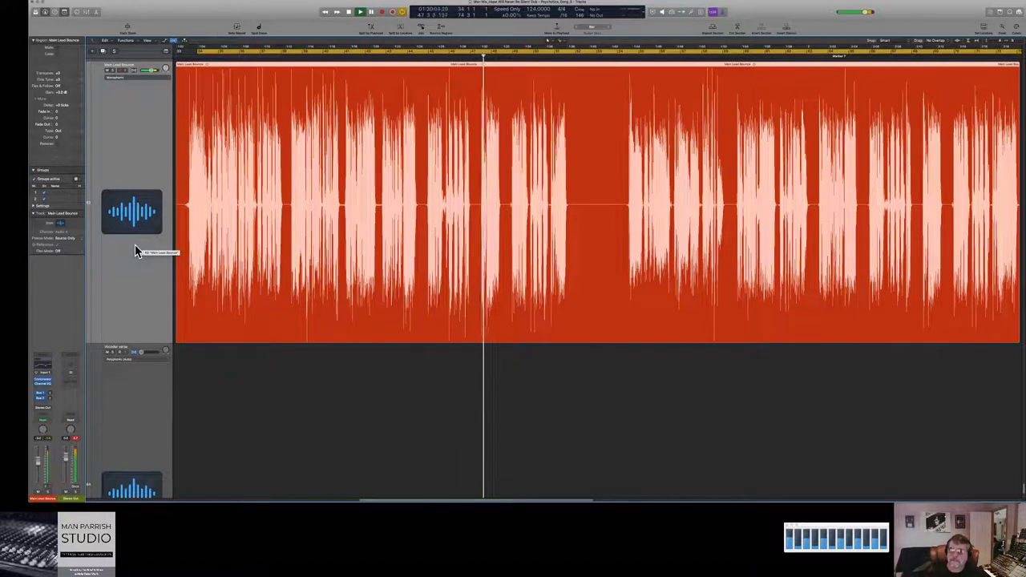
key("space")
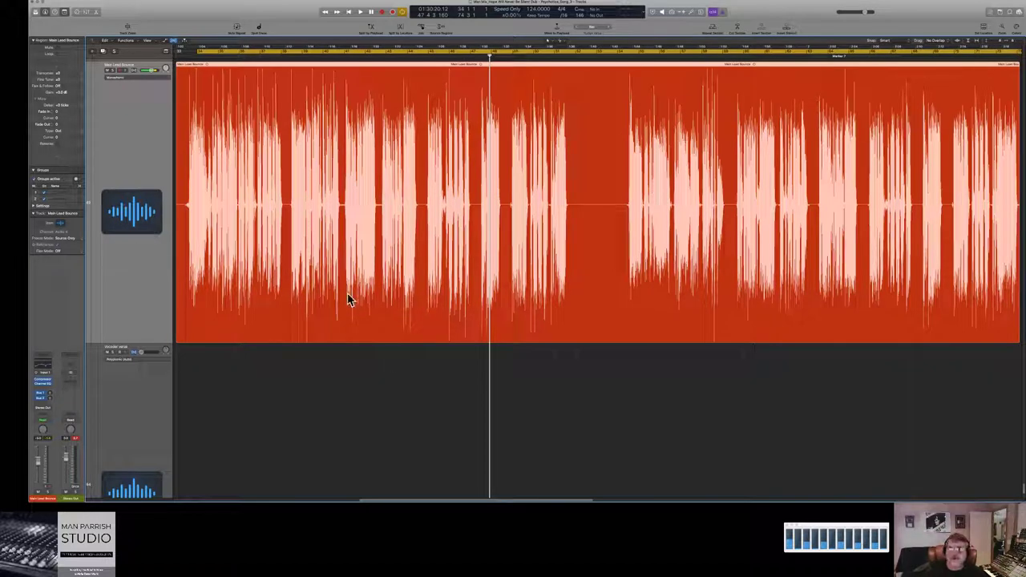
Step: Insert Audio Units > Waves > Vocal Rider (m) > Mono in an empty Audio FX slot
left_click(50, 393)
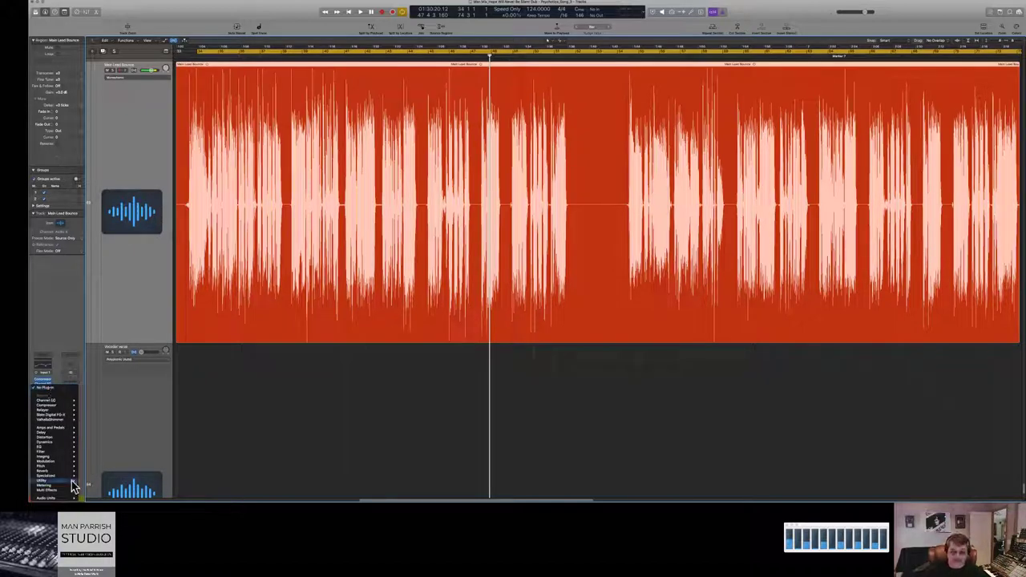
mouse_move(68, 503)
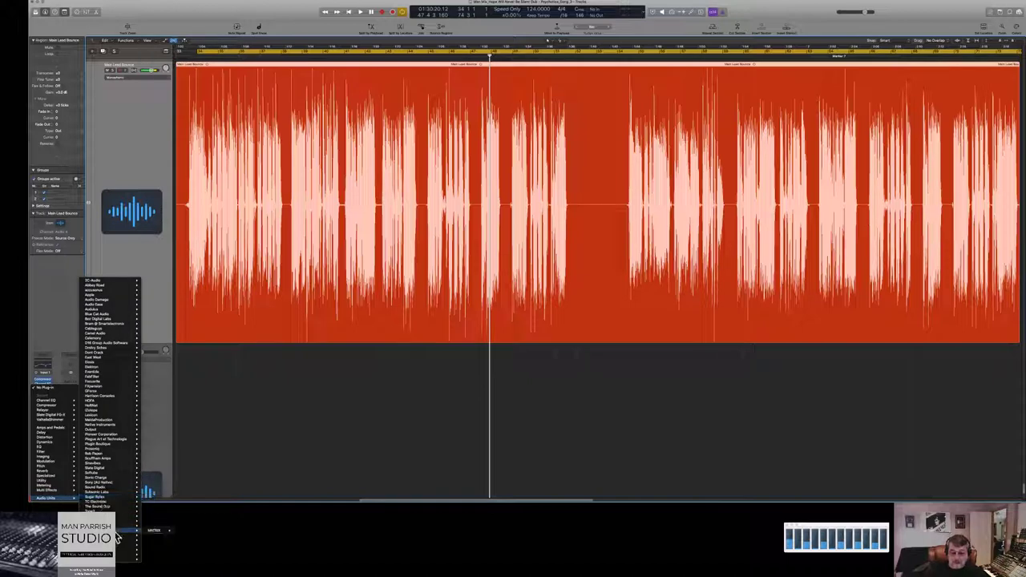
mouse_move(117, 544)
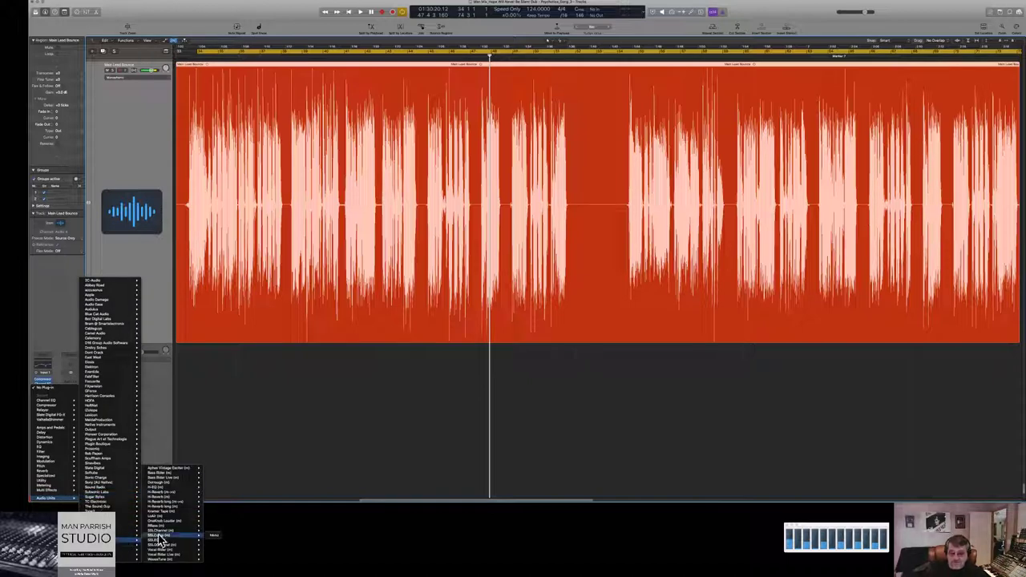
mouse_move(176, 551)
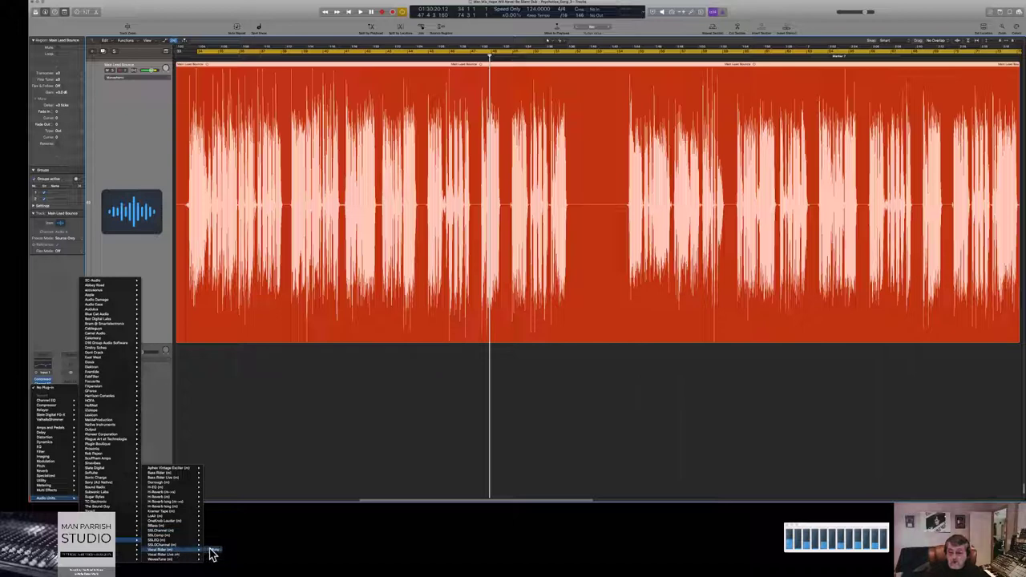
left_click(213, 551)
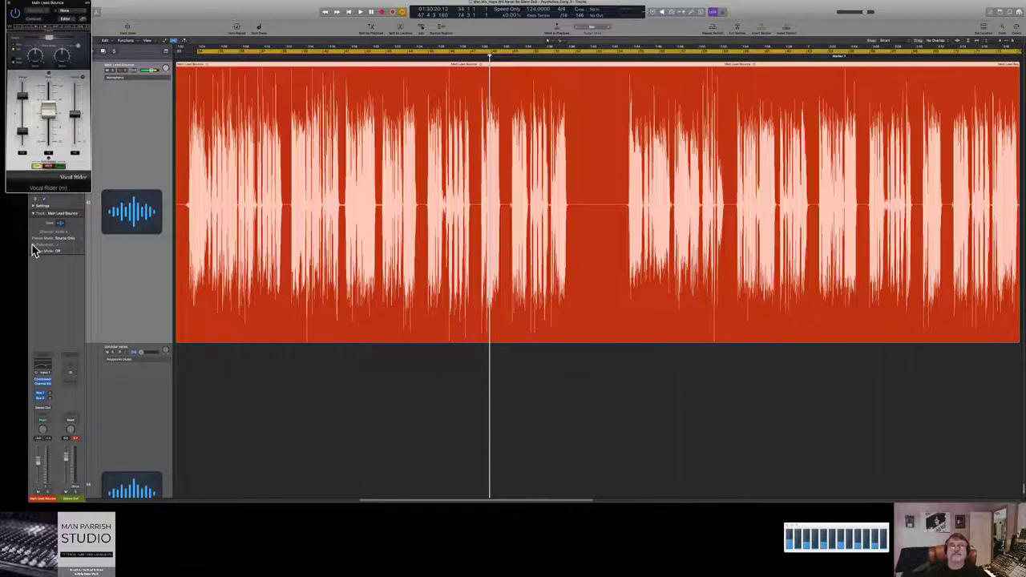
Step: Move the Vocal Rider window over the tracks and nudge its target level up slightly while playing
left_click_drag(76, 12, 166, 115)
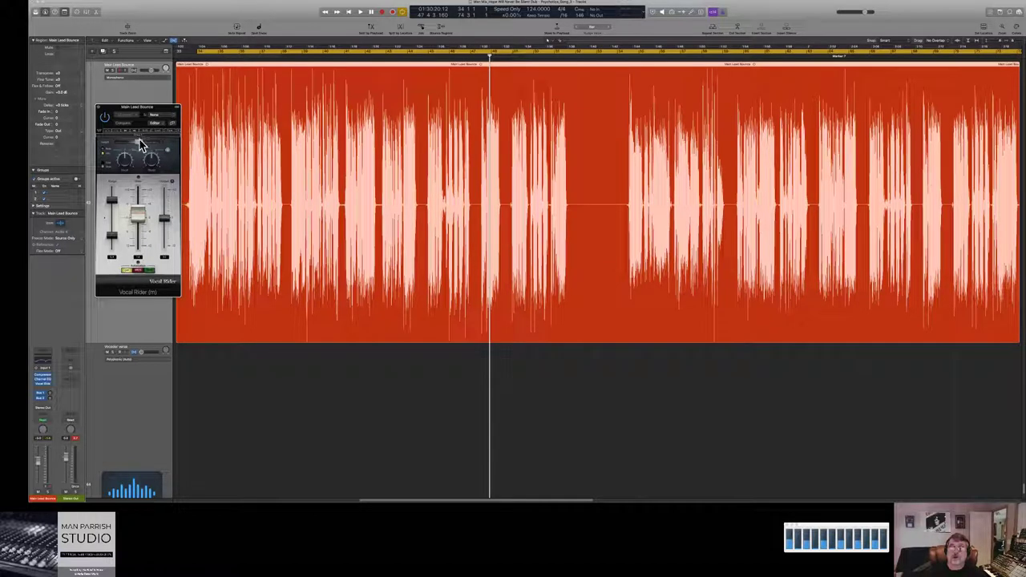
left_click_drag(138, 141, 142, 142)
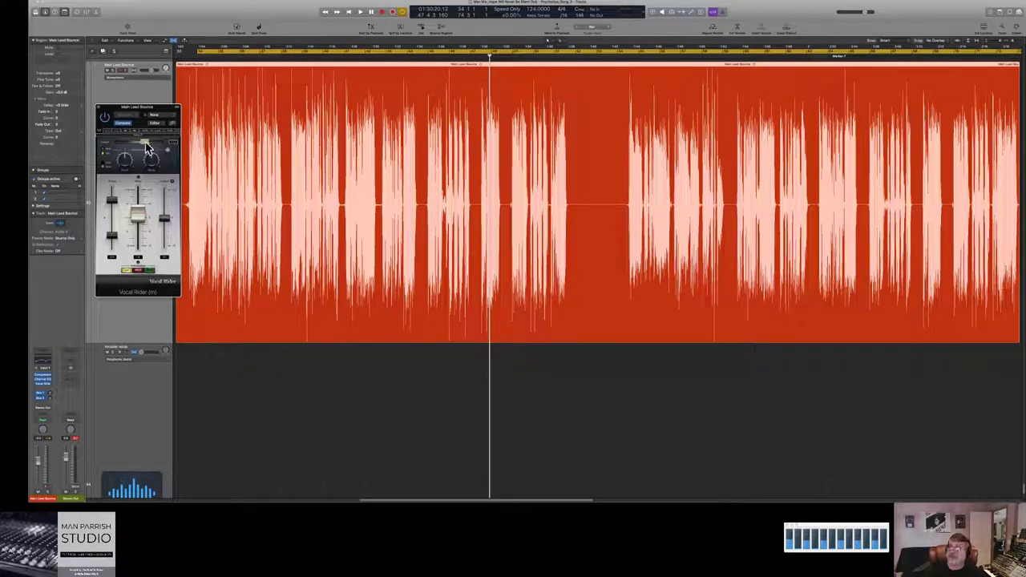
key("space")
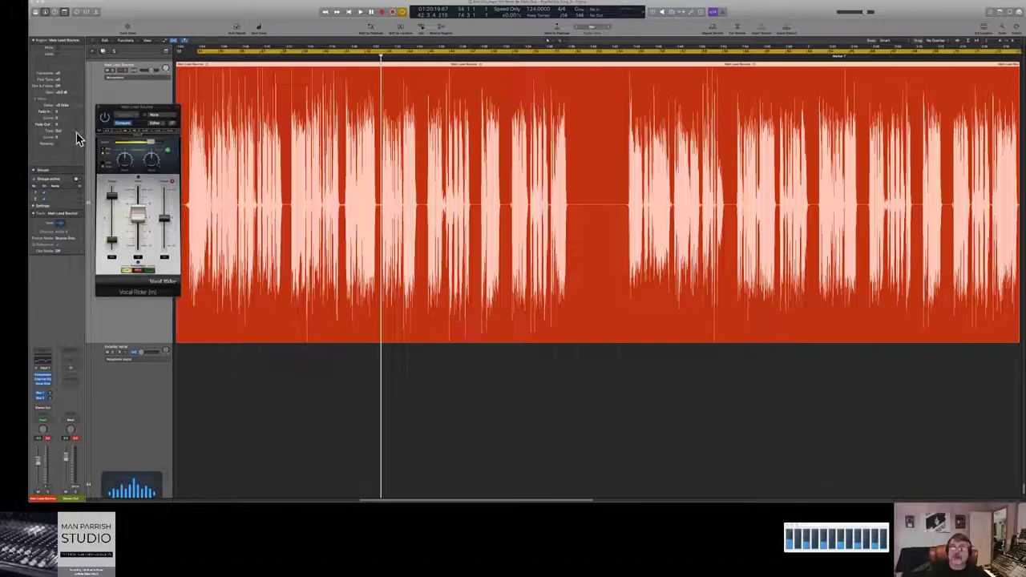
Step: Raise the Vocal Rider target level further and audition it from earlier in the vocal
left_click(360, 11)
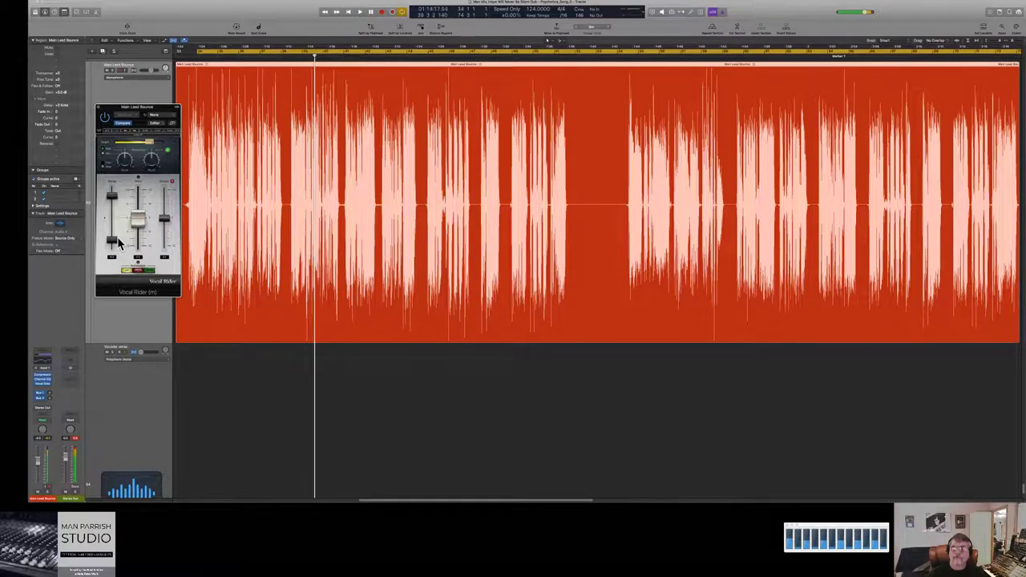
left_click_drag(121, 240, 120, 227)
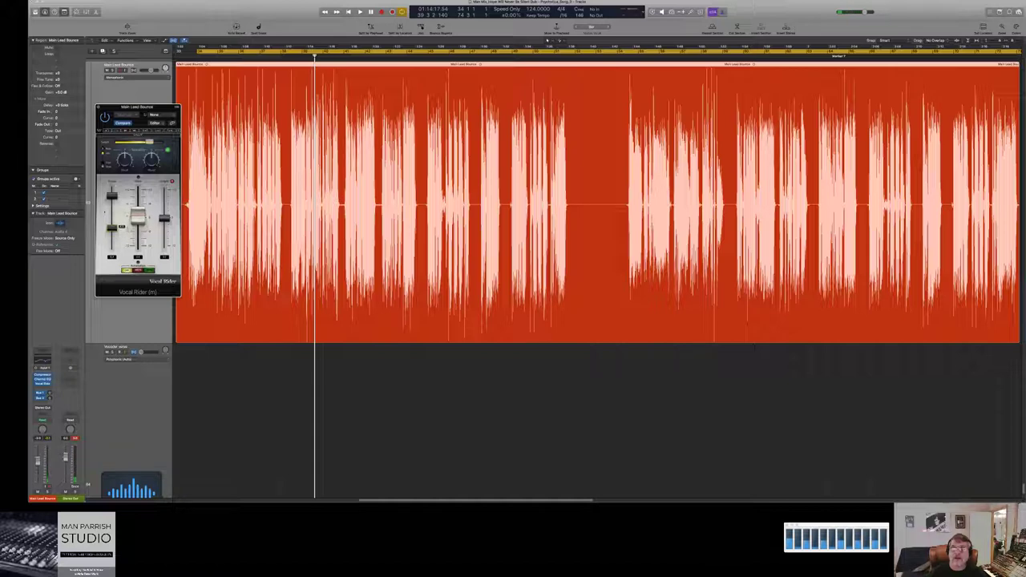
key("space")
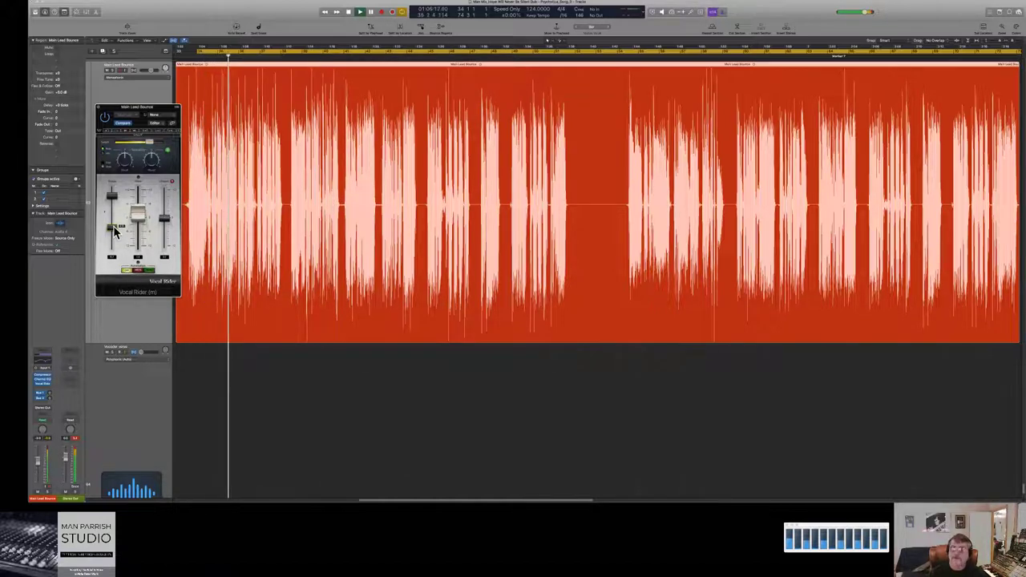
key("space")
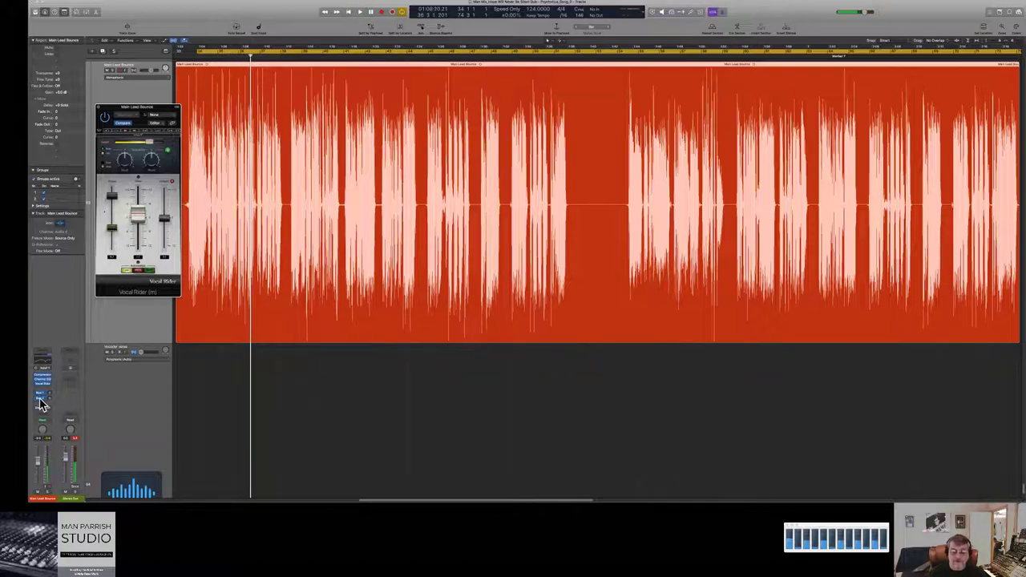
Step: Lower the Main Lead Bounce volume slightly between playbacks, then select the Lead_Pre track above
left_click(46, 445)
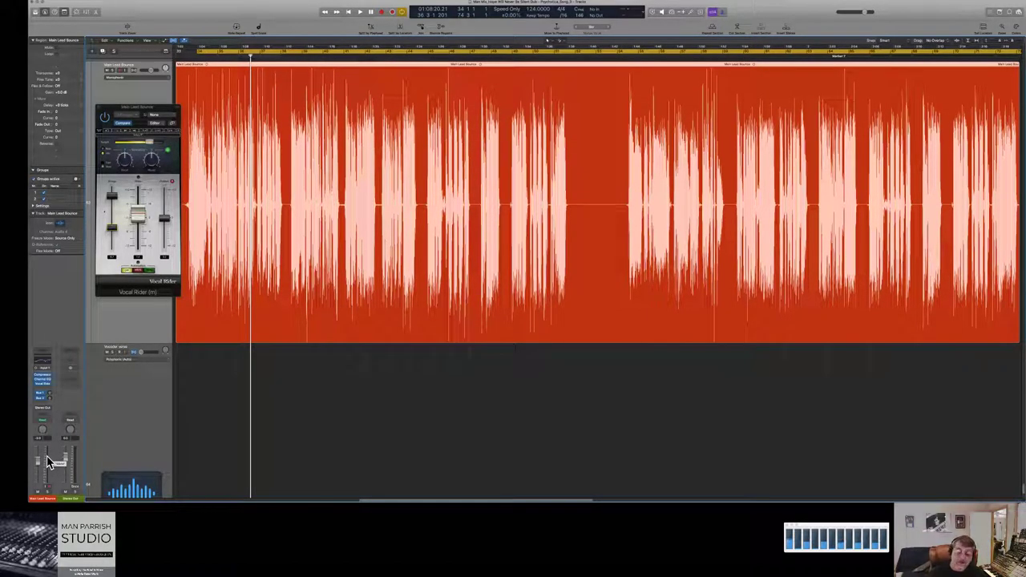
key("space")
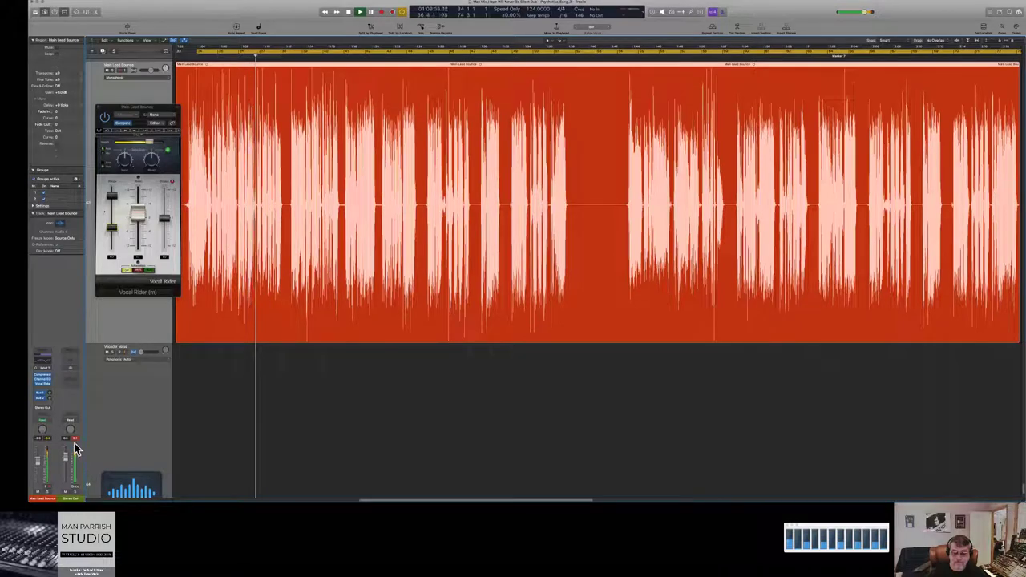
key("space")
left_click_drag(37, 460, 35, 468)
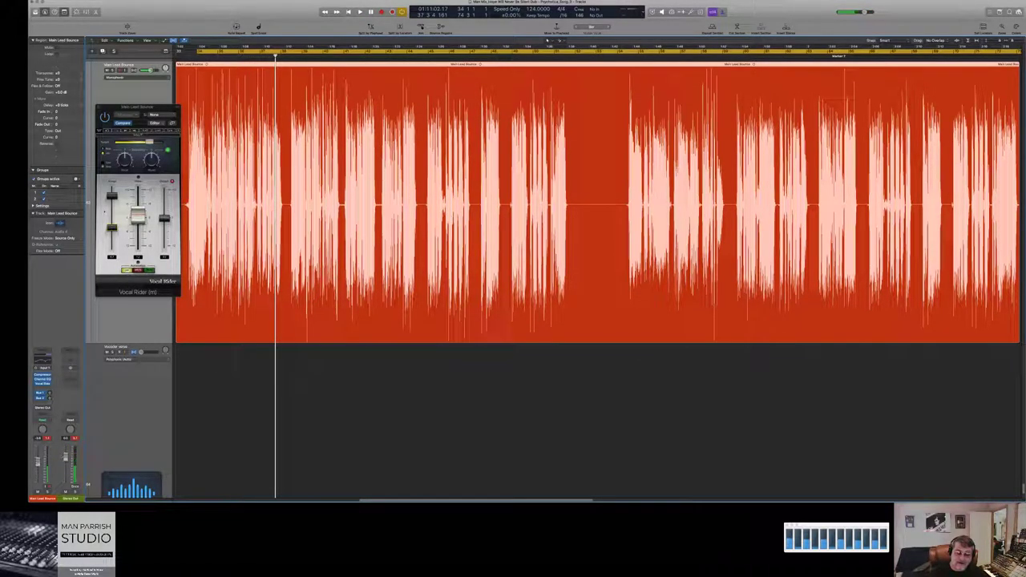
key("space")
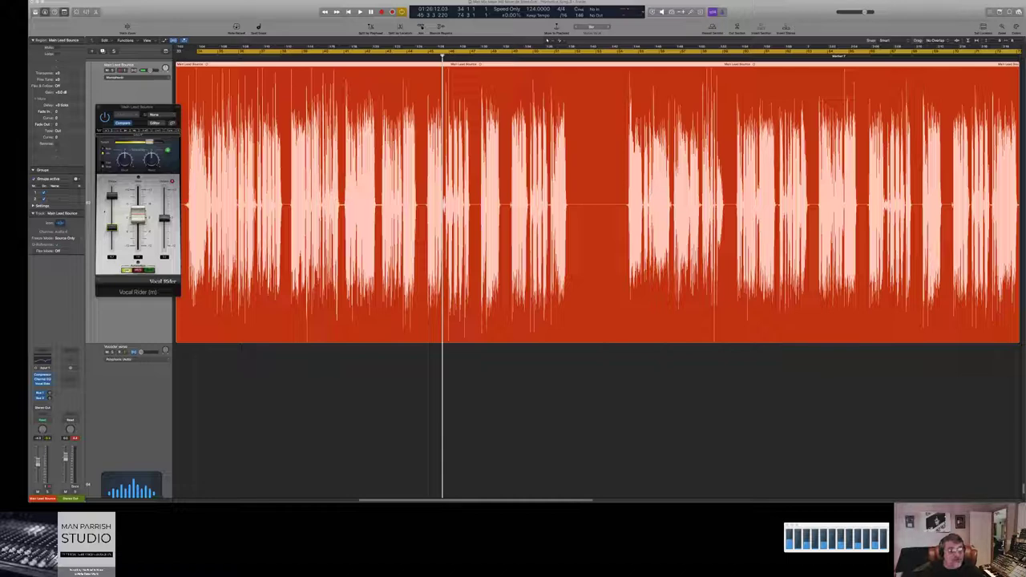
key("Up")
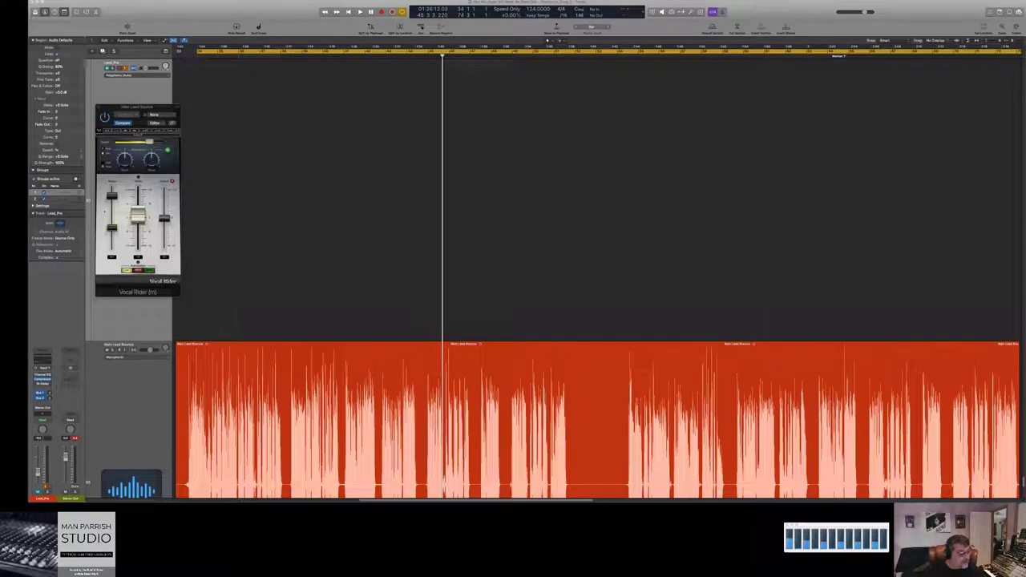
Step: Play the vocal from near the start, reselect the Main Lead Bounce track, then stop playback
key("Return")
key("space")
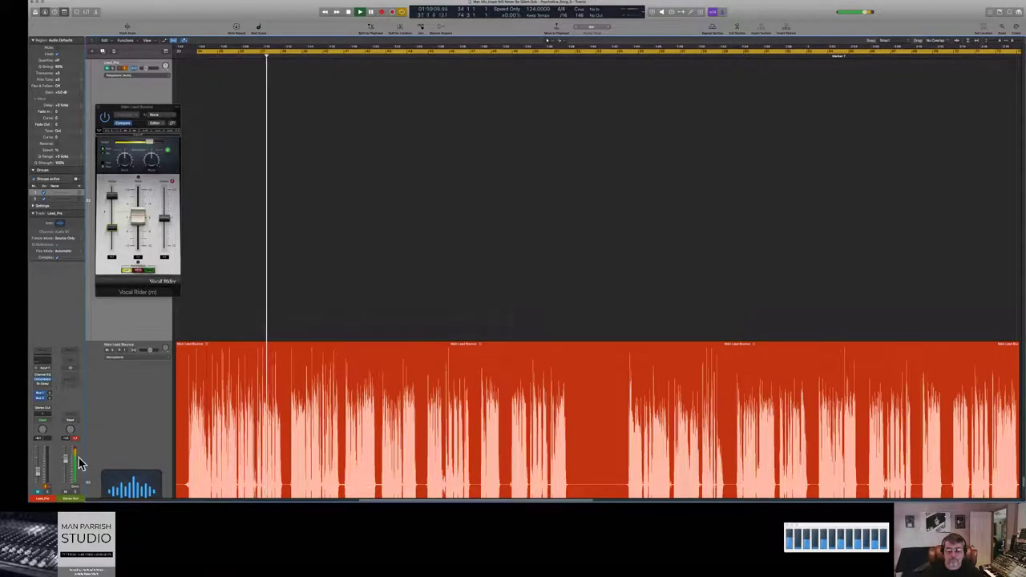
scroll(133, 437, "up", 2)
left_click(109, 453)
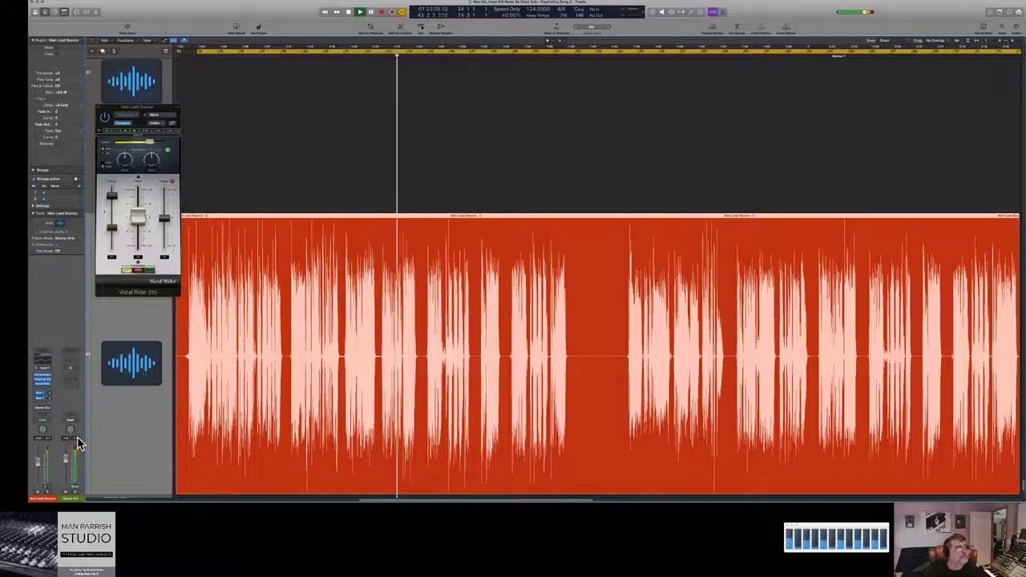
key("space")
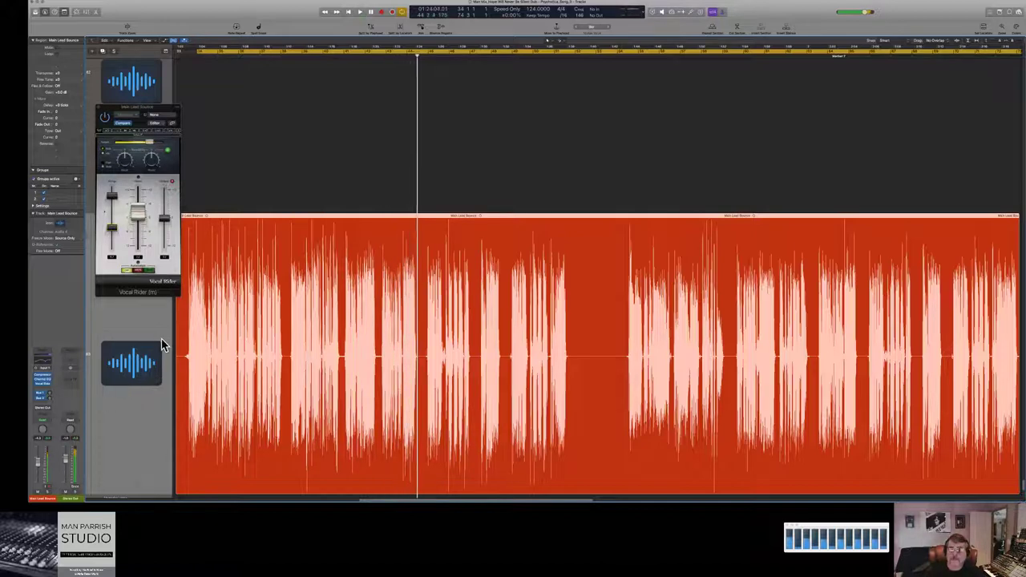
Step: Close the Vocal Rider window and bring up the Main Lead Bounce Channel EQ
left_click(99, 109)
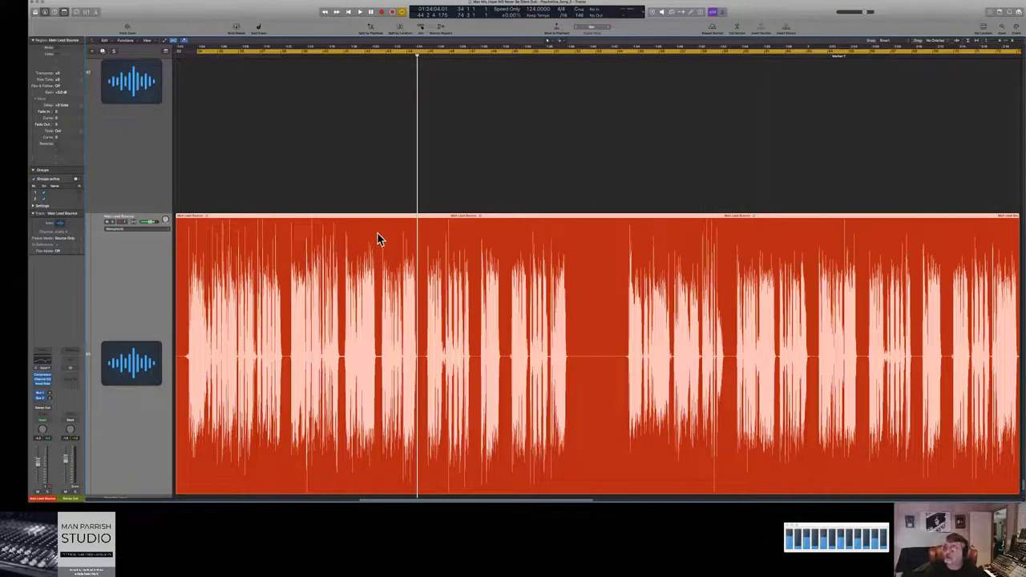
scroll(375, 224, "down", 4)
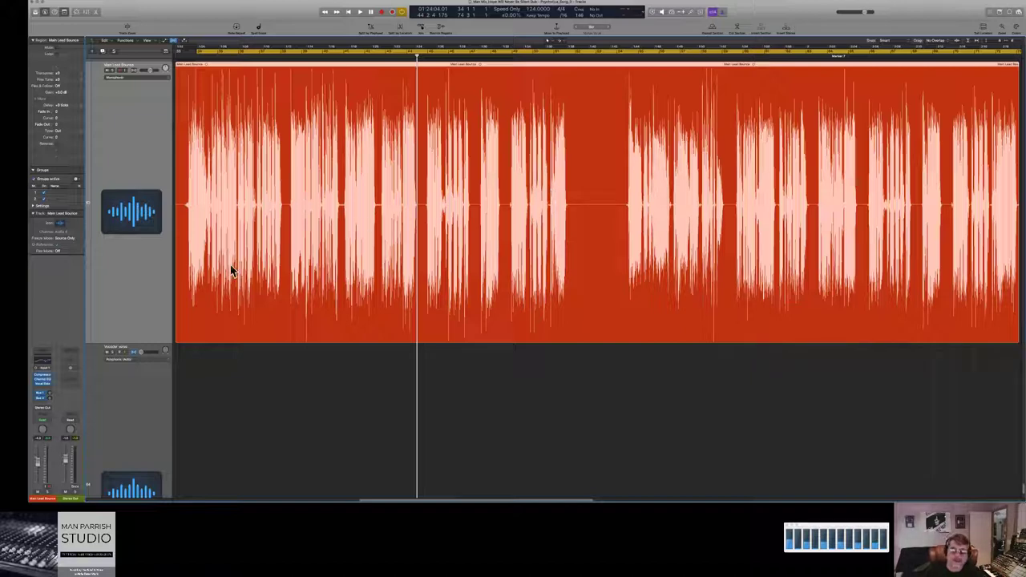
left_click(48, 365)
Step: During playback, raise the 2000 Hz cut to about +1 dB and ease the 350 Hz boost to +4.0 dB
key("space")
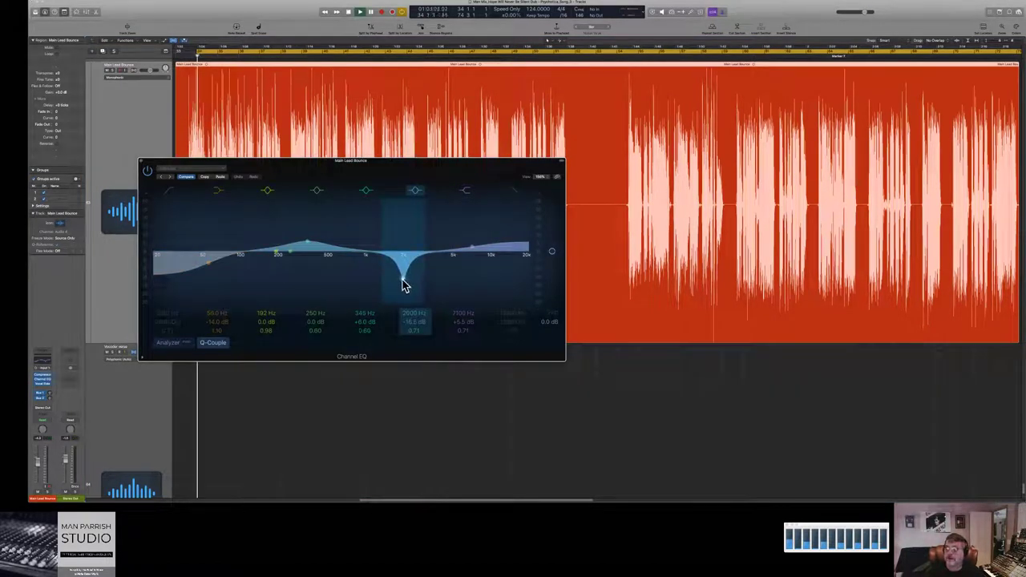
left_click_drag(405, 281, 407, 243)
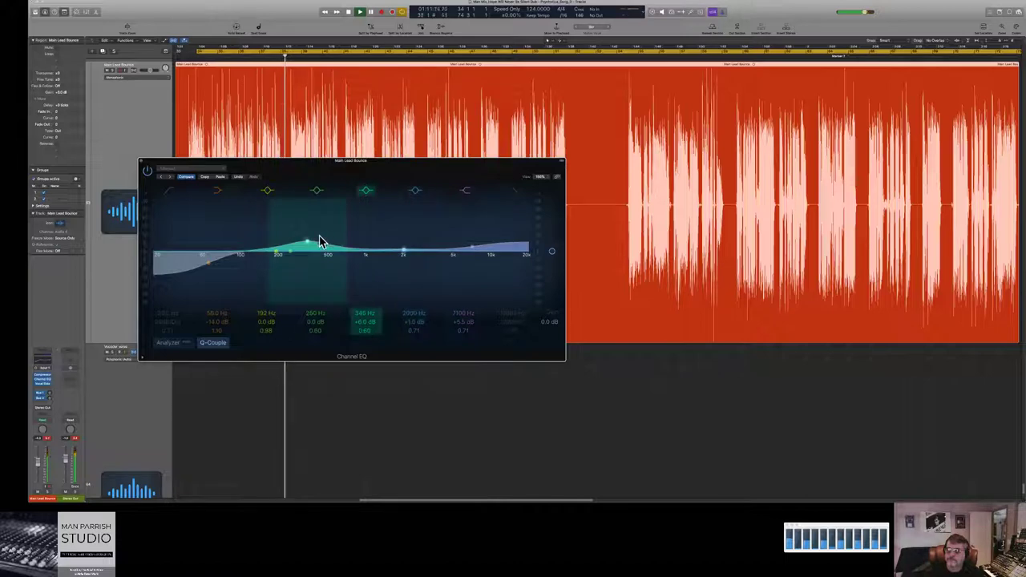
left_click_drag(311, 240, 309, 251)
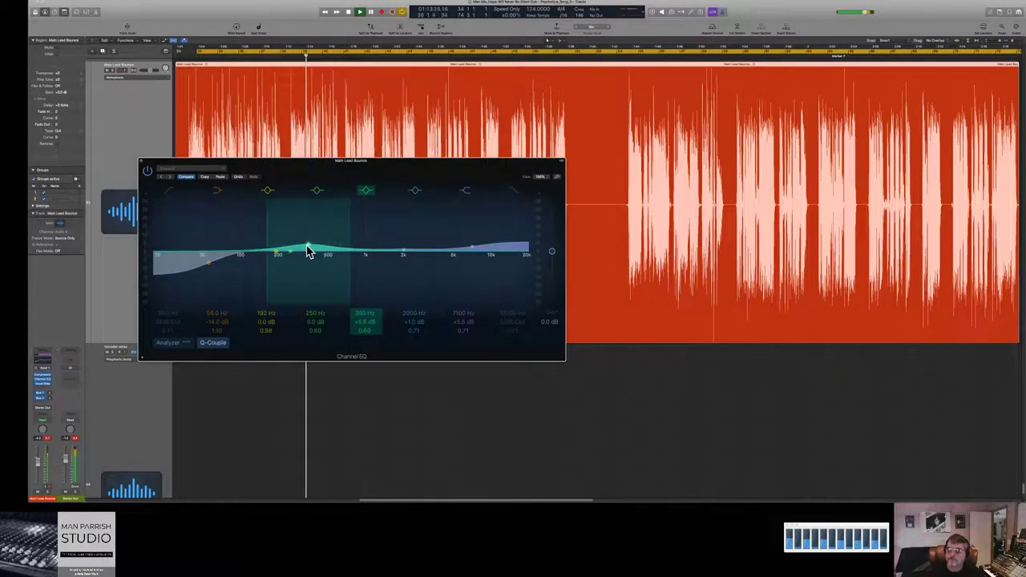
left_click_drag(334, 201, 336, 213)
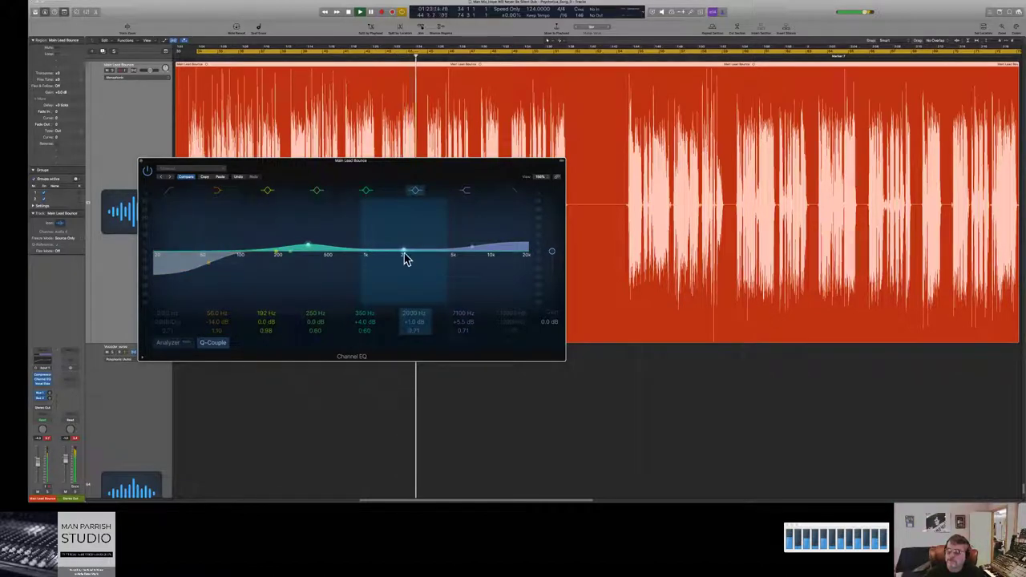
left_click(142, 163)
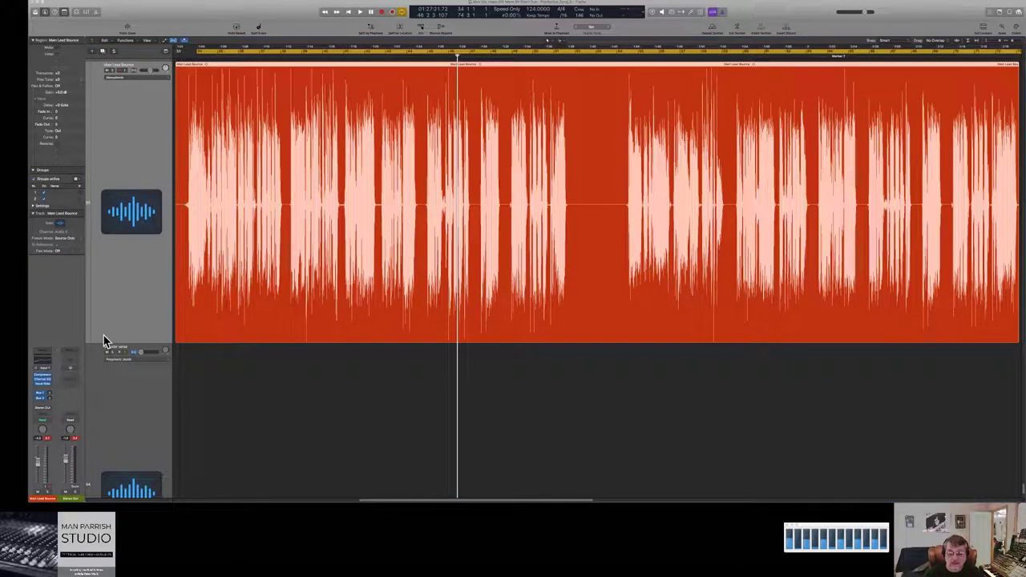
Step: Insert Relayer as a Mono→Stereo Audio FX plug-in on Main Lead Bounce
left_click(50, 393)
mouse_move(66, 421)
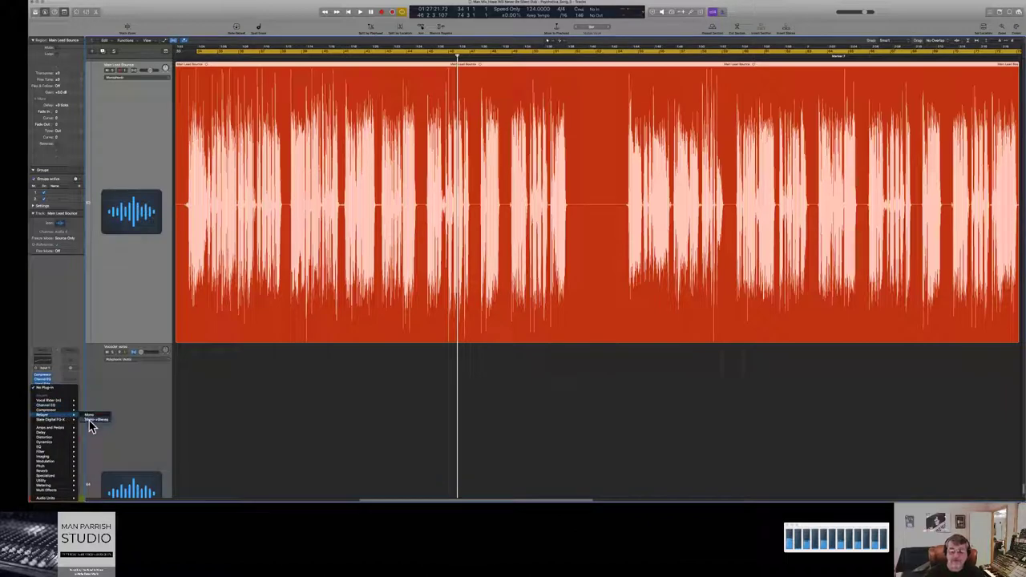
left_click(89, 420)
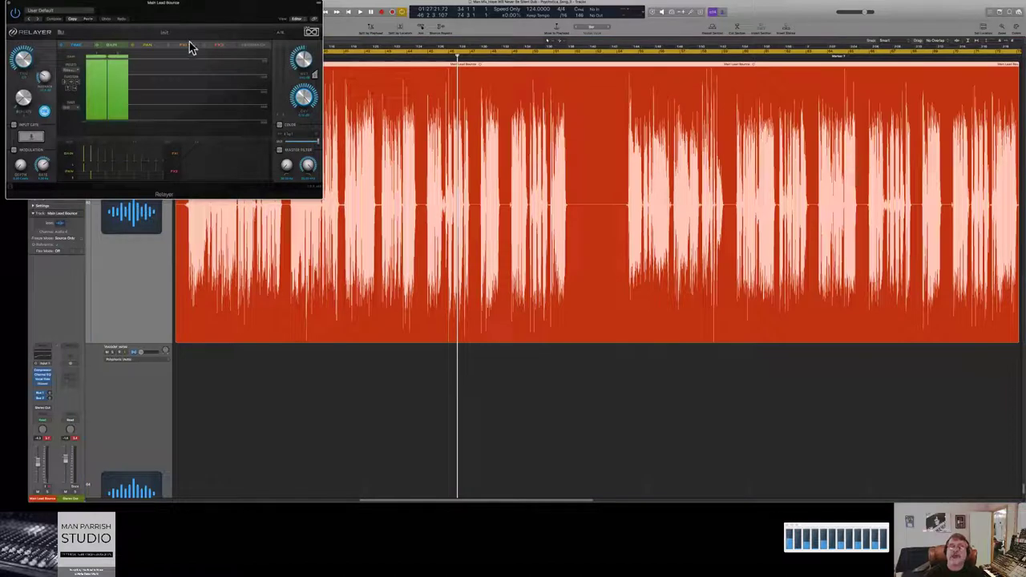
left_click(192, 17)
left_click_drag(192, 17, 435, 167)
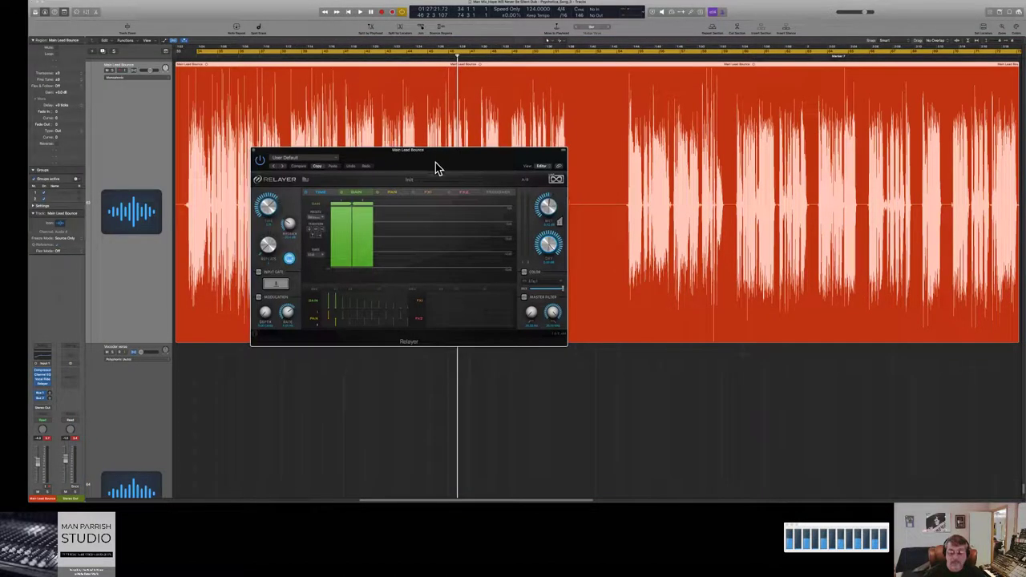
left_click(43, 388)
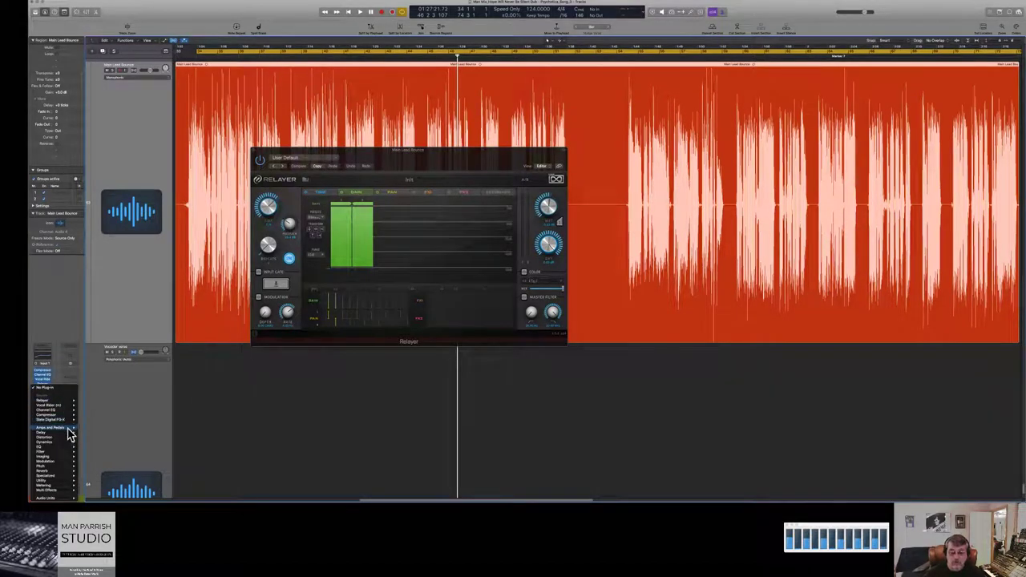
mouse_move(72, 432)
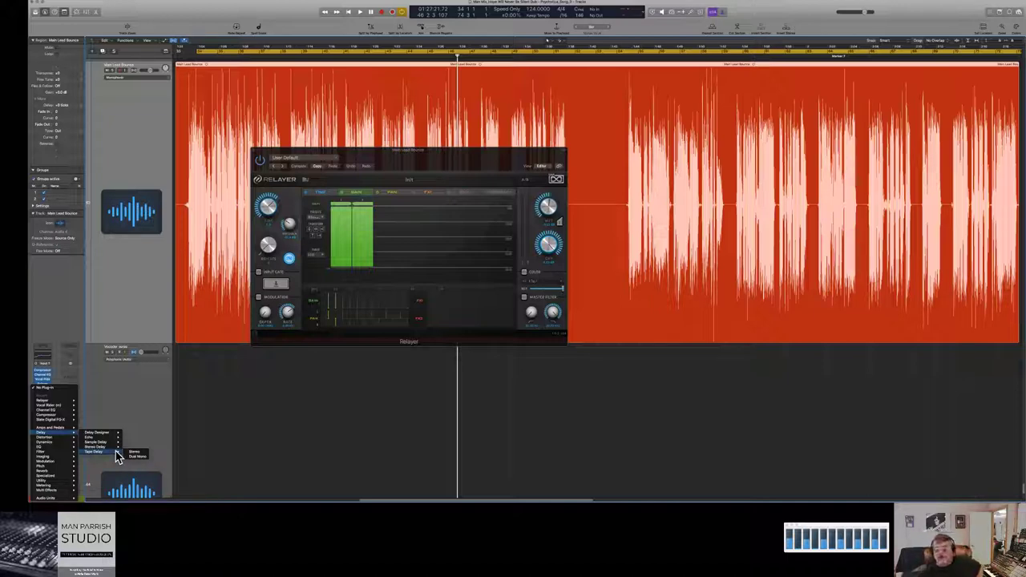
left_click(254, 255)
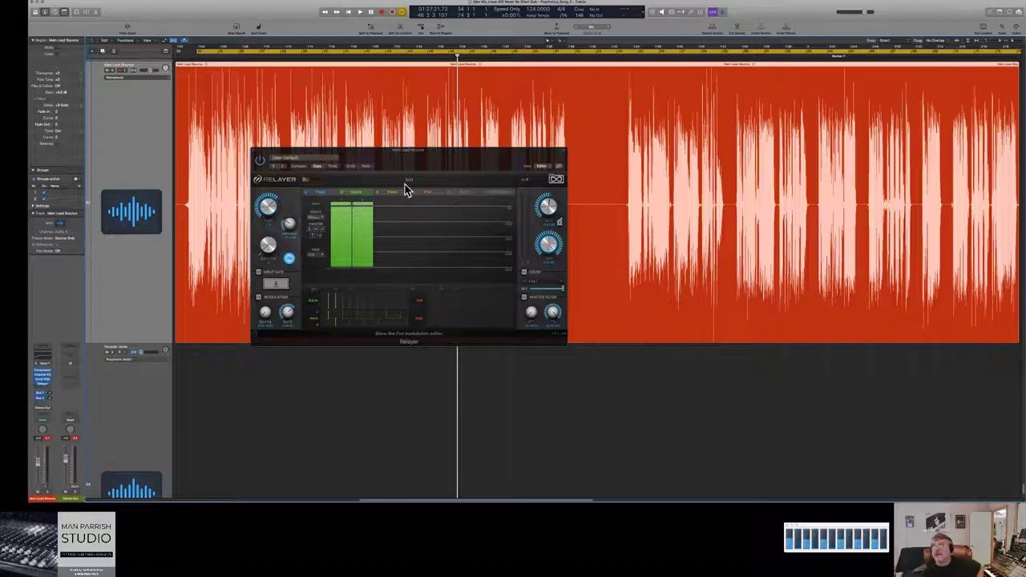
left_click_drag(402, 160, 207, 113)
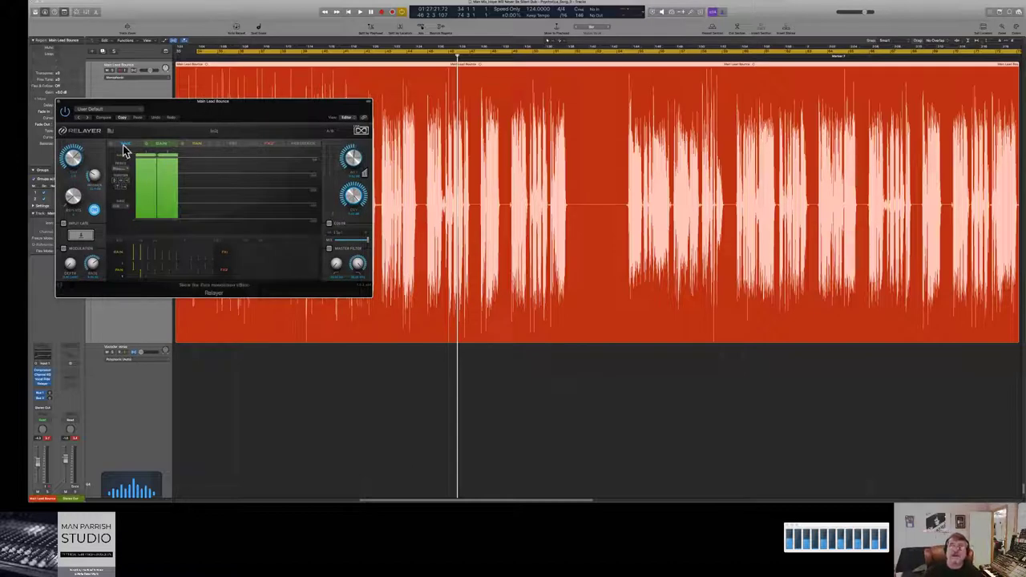
Step: Adjust Relayer's Time and Wet knobs, stopping and restarting vocal playback to compare
key("space")
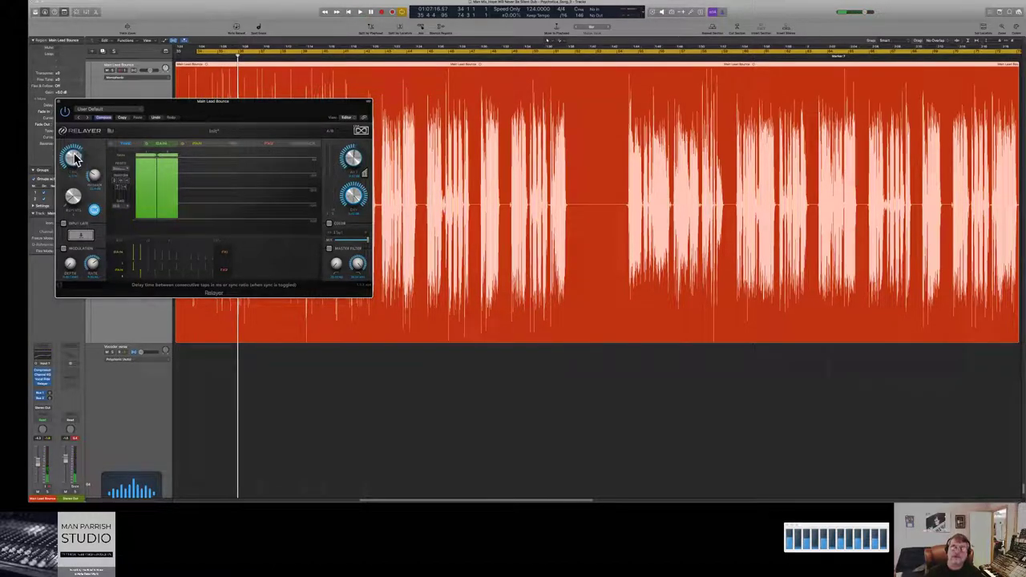
key("space")
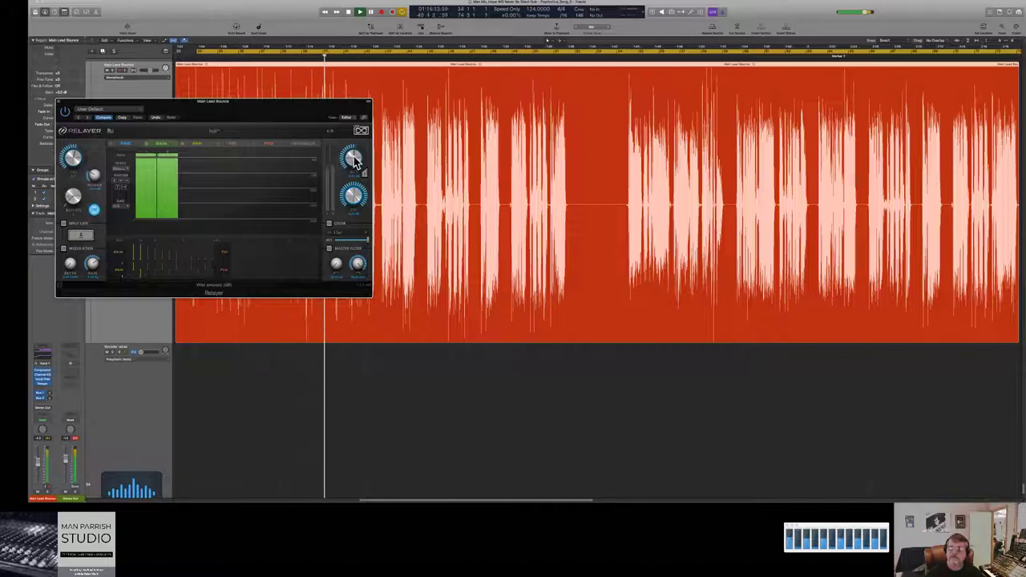
key("space")
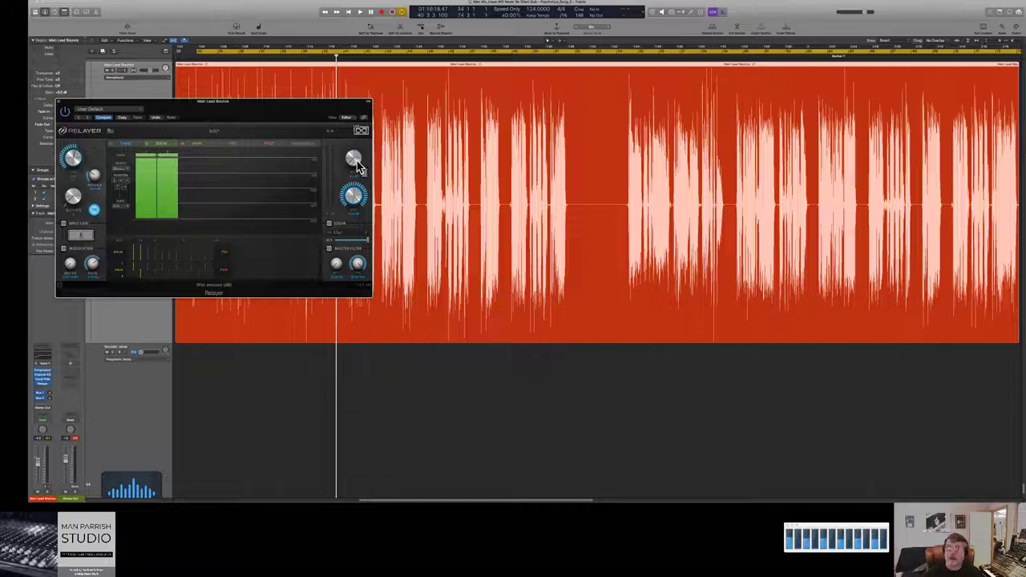
key("space")
key("space")
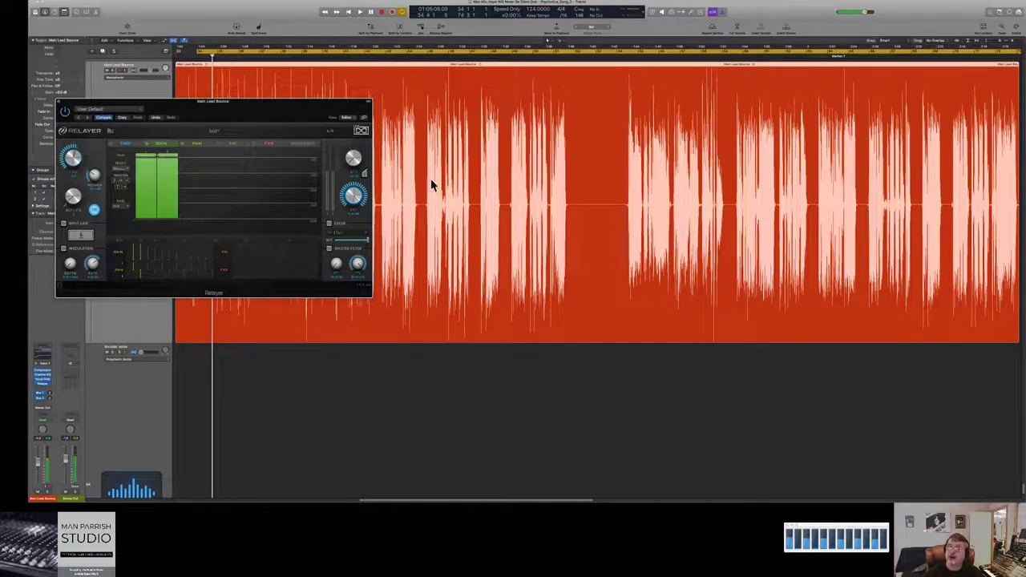
key("space")
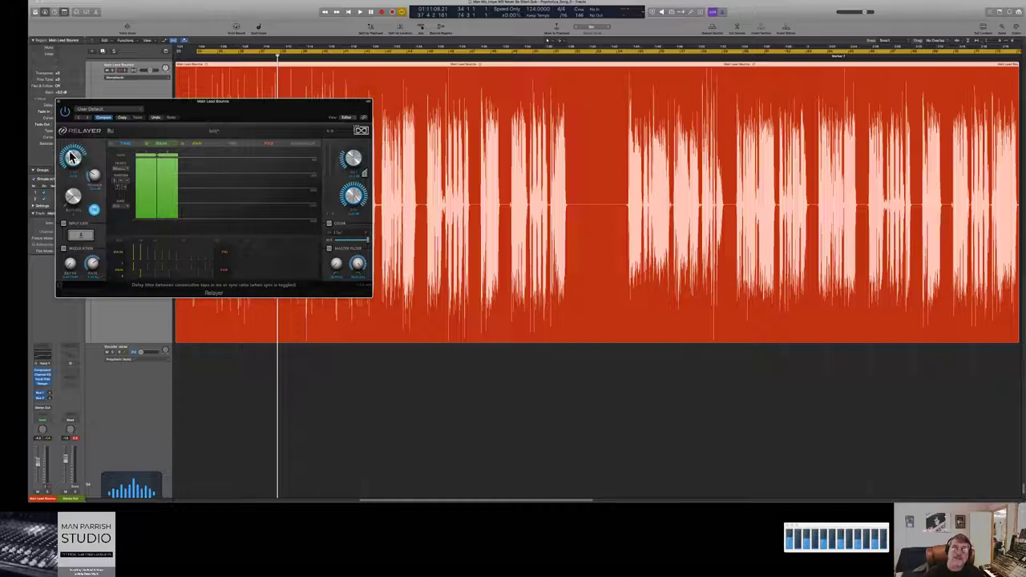
Step: Adjust Relayer's Wet amount while auditioning the vocal from the start and from a later bar
key("space")
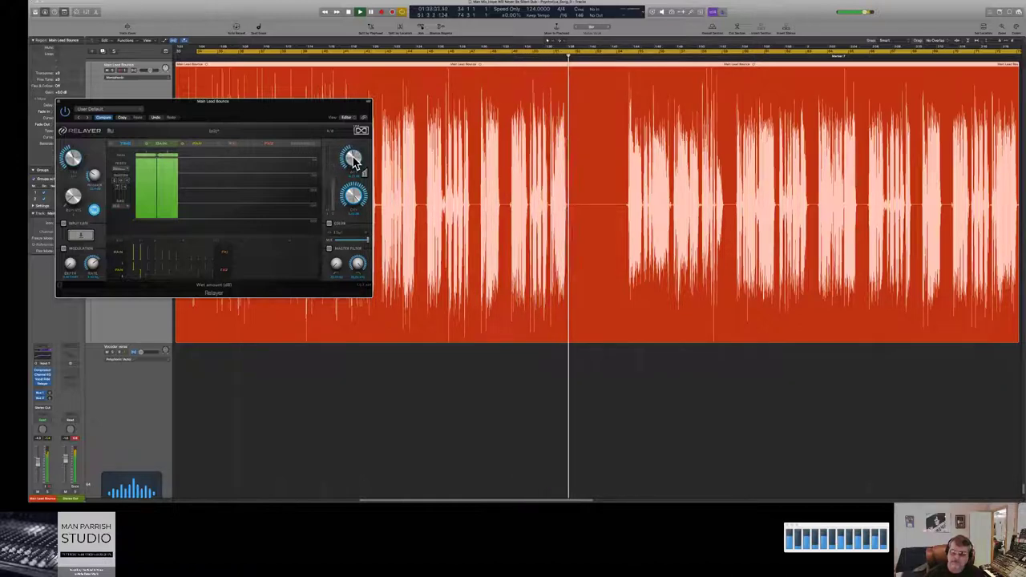
key("space")
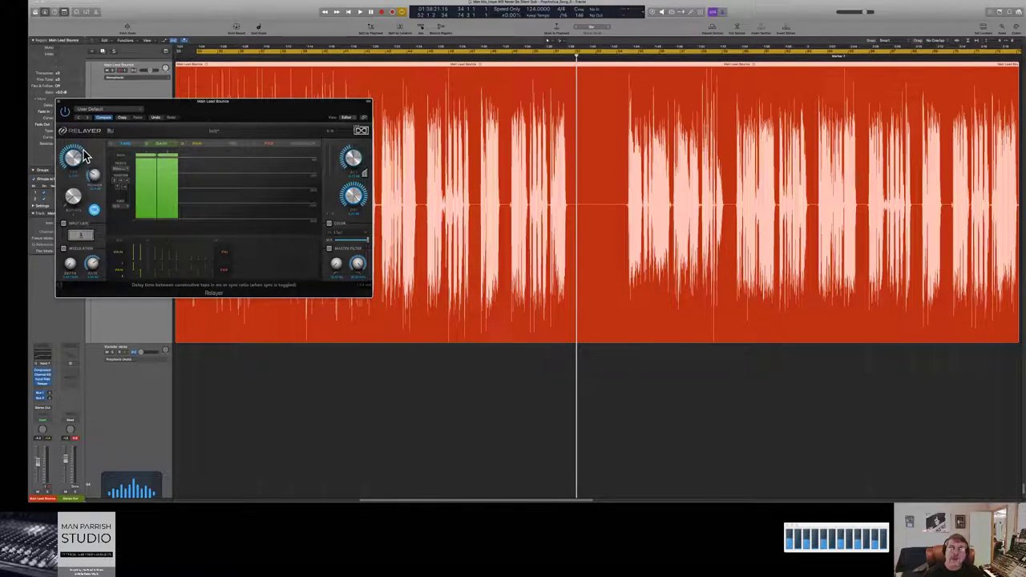
left_click(210, 63)
key("space")
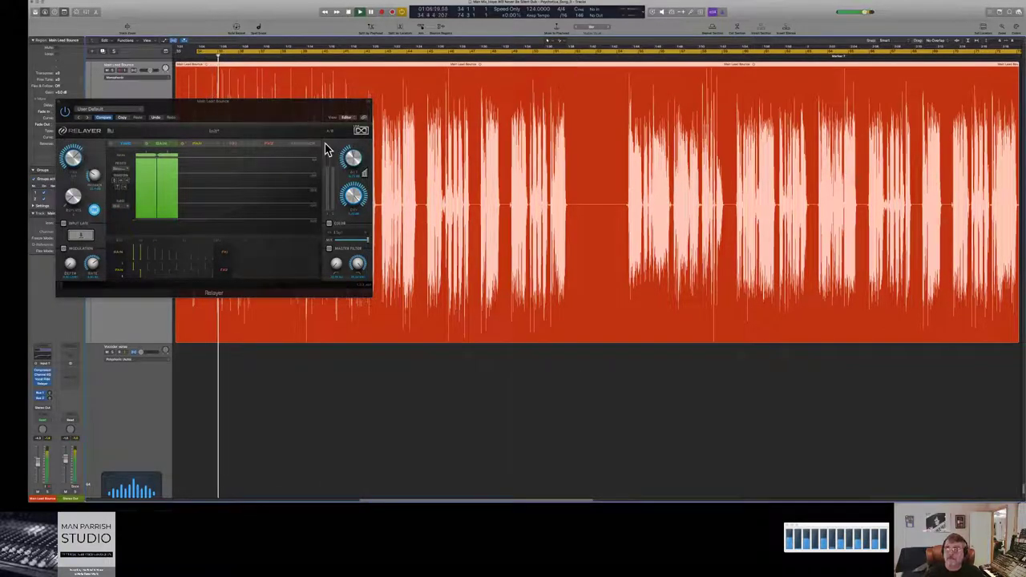
left_click(357, 164)
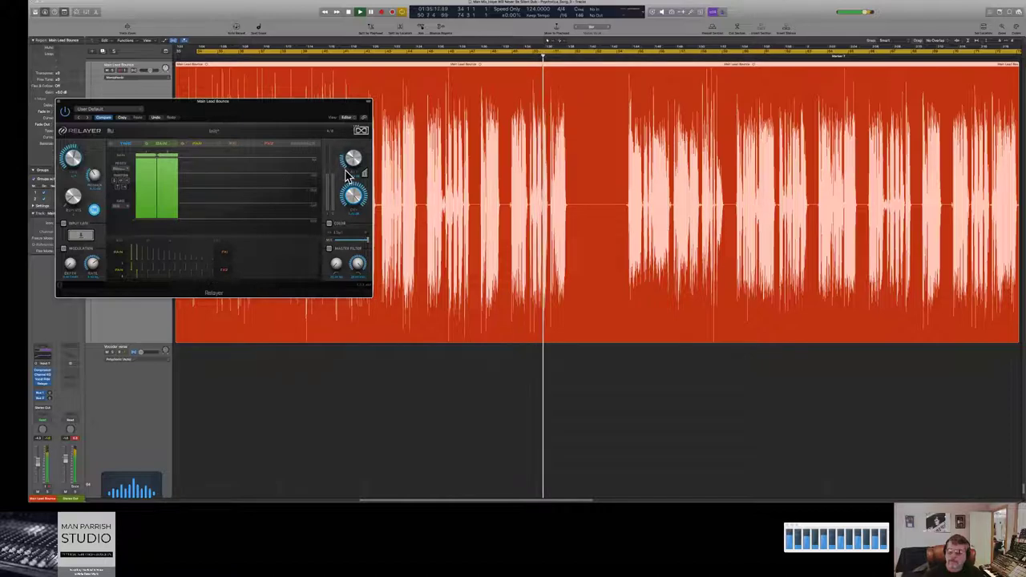
key("space")
Step: Zoom out to show the whole arrangement in the tracks area
scroll(409, 110, "up", 10)
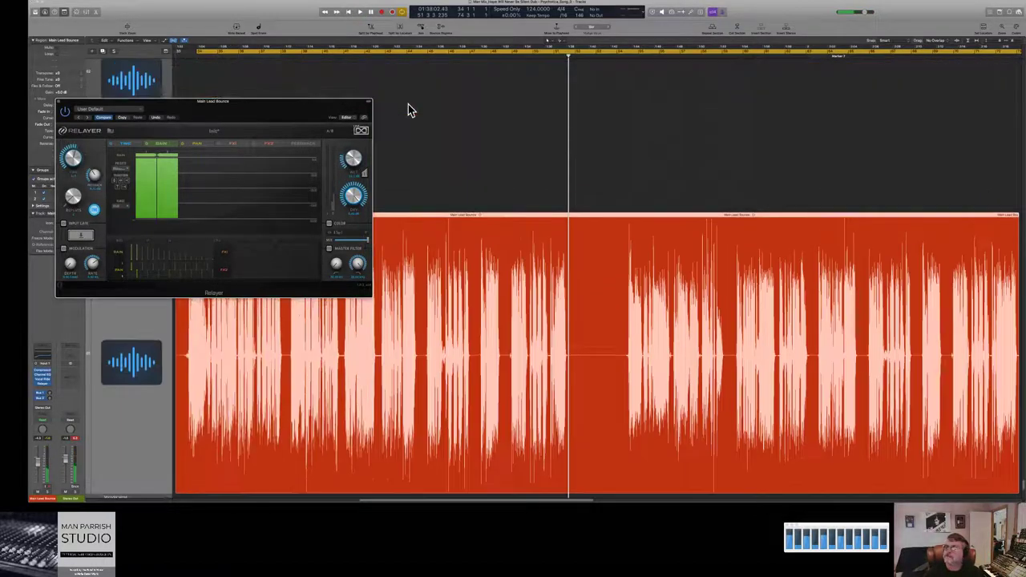
scroll(408, 104, "up", 10)
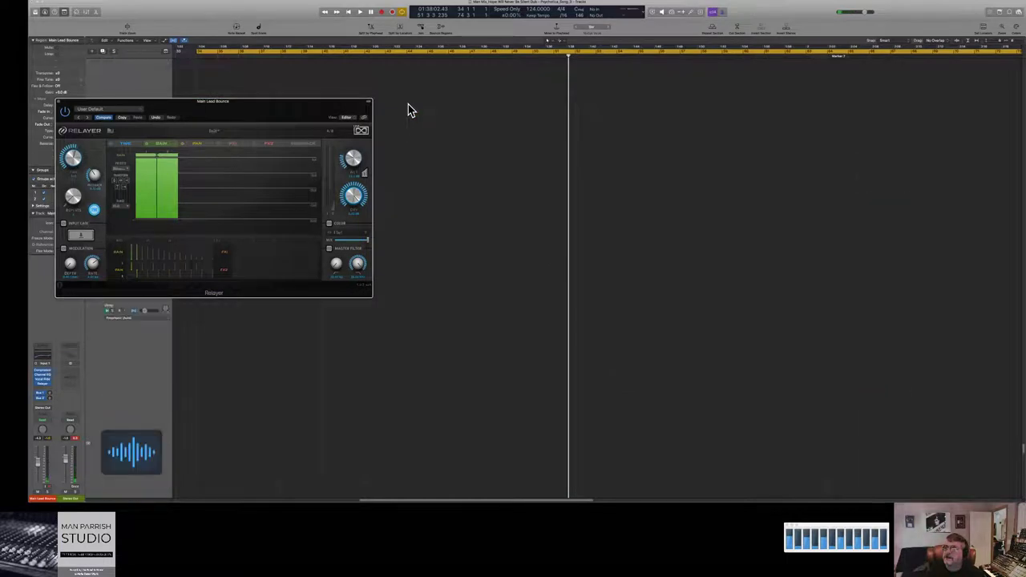
right_click(408, 105)
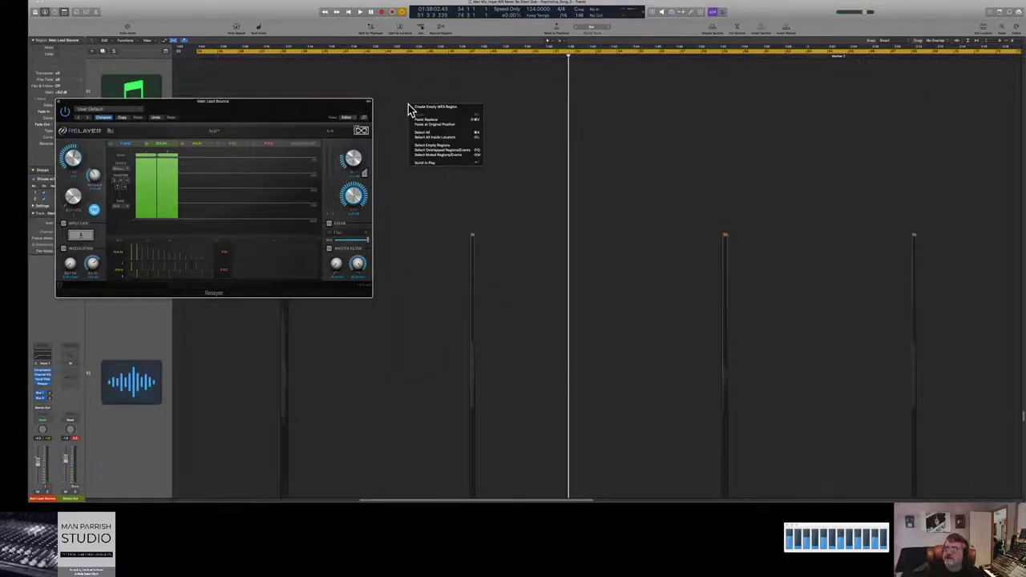
left_click(550, 144)
scroll(535, 142, "down", 10)
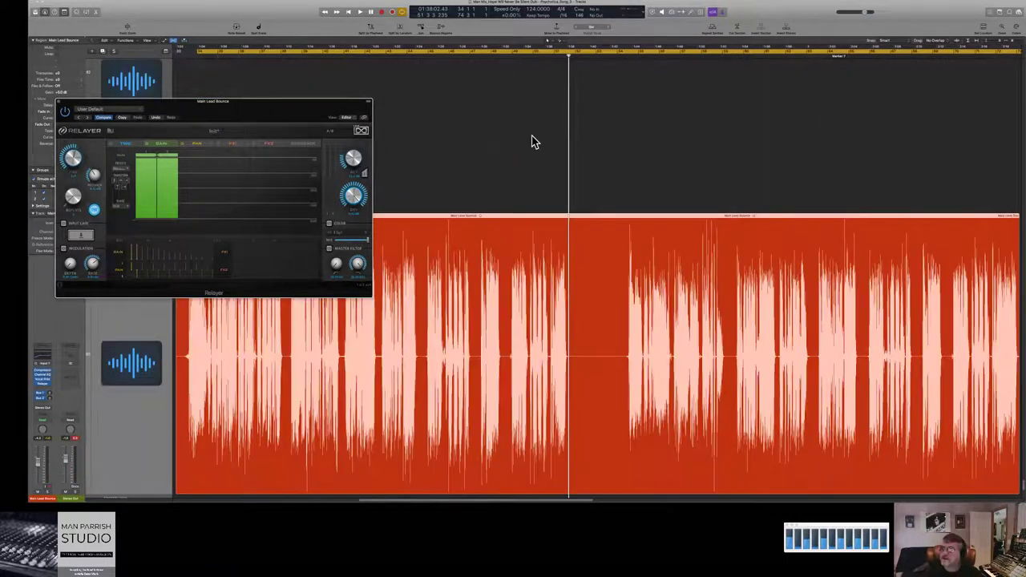
left_click(527, 124)
key("z")
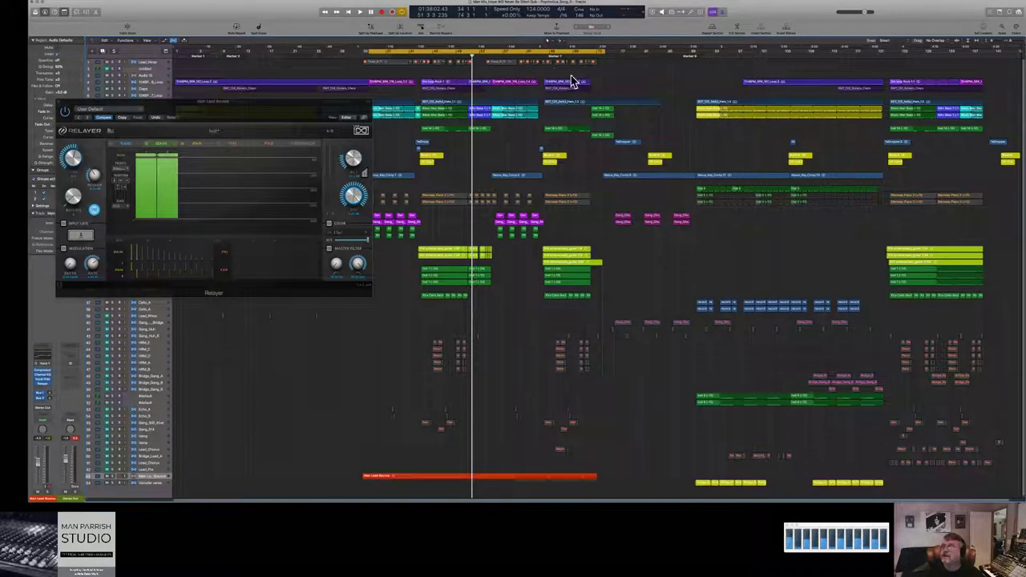
Step: Make the track rows taller and shorten the cycle range so it ends earlier during playback
left_click_drag(612, 91, 170, 92)
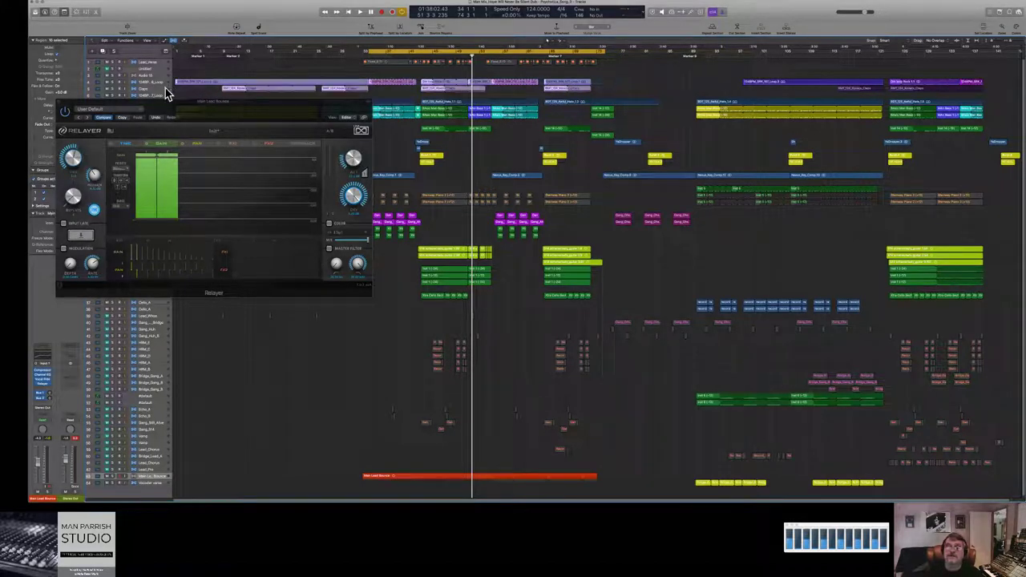
left_click(153, 86)
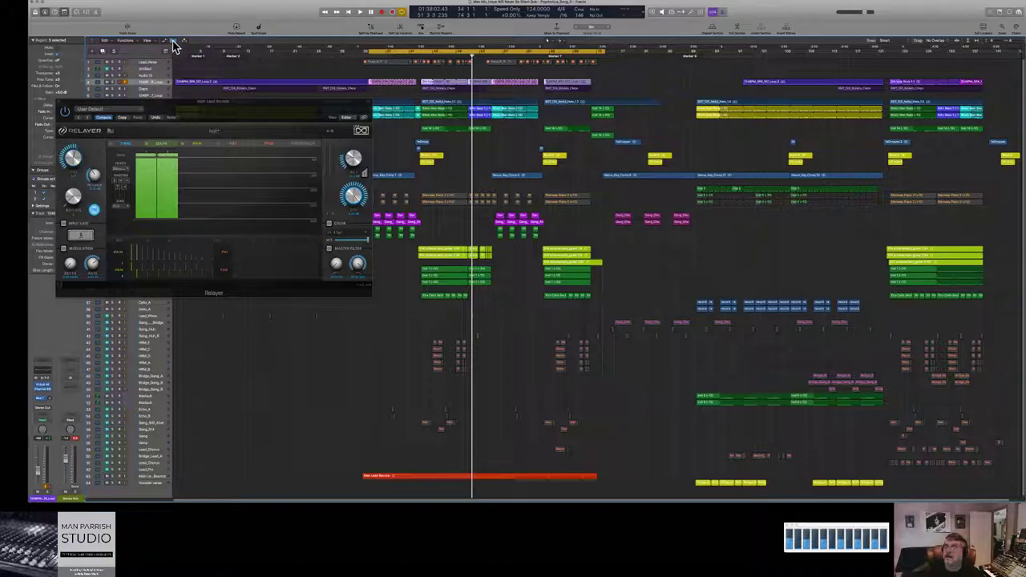
key("super+Down")
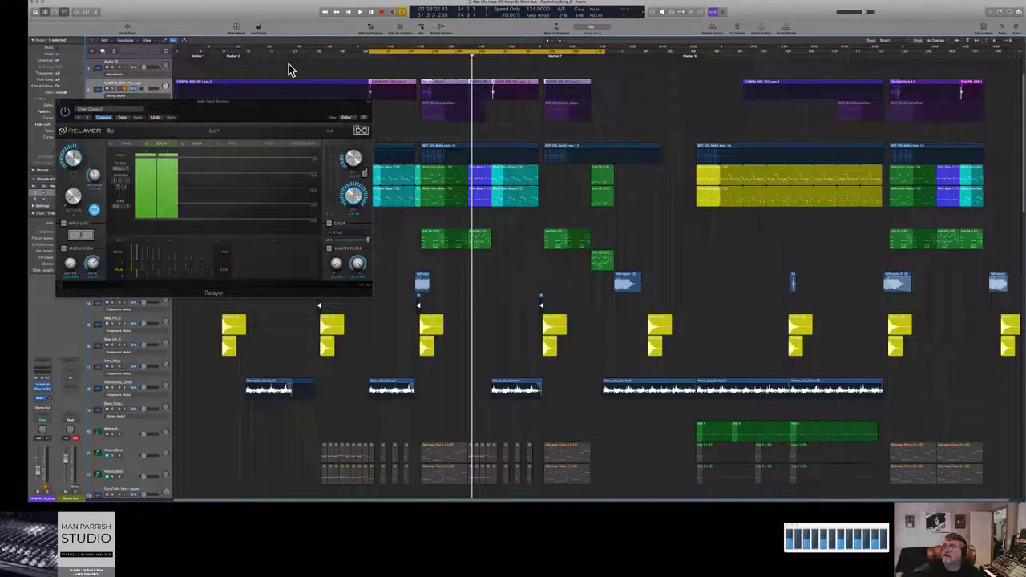
left_click(552, 83)
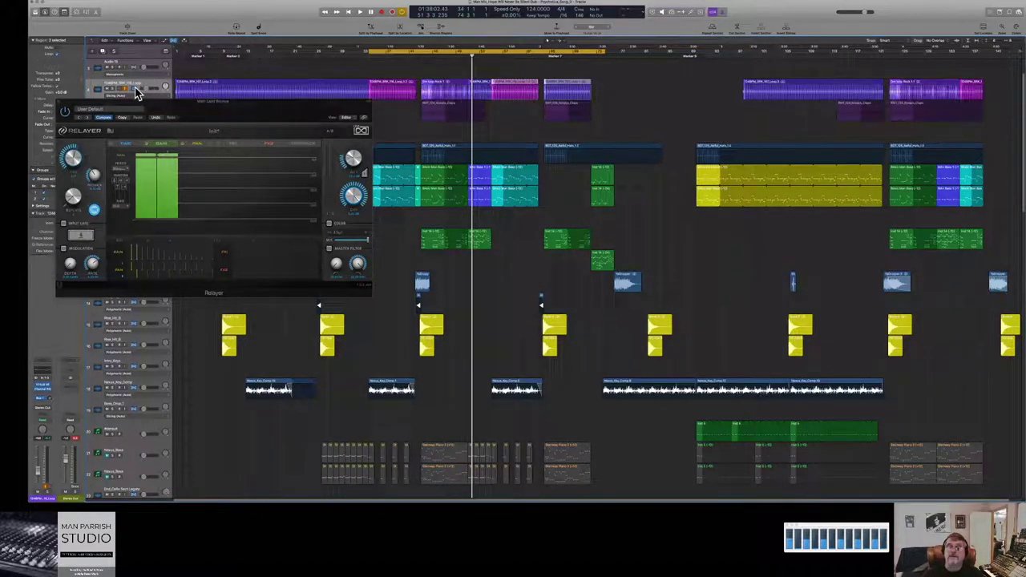
key("space")
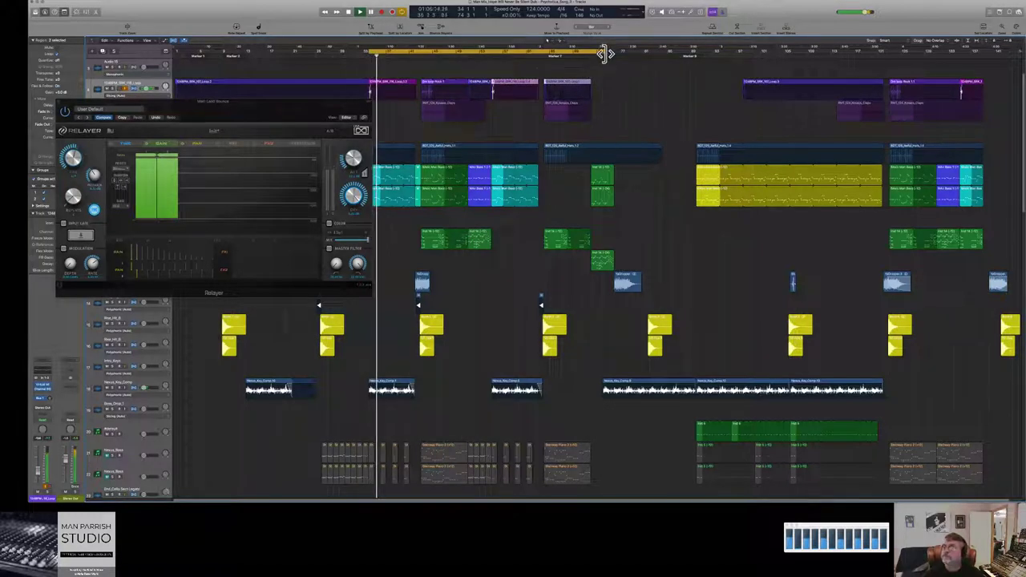
left_click_drag(593, 58, 497, 66)
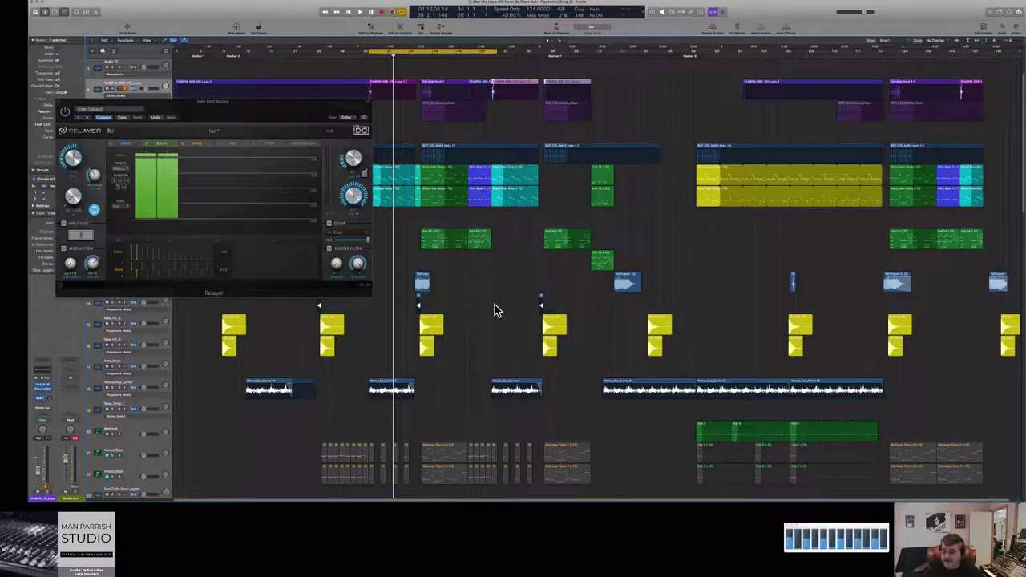
Step: Select the Main Lead Bounce region and zoom so it fills the view
scroll(462, 328, "down", 15)
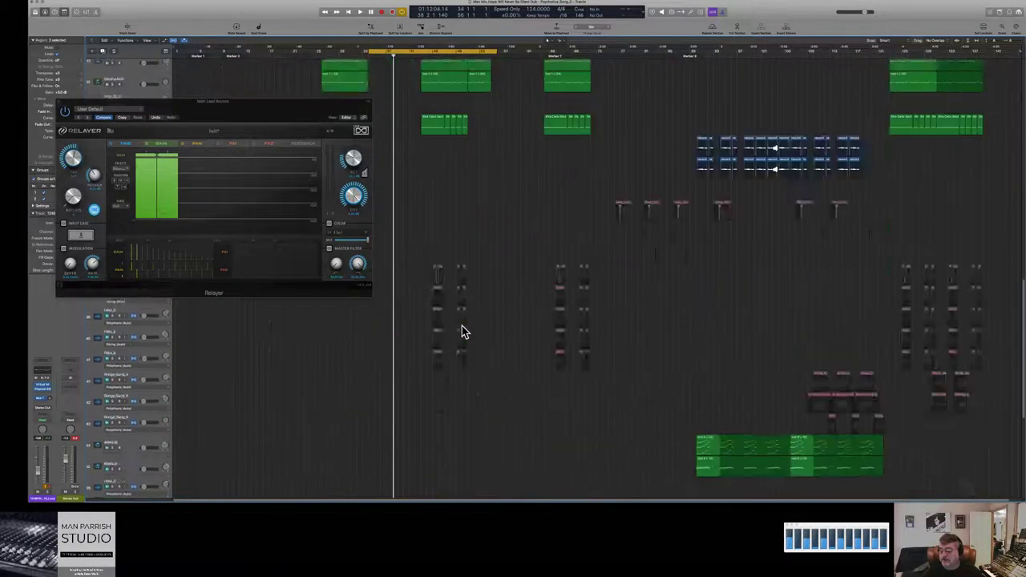
scroll(462, 331, "down", 5)
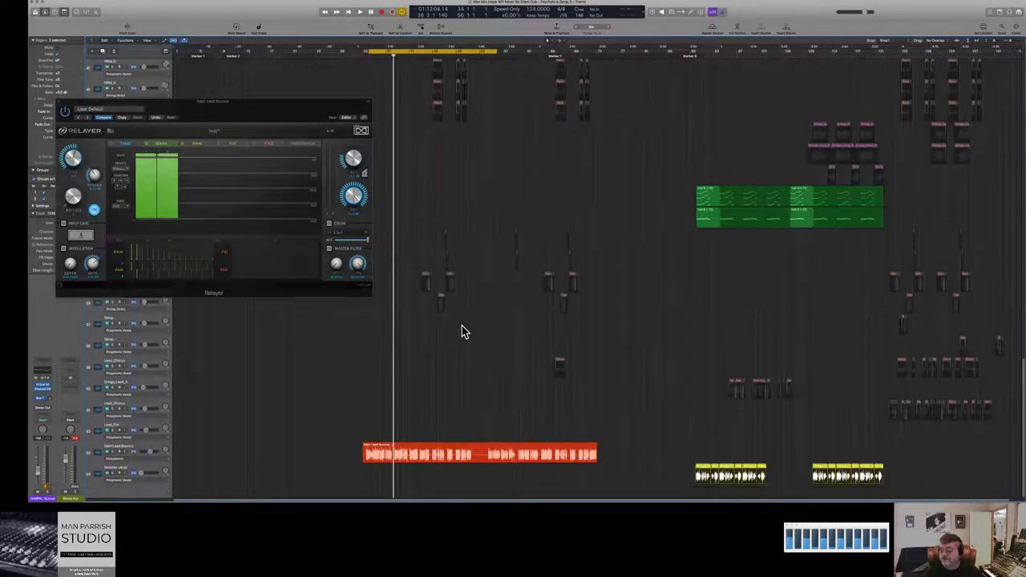
left_click(429, 449)
key("z")
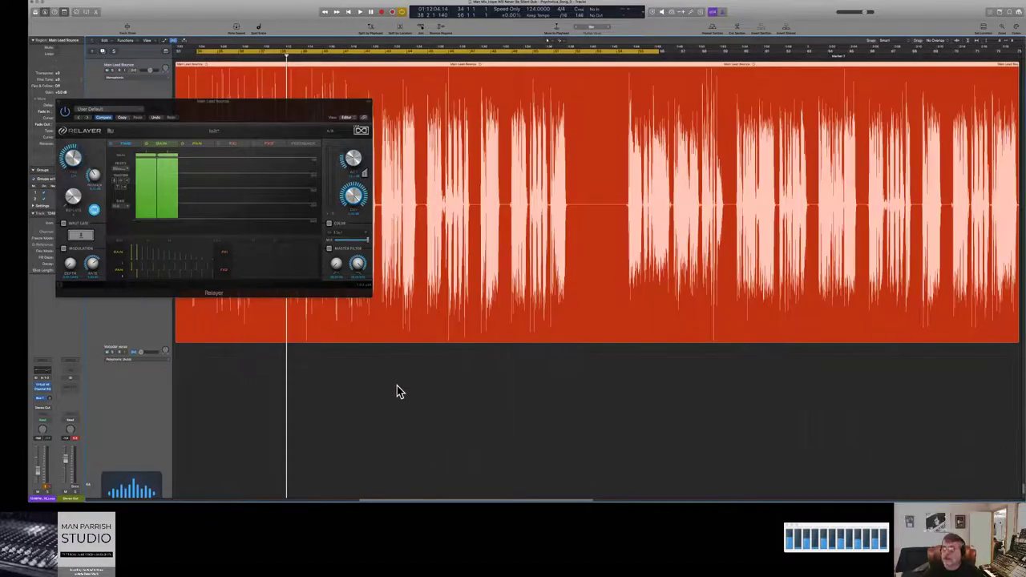
Step: Enable Relayer's Master Filter, replay the cycle several times, and close the plug-in window
left_click(330, 250)
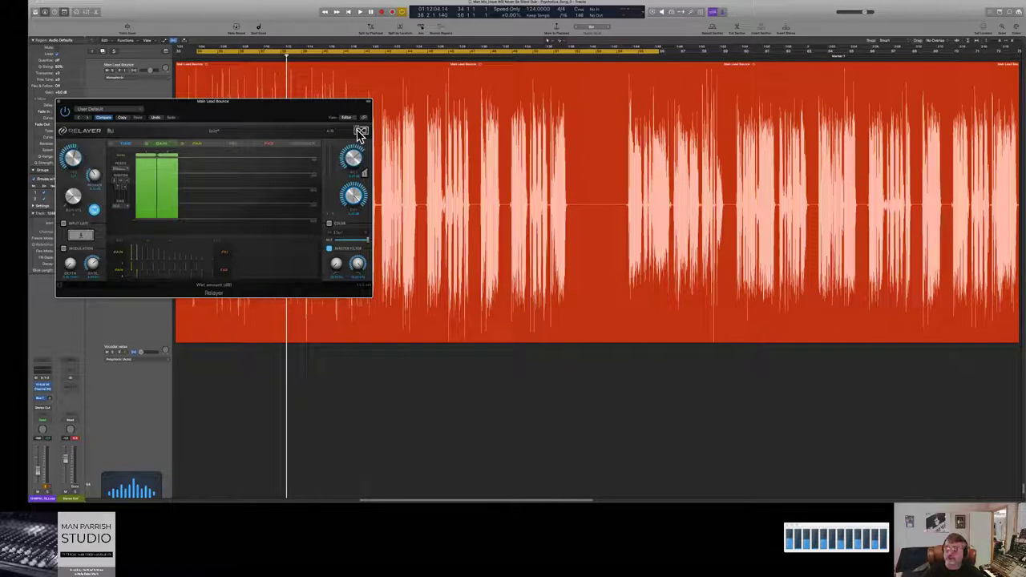
key("space")
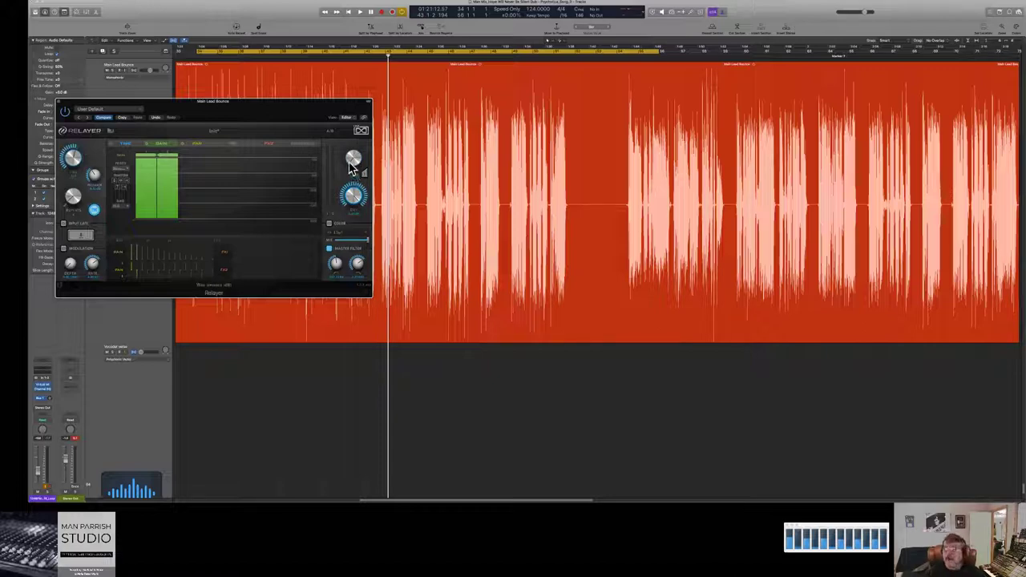
key("space")
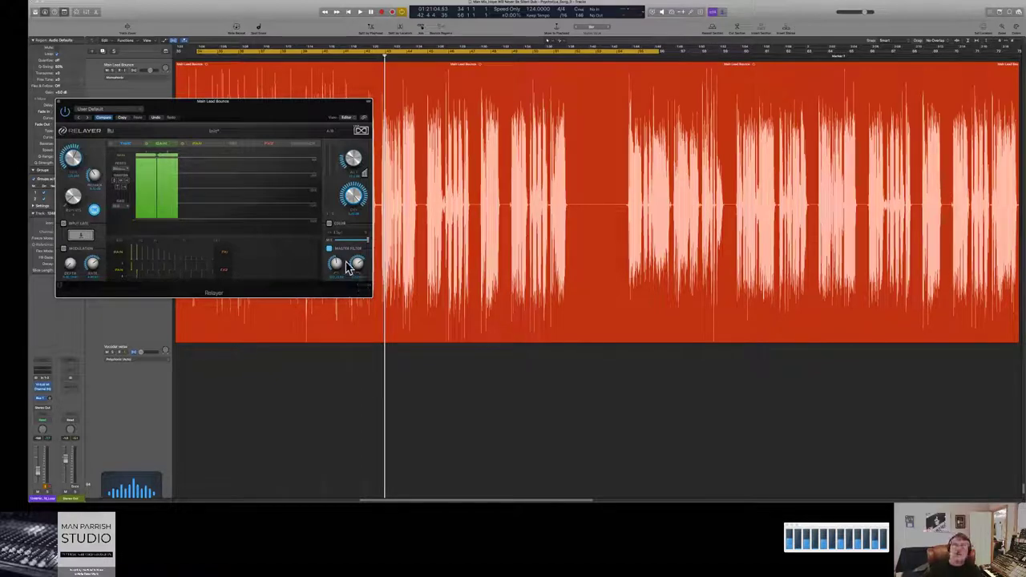
key("space")
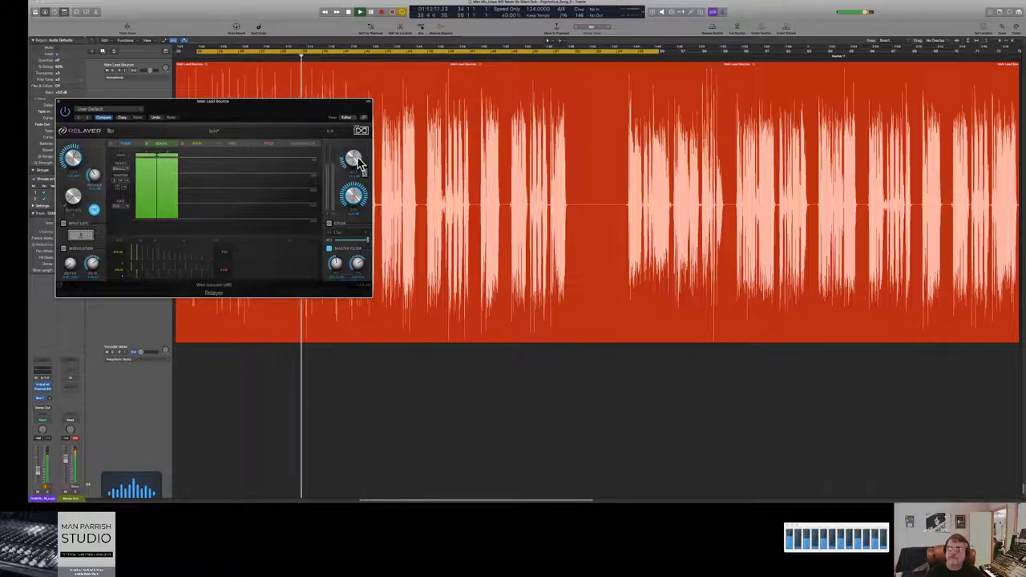
left_click(62, 103)
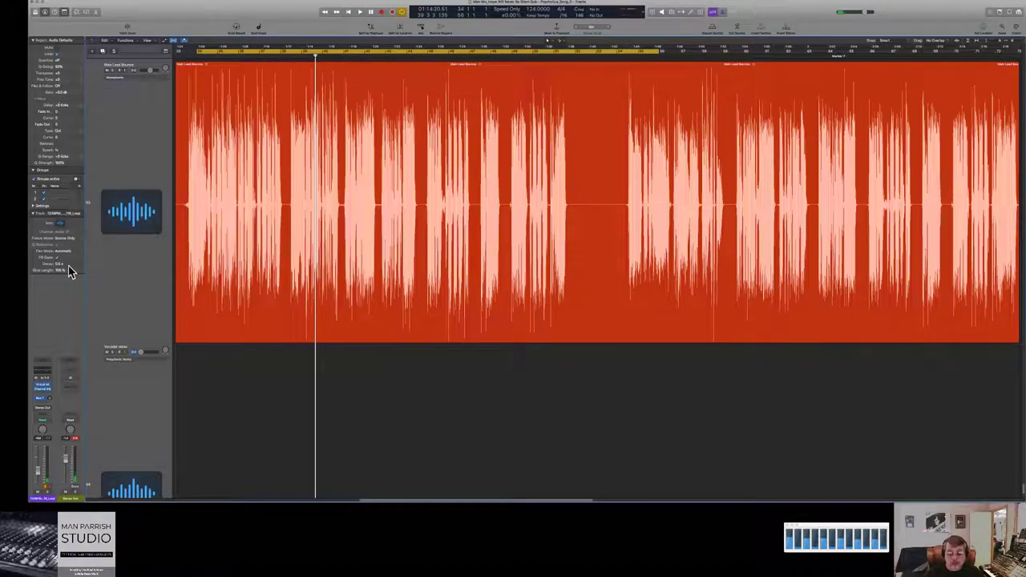
Step: Select the Main Lead Bounce vocal region together with its track
left_click(125, 270)
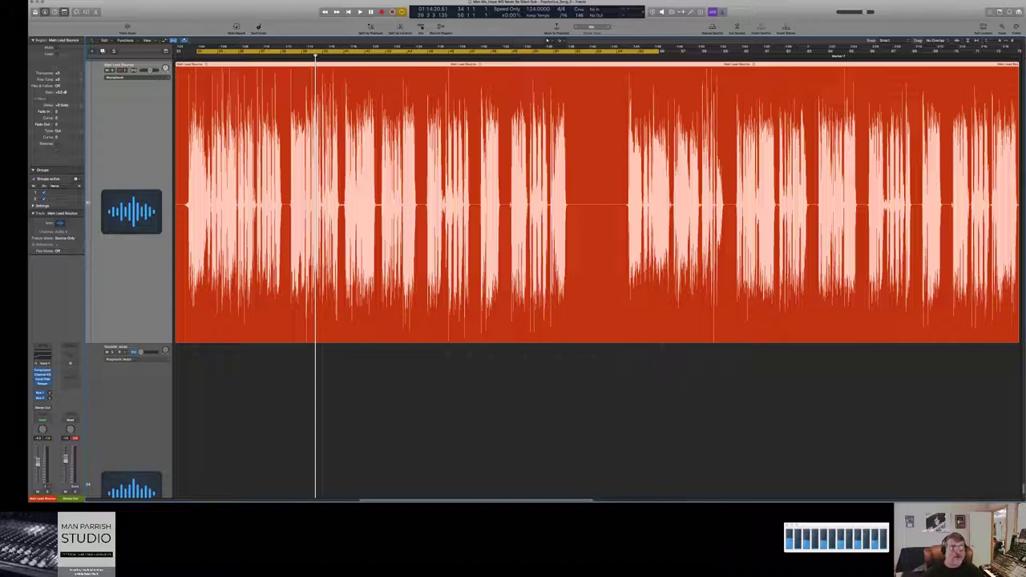
Step: Open the Mixer showing all channel strips, raise it, and select the Lead Vocal strip
key("super+2")
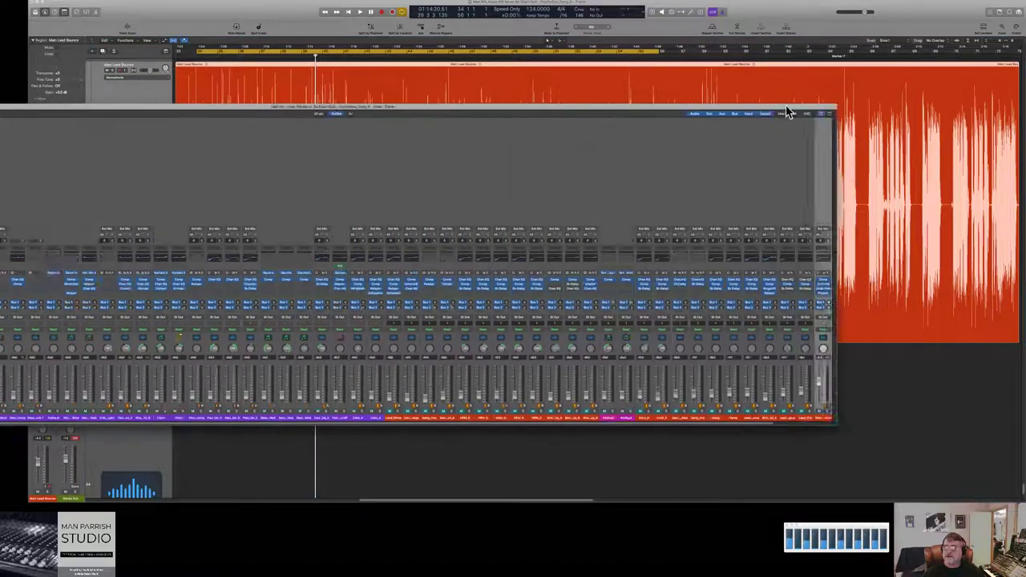
left_click_drag(1004, 111, 964, 79)
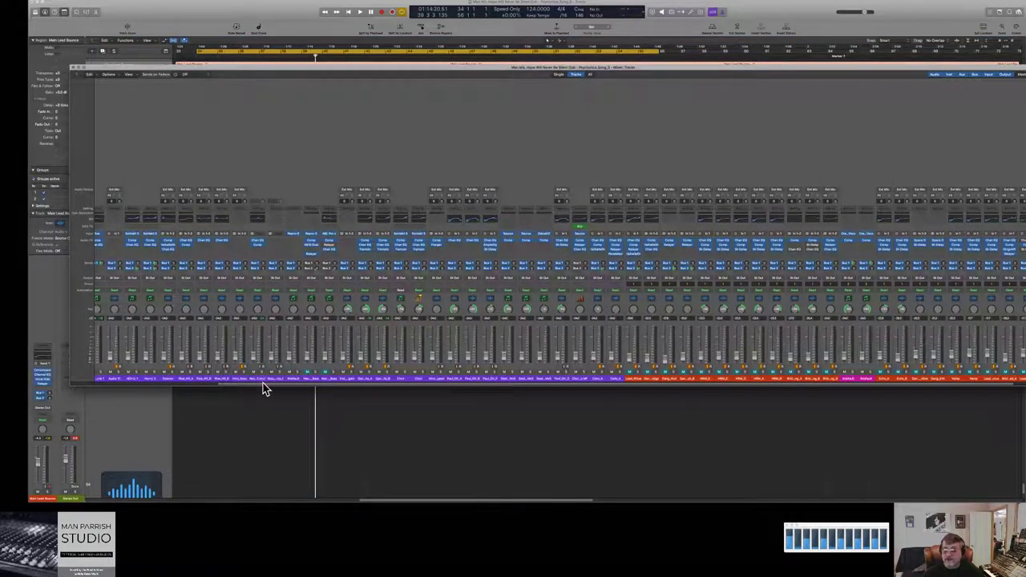
left_click_drag(264, 383, 103, 371)
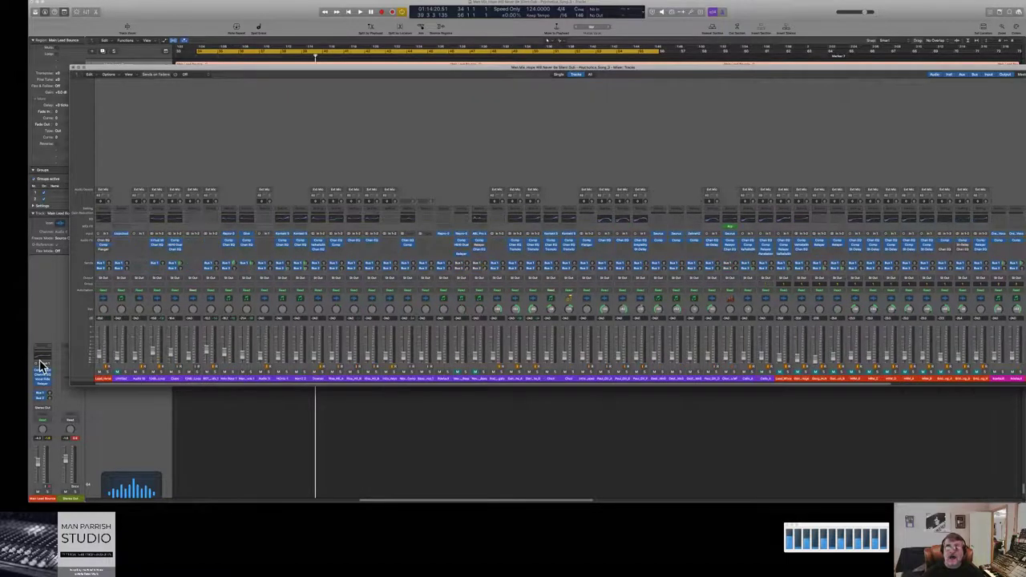
left_click(158, 156)
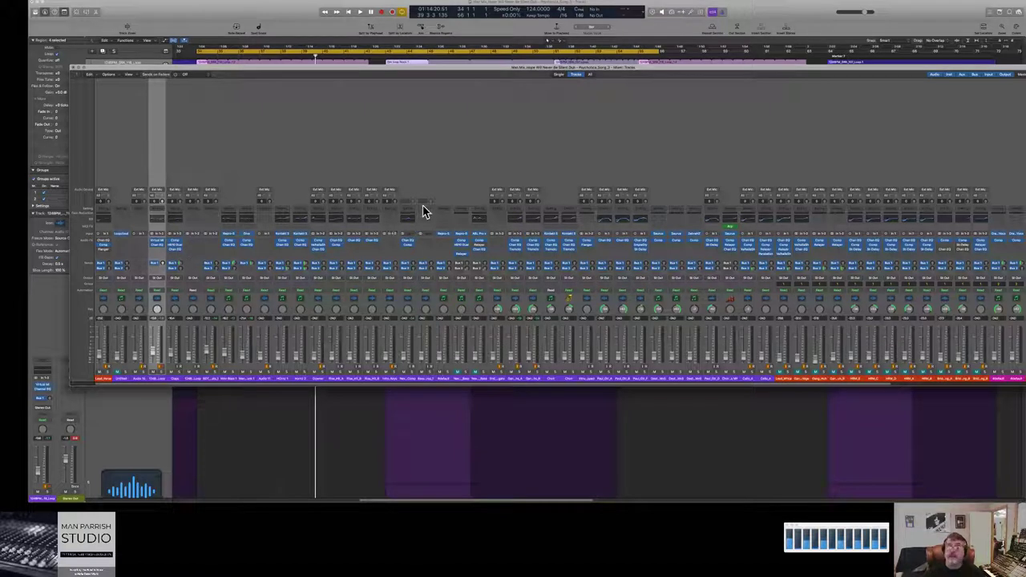
left_click_drag(129, 160, 546, 187)
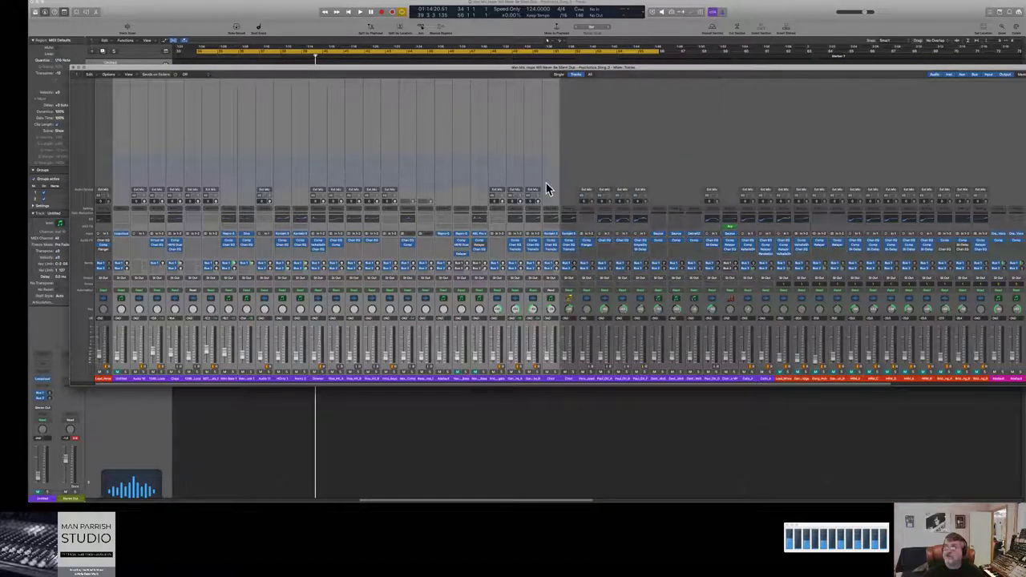
left_click(588, 170)
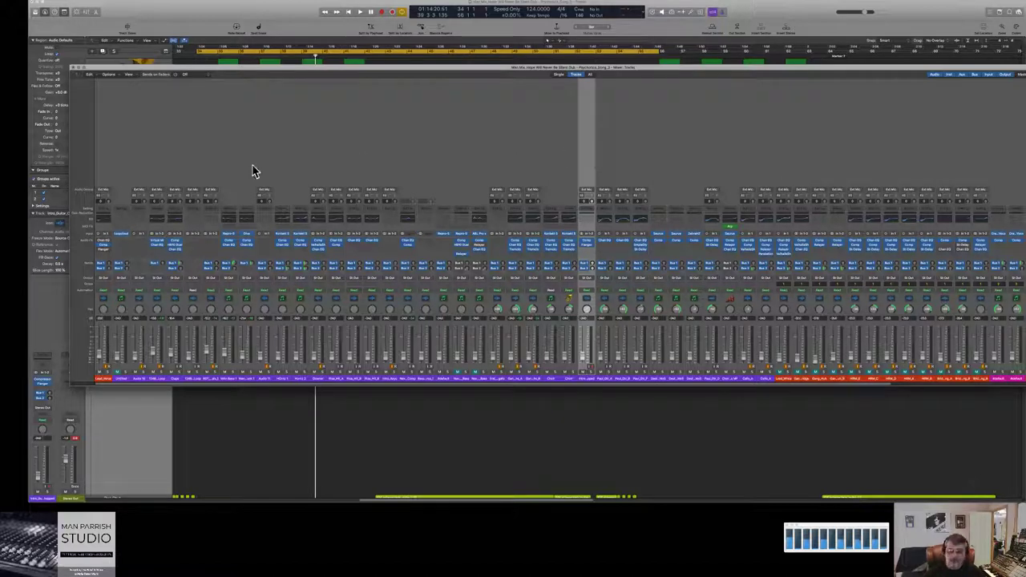
left_click(107, 161)
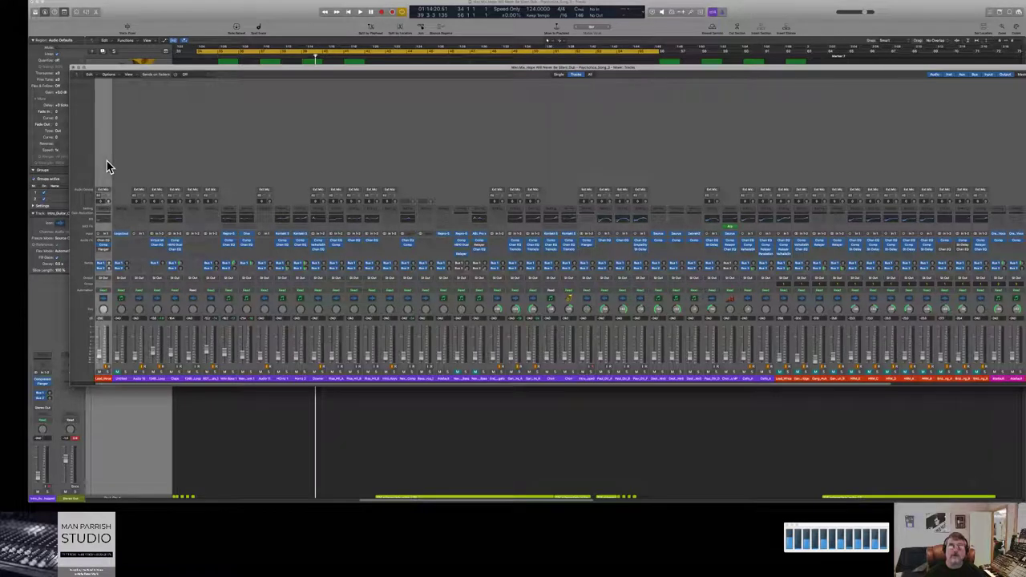
left_click(102, 266)
mouse_move(113, 310)
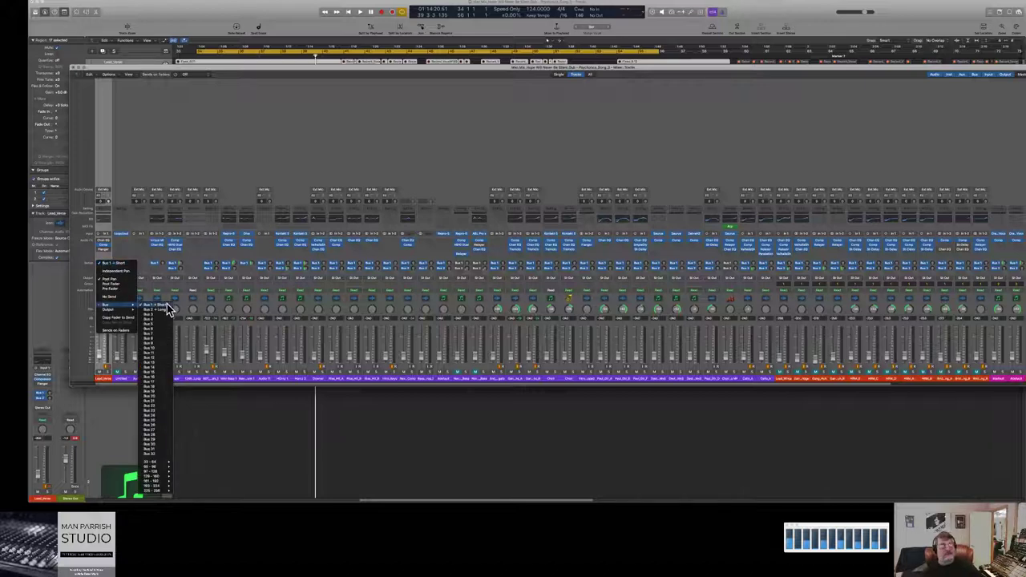
left_click(264, 92)
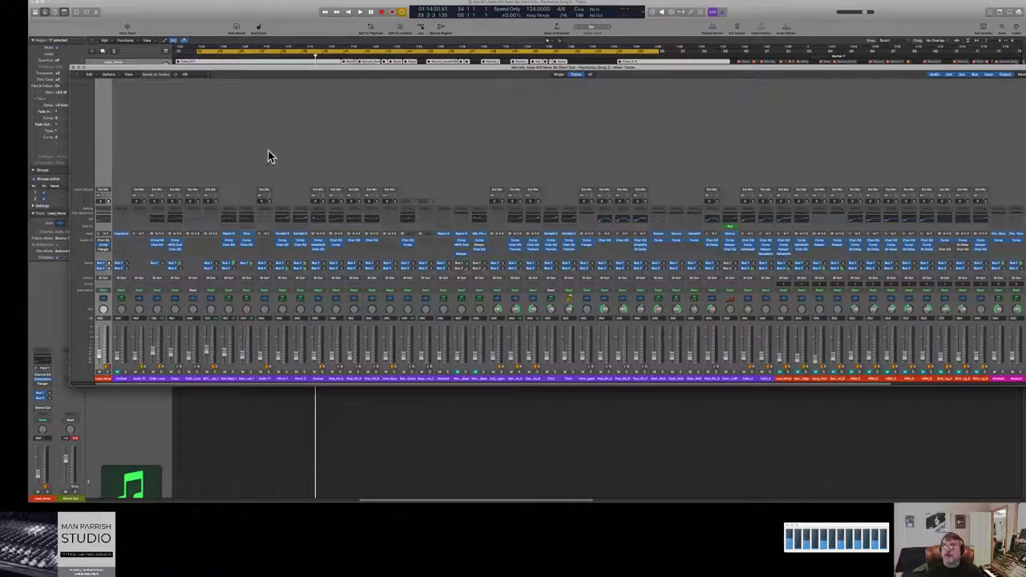
left_click_drag(659, 70, 385, 52)
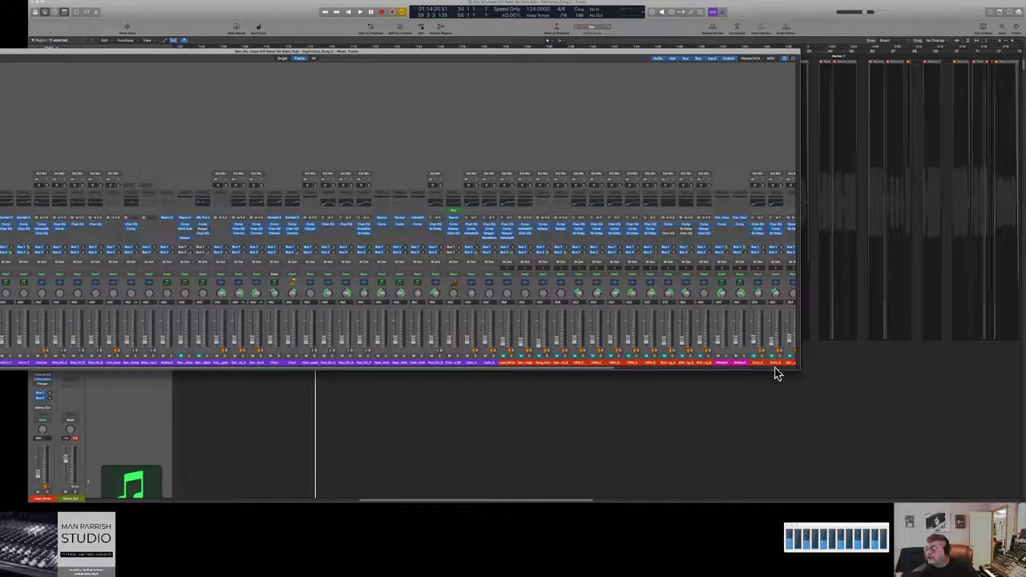
Step: Check the Bus 1 aux channel's input options without changing them
scroll(774, 369, "right", 3)
scroll(775, 367, "right", 10)
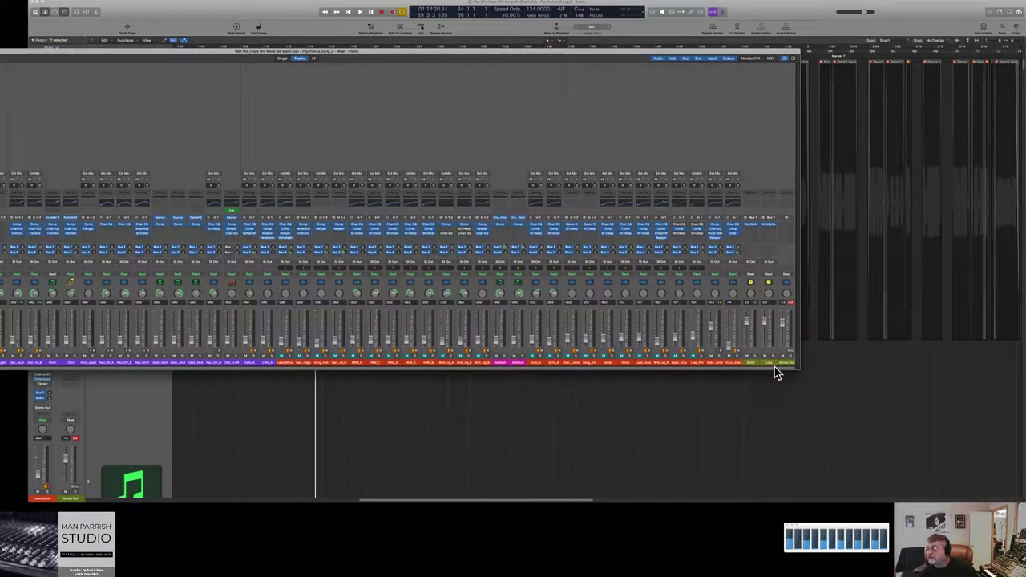
left_click(754, 163)
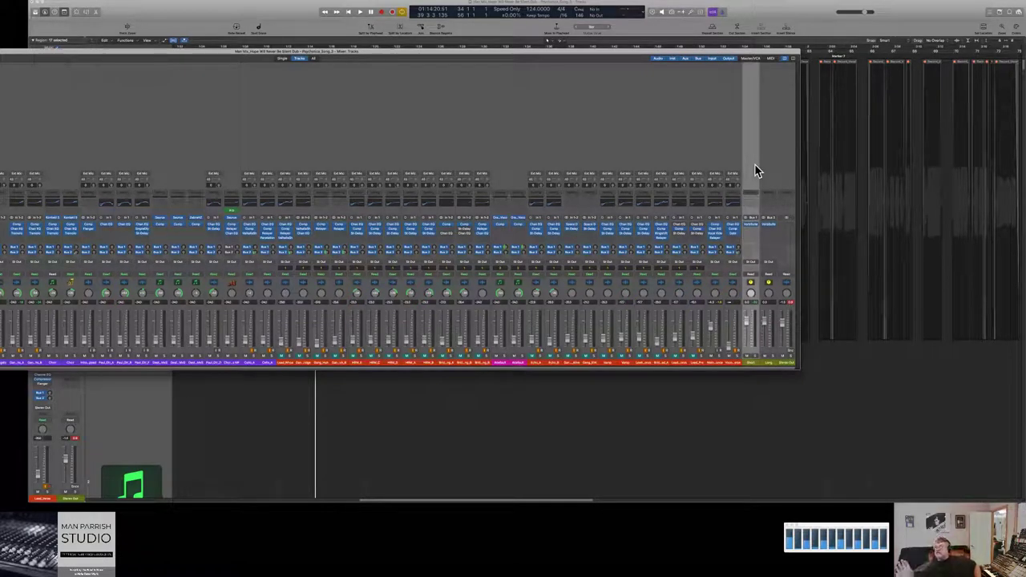
left_click(758, 223)
mouse_move(763, 241)
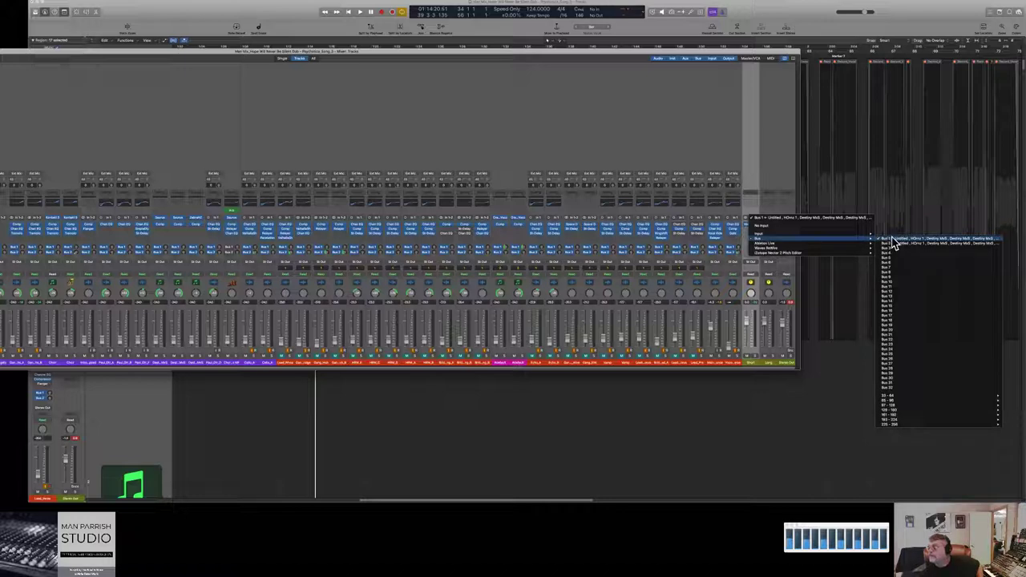
left_click(737, 132)
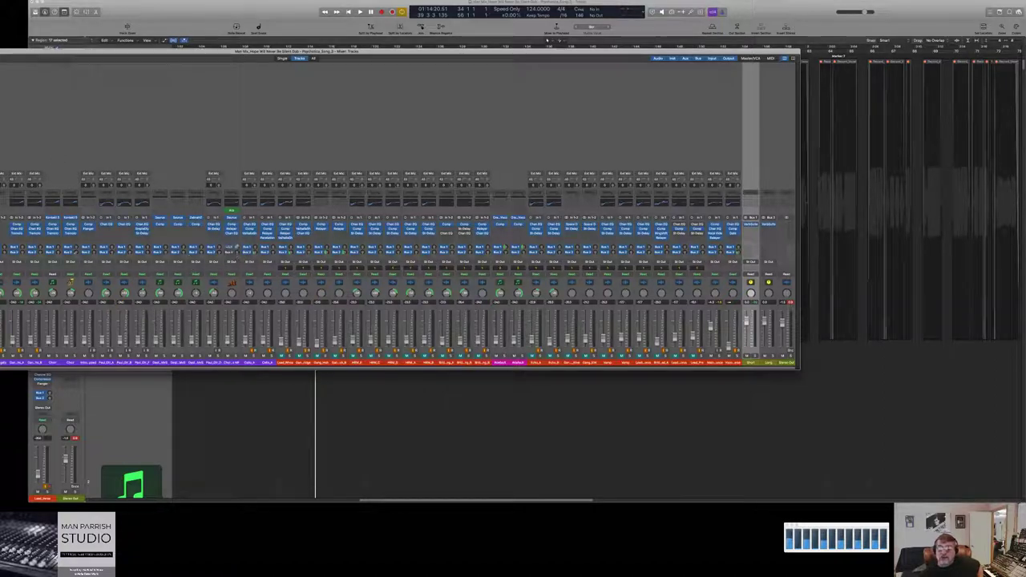
Step: Open the VerbSuite Classics reverb on the Short aux and move its window upper left
left_click(233, 168)
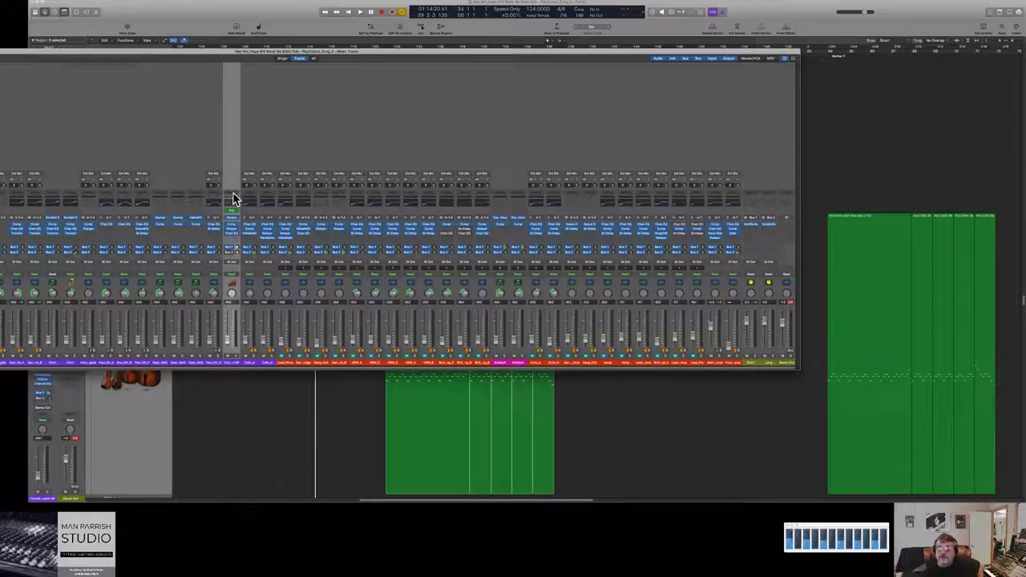
left_click(249, 150)
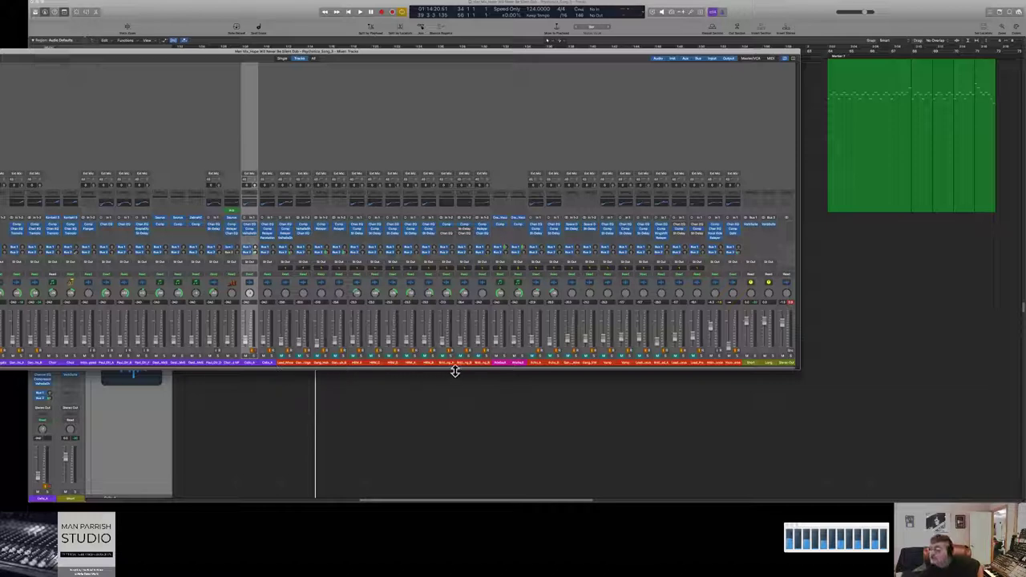
left_click(746, 156)
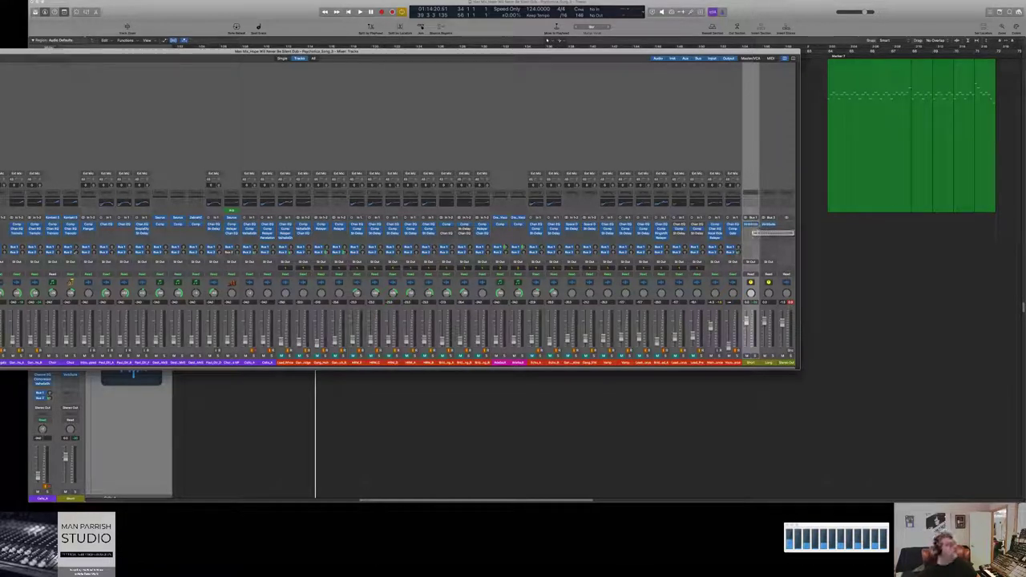
left_click(750, 224)
left_click_drag(155, 94, 323, 64)
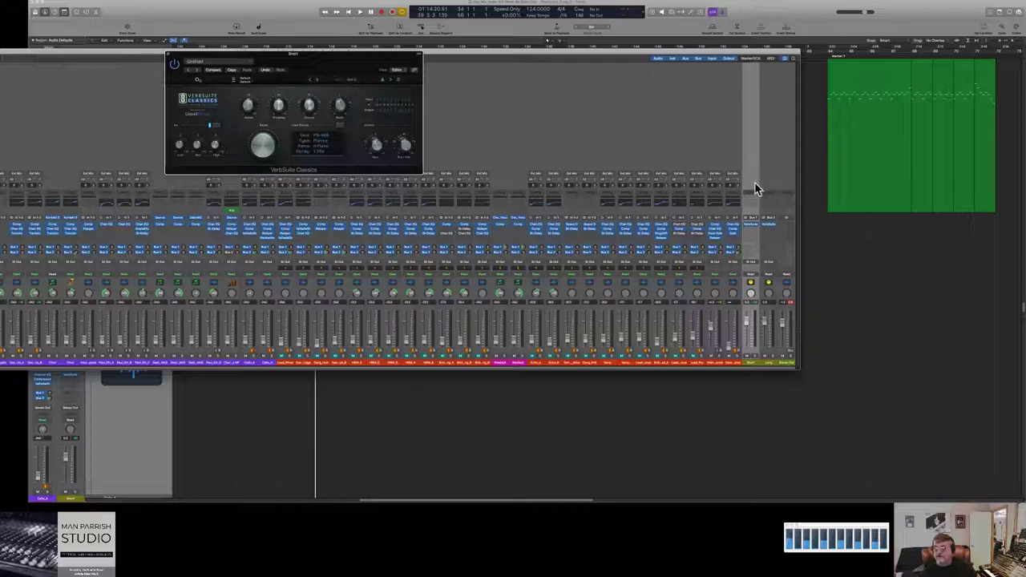
Step: Close the Short reverb and open the VerbSuite Classics reverb on the Long aux channel
left_click_drag(339, 67, 327, 99)
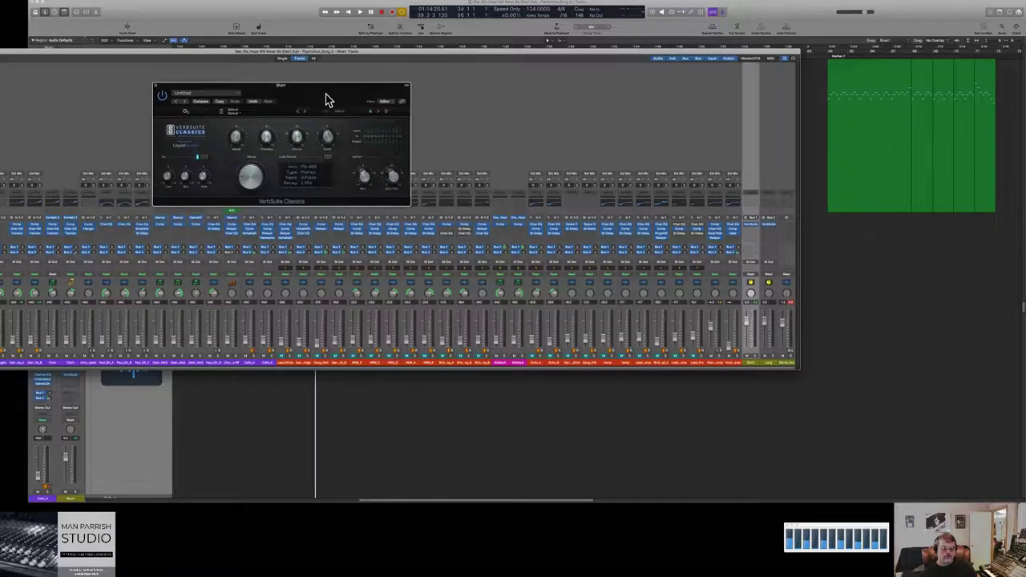
left_click(157, 84)
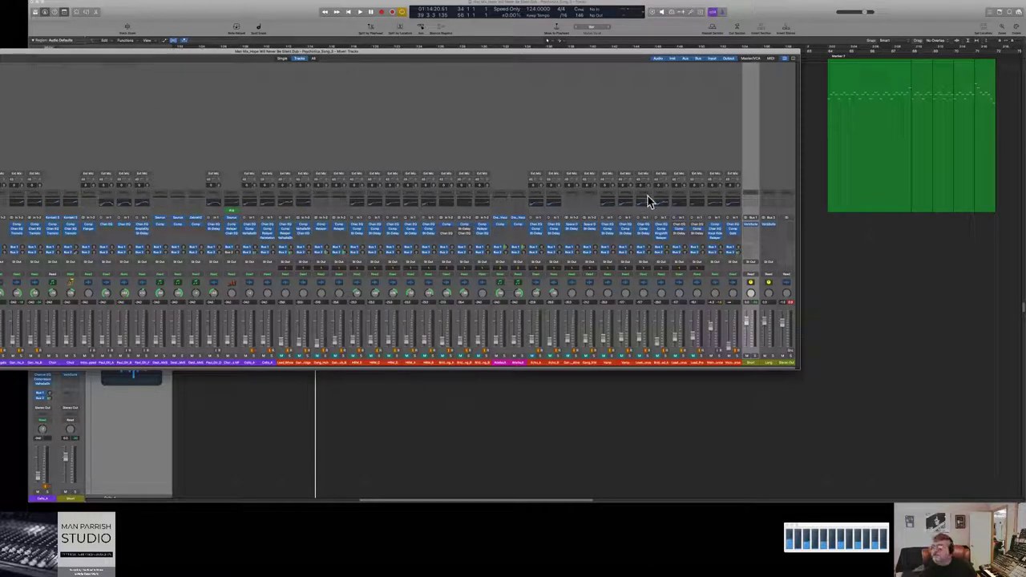
left_click(769, 228)
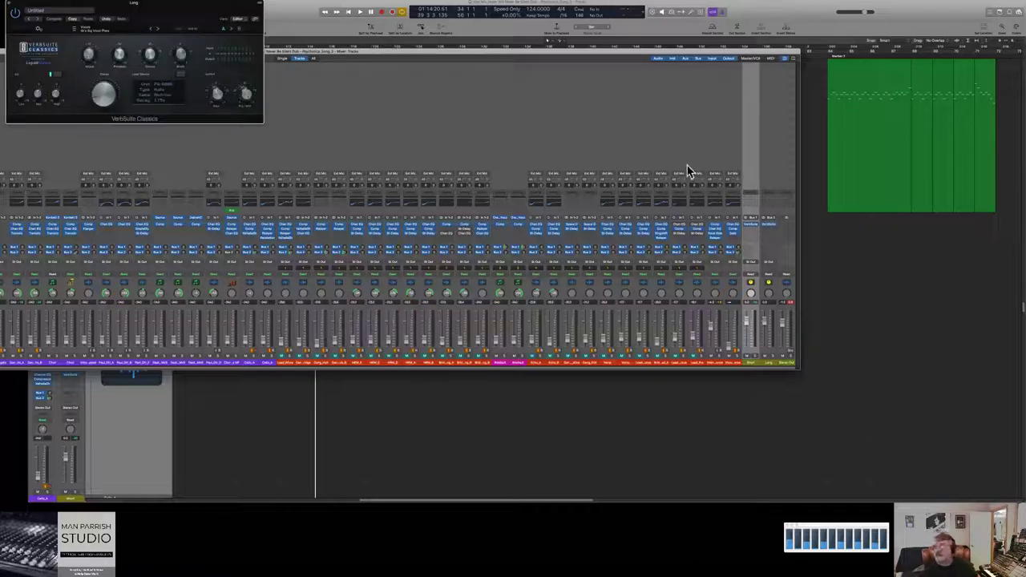
left_click(773, 166)
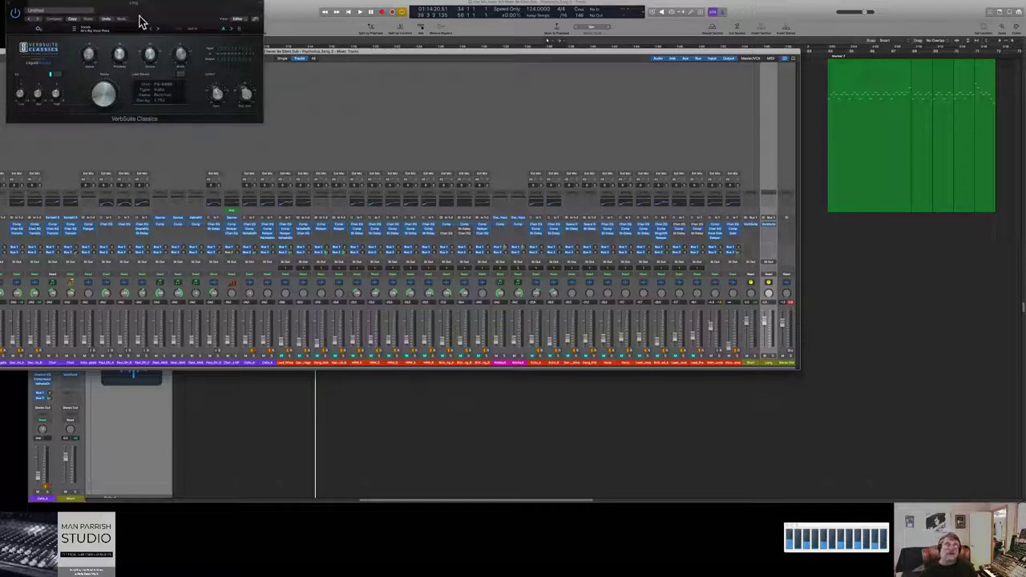
Step: Browse the Long reverb's preset category list, then close the reverb window
left_click_drag(144, 12, 247, 85)
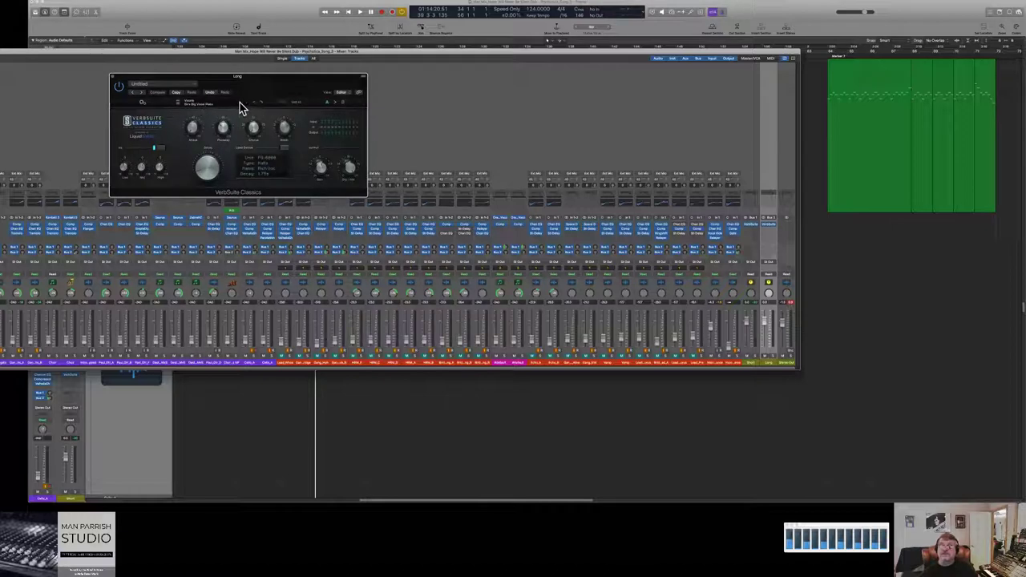
left_click(177, 101)
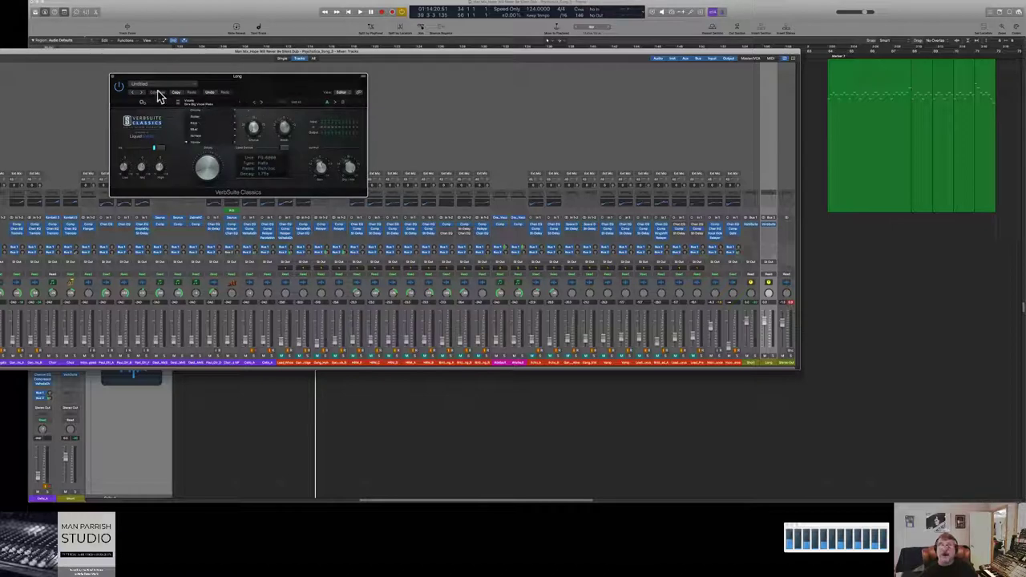
left_click(115, 82)
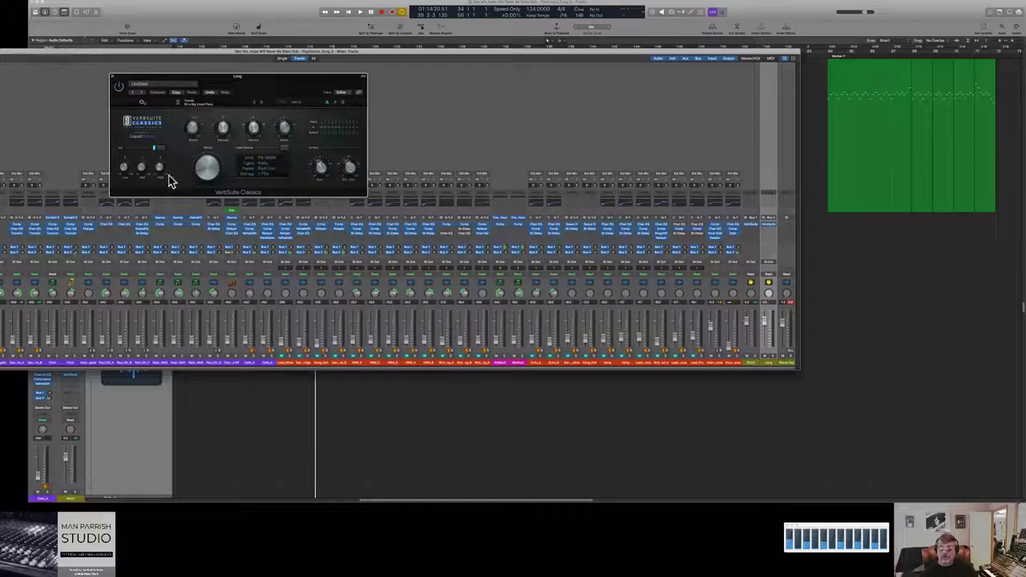
left_click(113, 76)
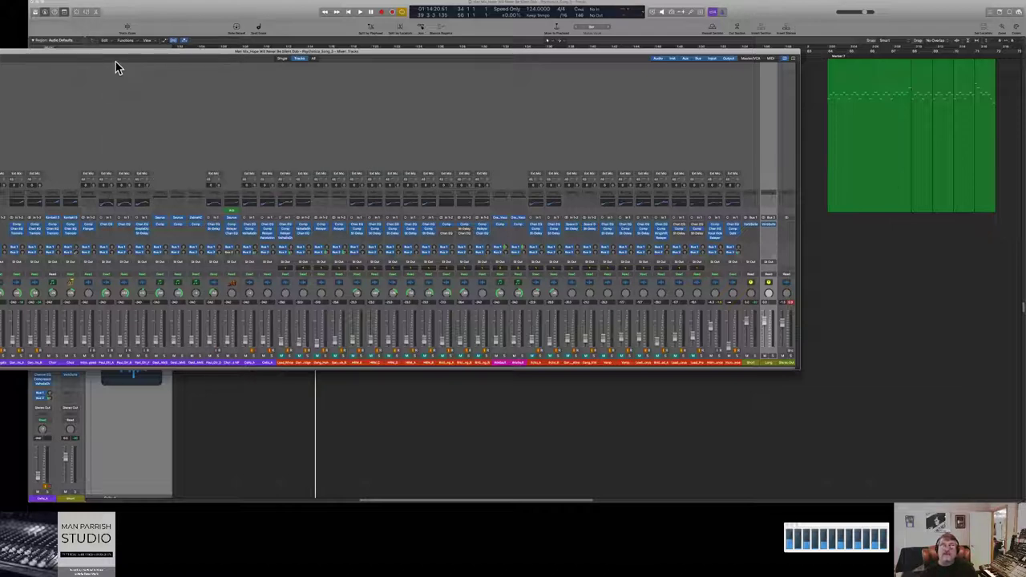
Step: Maximise the Mixer, select the first channel, and play the song back
double_click(120, 58)
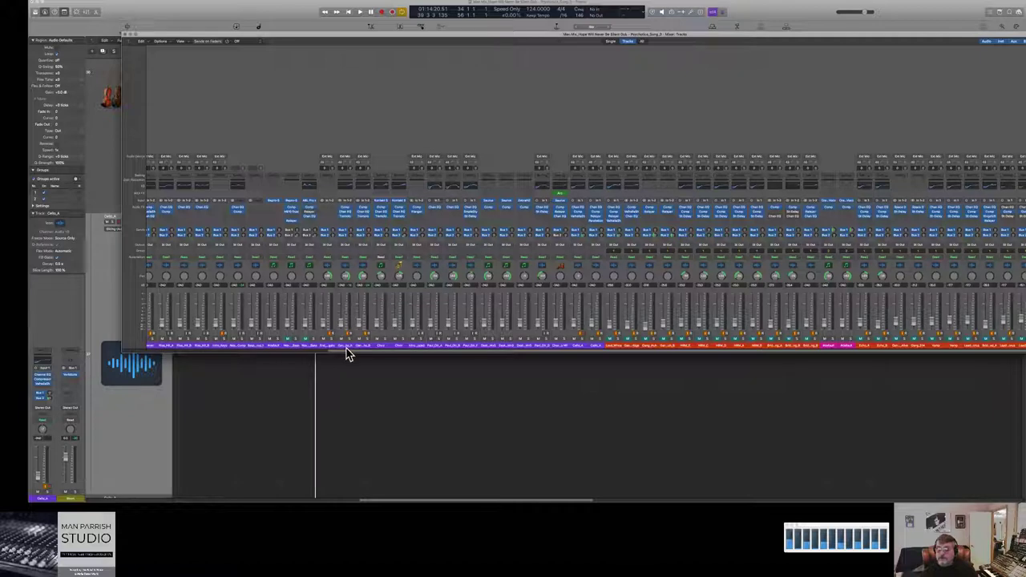
scroll(346, 357, "left", 8)
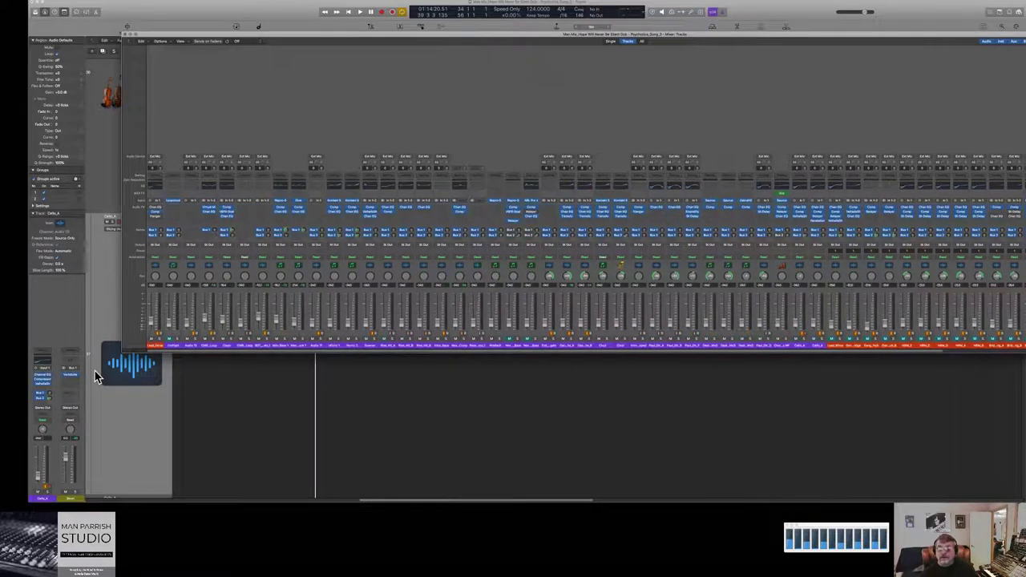
left_click(155, 112)
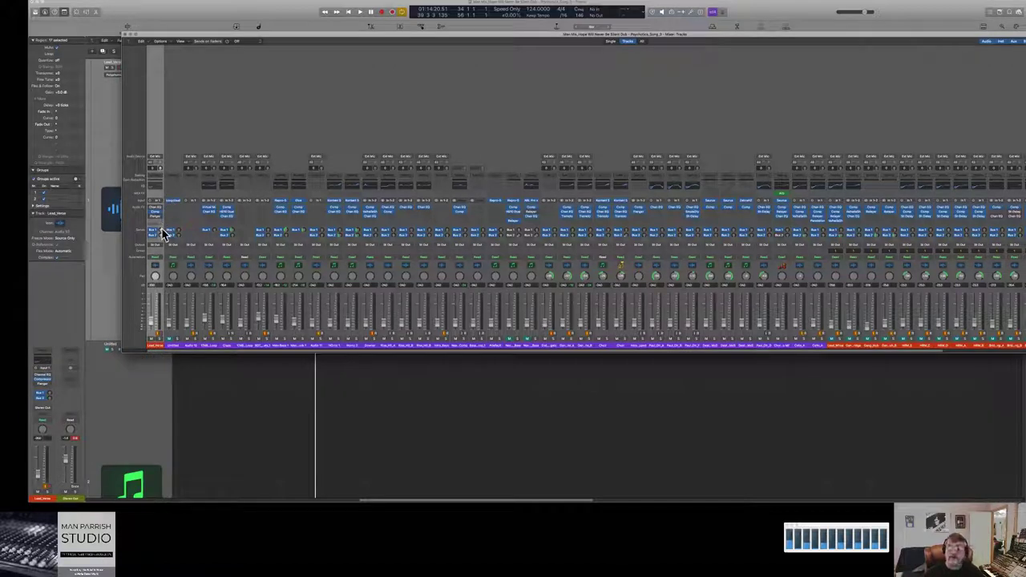
key("space")
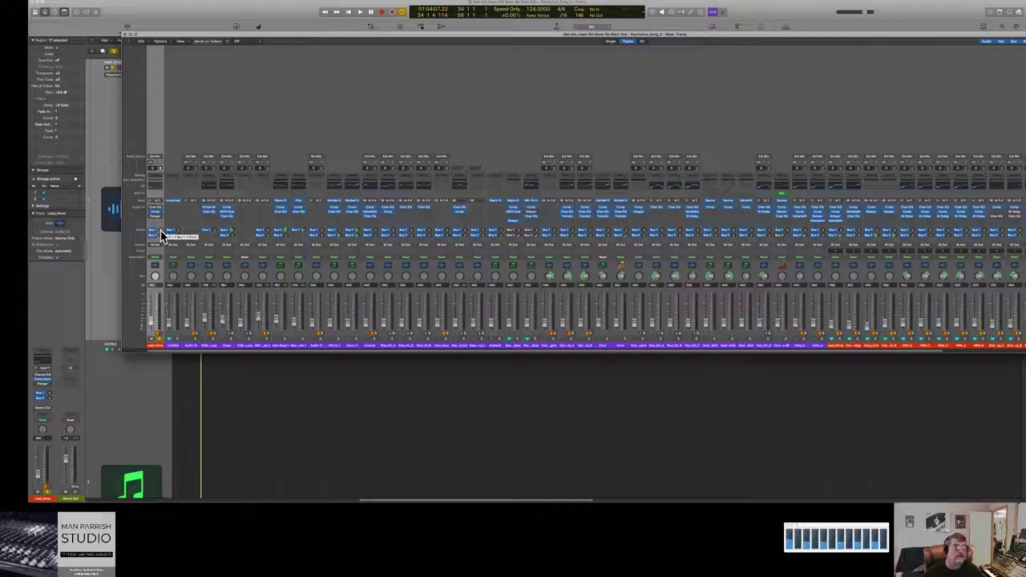
key("space")
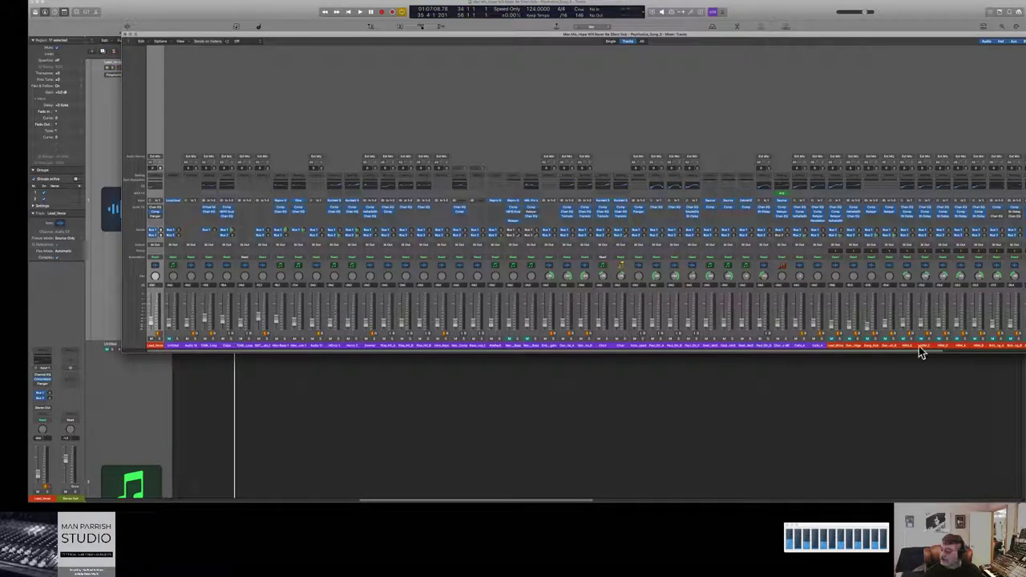
Step: Close the Mixer and select the Main Lead Bounce region on the bottom track
scroll(928, 351, "right", 5)
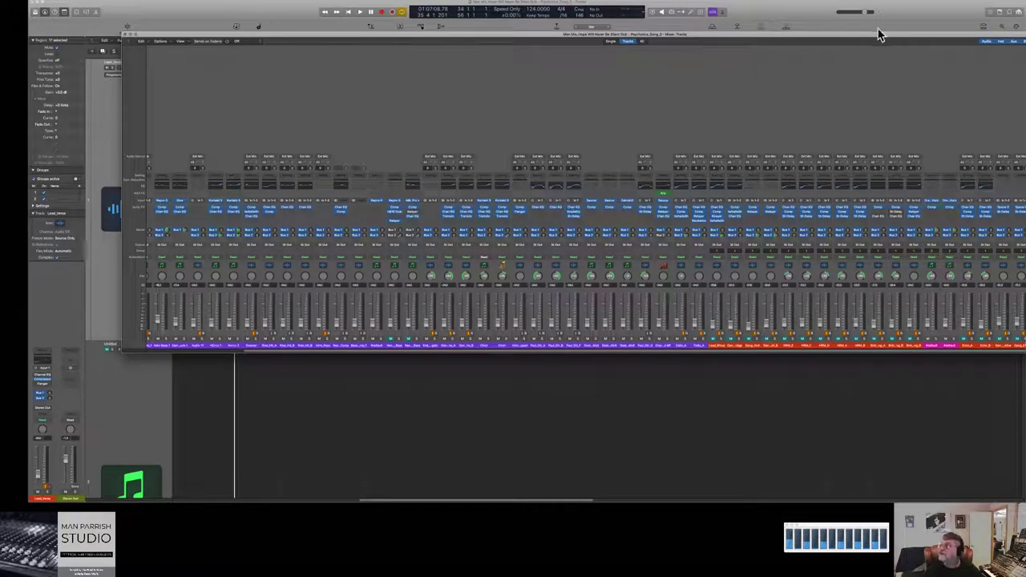
left_click_drag(878, 35, 550, 27)
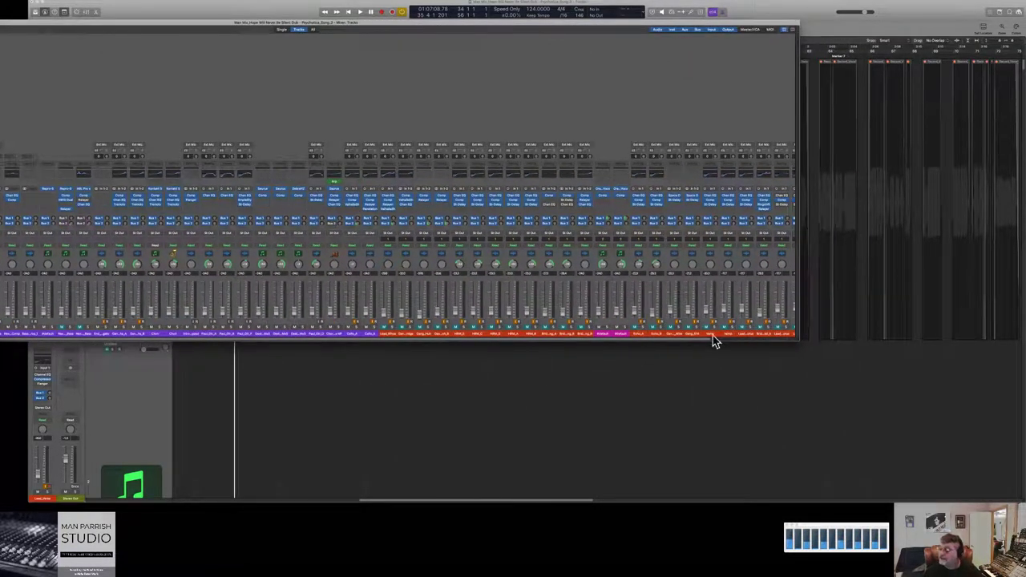
scroll(707, 341, "right", 5)
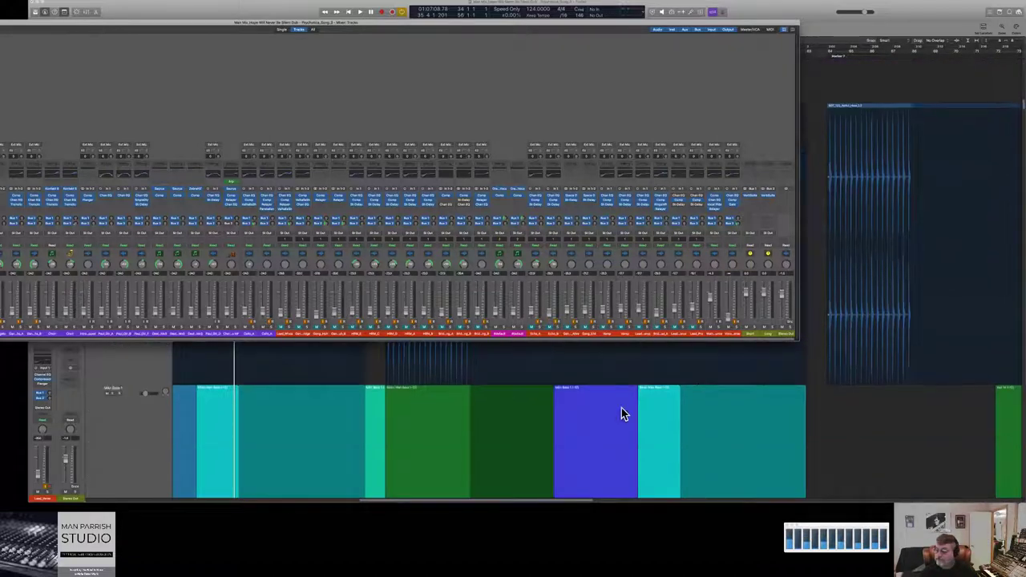
key("x")
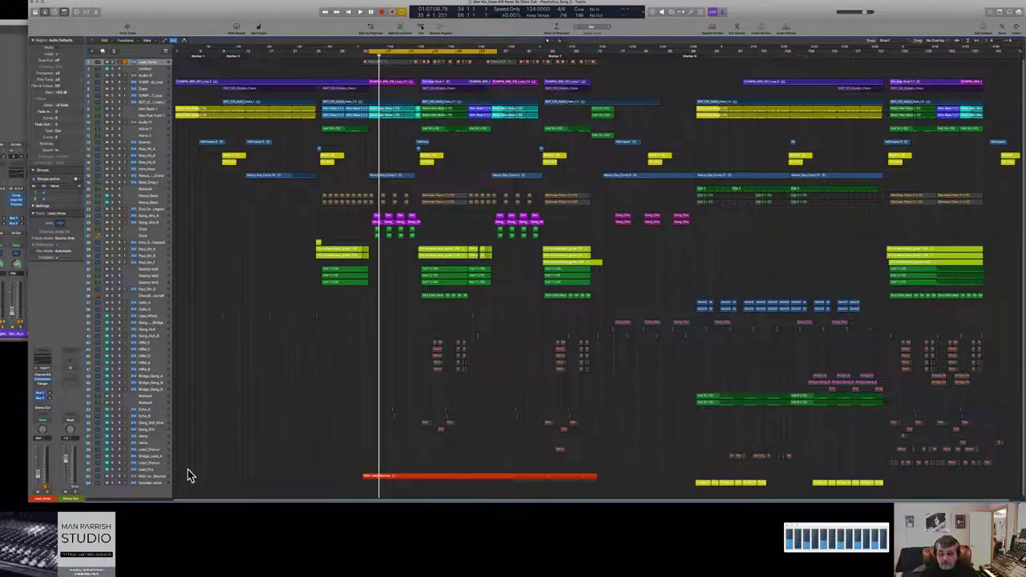
left_click(155, 481)
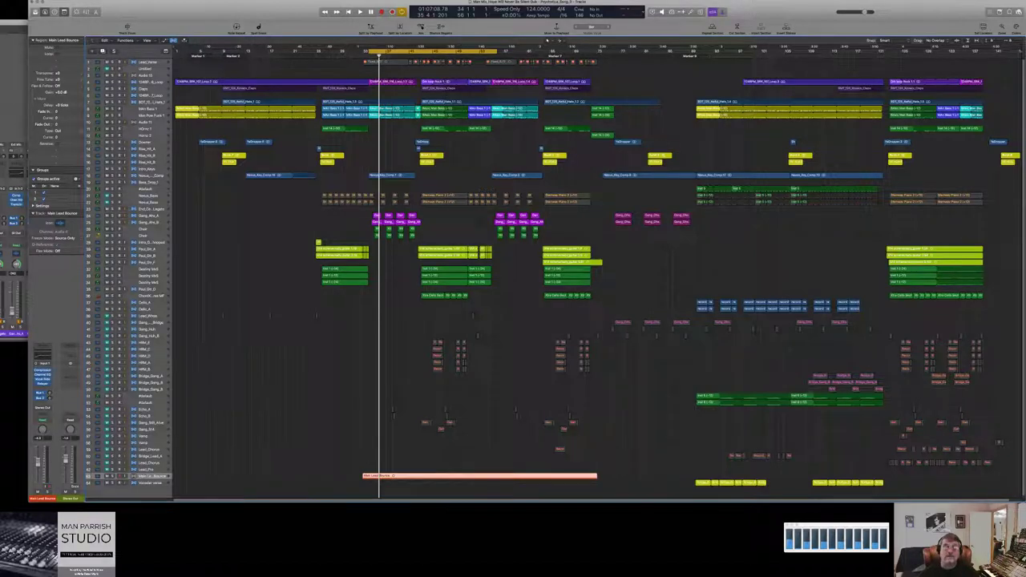
Step: Reopen the Mixer, select the Main Lead Bounce strip, start playback and solo it
key("x")
left_click(8, 95)
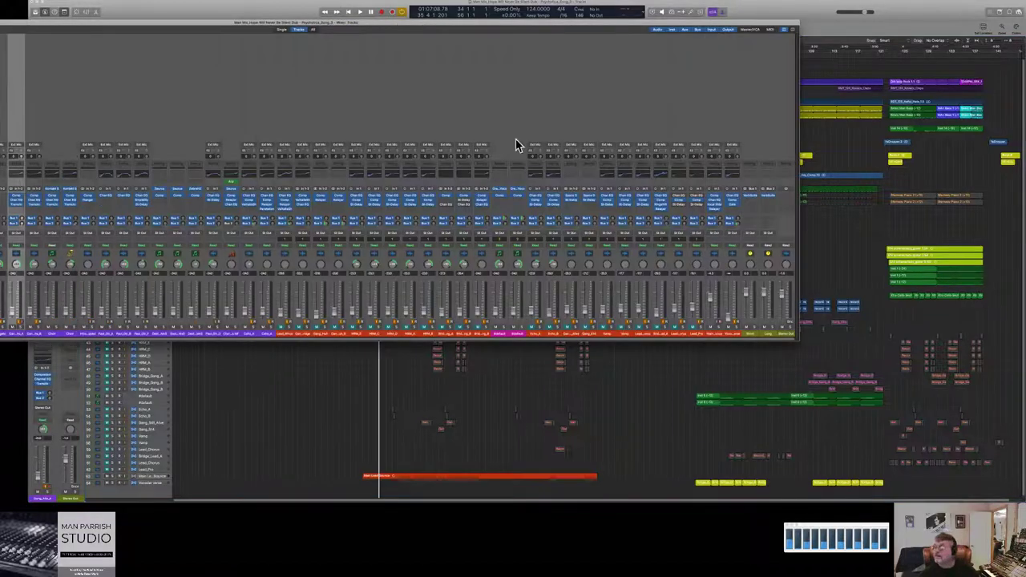
left_click(711, 93)
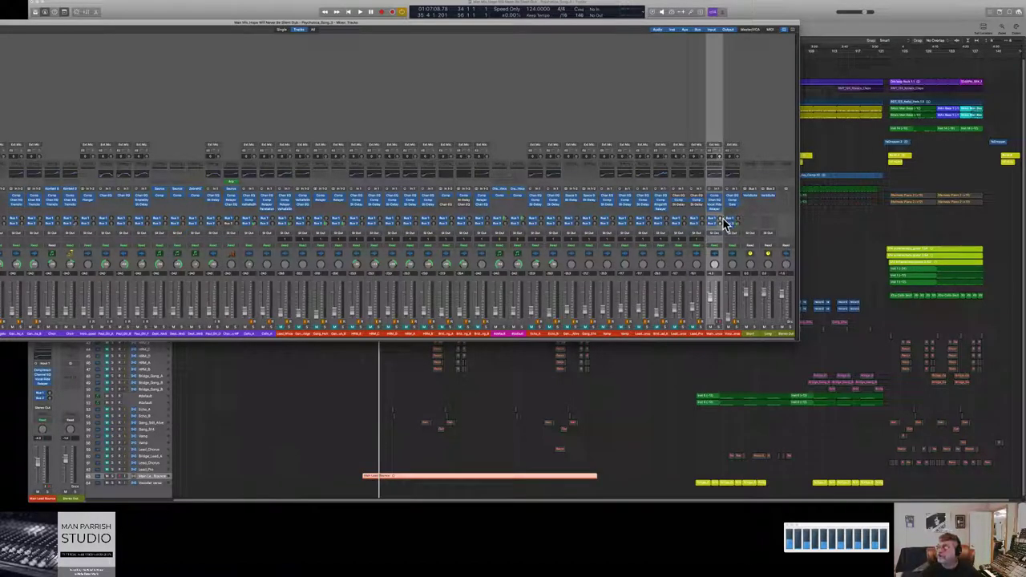
key("space")
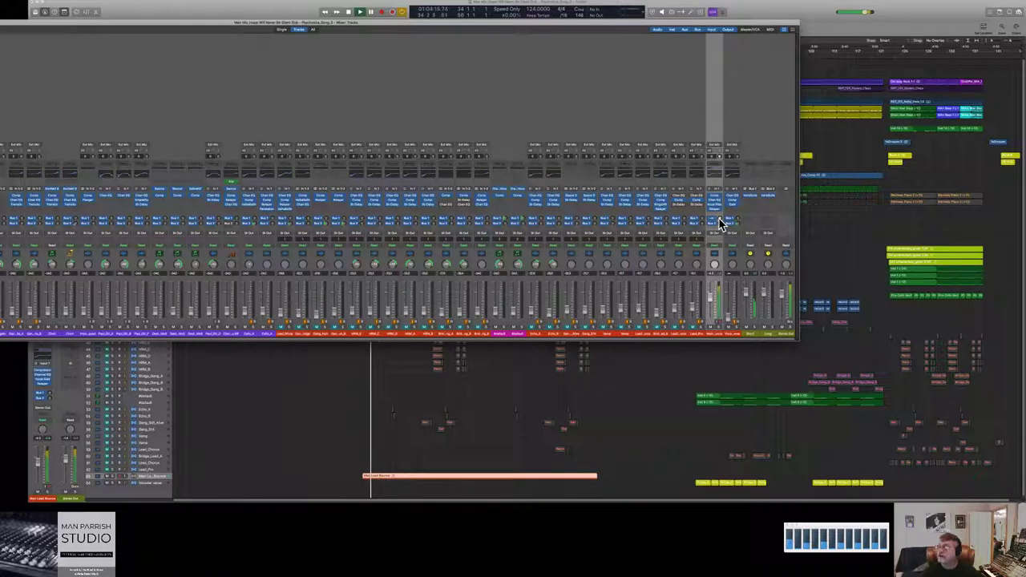
left_click(719, 330)
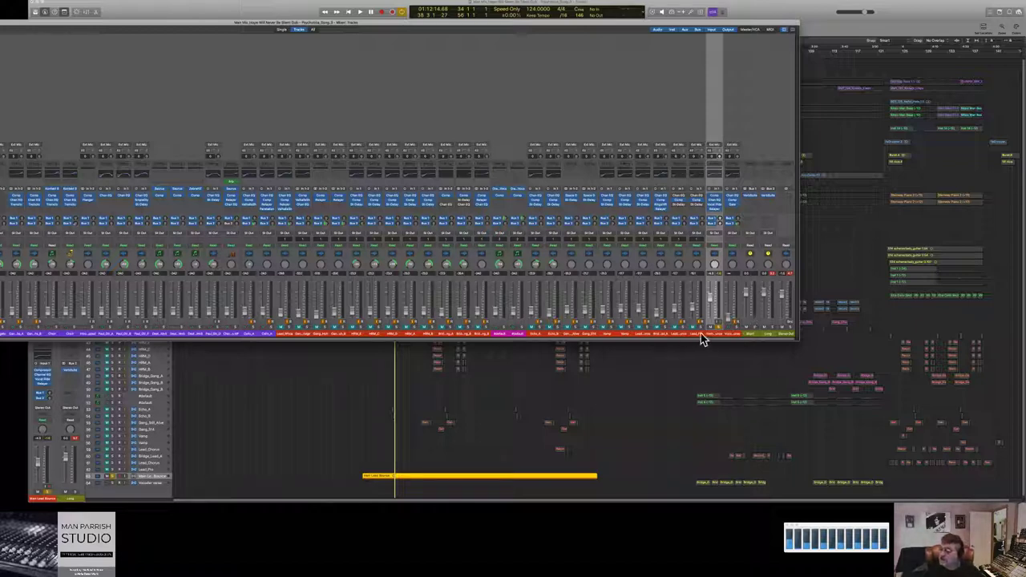
Step: Unsolo Main Lead Bounce, play the full mix, and minimise the Mixer
left_click(718, 326)
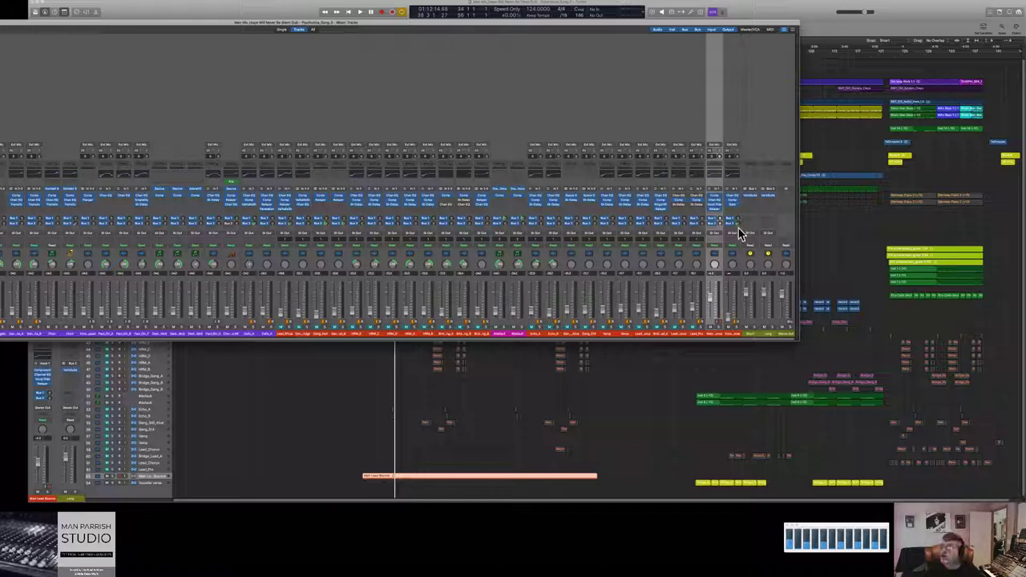
key("space")
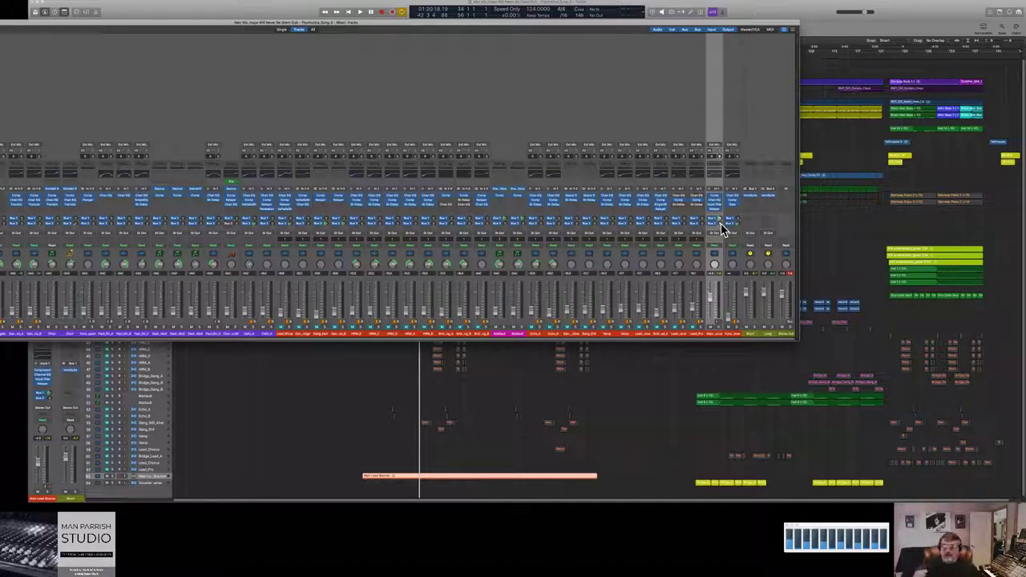
double_click(767, 27)
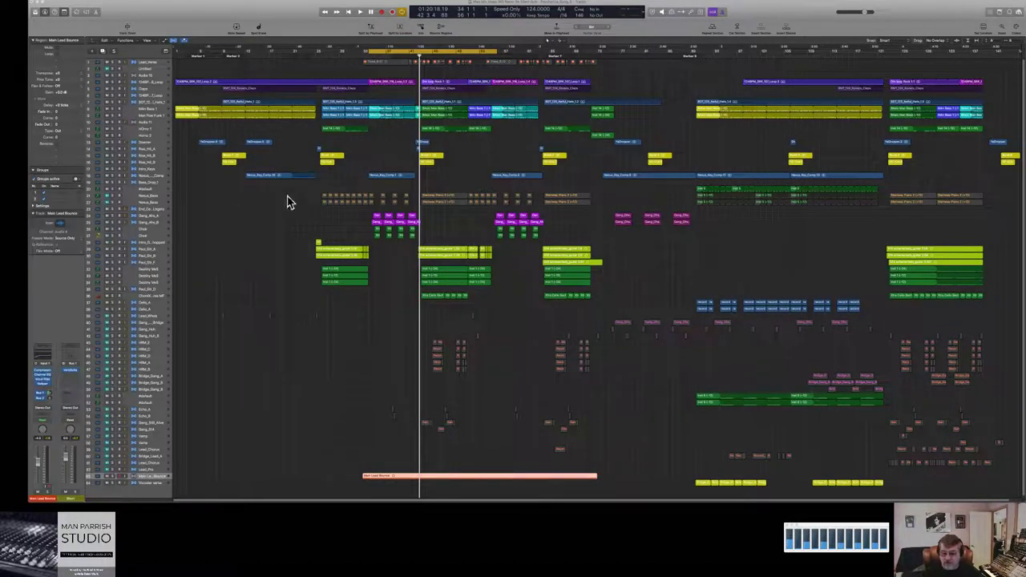
Step: Zoom the track lanes in on the vocal region and add an empty audio track below Main Lead Bounce
left_click(1017, 44)
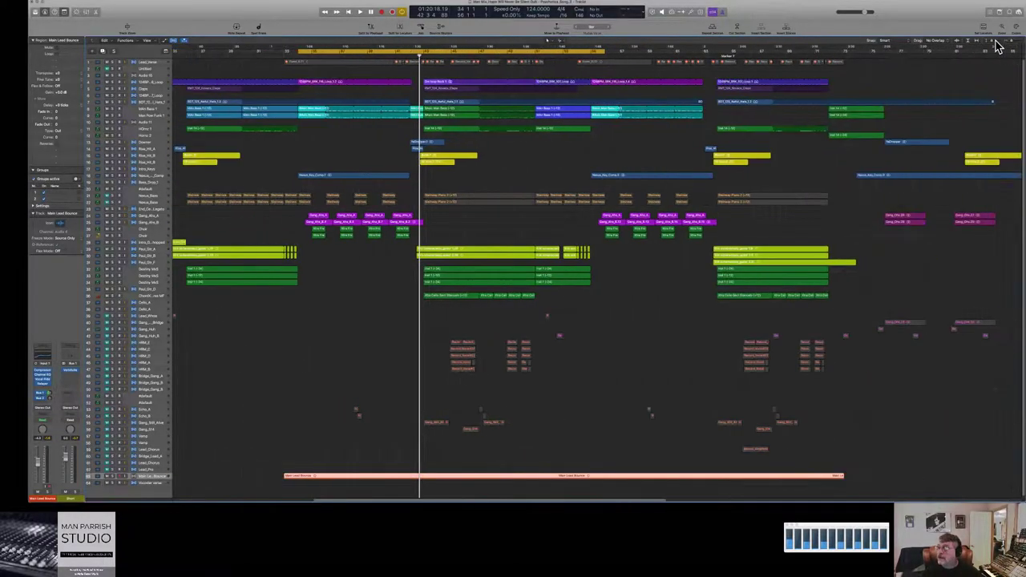
left_click(1007, 46)
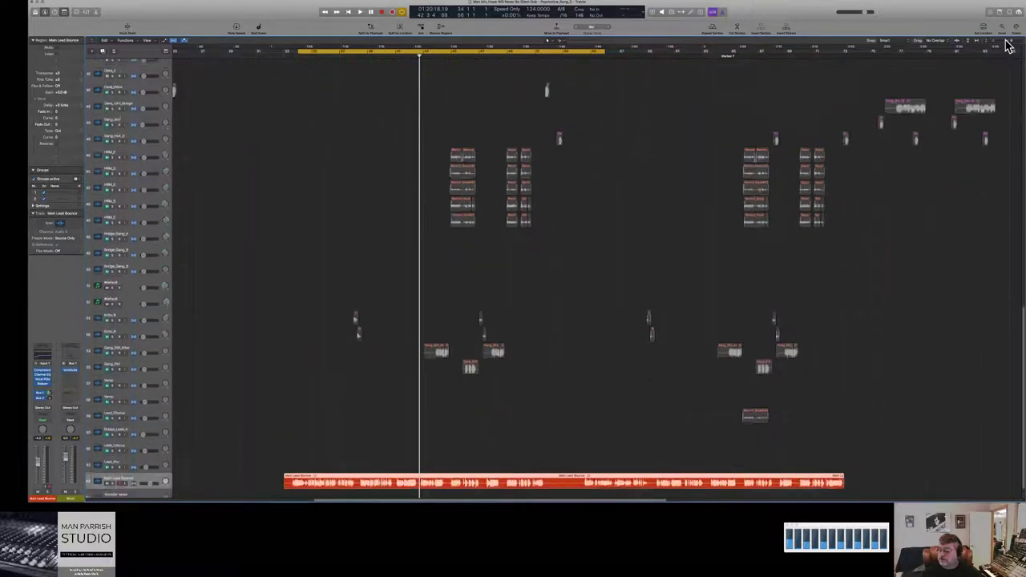
key("super+Down")
key("super+Down")
key("super+Down")
key("super+Down")
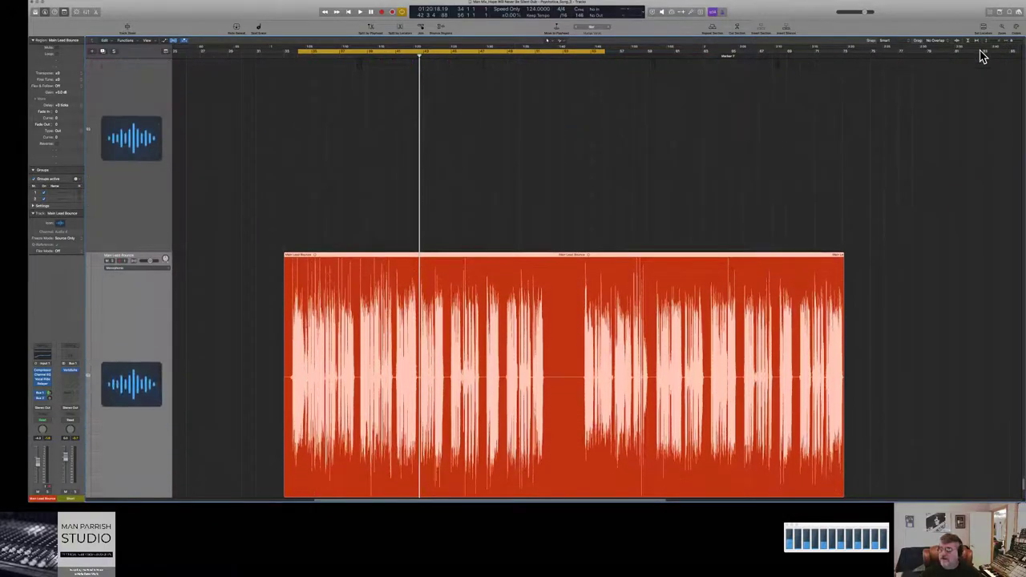
key("super+Down")
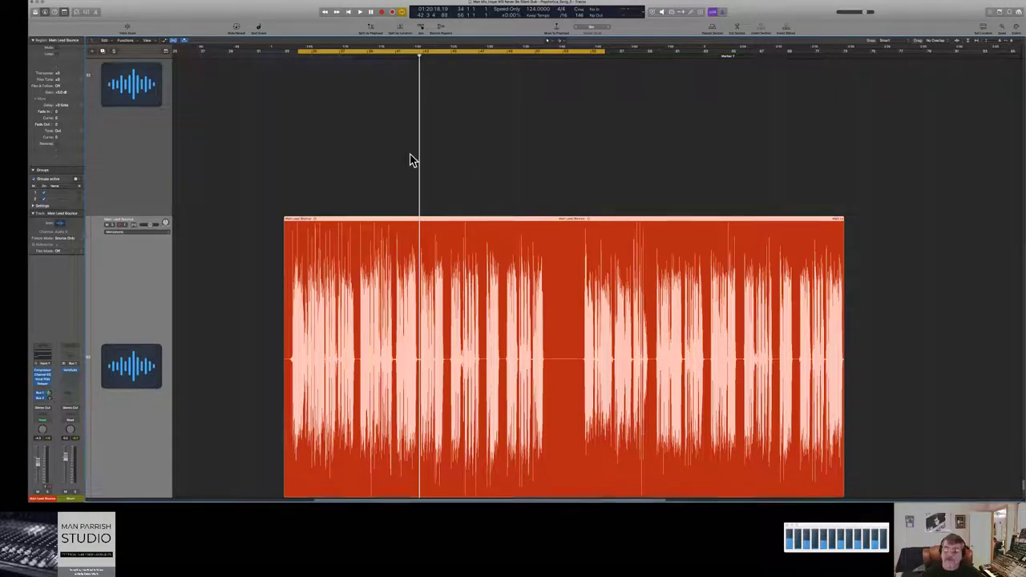
scroll(410, 156, "down", 3)
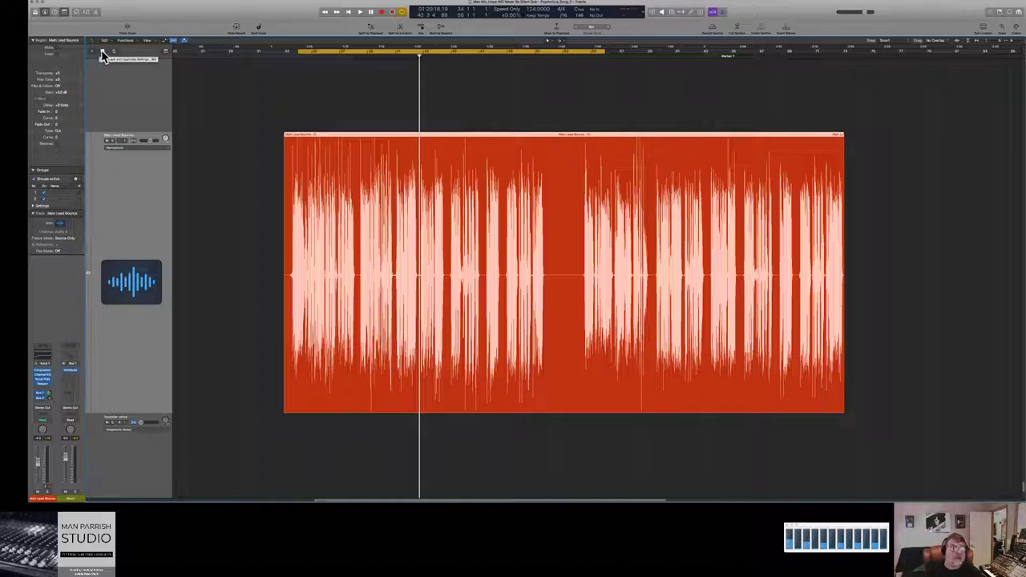
mouse_move(2, 152)
left_mouse_down()
mouse_move(195, 186)
mouse_move(485, 186)
mouse_move(434, 190)
mouse_move(138, 141)
mouse_move(97, 172)
mouse_move(60, 140)
mouse_move(0, 157)
left_mouse_up()
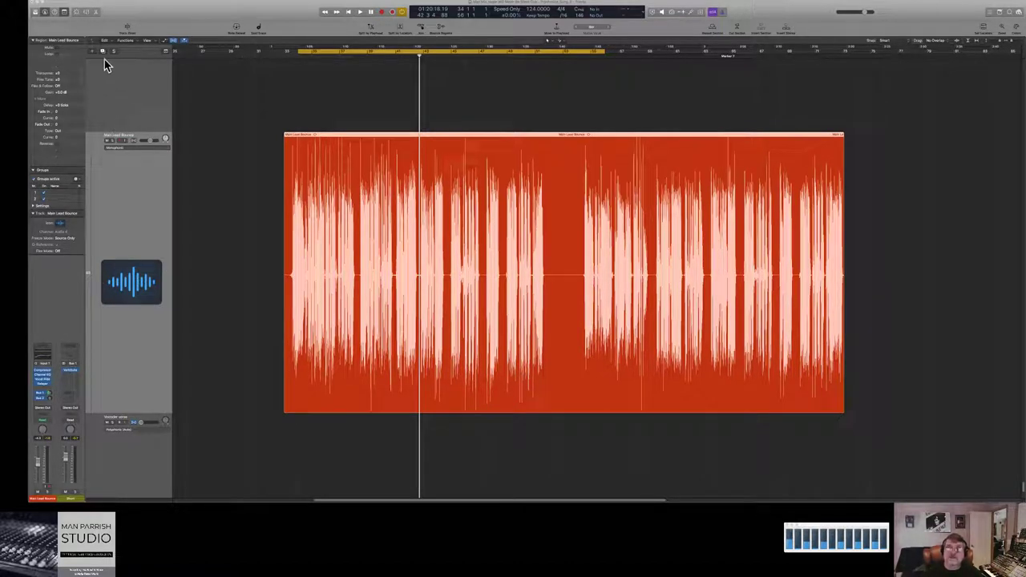
scroll(131, 108, "down", 3)
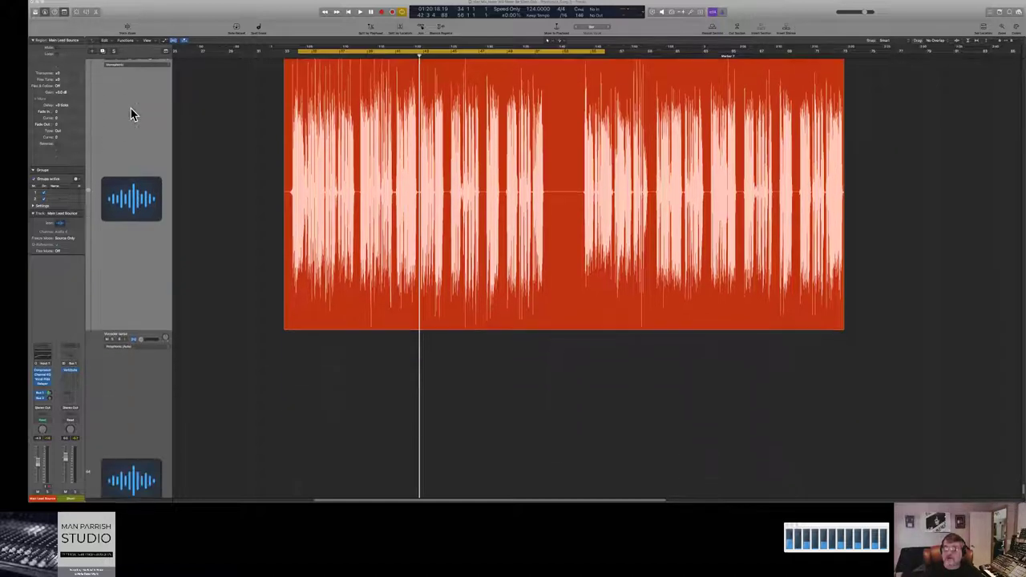
scroll(130, 108, "up", 1)
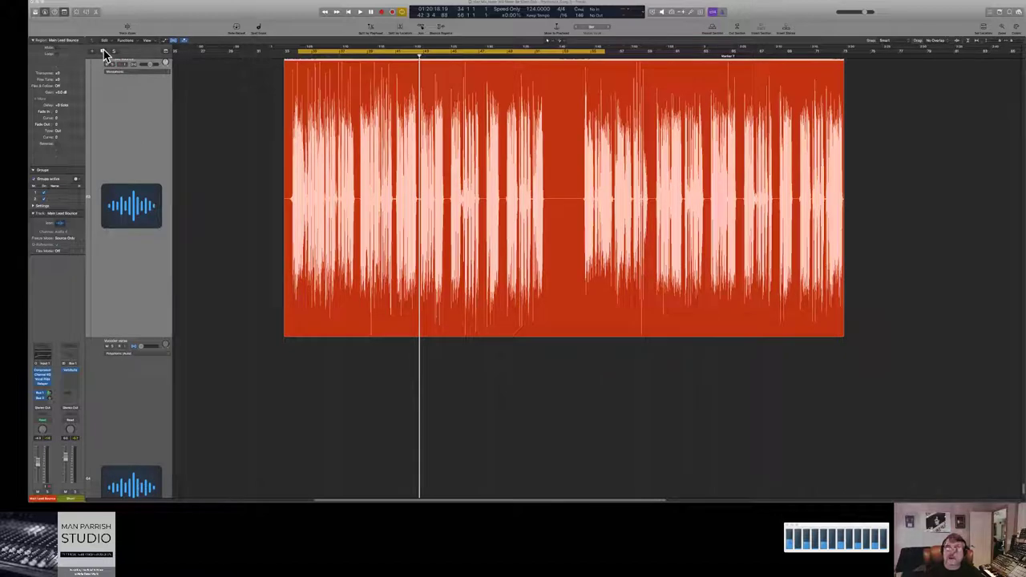
key("alt+super+a")
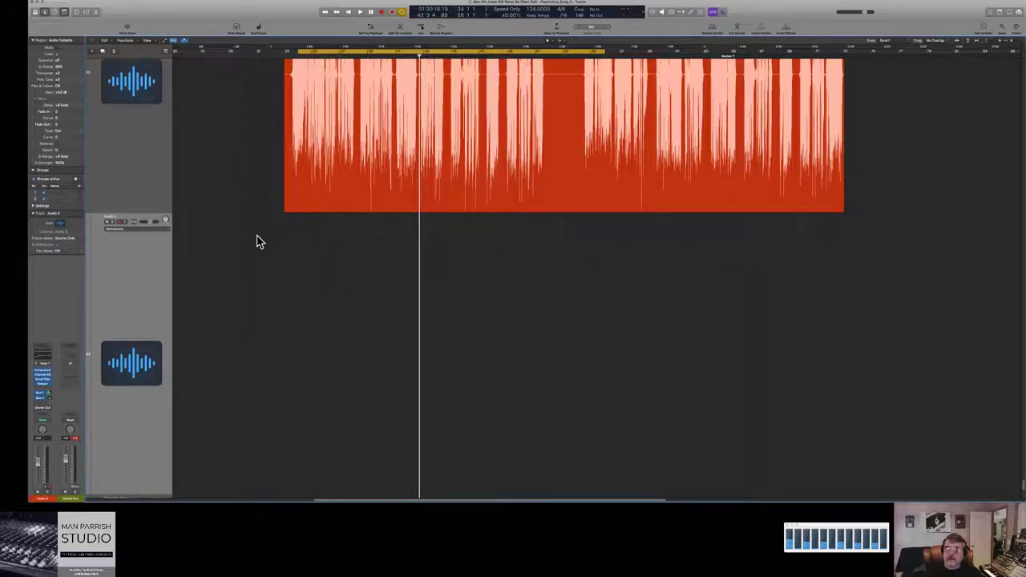
Step: Option-drag a copy of the Main Lead Bounce region onto the new Audio 5 track
key("super+Down")
key("super+Down")
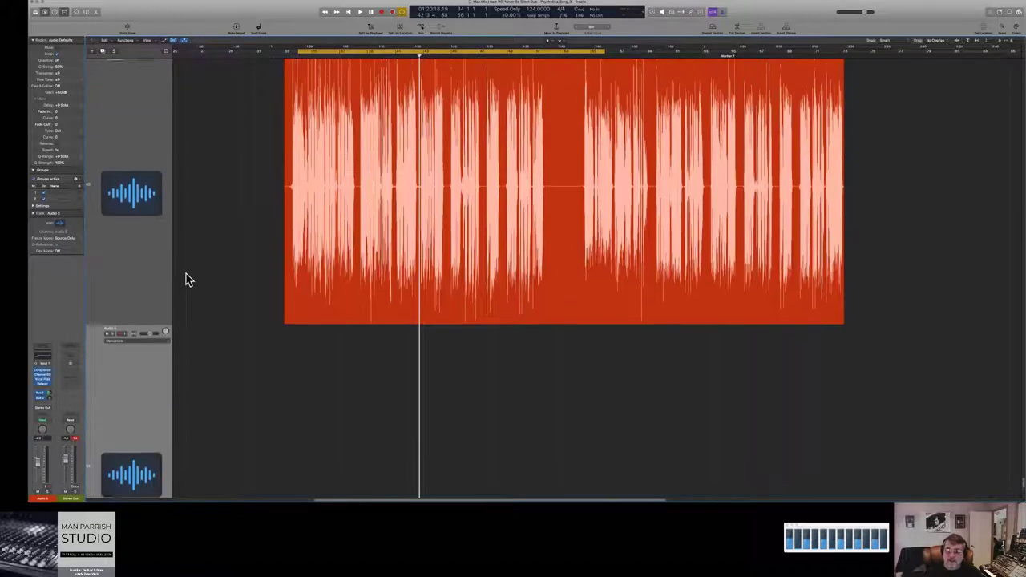
left_click(321, 68)
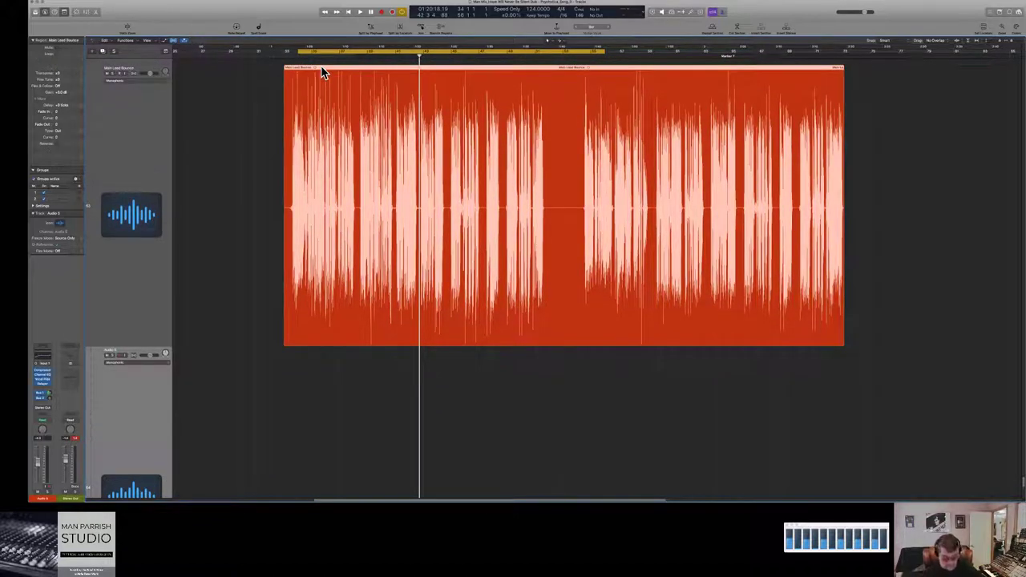
left_click_drag(321, 70, 322, 377)
scroll(322, 377, "down", 3)
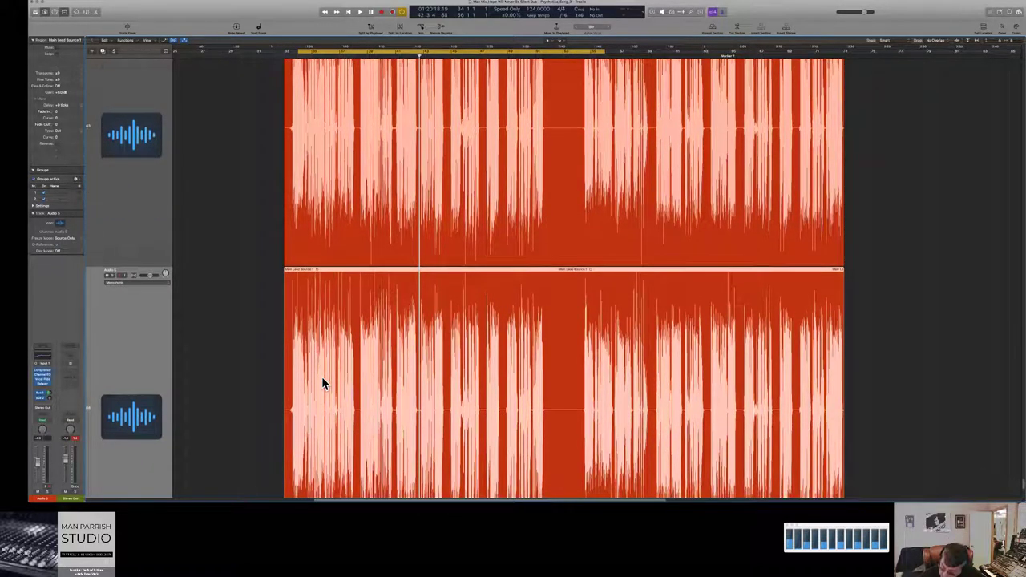
scroll(321, 377, "down", 3)
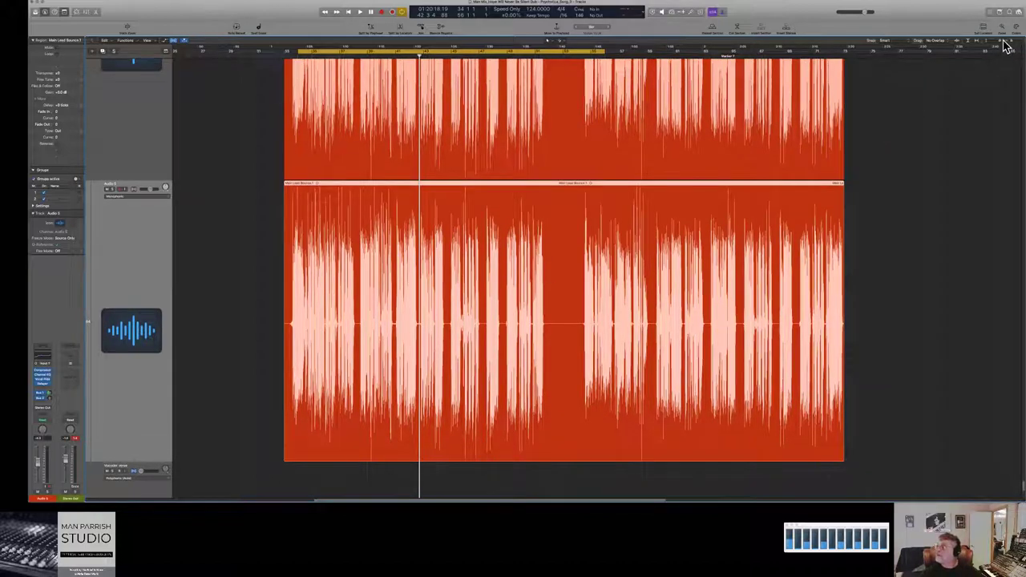
left_click_drag(1001, 48, 1000, 48)
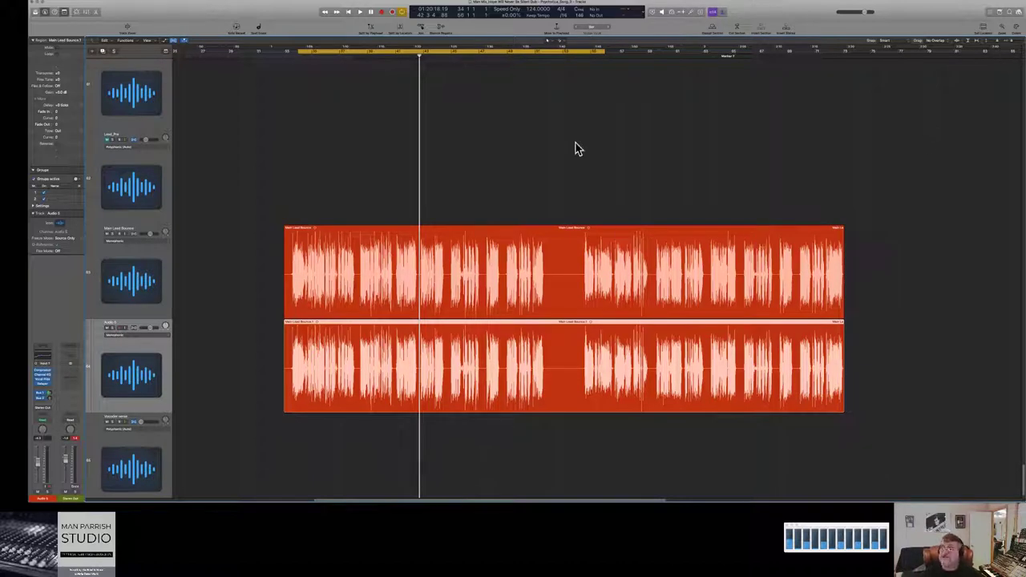
Step: Mute the copied vocal track, shift the cycle range later, and audition it
left_click(108, 327)
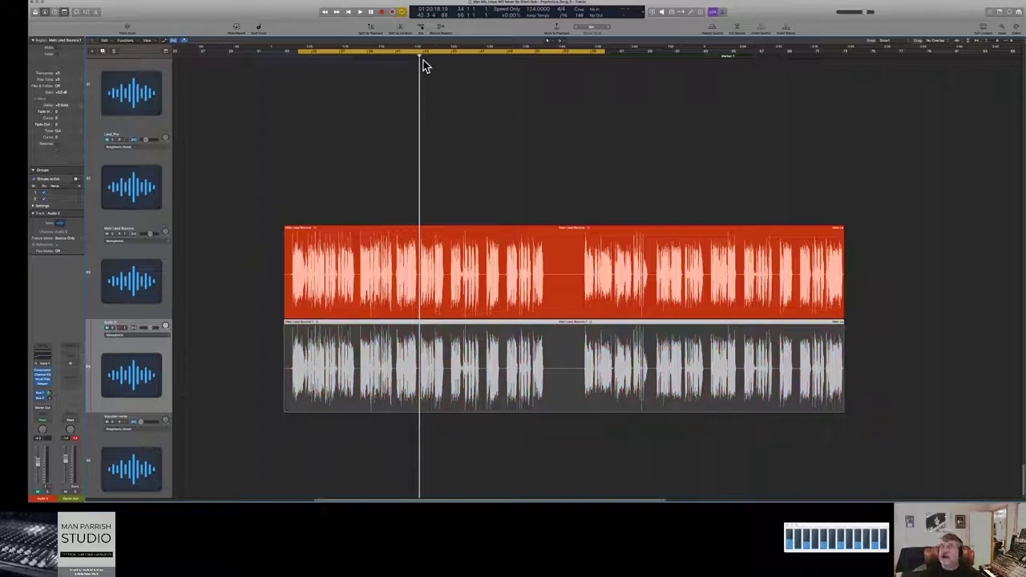
left_click_drag(423, 52, 481, 51)
key("space")
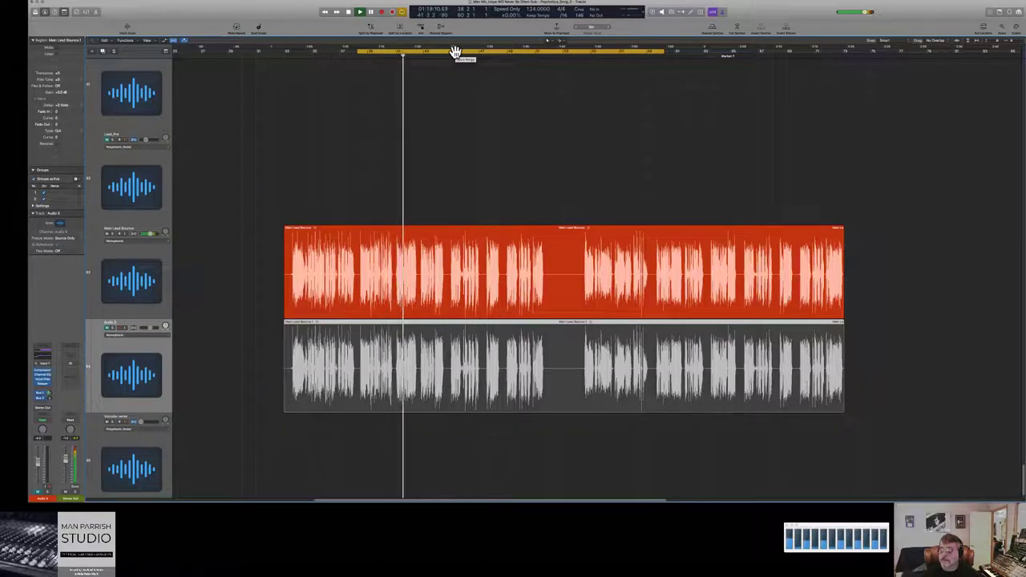
key("space")
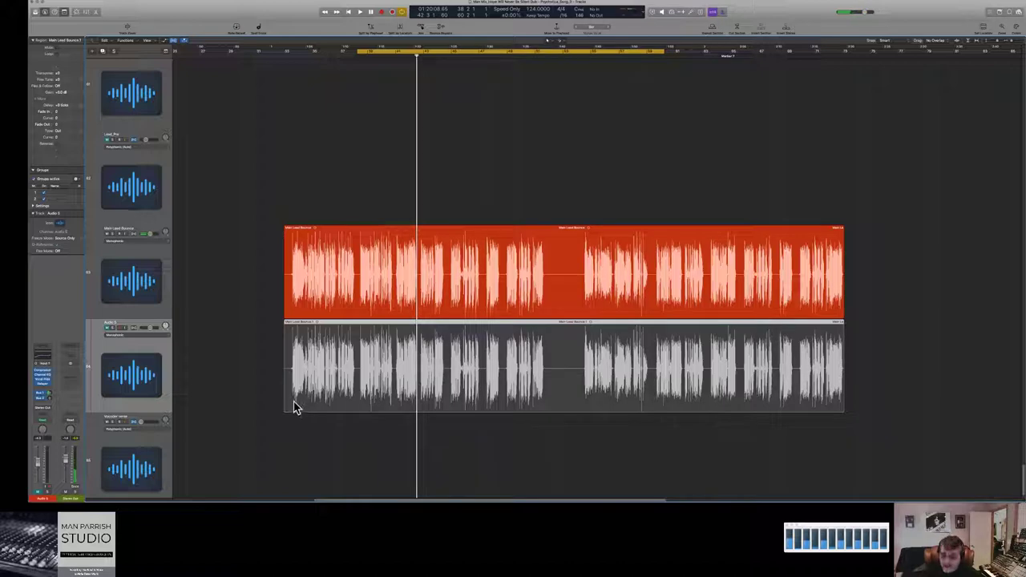
Step: Trim the copy's start, split it after the first phrase, trim the later part, then unmute
left_click_drag(283, 408, 393, 409)
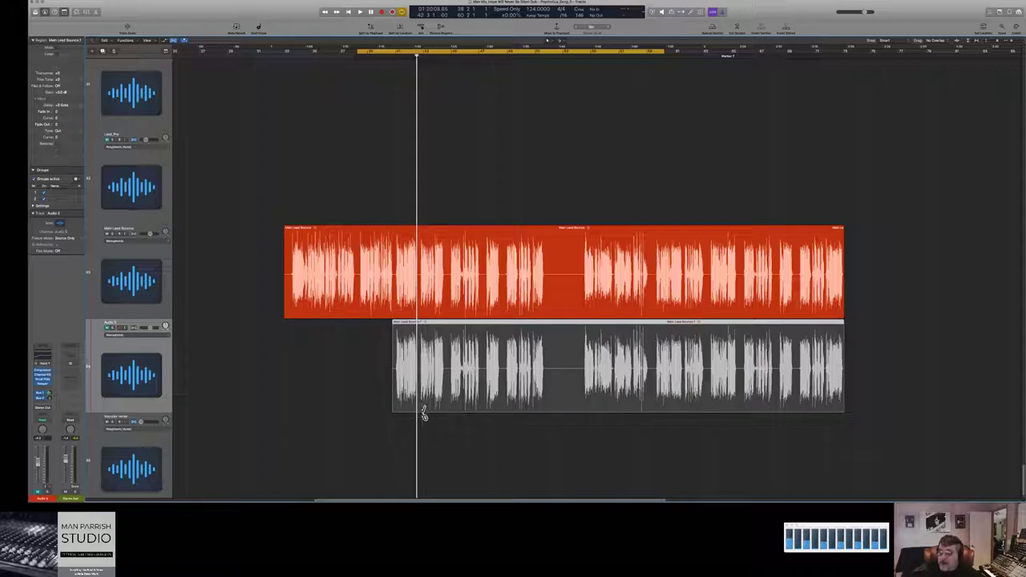
left_click(420, 409)
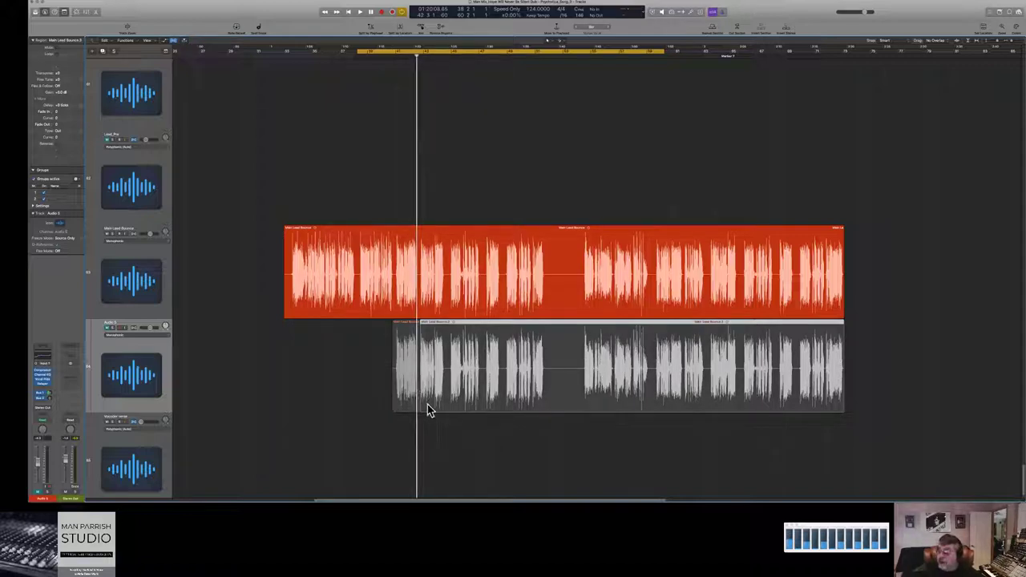
left_click_drag(420, 409, 574, 418)
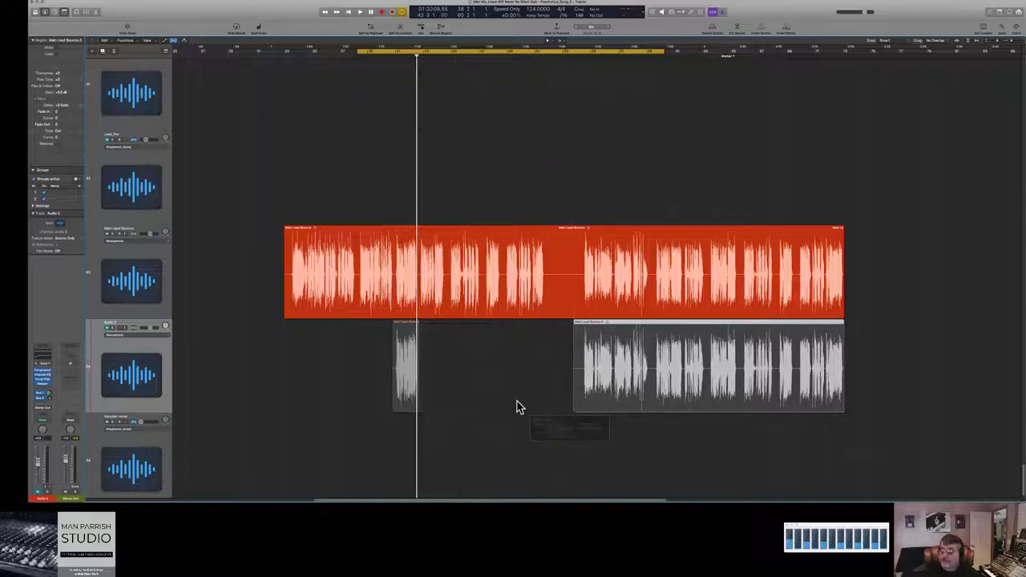
left_click(108, 331)
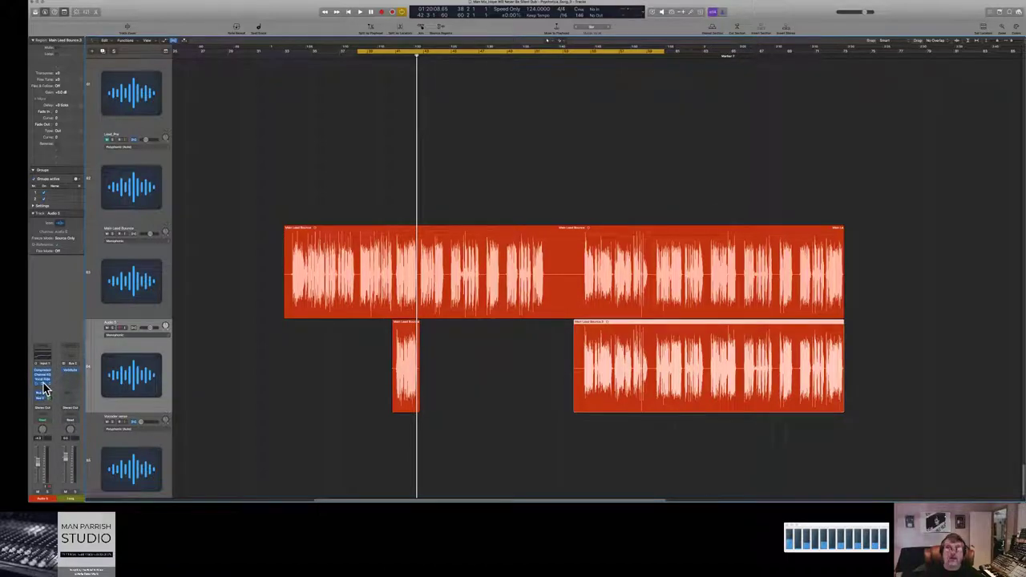
Step: Open the Audio 5 Relayer delay, adjust one knob, and move its window out of view
left_click(43, 389)
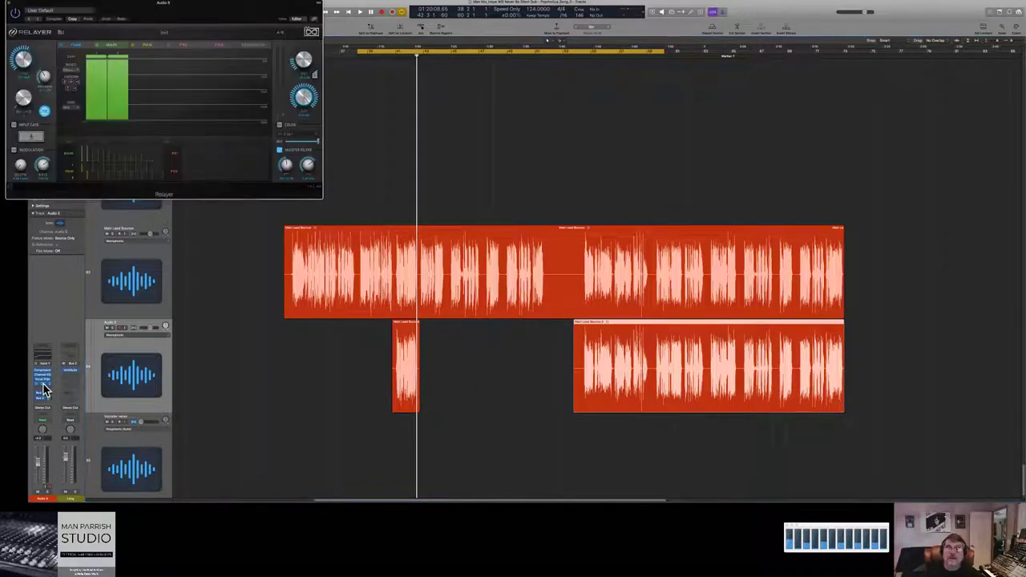
left_click_drag(315, 64, 310, 45)
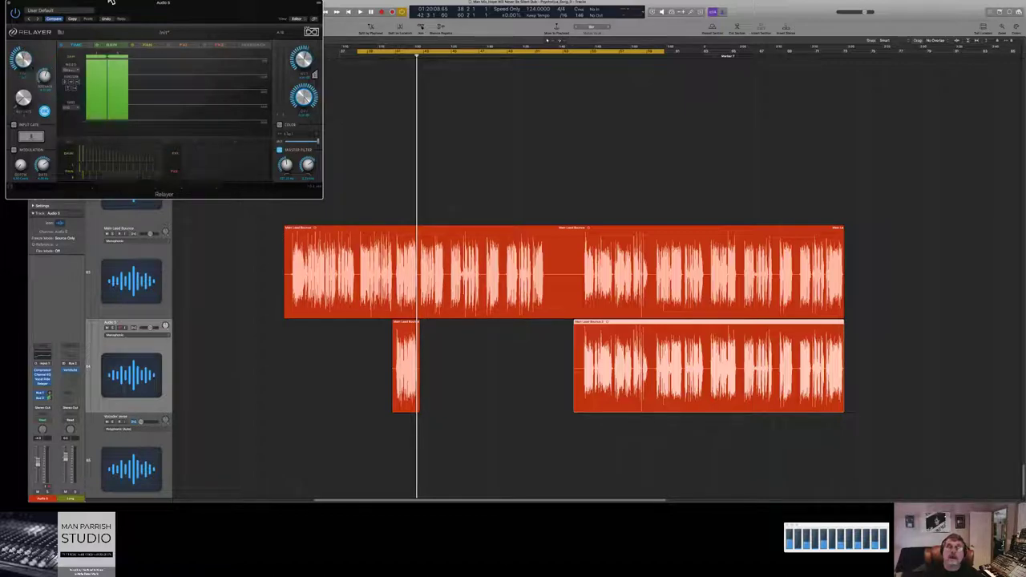
left_click_drag(105, 12, 0, 296)
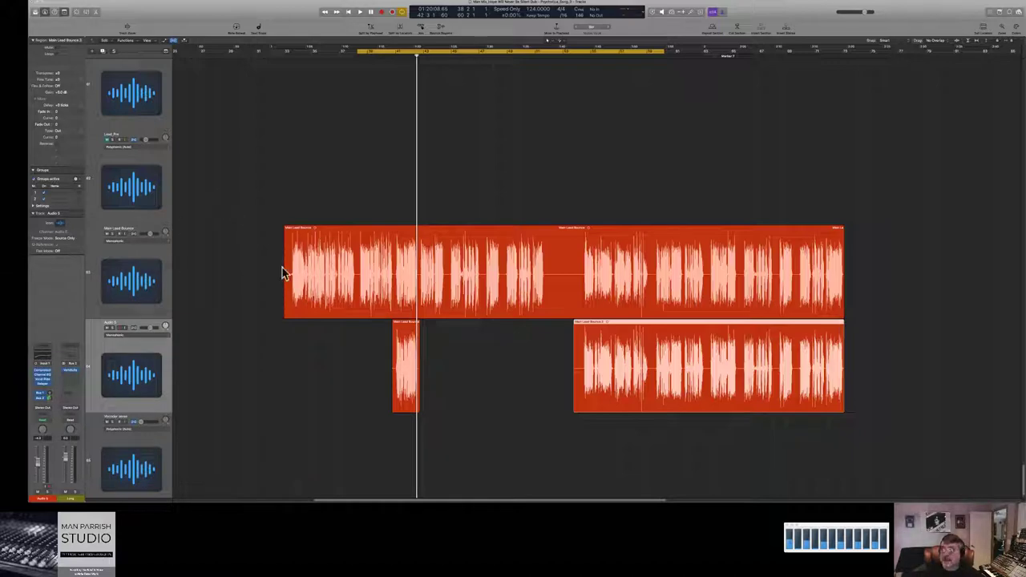
Step: Audition the copied slice, then split Main Lead Bounce above it and trim the right part to open a gap
left_click_drag(354, 354, 445, 357)
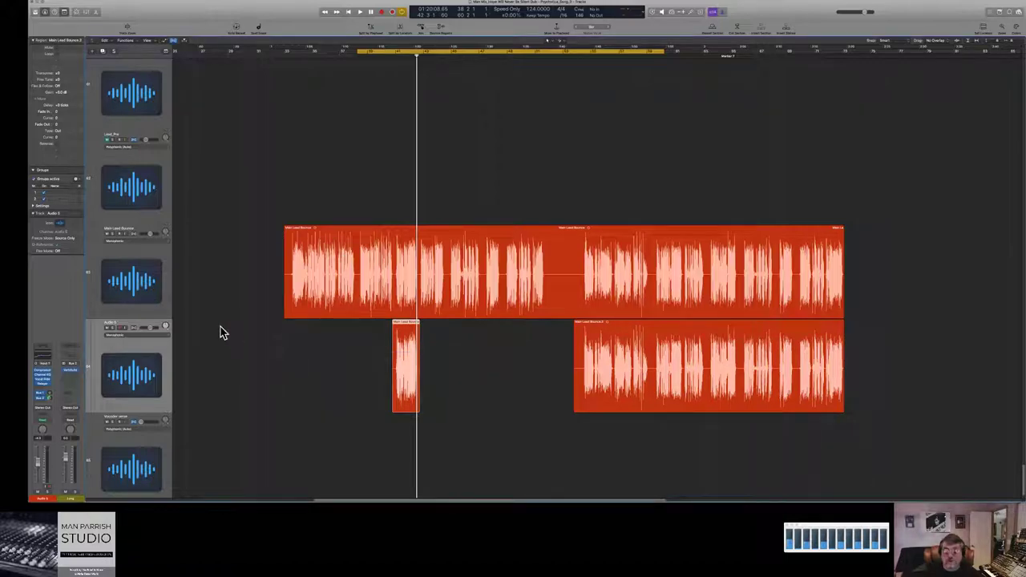
key("space")
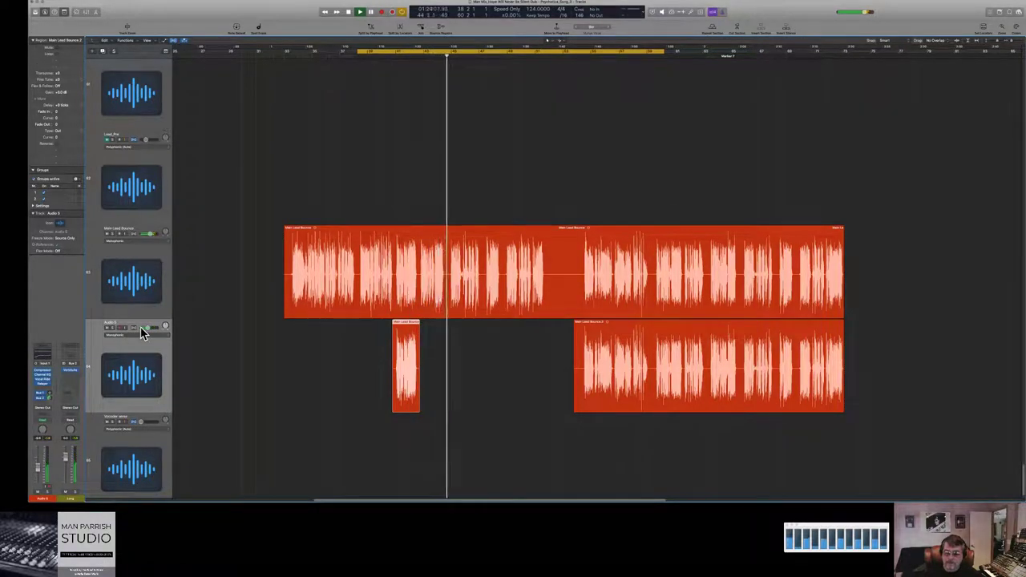
left_click(395, 298)
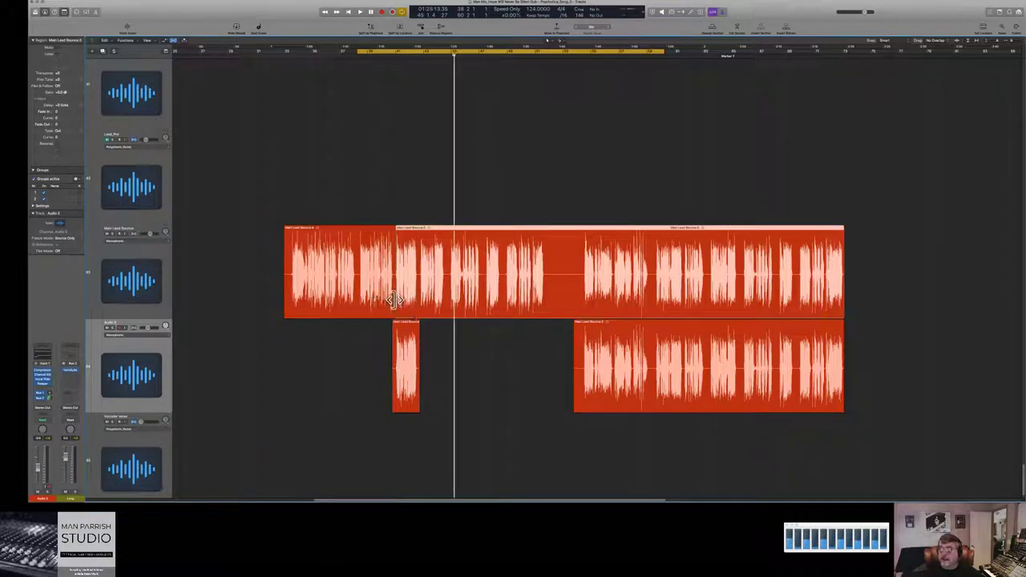
left_click_drag(403, 300, 419, 303)
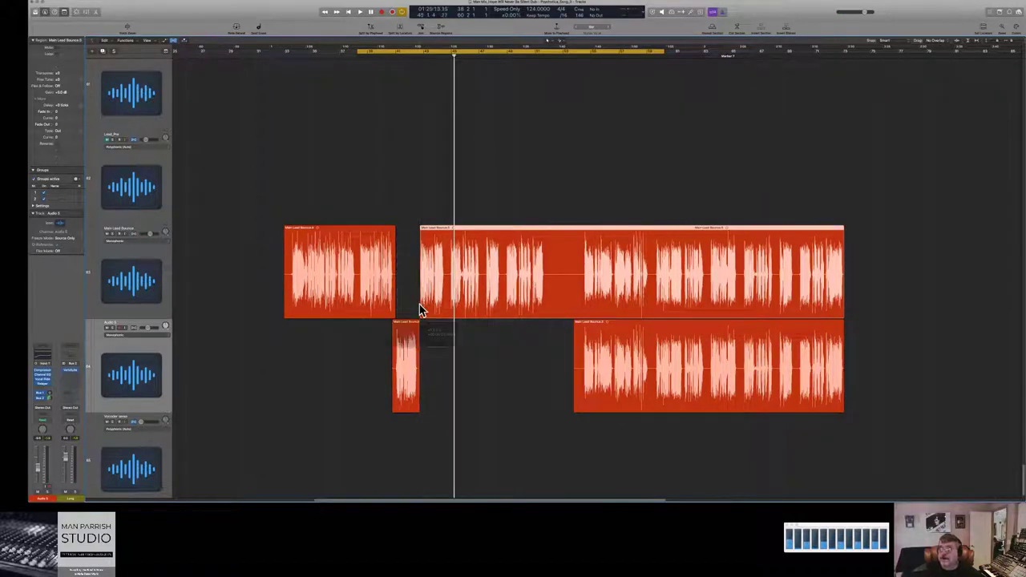
Step: From bar 39, readjust the right section's start to reopen the gap and play back the vocals
left_click(366, 57)
left_click(366, 57)
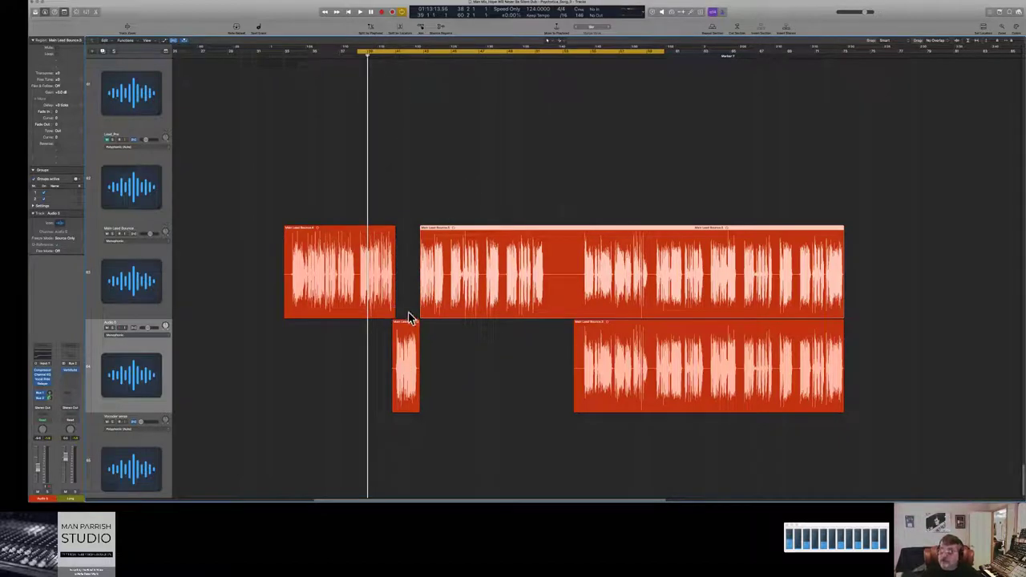
left_click_drag(421, 311, 396, 313)
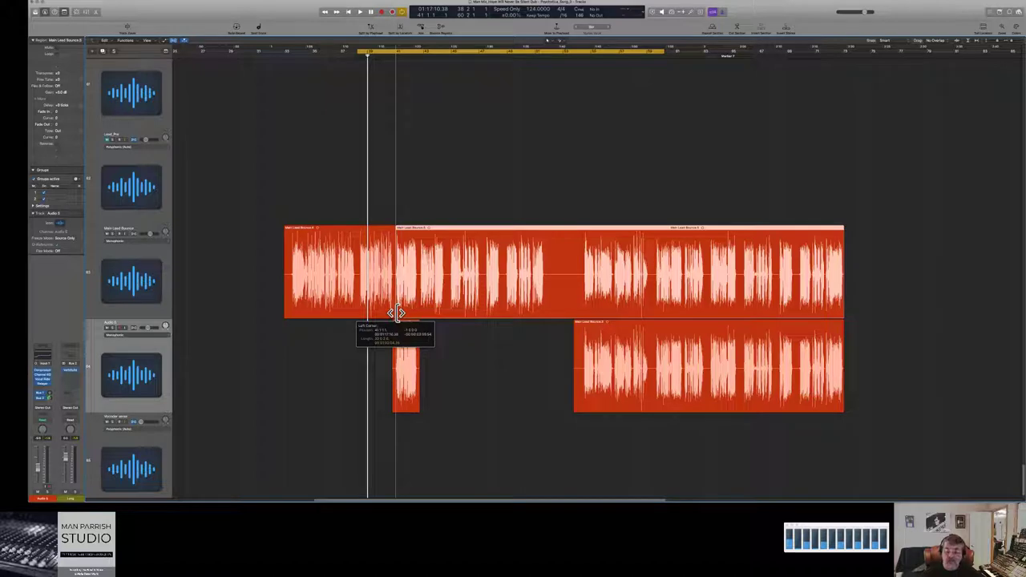
left_click_drag(396, 313, 418, 314)
key("space")
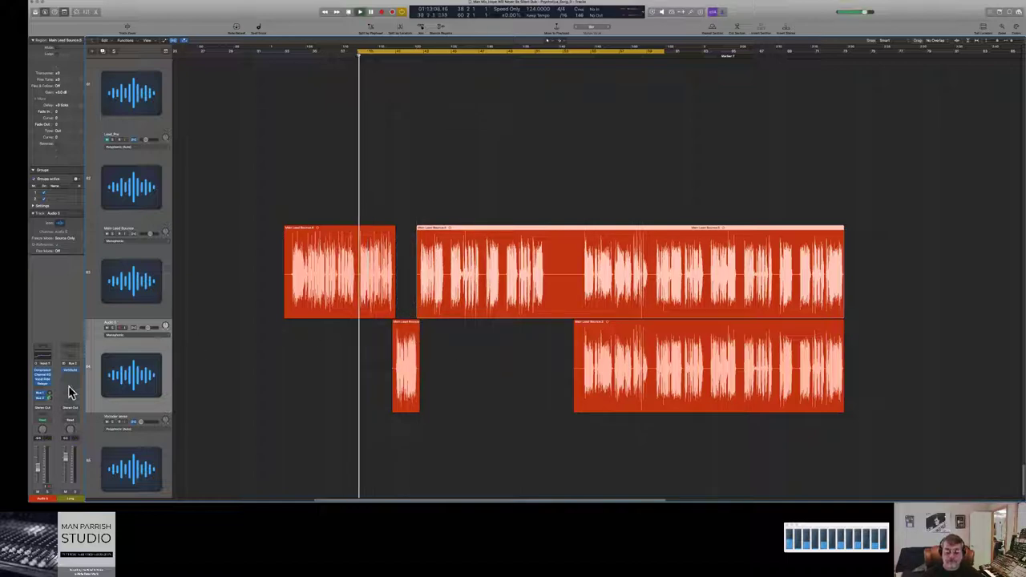
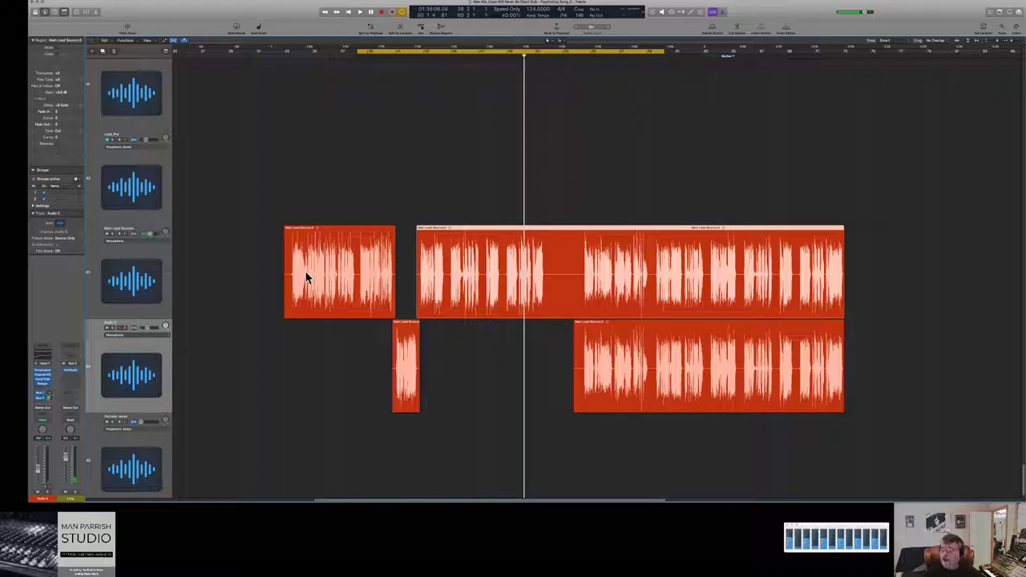
Step: Split a phrase off the long Main Lead Bounce region, move it to the lower track, and audition it
left_click(534, 308)
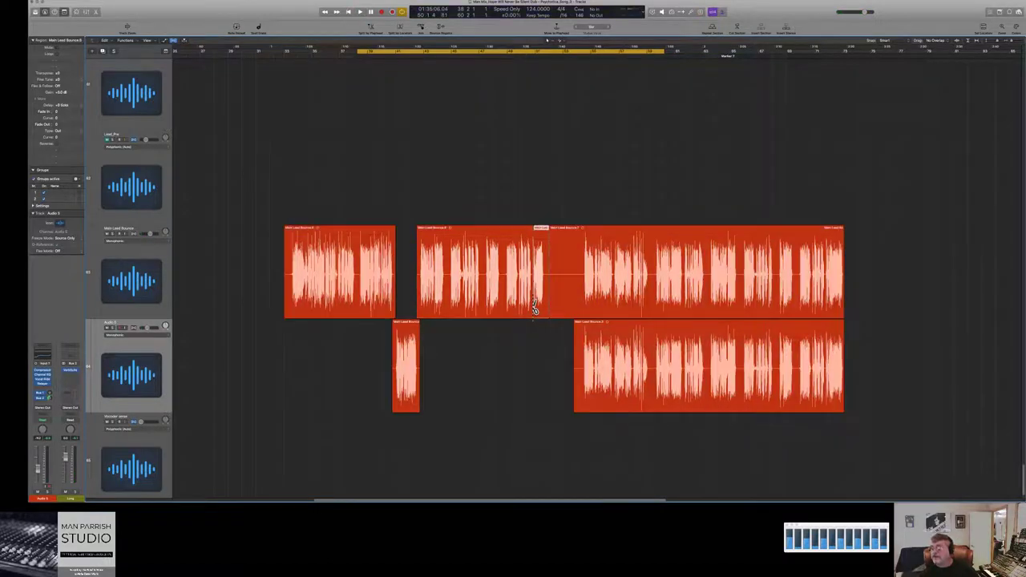
left_click_drag(541, 232, 541, 335)
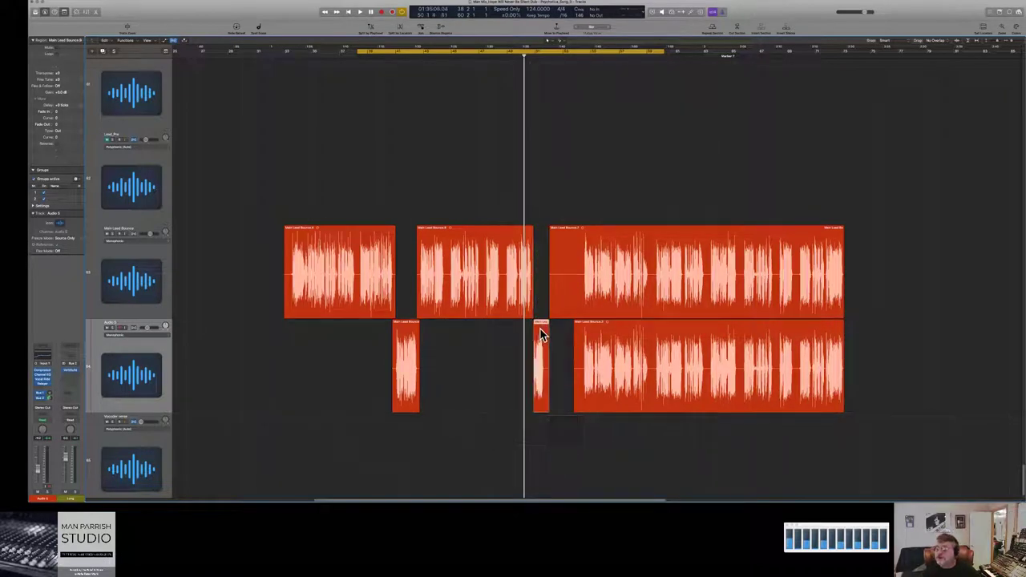
double_click(506, 53)
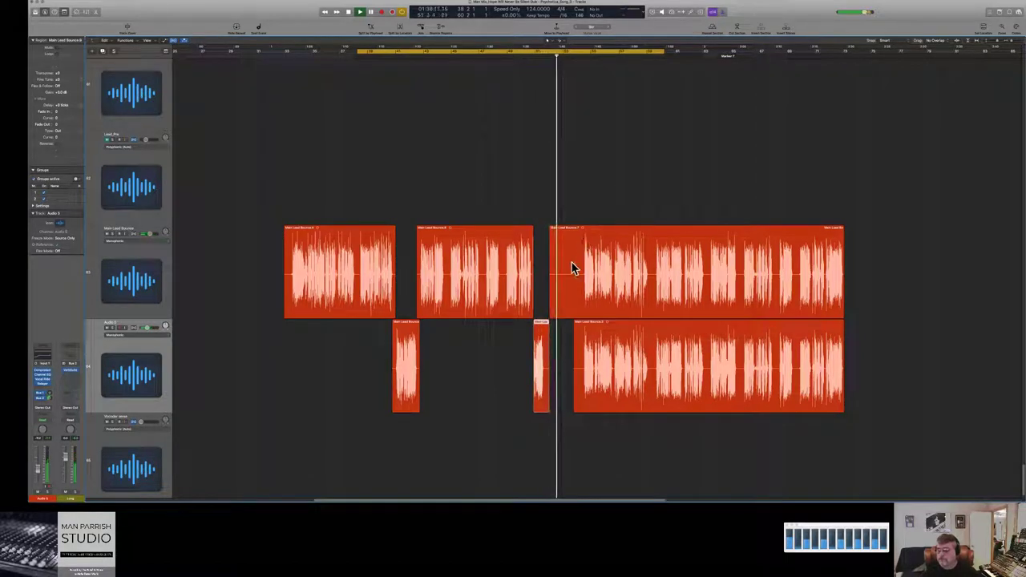
key("space")
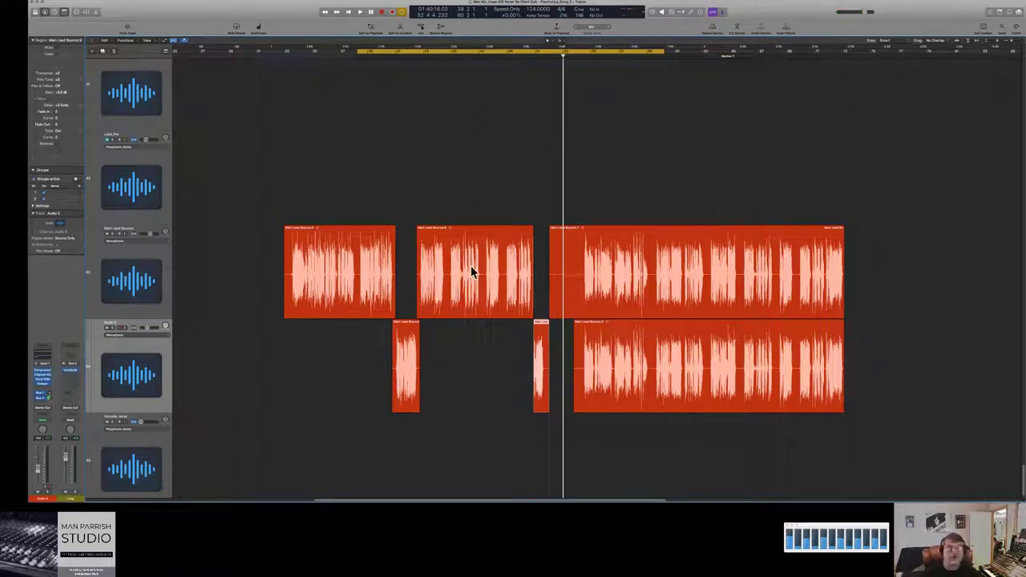
scroll(443, 255, "down", 1)
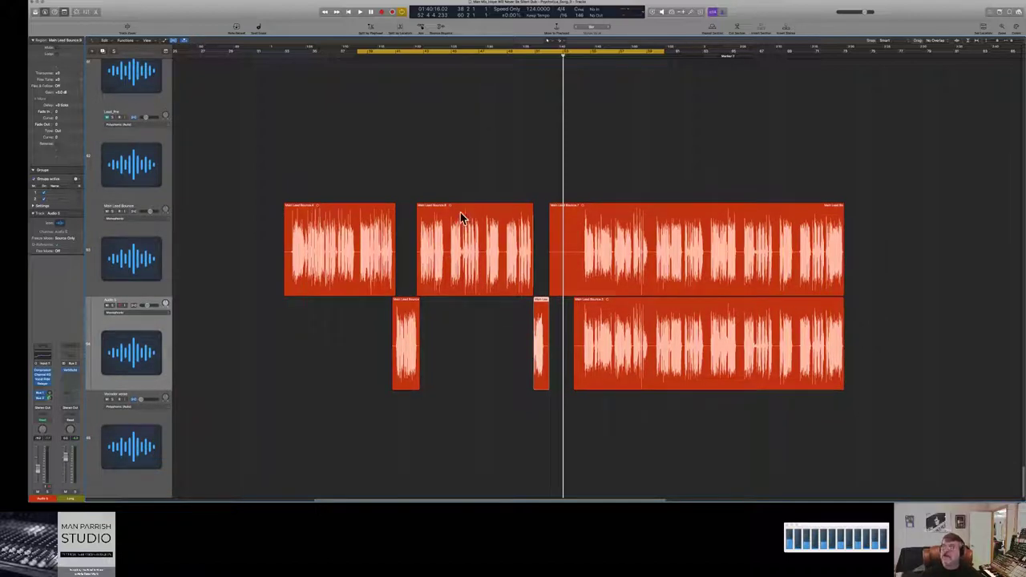
Step: Set a cycle range over the second vocal region, play it, and select Main Lead Bounce
left_click(451, 53)
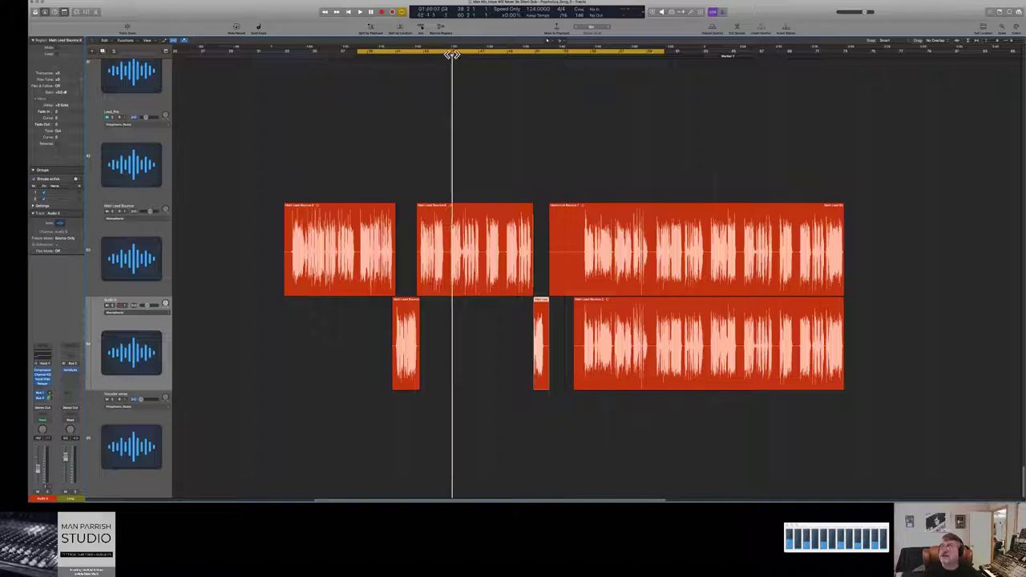
left_click(452, 54)
left_click_drag(451, 56, 510, 56)
key("space")
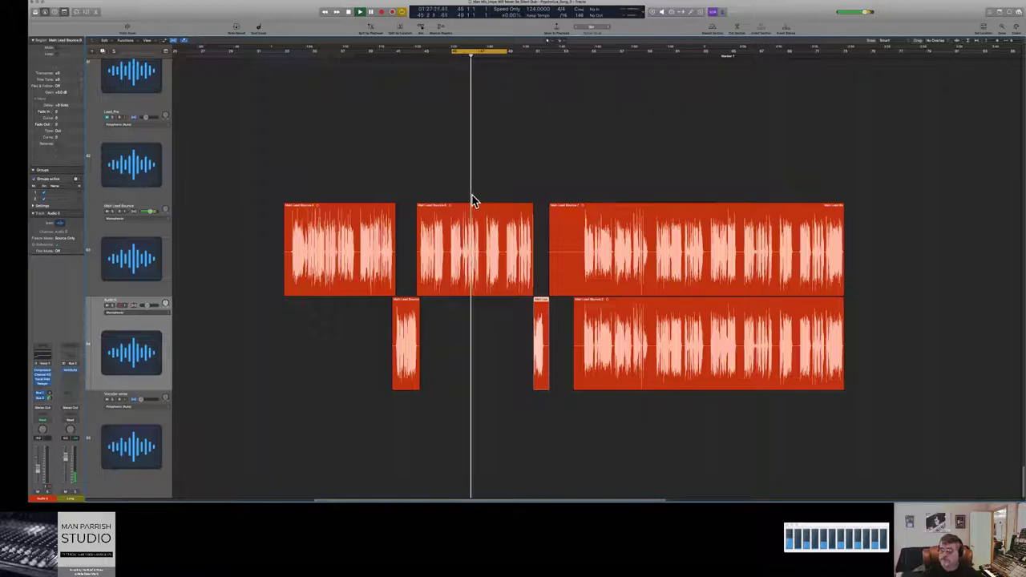
key("space")
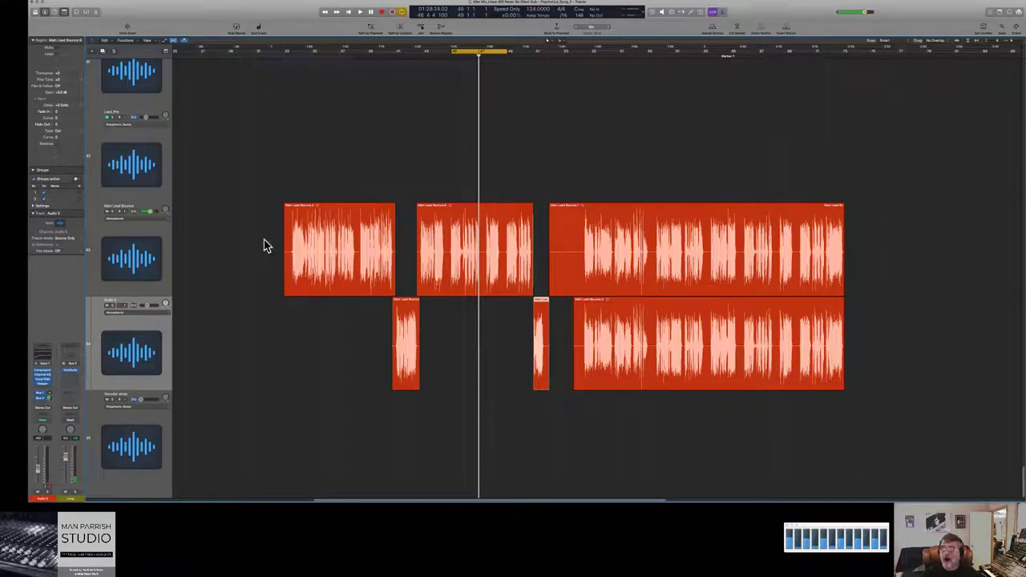
left_click(154, 225)
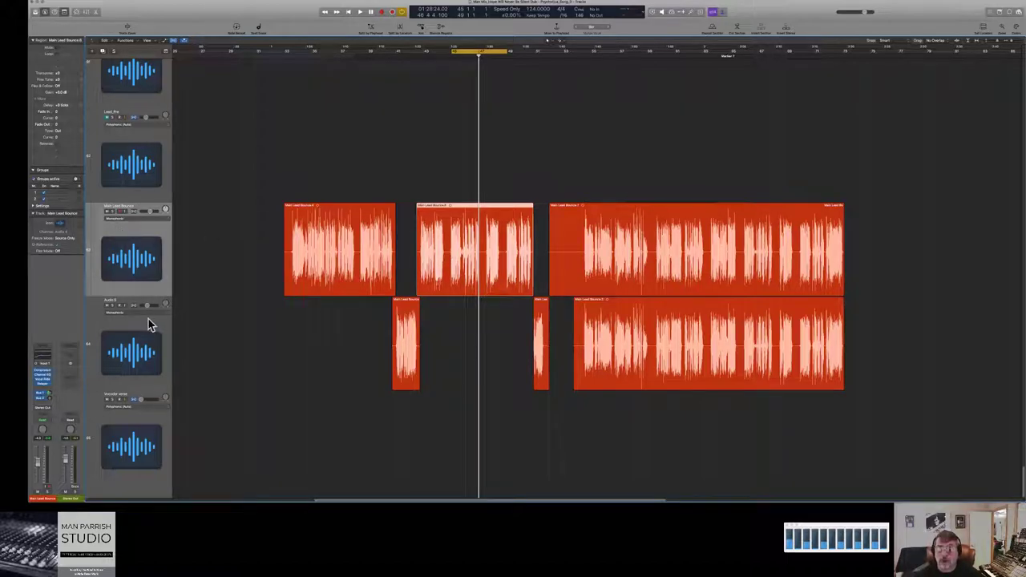
Step: Move the Audio 8 track above Main Lead Bounce and delete its long duplicate region
left_click_drag(148, 319, 148, 155)
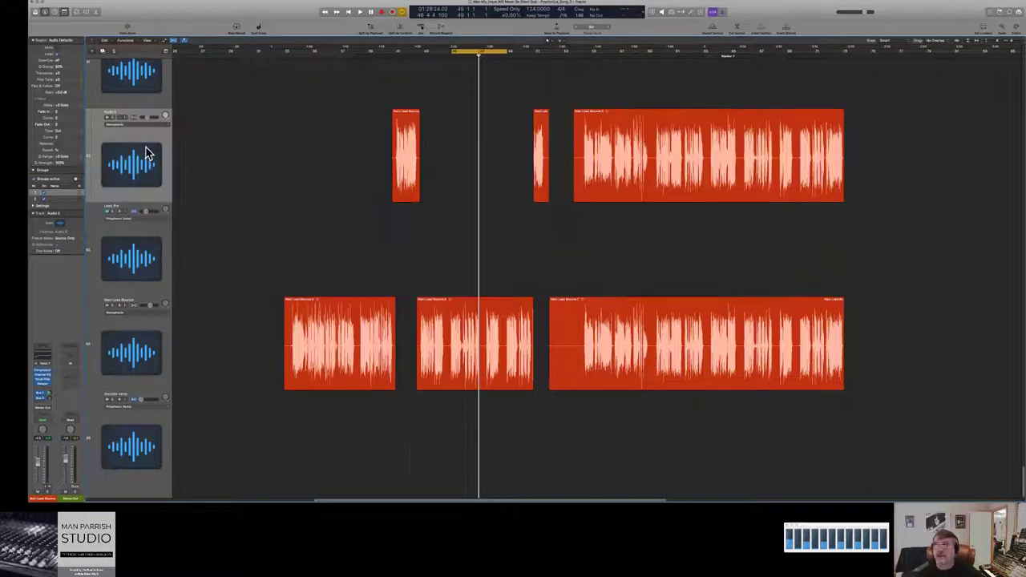
left_click(580, 194)
key("Delete")
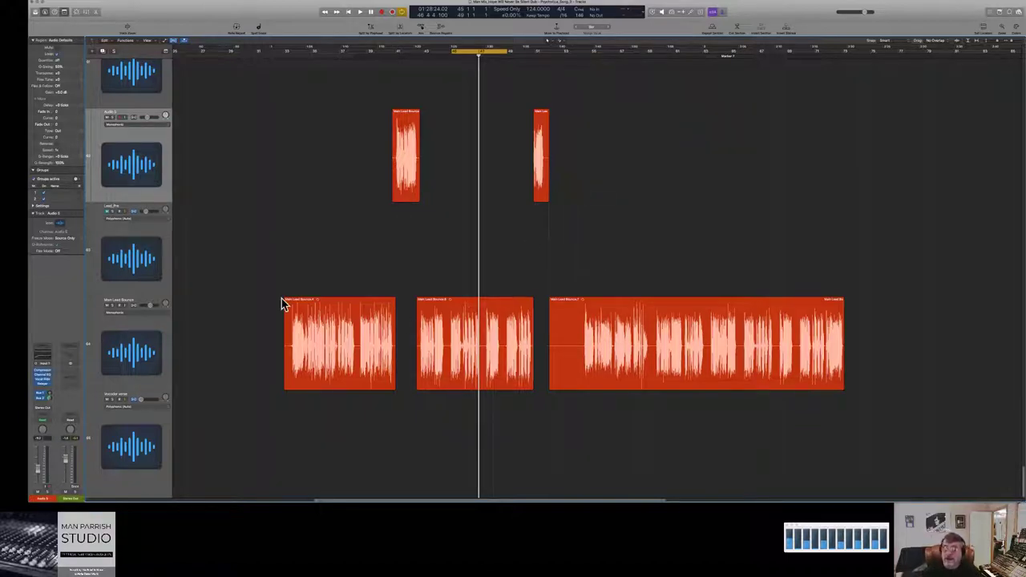
Step: Select Main Lead Bounce, deselect the middle region, and audition the cycle range
left_click(153, 304)
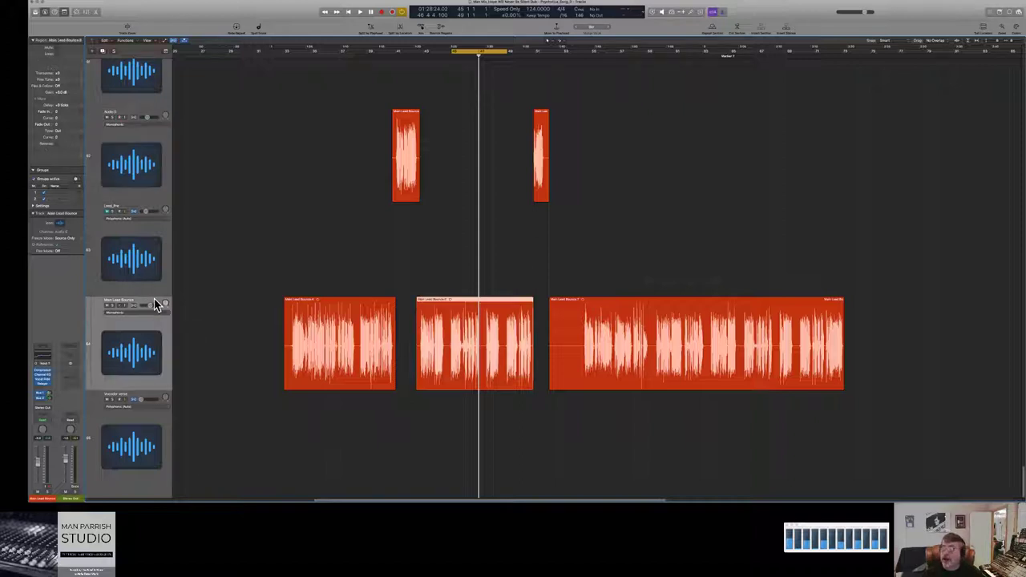
left_click(613, 285)
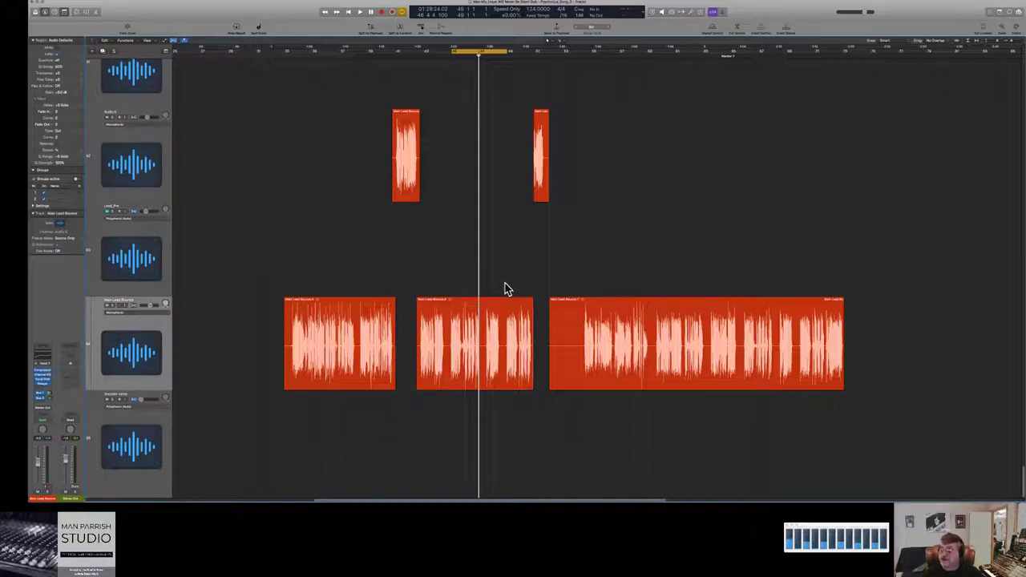
key("space")
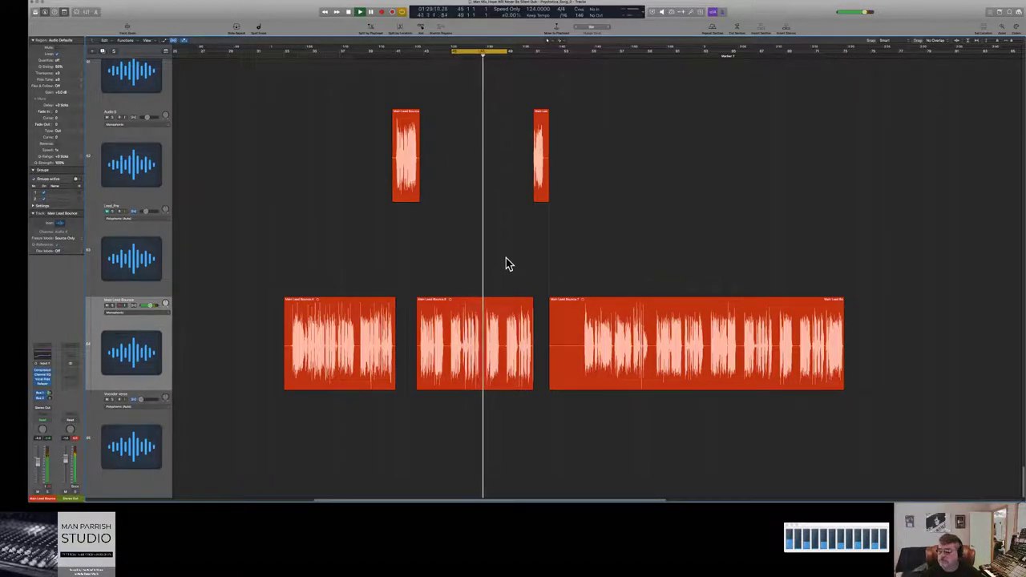
key("space")
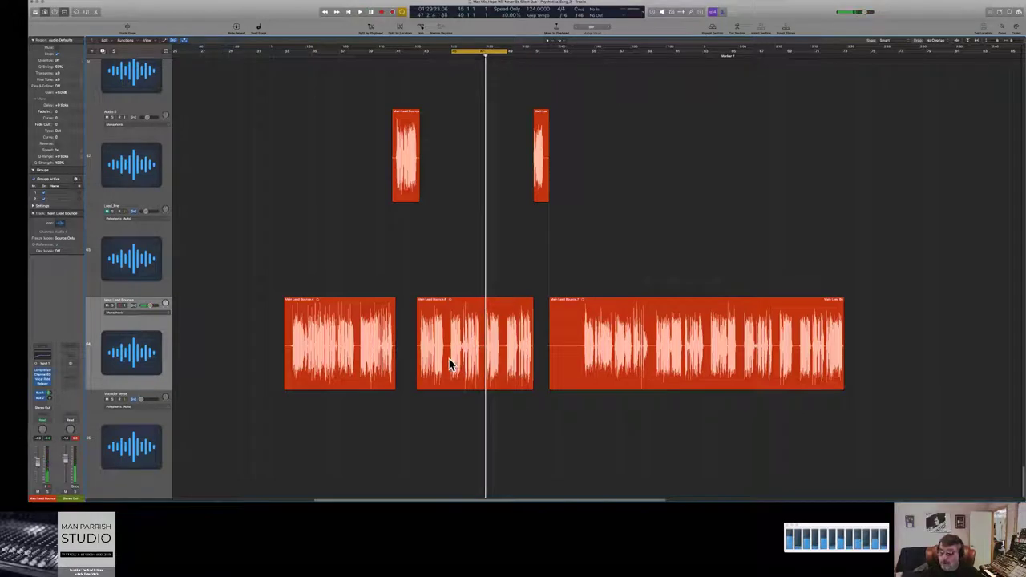
Step: Cut the phrase out of the middle Main Lead Bounce region and add two new audio tracks
left_click(451, 367)
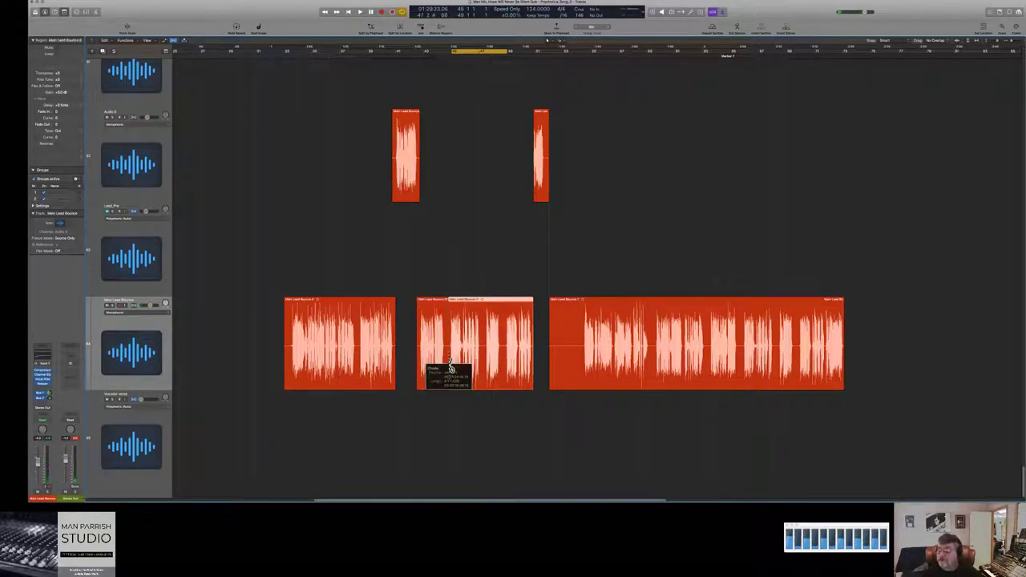
left_click(483, 362)
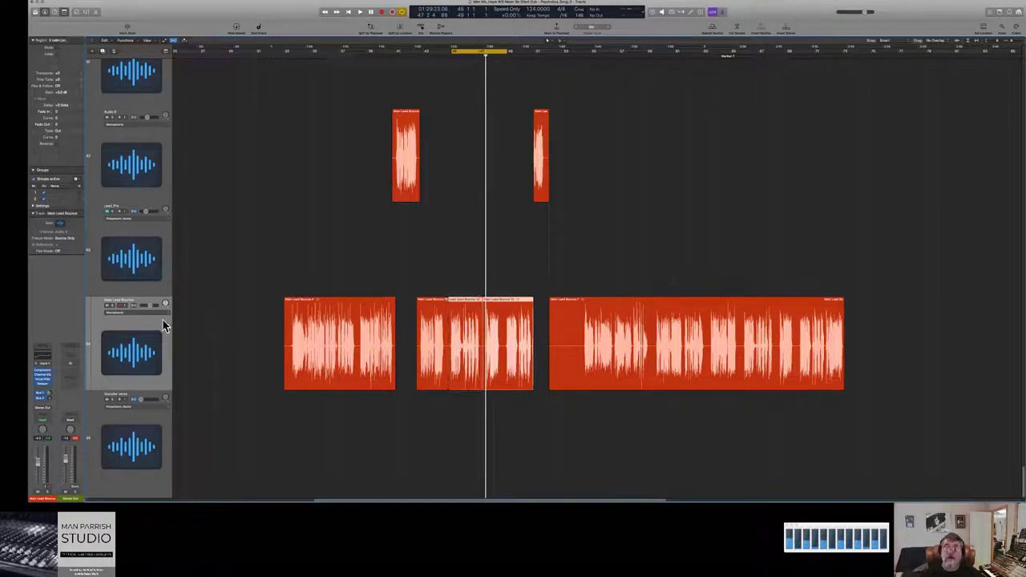
left_click(102, 51)
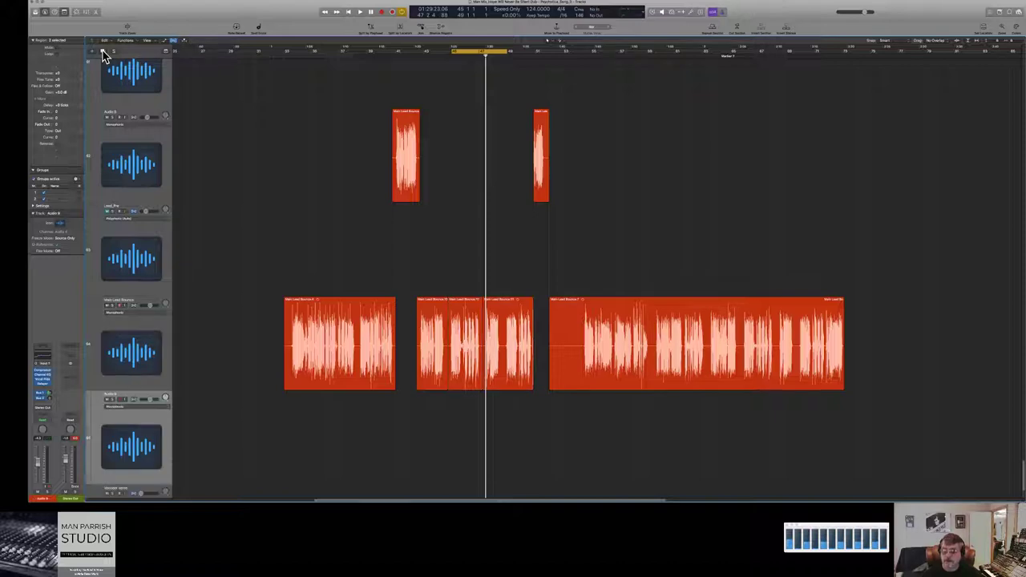
key("alt+super+a")
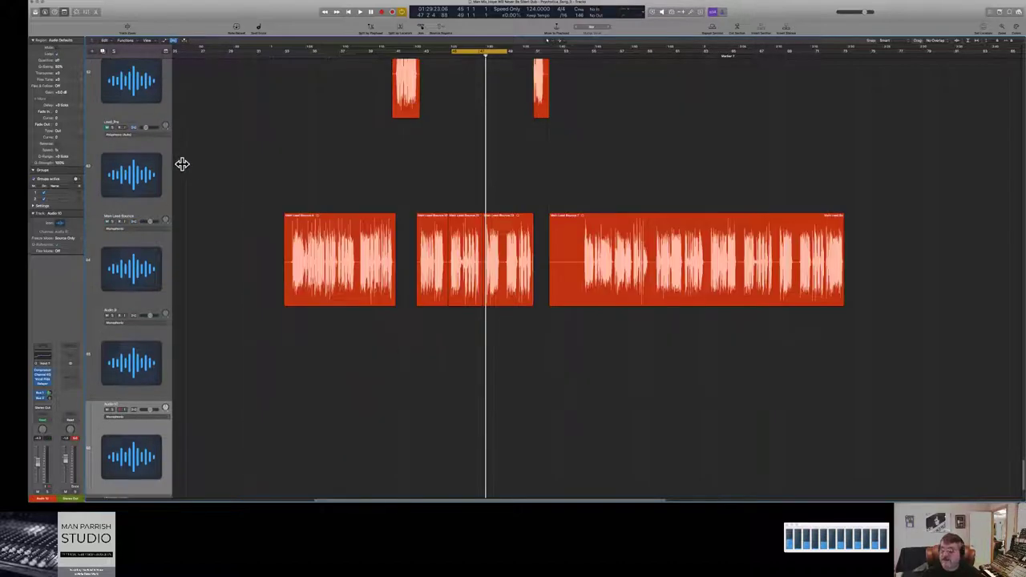
Step: Copy the cut phrase onto Audio 9 and move the original down to Audio 10
left_click(471, 228)
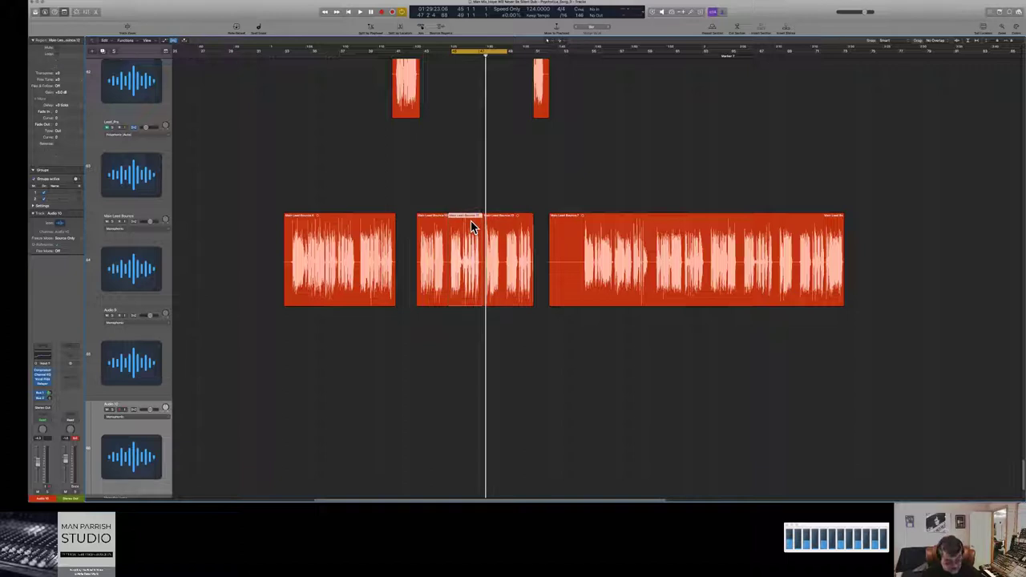
left_click_drag(470, 220, 467, 316)
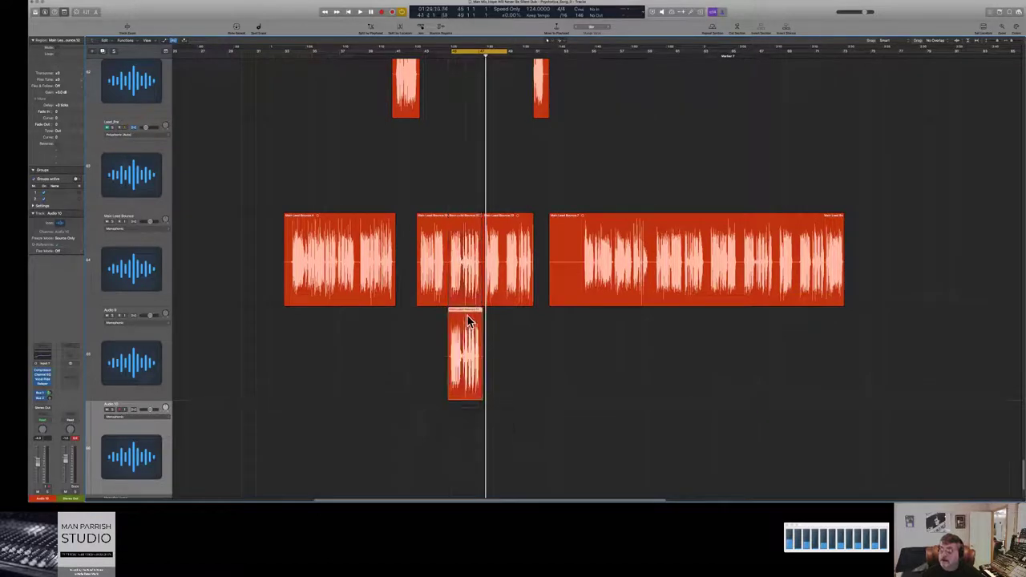
left_click_drag(461, 223, 458, 435)
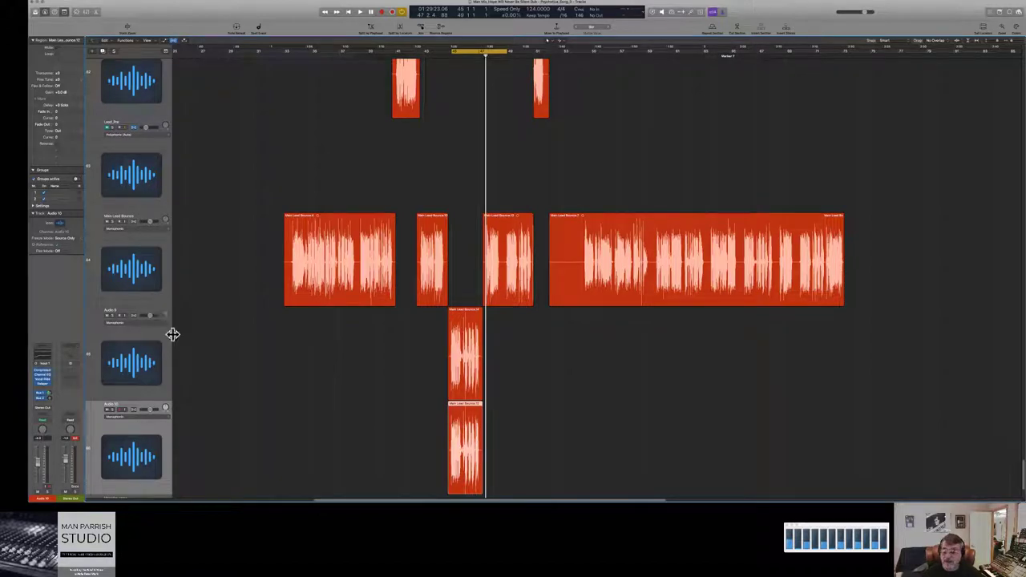
left_click(466, 313)
mouse_move(166, 312)
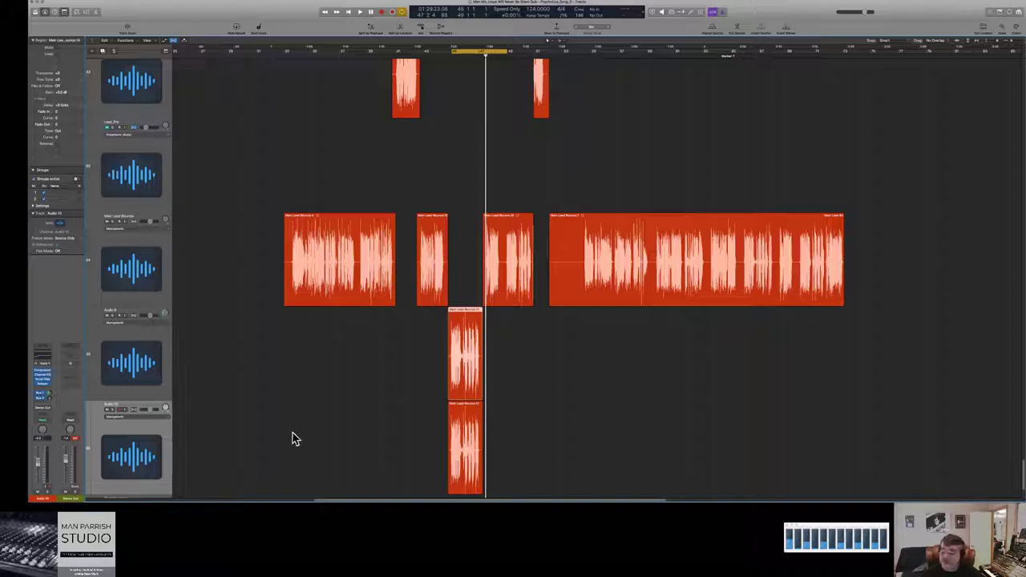
left_click(454, 417)
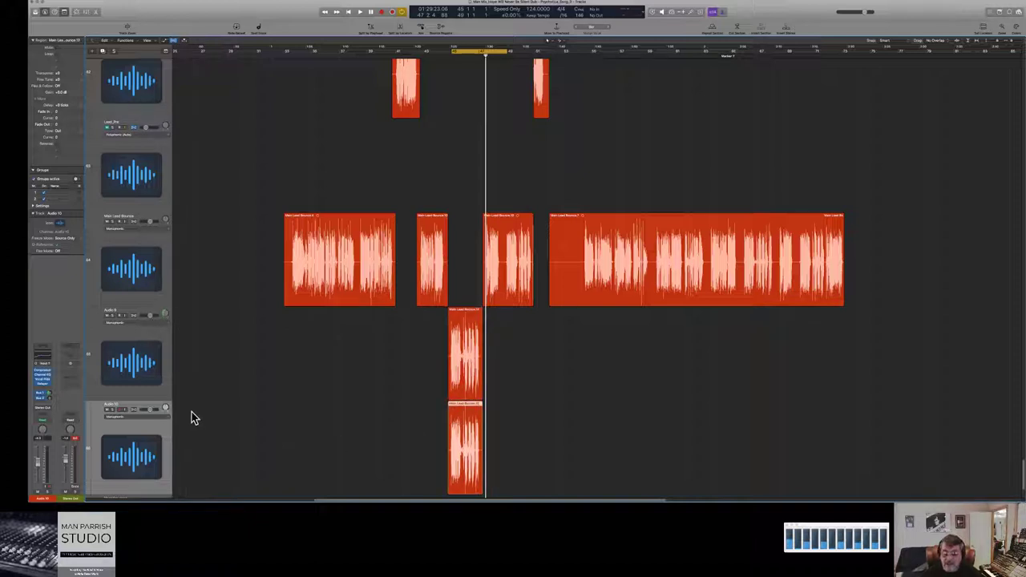
mouse_move(166, 410)
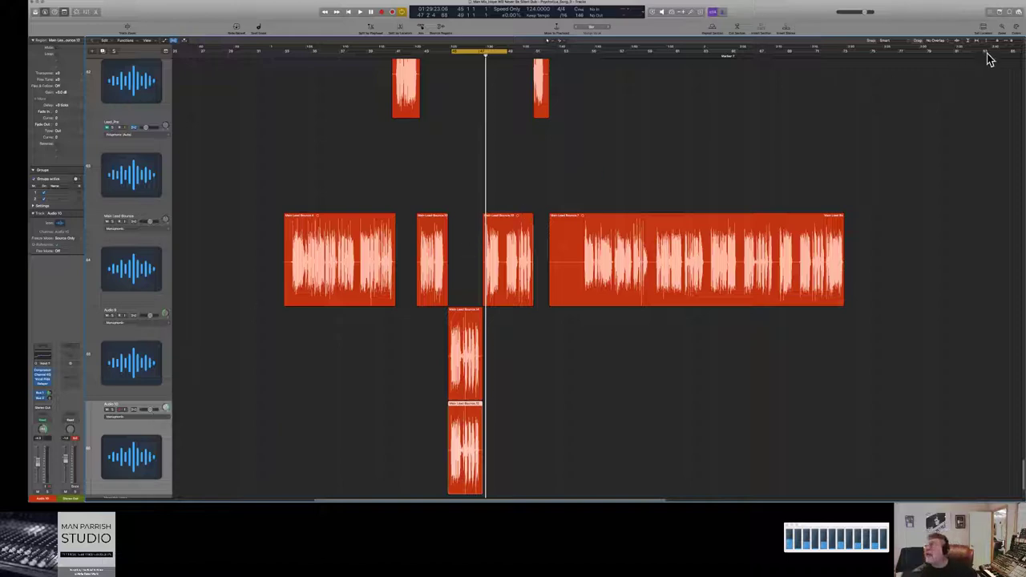
Step: Zoom in, nudge the Audio 9 phrase slightly later, and extend the cycle start earlier
key("super+Right")
key("super+Right")
key("super+Right")
key("super+Right")
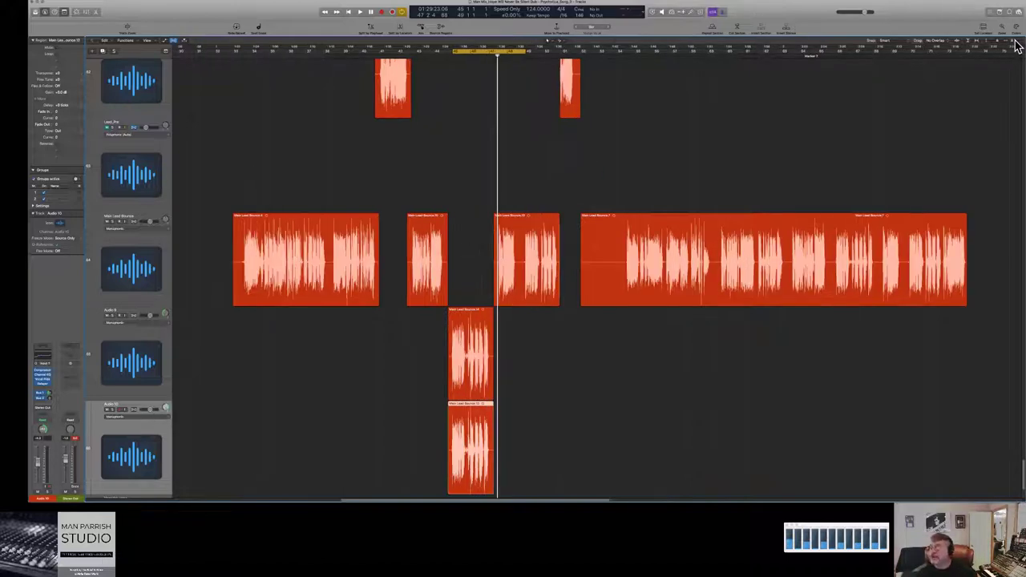
key("super+Right")
key("super+Right")
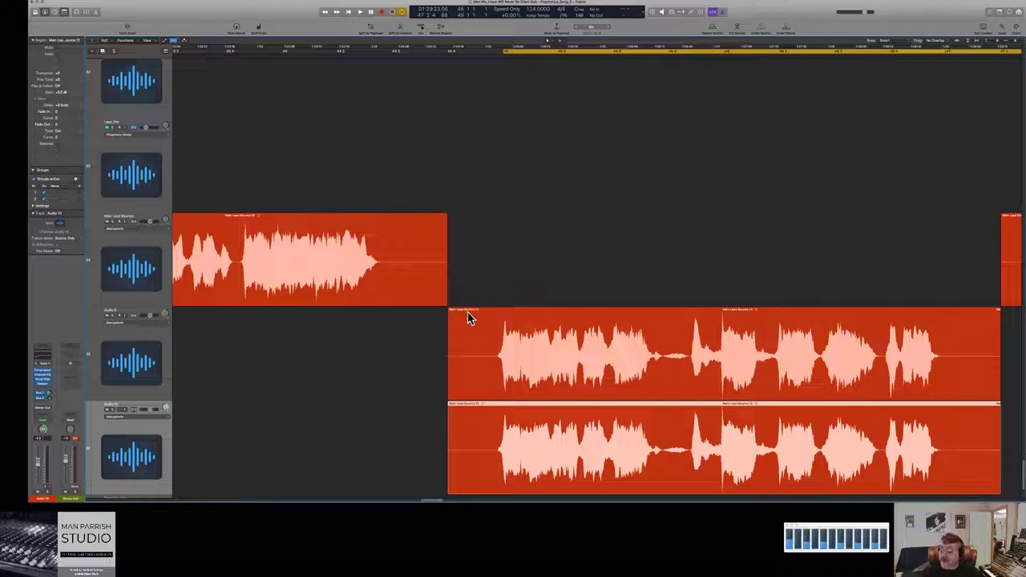
left_click_drag(466, 315, 469, 316)
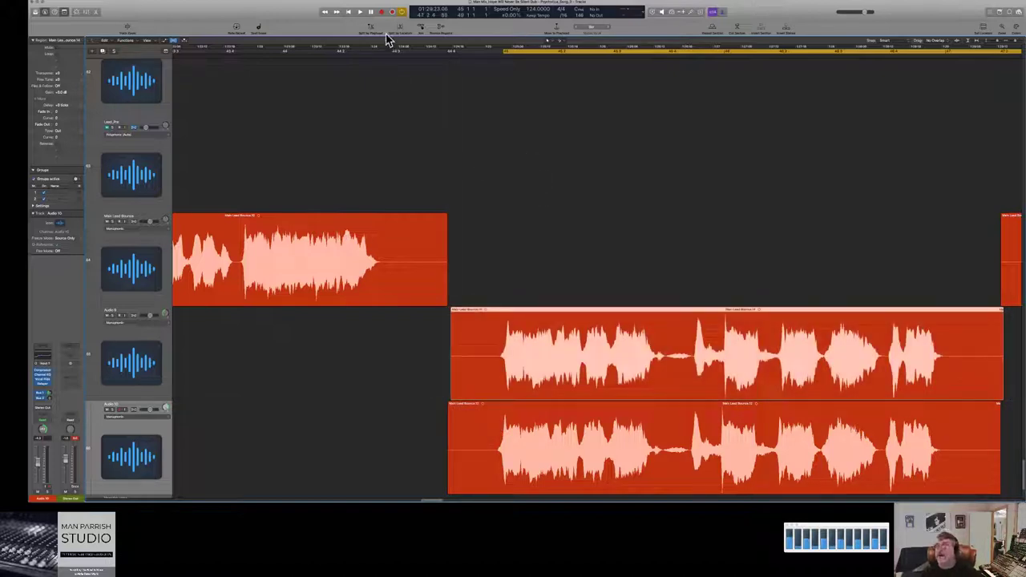
left_click_drag(503, 51, 272, 49)
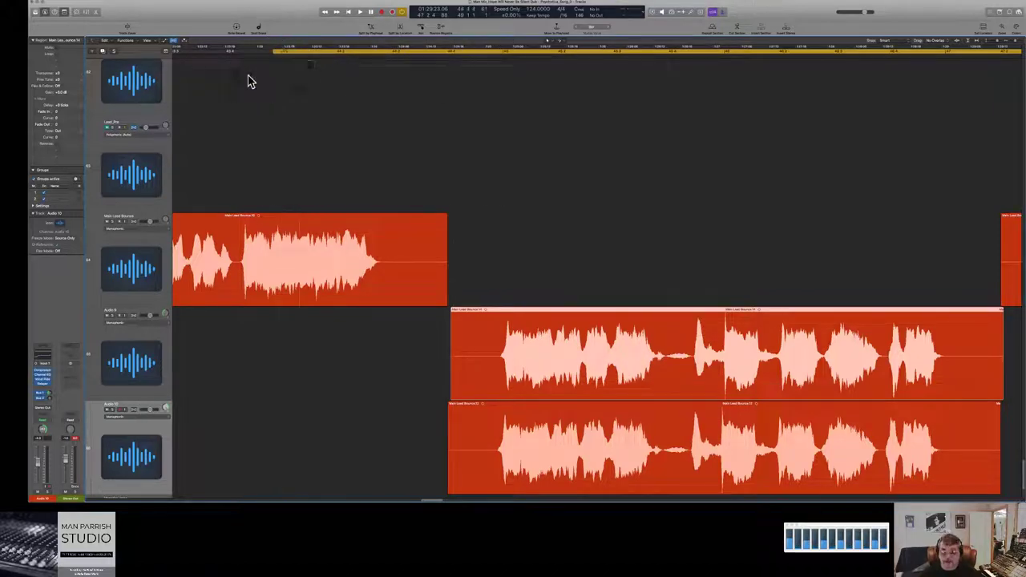
left_click(89, 380)
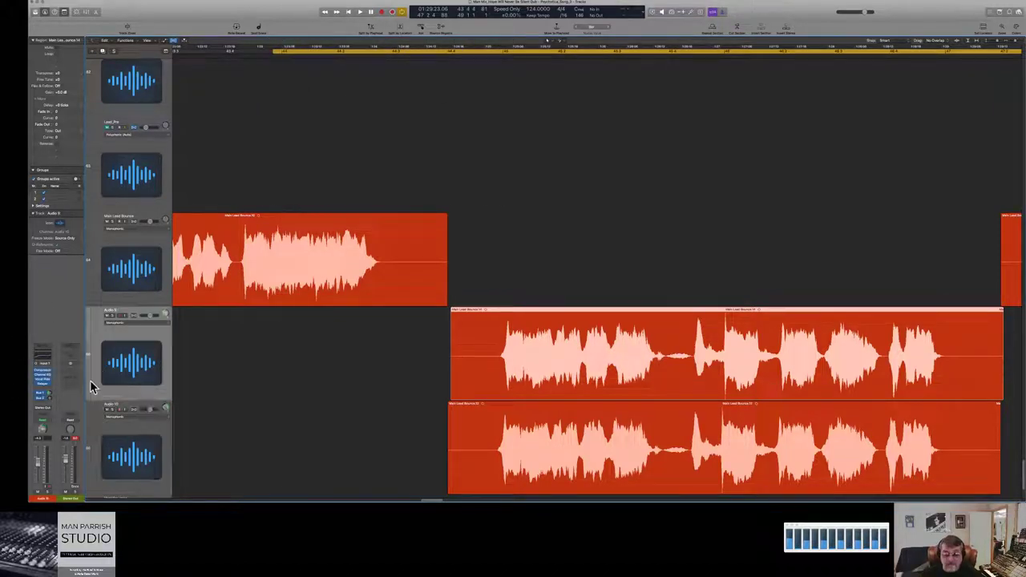
Step: Adjust a knob in the Relayer plug-in on Audio 9
left_click(48, 390)
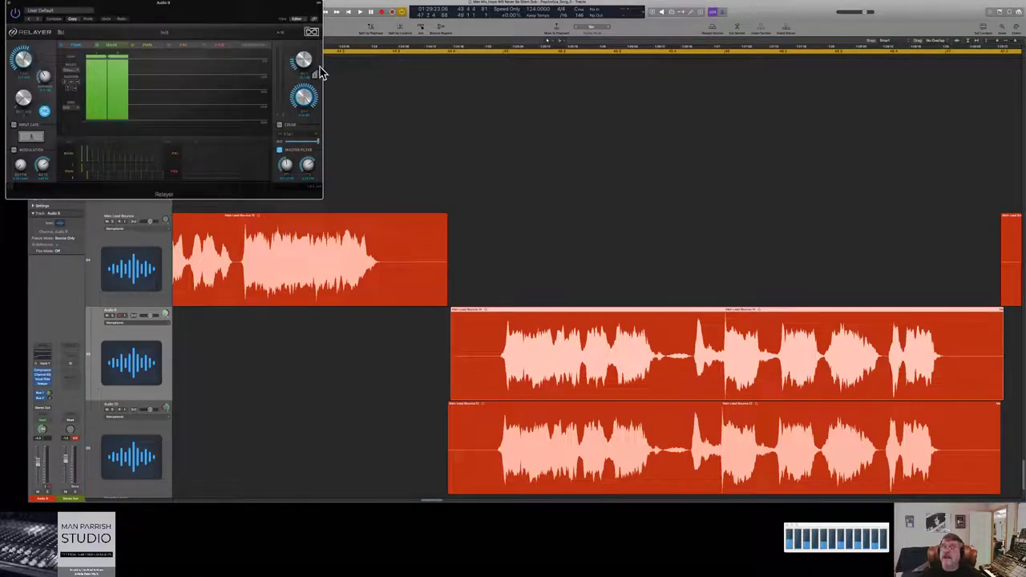
left_click_drag(305, 69, 307, 77)
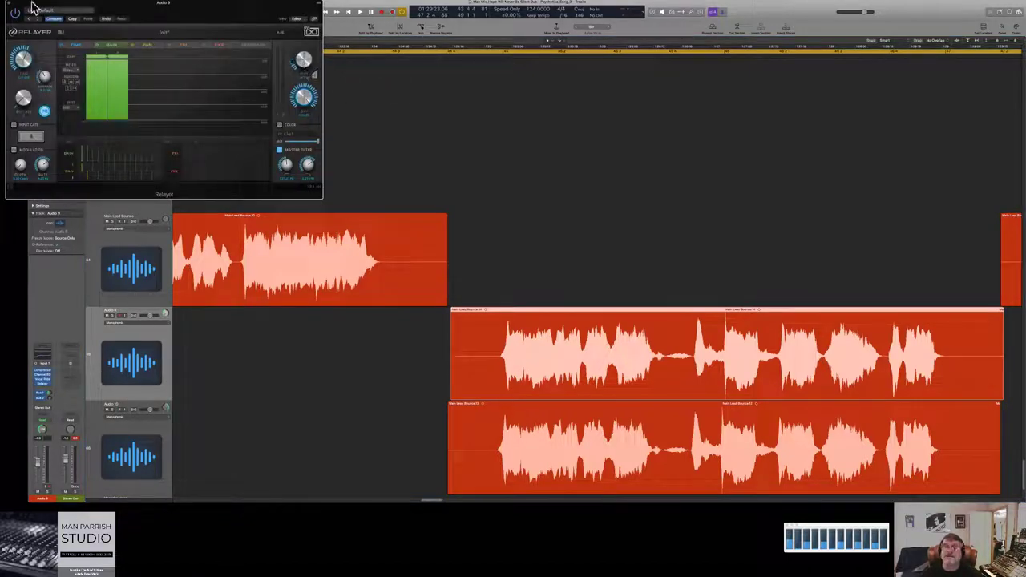
left_click(10, 6)
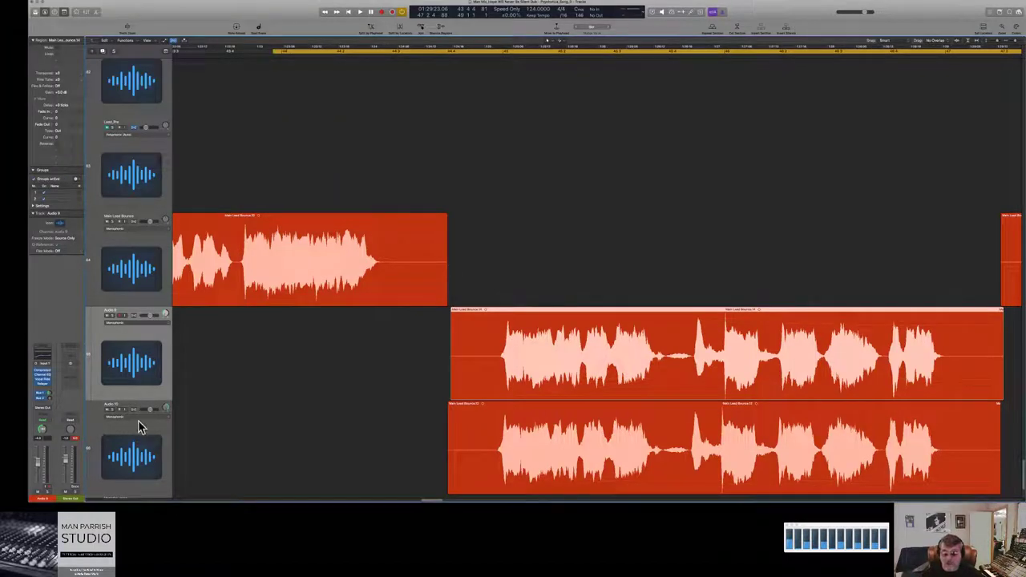
Step: Adjust the Relayer setting on Audio 10 and play back the vocal slices
left_click(139, 430)
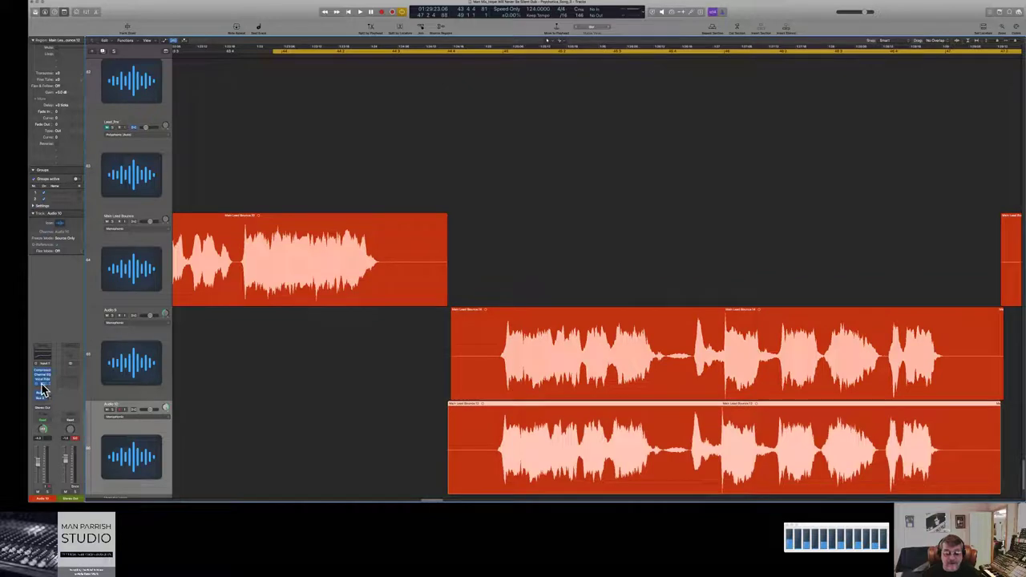
left_click(44, 383)
left_click_drag(298, 80, 304, 69)
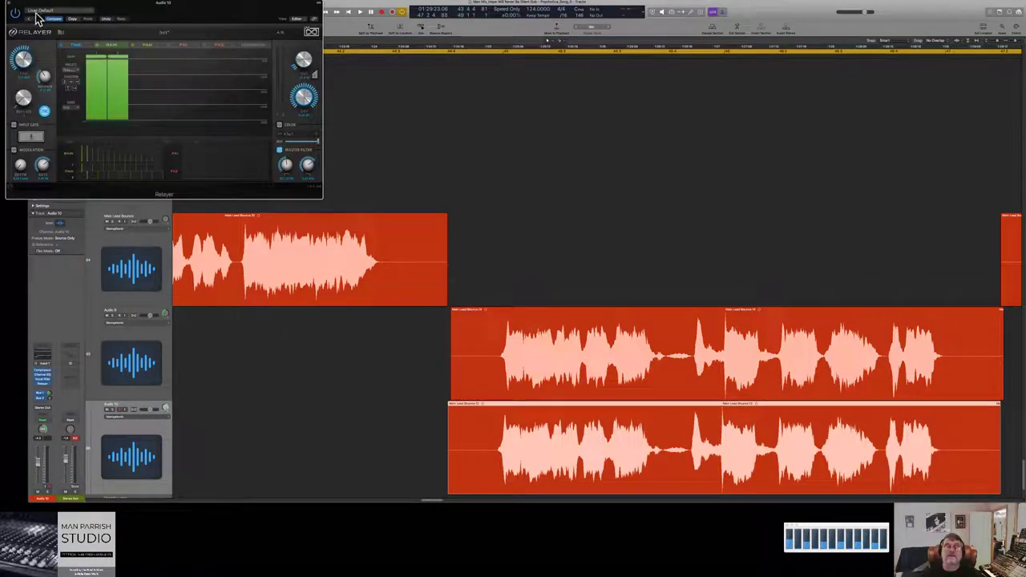
left_click(9, 4)
key("space")
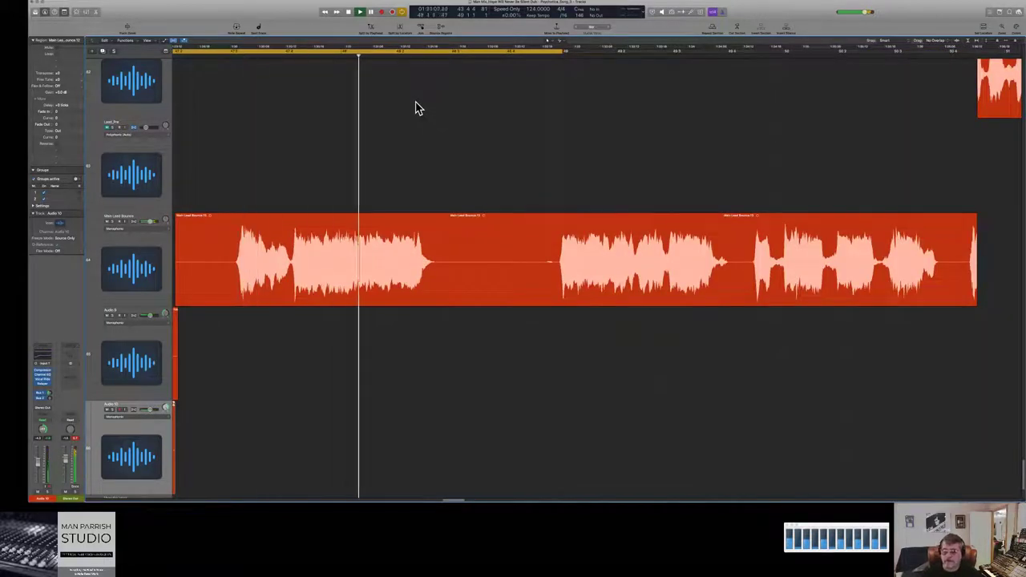
Step: Stop playback and zoom to fit the four red lead vocal slices
left_click(568, 374)
key("z")
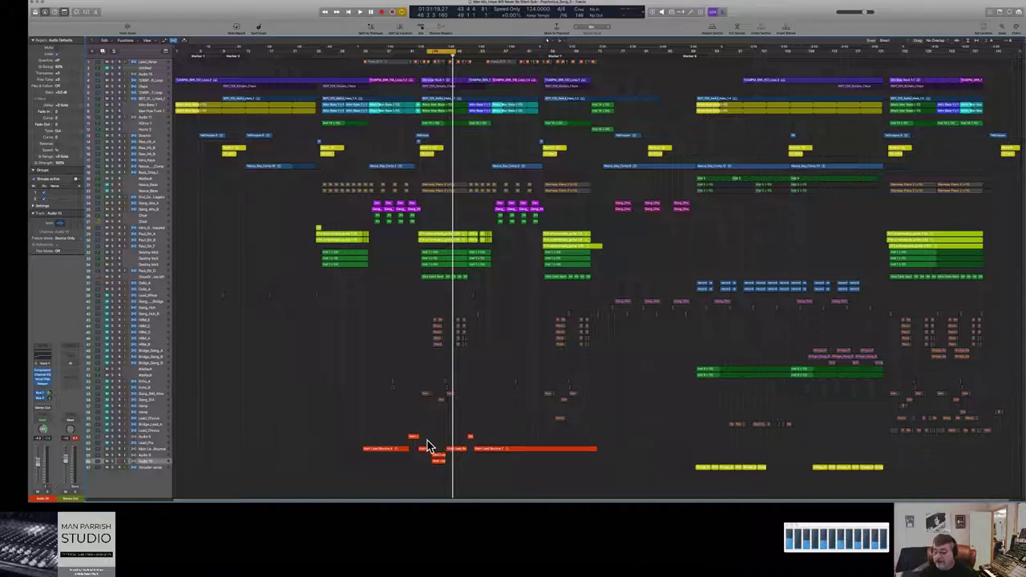
left_click_drag(424, 442, 450, 459)
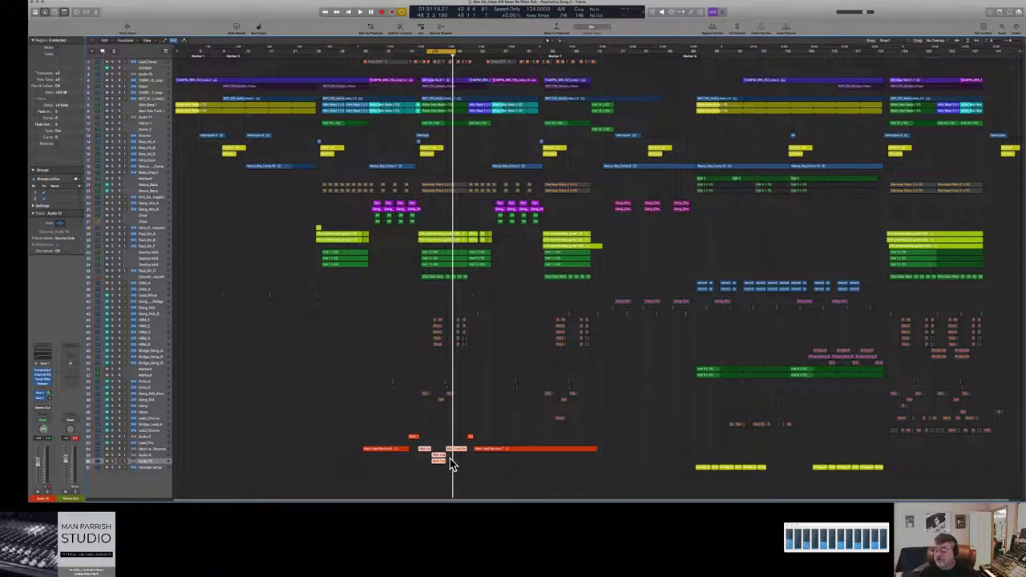
key("z")
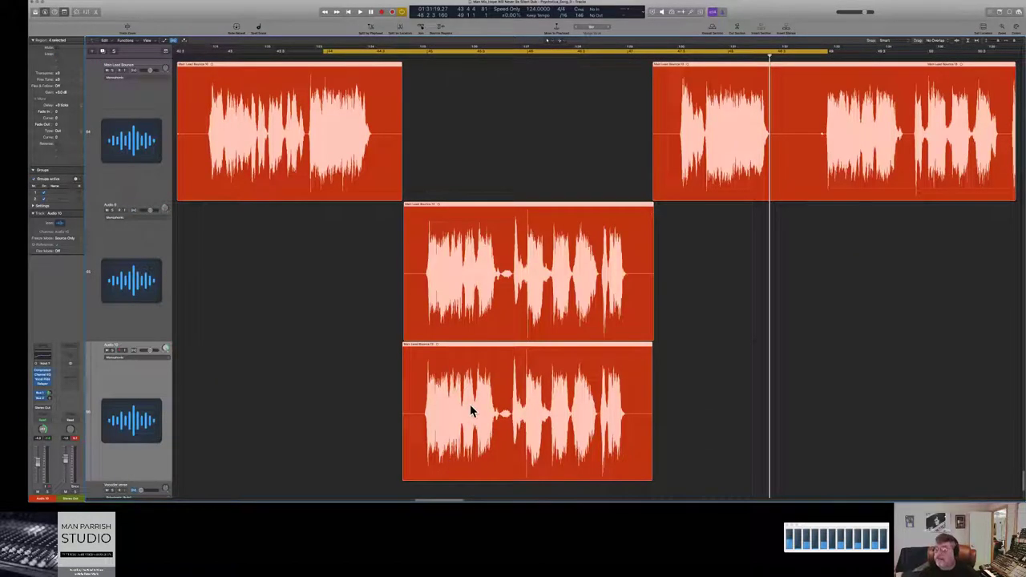
left_click(397, 350)
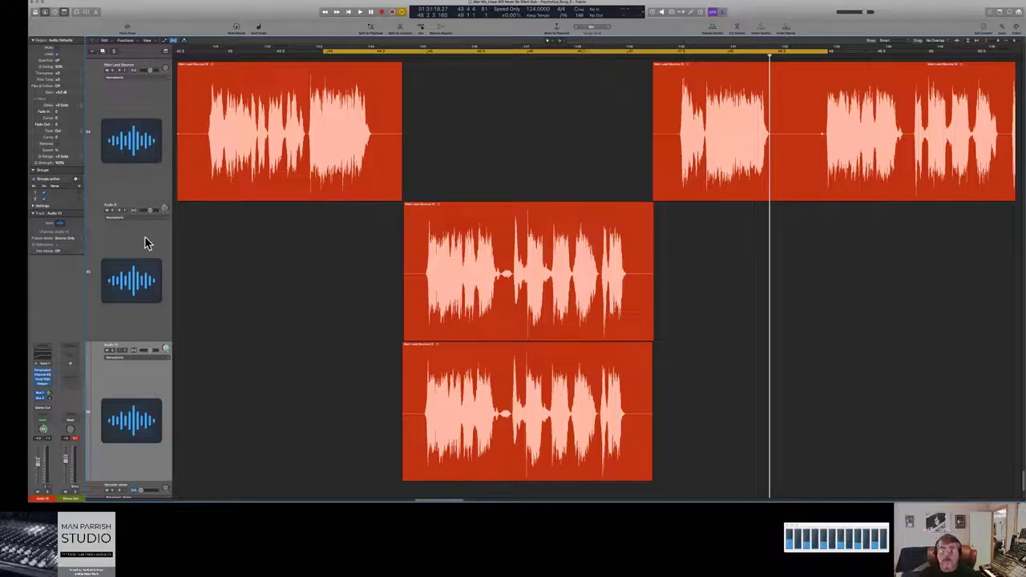
left_click(99, 242)
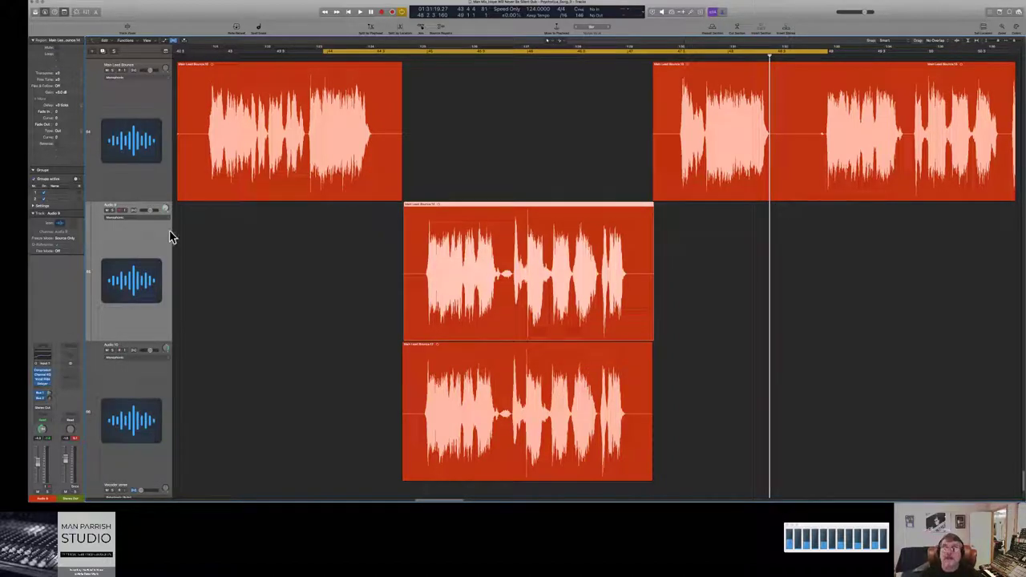
left_click(43, 391)
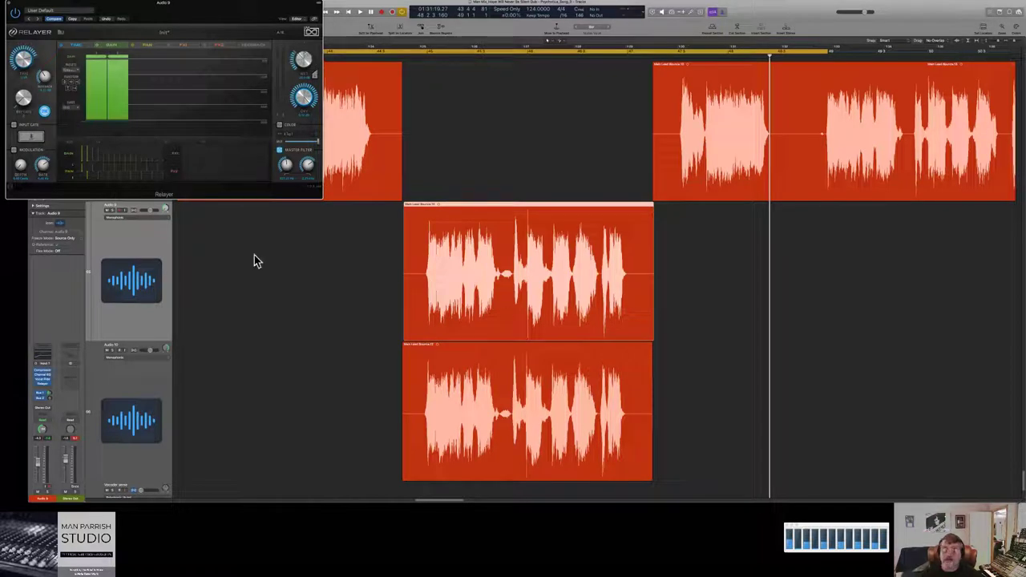
left_click(11, 7)
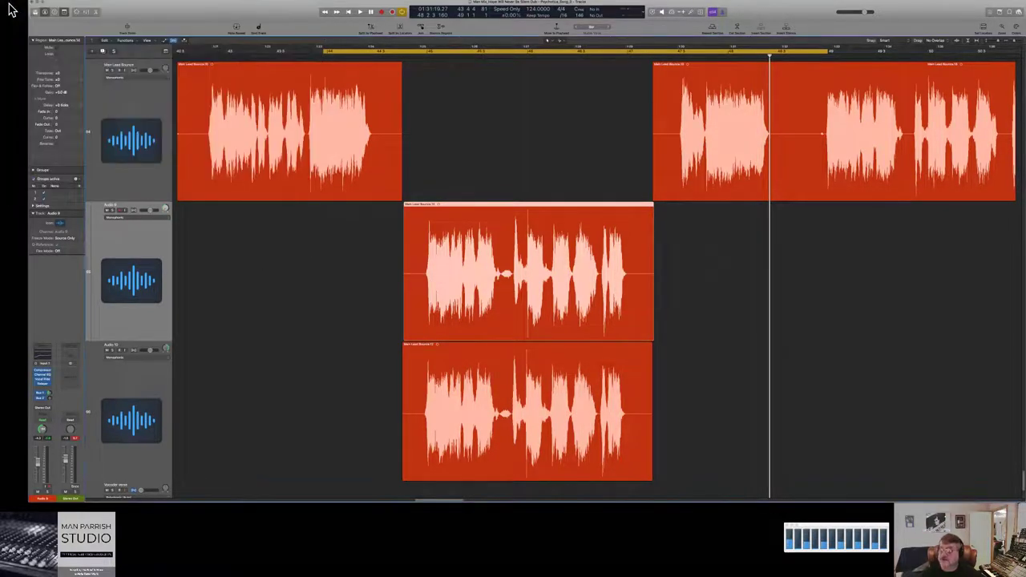
left_click(140, 377)
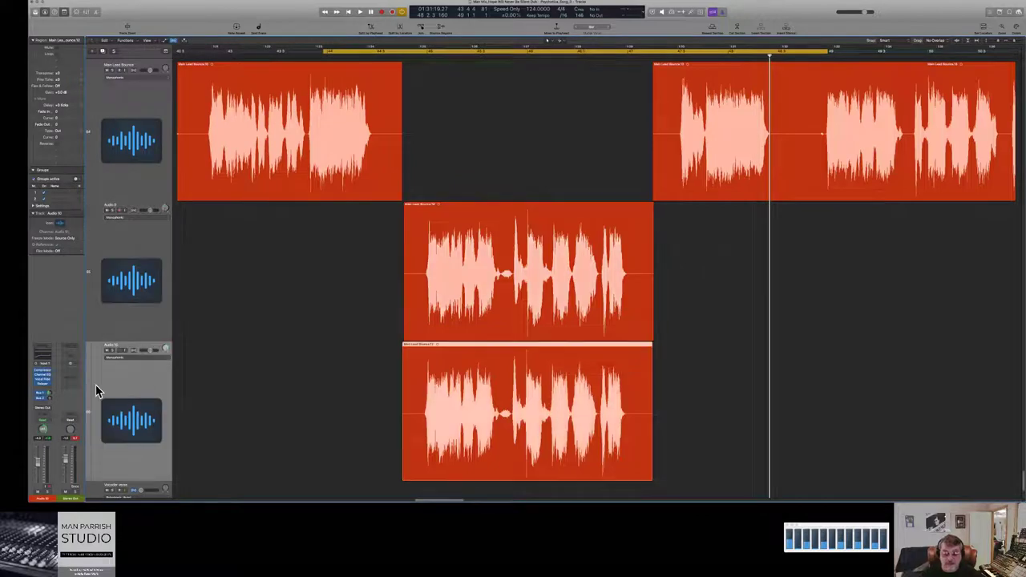
left_click(44, 387)
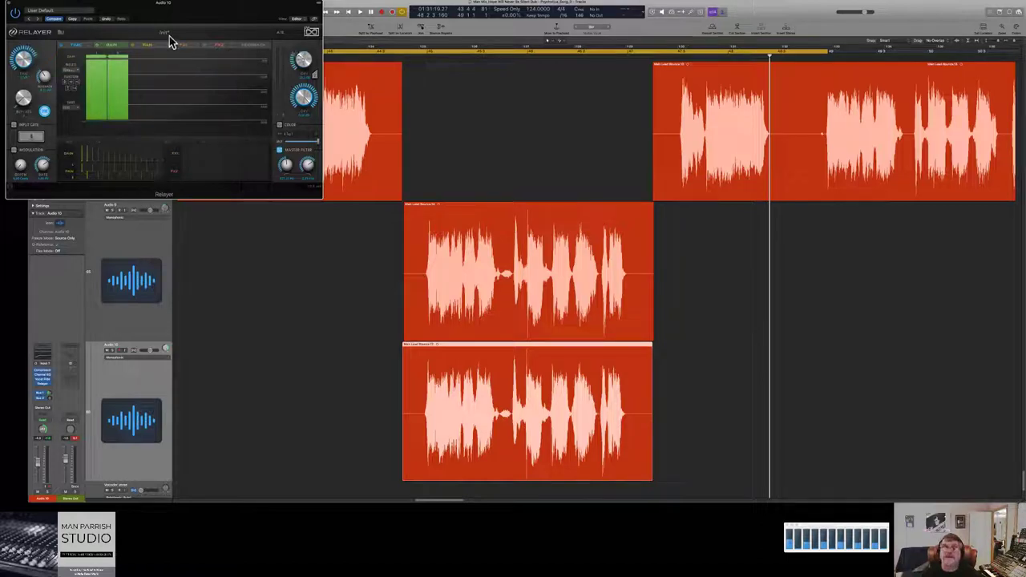
left_click(11, 4)
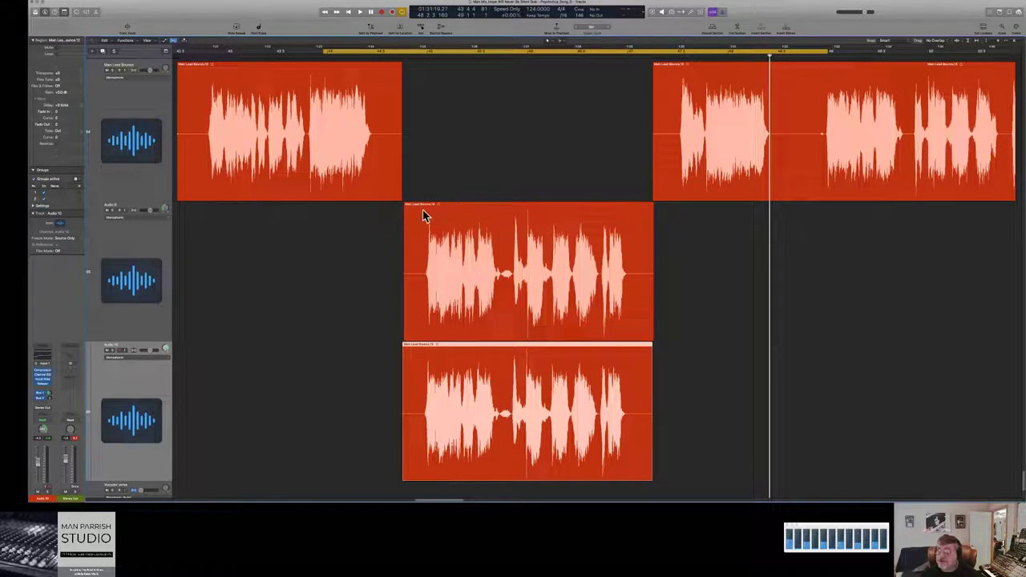
Step: Align the Audio 9 slice with the Audio 10 slice and start the cycle range earlier, replaying it
left_click_drag(422, 206, 424, 210)
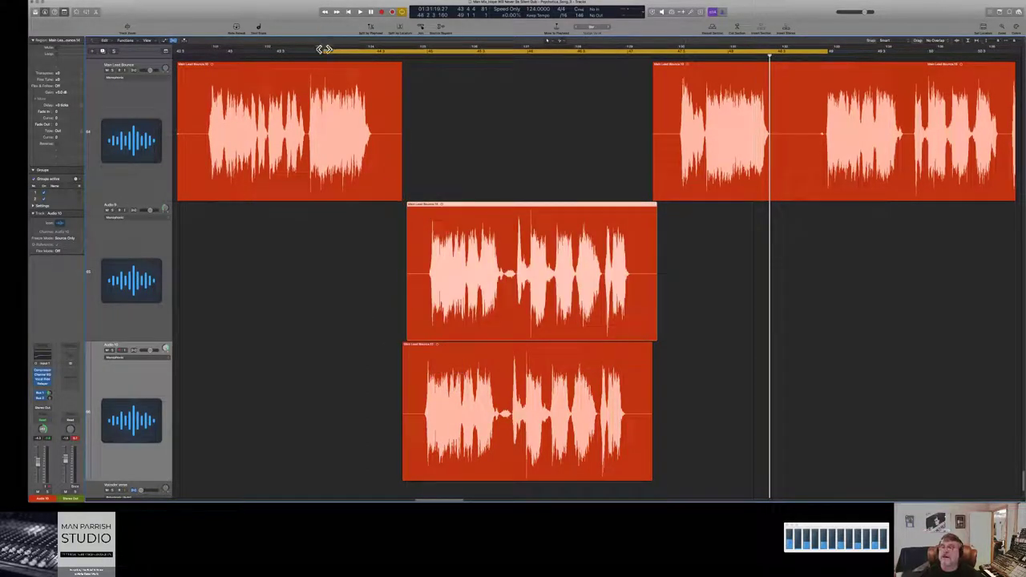
left_click_drag(324, 46, 195, 75)
key("space")
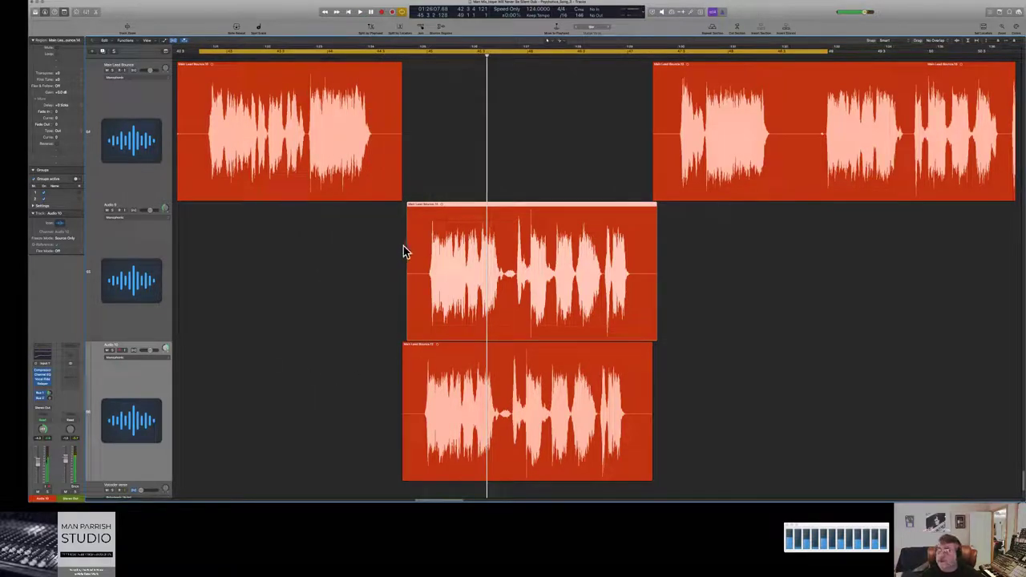
left_click_drag(416, 210, 415, 209)
key("space")
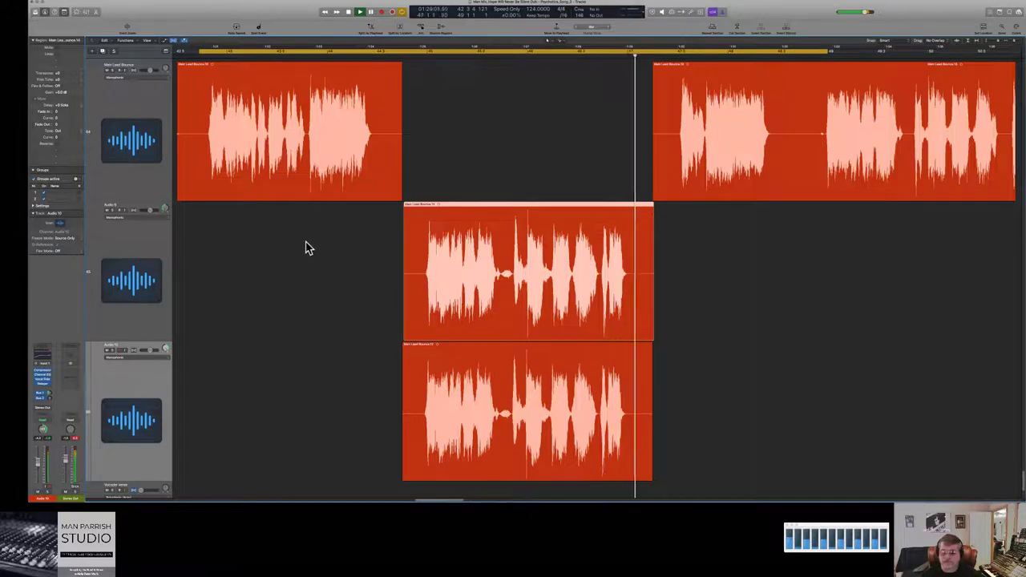
Step: Show the aux channels fed by Audio 9's send and Audio 10's Bus 1 send, then play
left_click(146, 314)
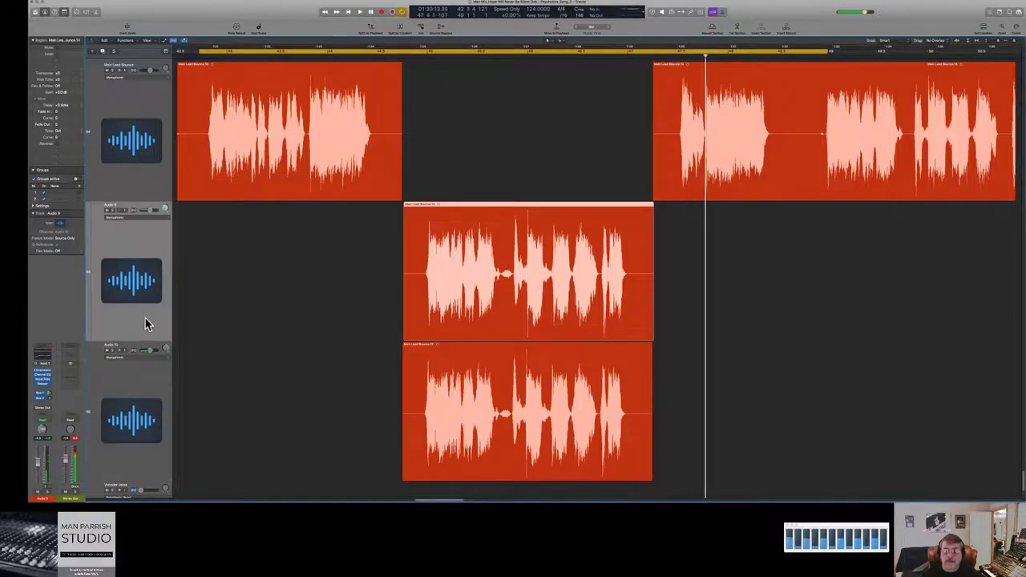
left_click(50, 395)
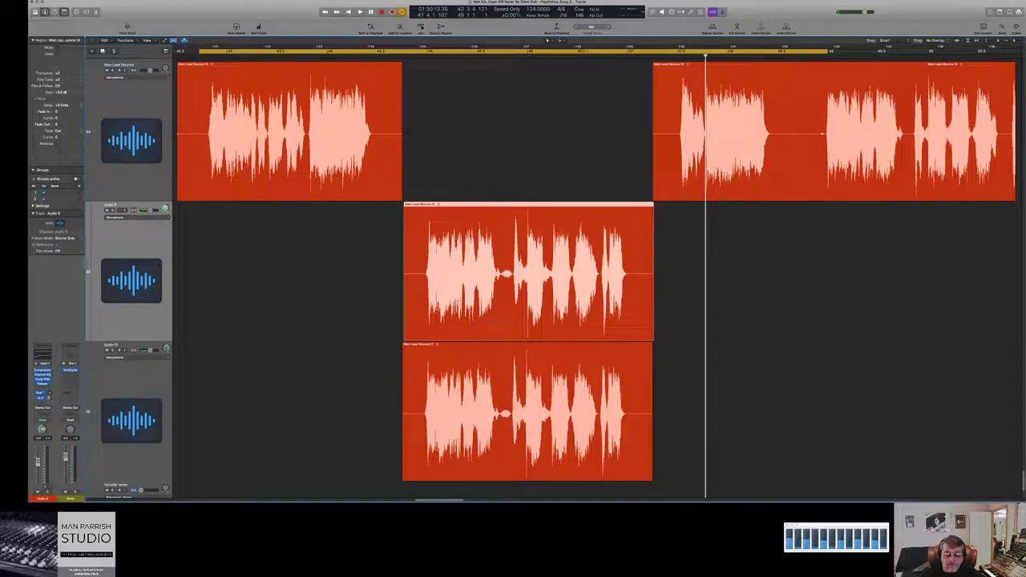
left_click(92, 381)
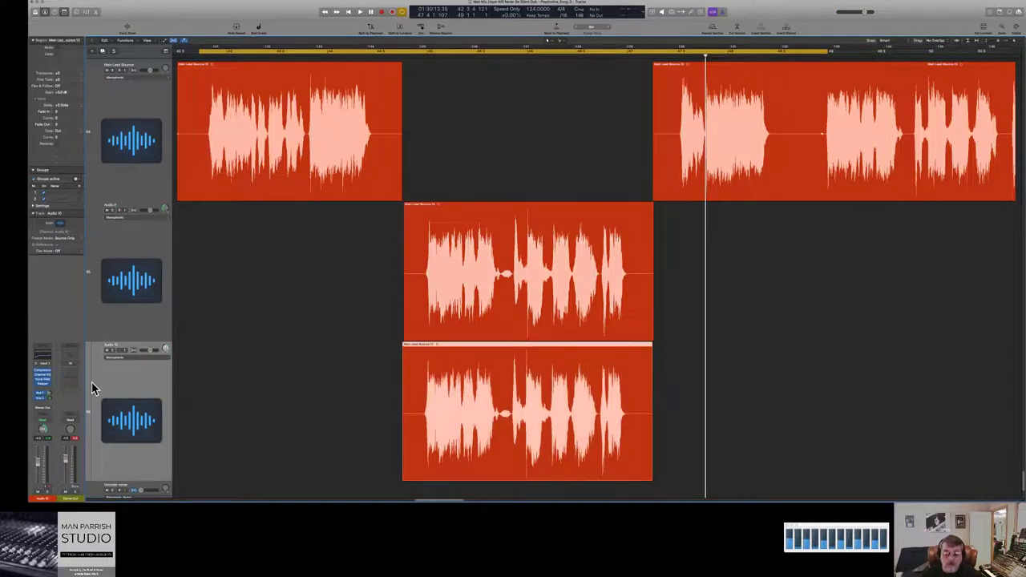
left_click(54, 399)
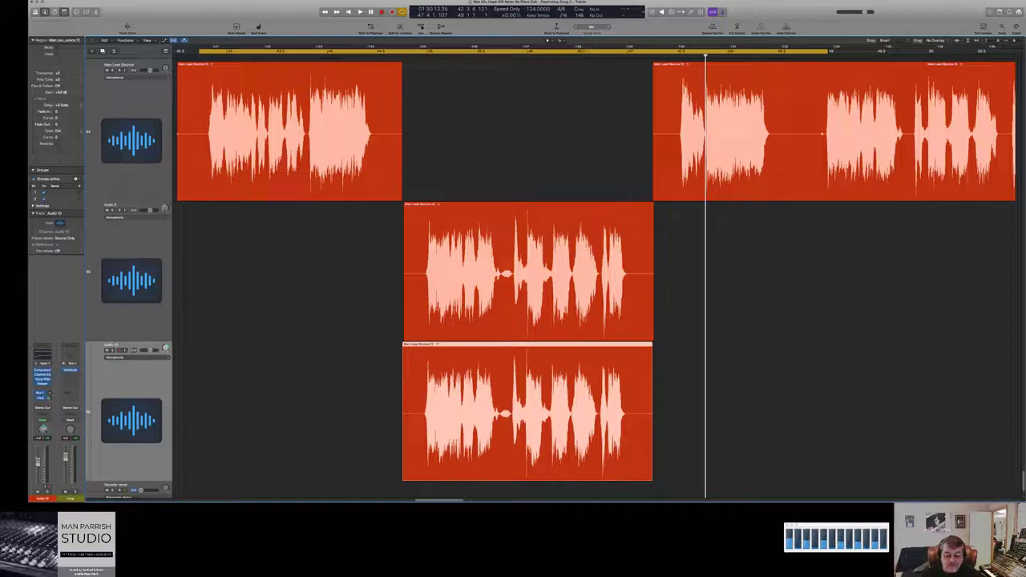
left_click(100, 243)
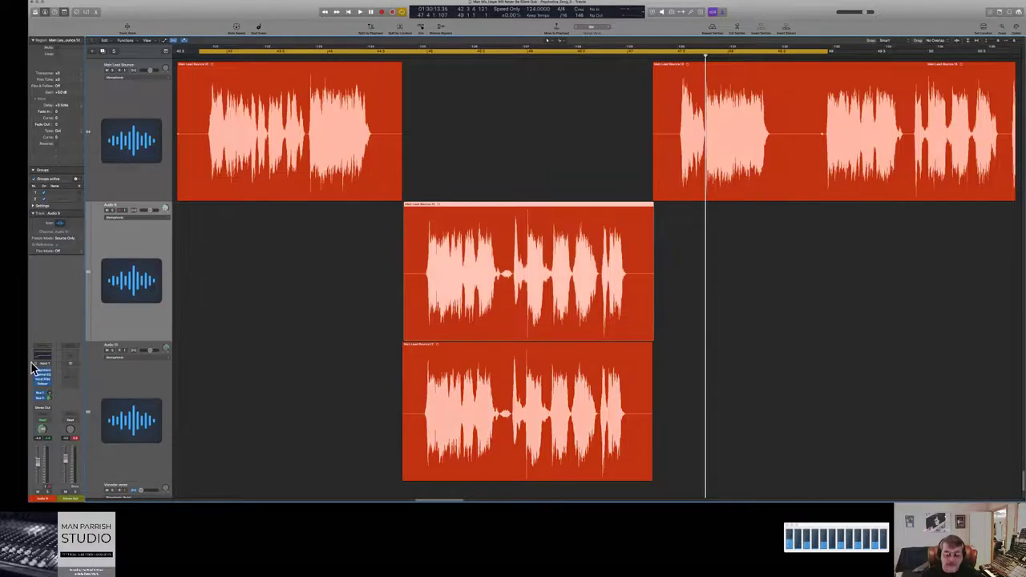
key("space")
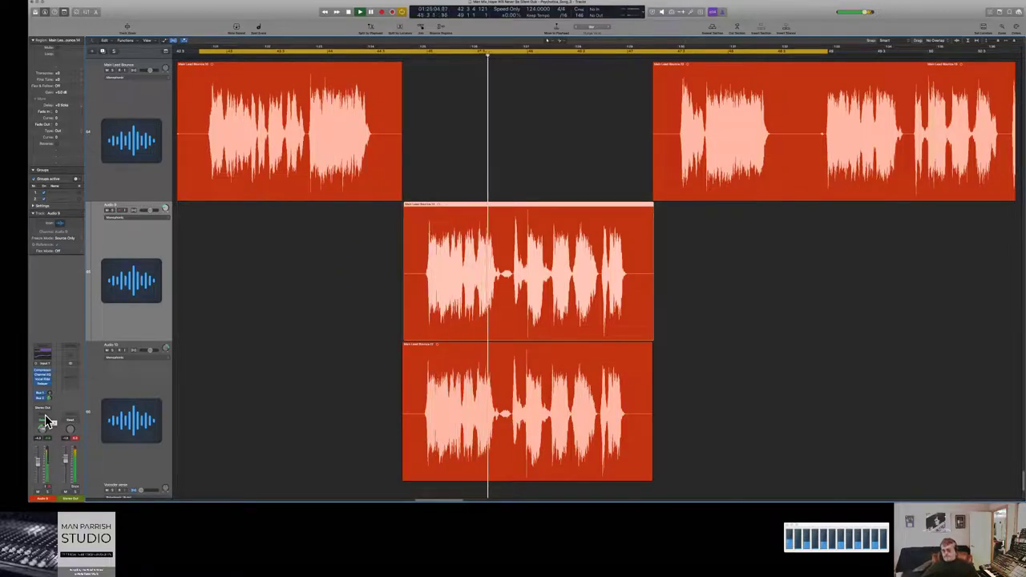
Step: Show the Bus 3 aux fed by Audio 10's send and audition the cycle again
left_click(46, 414)
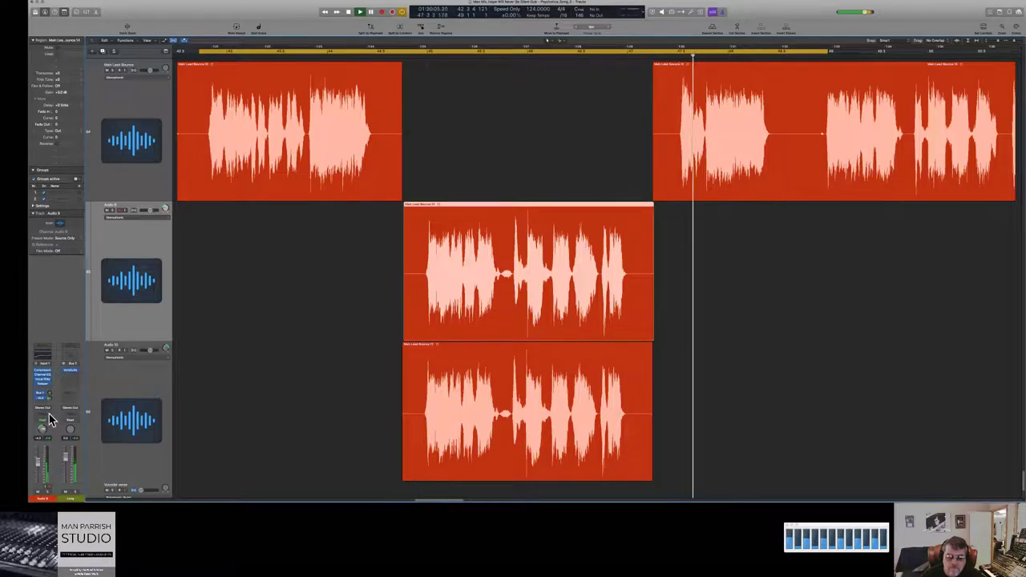
left_click(115, 376)
key("space")
left_click(49, 397)
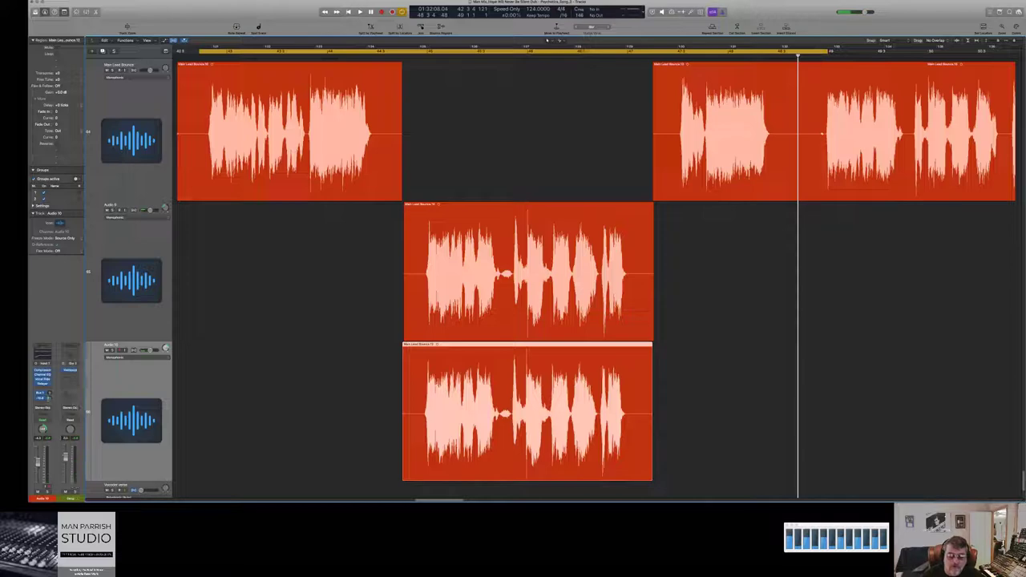
key("space")
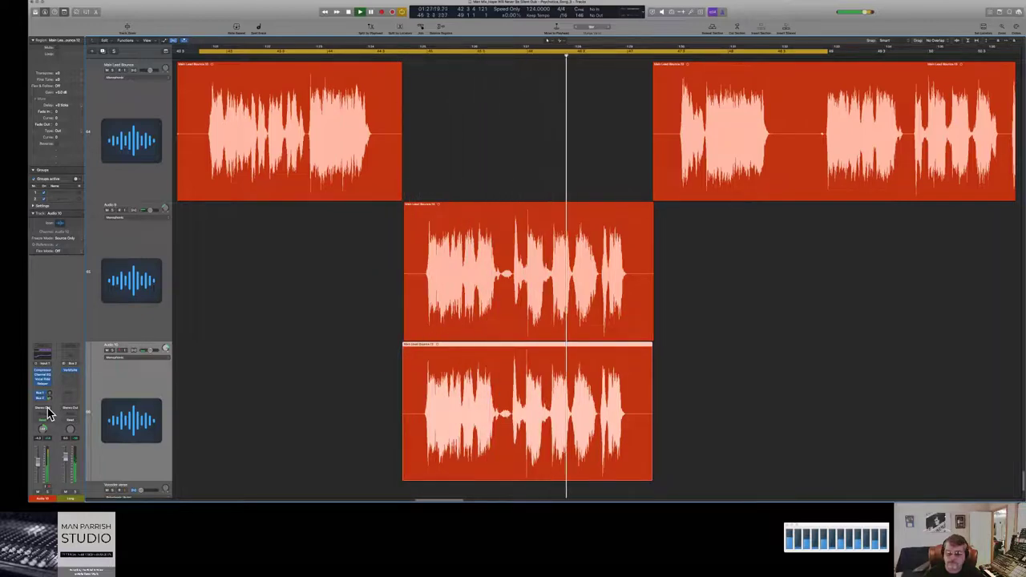
key("space")
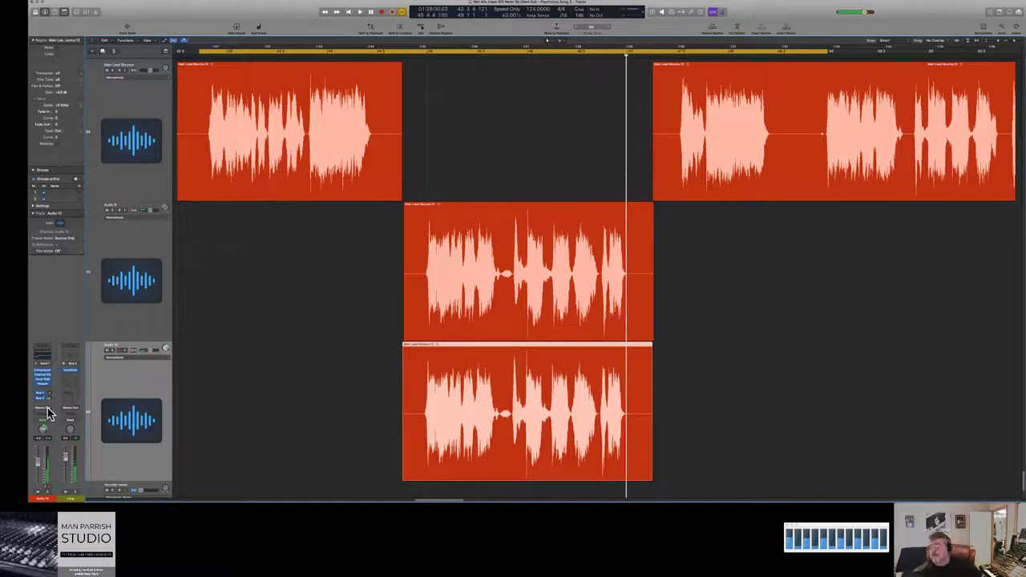